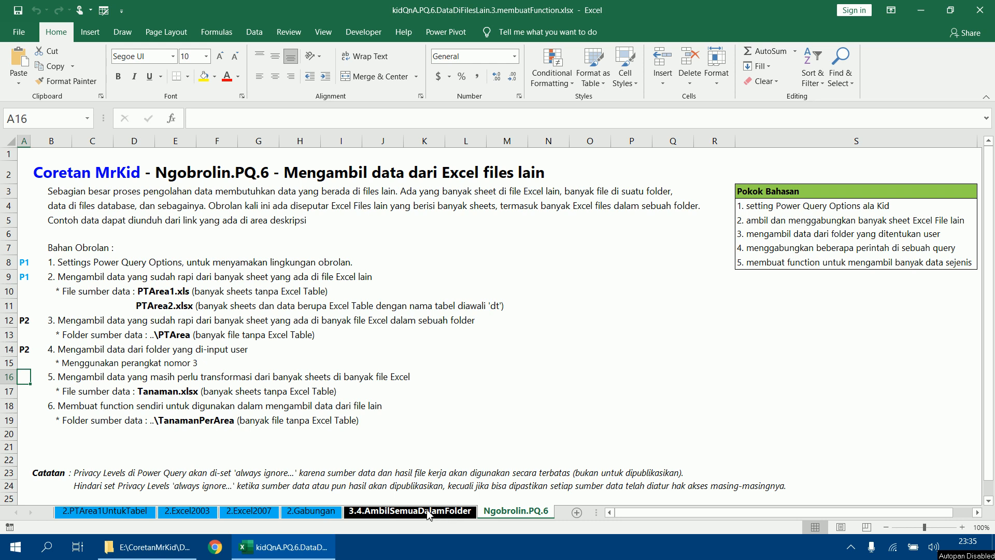
- Switch to File Explorer, examine the contents of PTArea and its Area1 subfolder, and return to the Excel workbook
{"action": "left_click", "coordinate": [141, 546]}
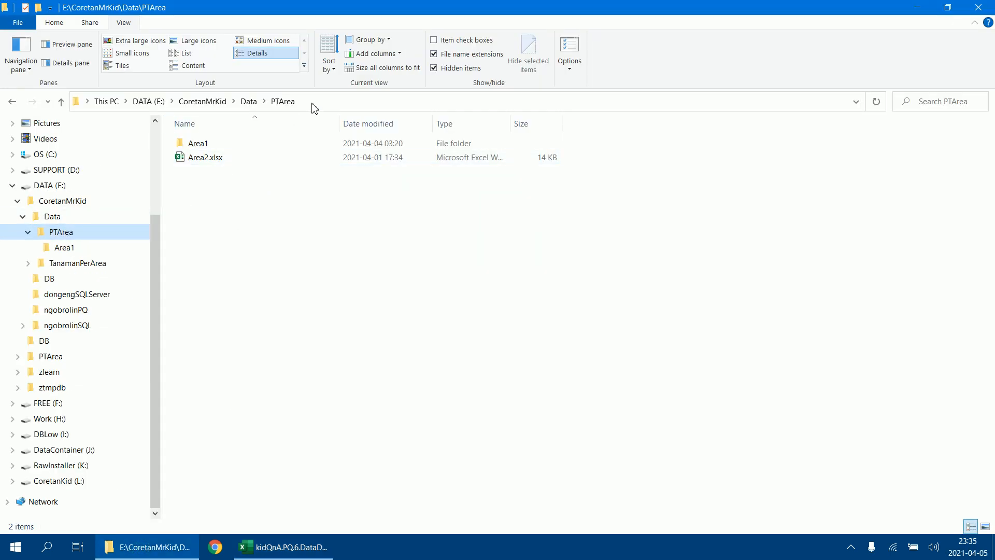
{"action": "double_click", "coordinate": [226, 143]}
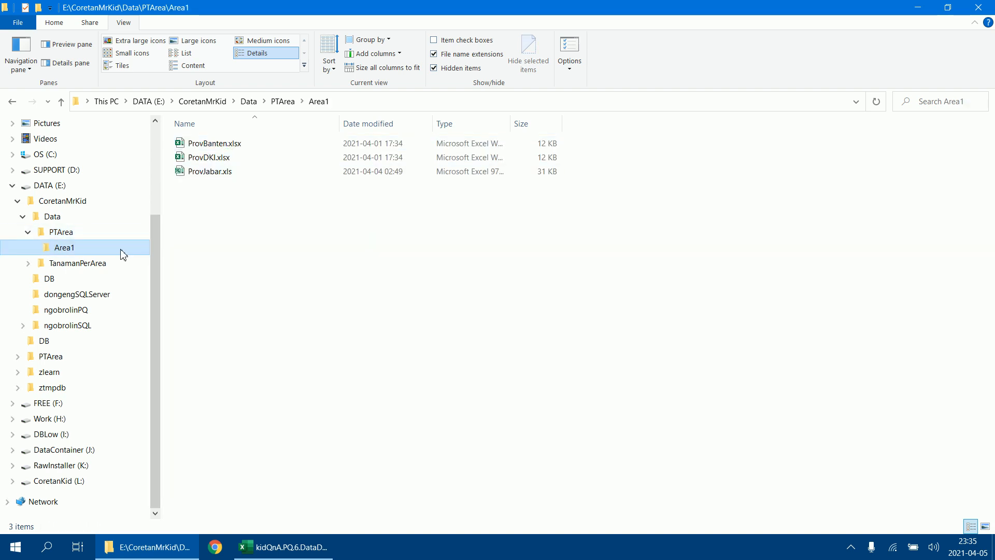
{"action": "left_click", "coordinate": [113, 231]}
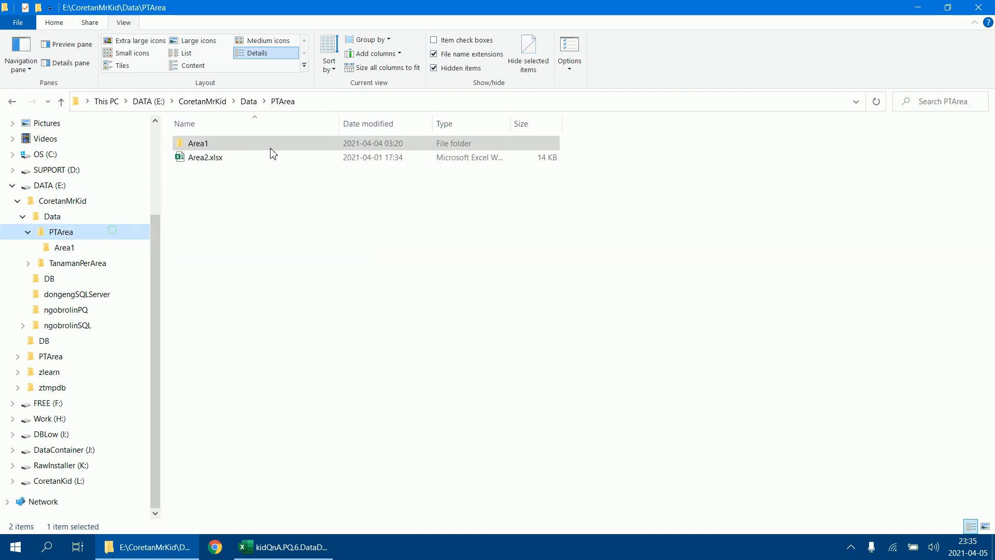
{"action": "left_click", "coordinate": [289, 550]}
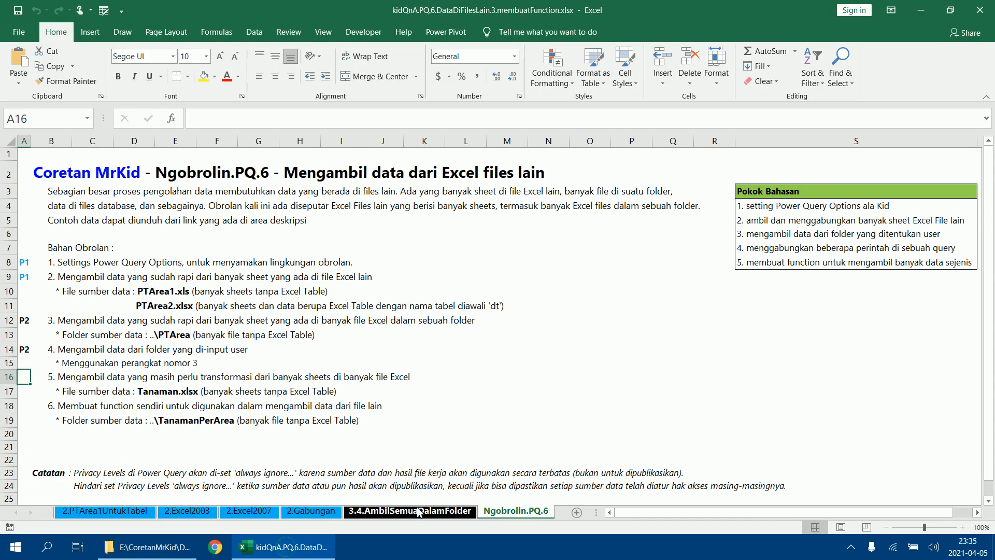
- Widen column K on the 3.4.AmbilSemuaDalamFolder sheet, return to Ngobrolin.PQ.6 and enlarge the space for the sheet tabs
{"action": "left_click", "coordinate": [419, 512]}
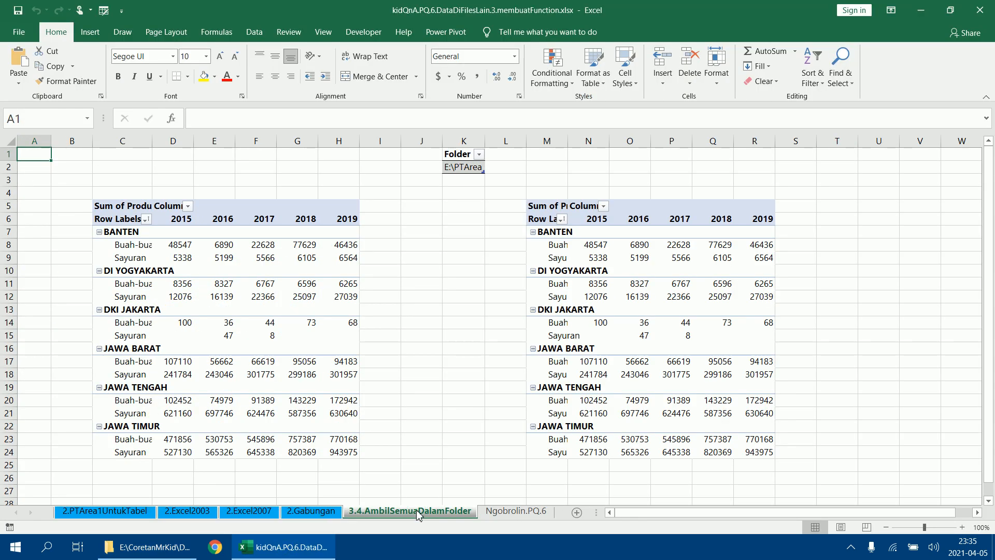
{"action": "left_click", "coordinate": [463, 168]}
{"action": "left_click_drag", "start_coordinate": [485, 141], "coordinate": [517, 138]}
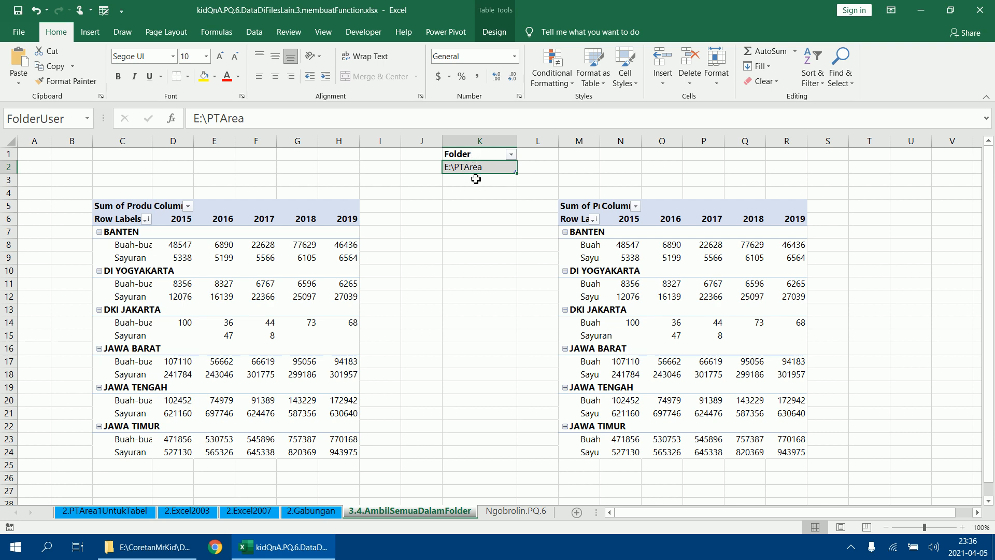
{"action": "left_click", "coordinate": [528, 510]}
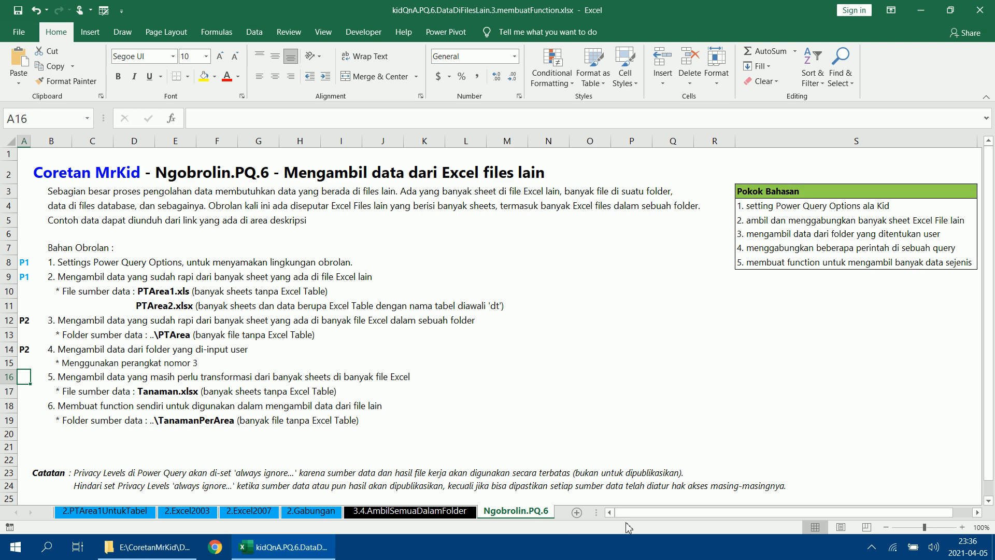
{"action": "left_click_drag", "start_coordinate": [601, 512], "coordinate": [795, 511]}
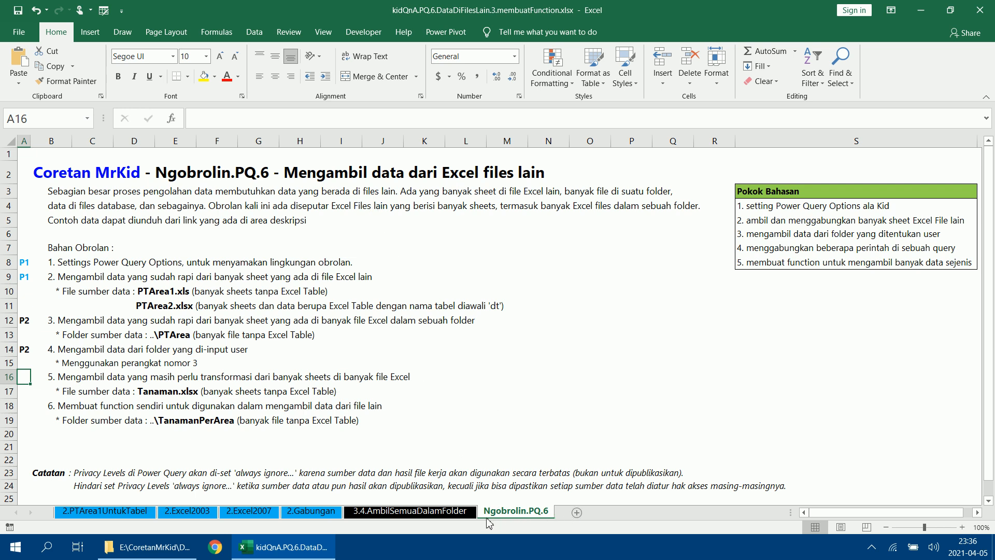
- On the 3.4.AmbilSemuaDalamFolder sheet, show the workbook's queries and collapse every query group except Satu Folder
{"action": "left_click", "coordinate": [434, 512]}
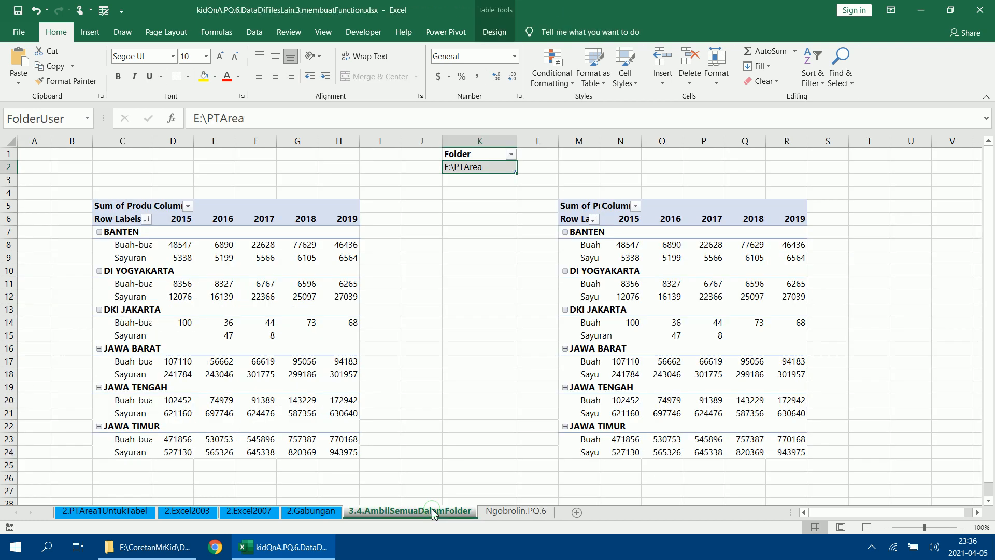
{"action": "left_click", "coordinate": [254, 32]}
{"action": "left_click", "coordinate": [303, 51]}
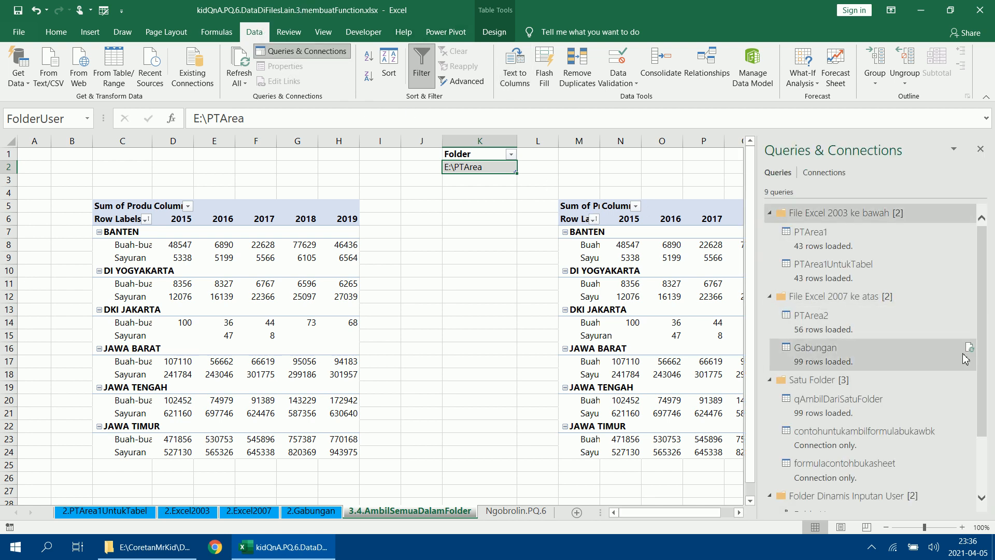
{"action": "left_click", "coordinate": [770, 213]}
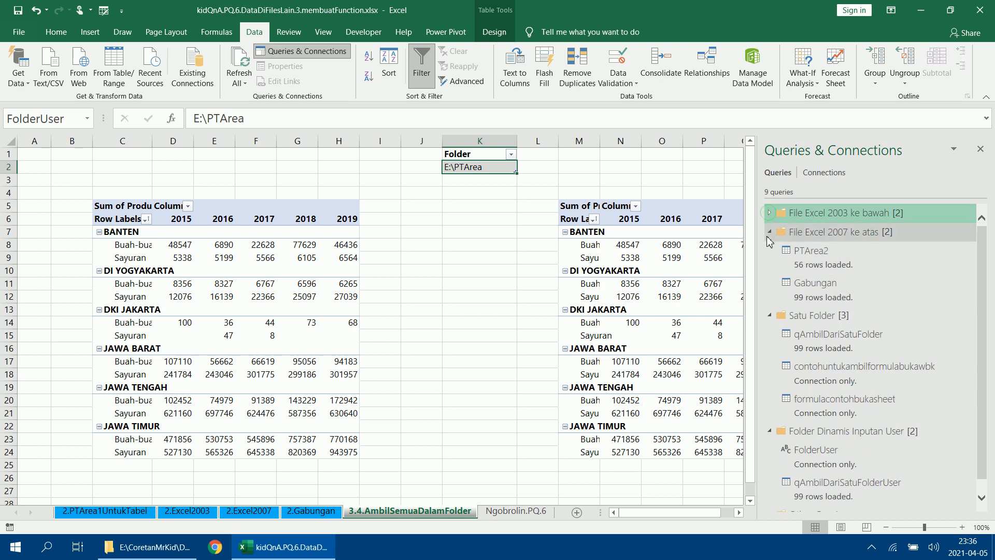
{"action": "left_click", "coordinate": [769, 231]}
{"action": "left_click", "coordinate": [770, 257]}
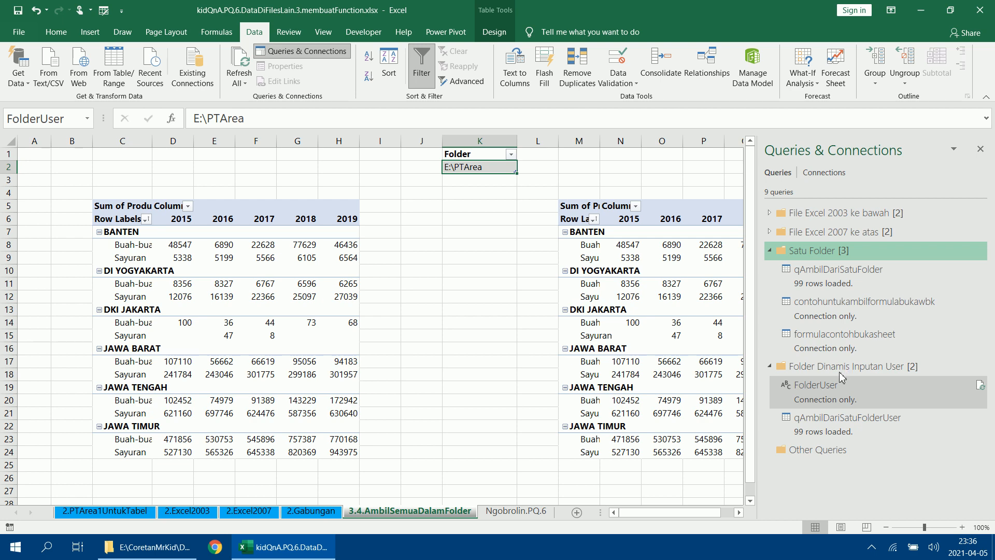
{"action": "left_click", "coordinate": [769, 250]}
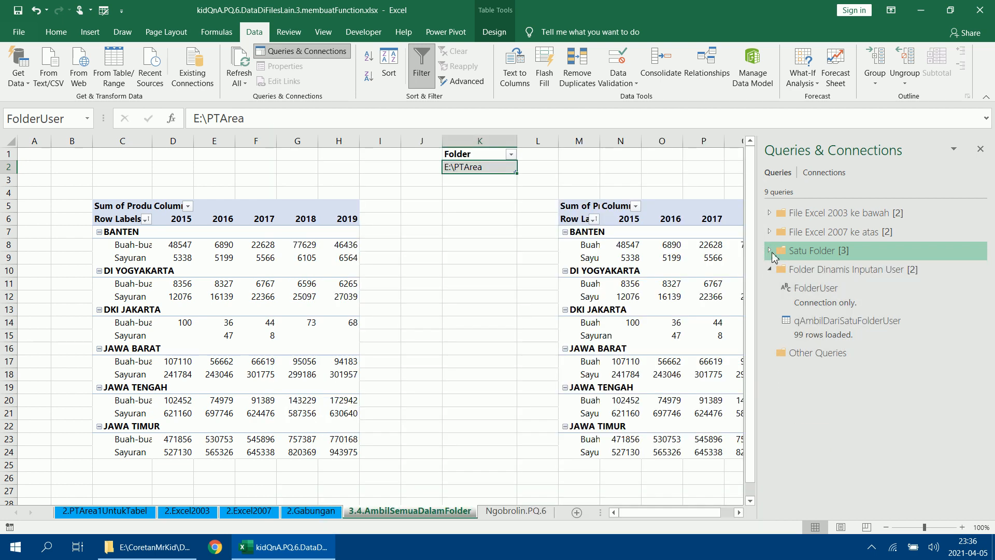
{"action": "left_click", "coordinate": [770, 271]}
{"action": "left_click", "coordinate": [770, 270]}
{"action": "left_click", "coordinate": [770, 250]}
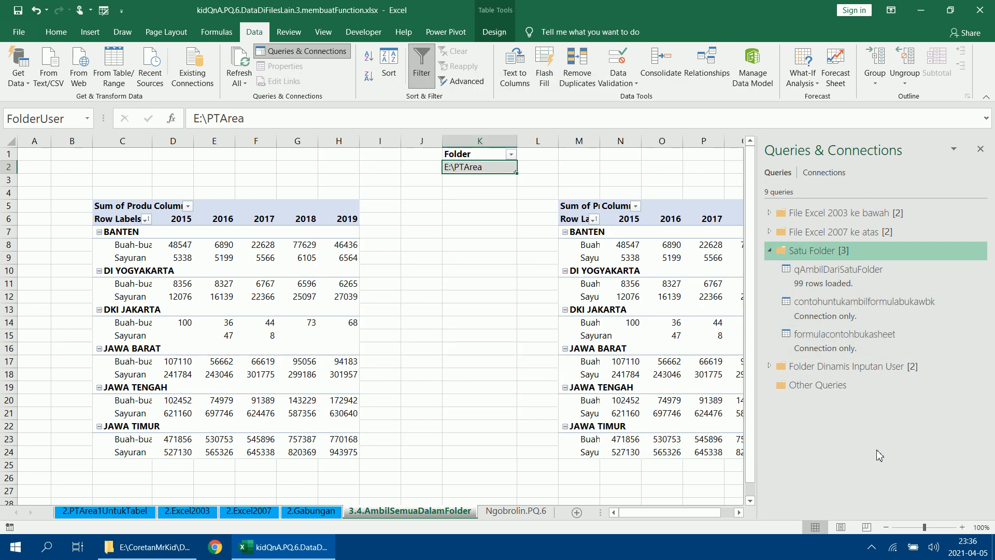
- Add a new sheet after Ngobrolin.PQ.6, make room for its tab and enter the header NamaFolder in cell A1
{"action": "left_click", "coordinate": [539, 513]}
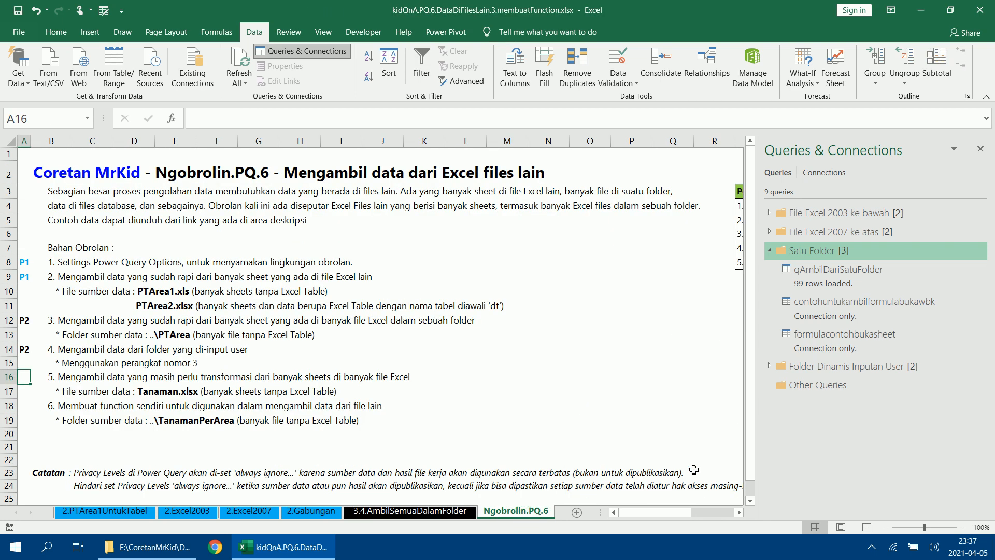
{"action": "left_click", "coordinate": [577, 512]}
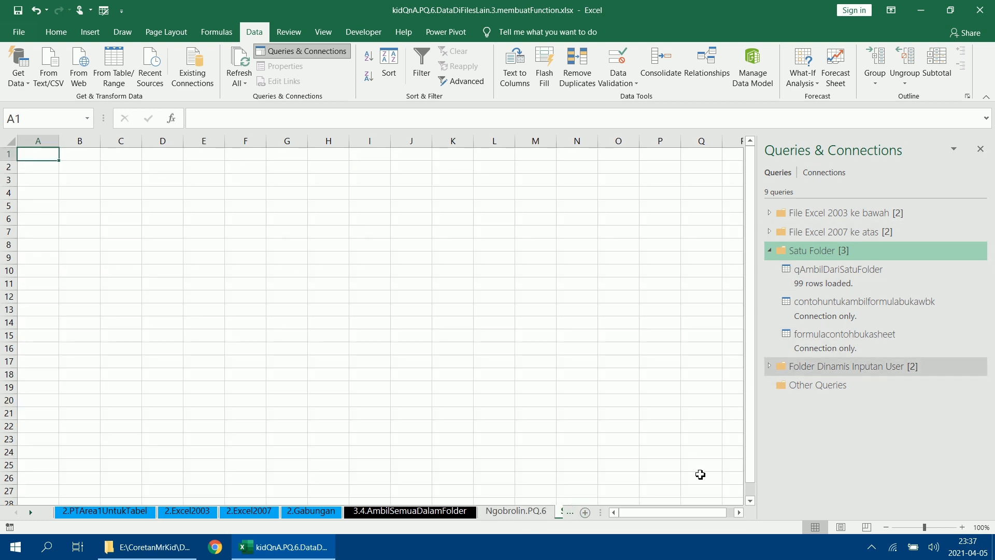
{"action": "left_click_drag", "start_coordinate": [599, 516], "coordinate": [660, 513]}
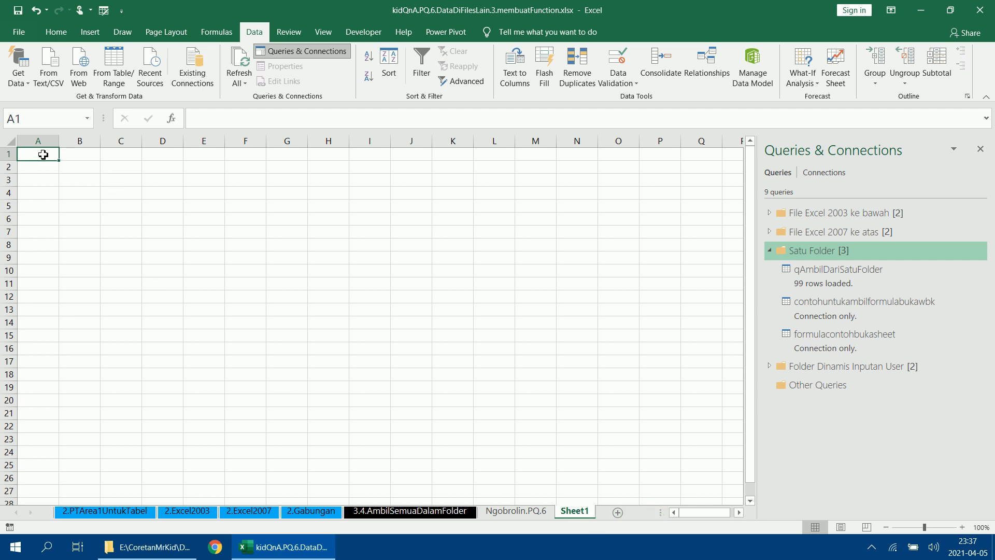
{"action": "type", "text": "NamaFo"}
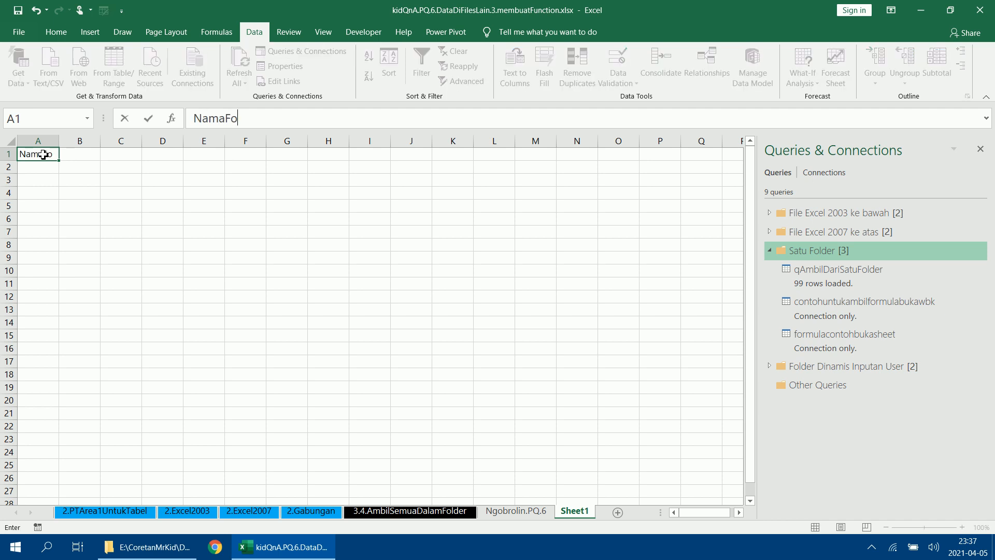
{"action": "type", "text": "lder"}
{"action": "key", "text": "Return"}
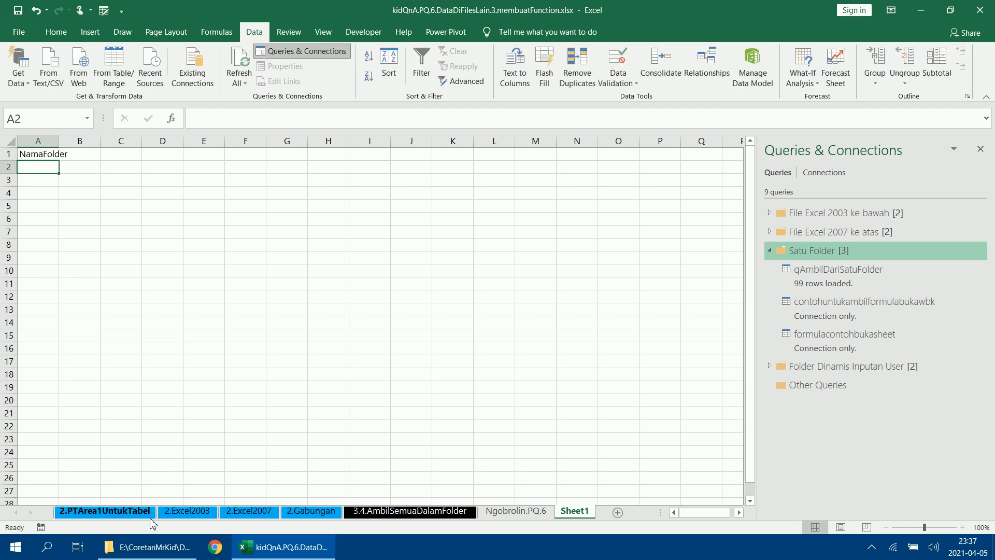
- Copy the path E:\CoretanMrKid\Data\PTArea from File Explorer into cell A2 of the workbook and fit column A to its contents
{"action": "left_click", "coordinate": [148, 547]}
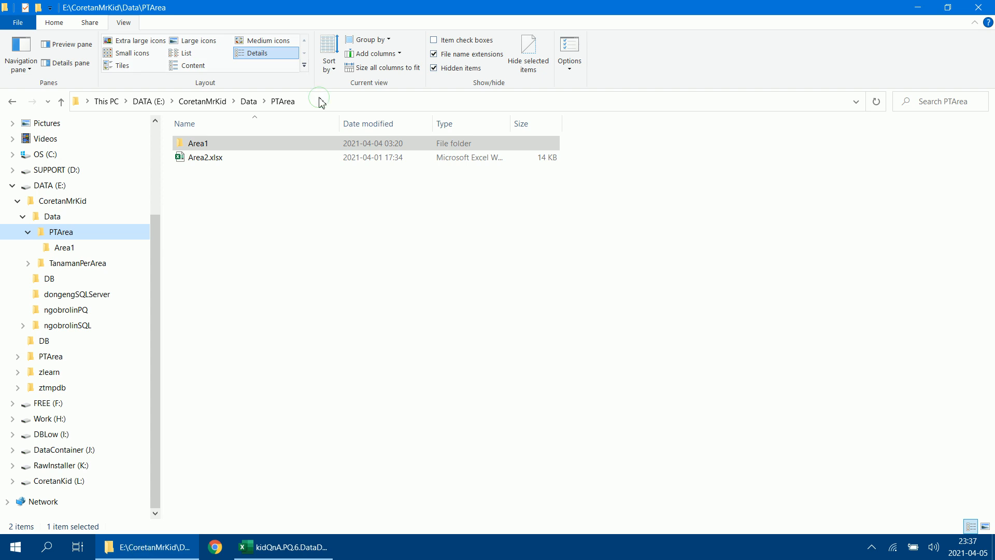
{"action": "left_click", "coordinate": [320, 102]}
{"action": "key", "text": "ctrl+c"}
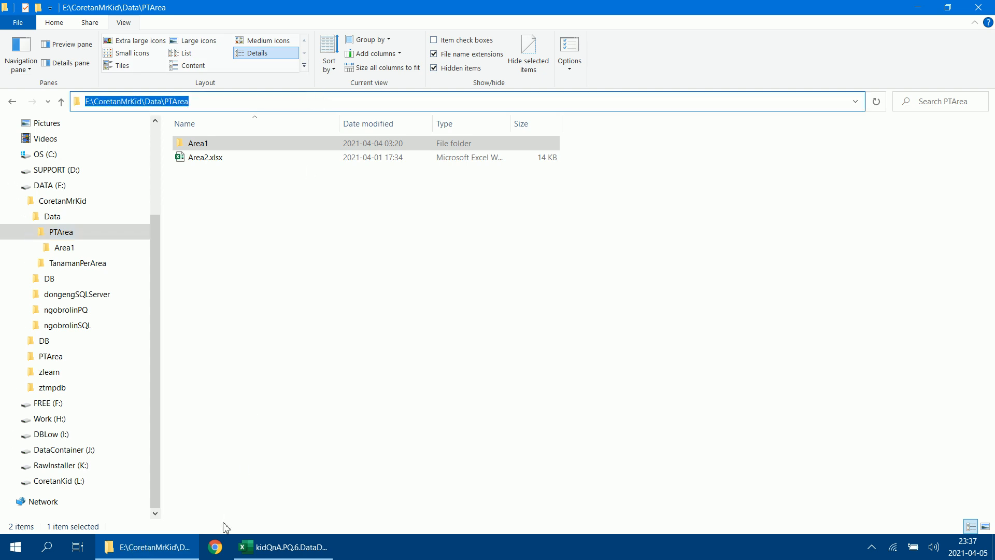
{"action": "left_click", "coordinate": [283, 546]}
{"action": "key", "text": "ctrl+v"}
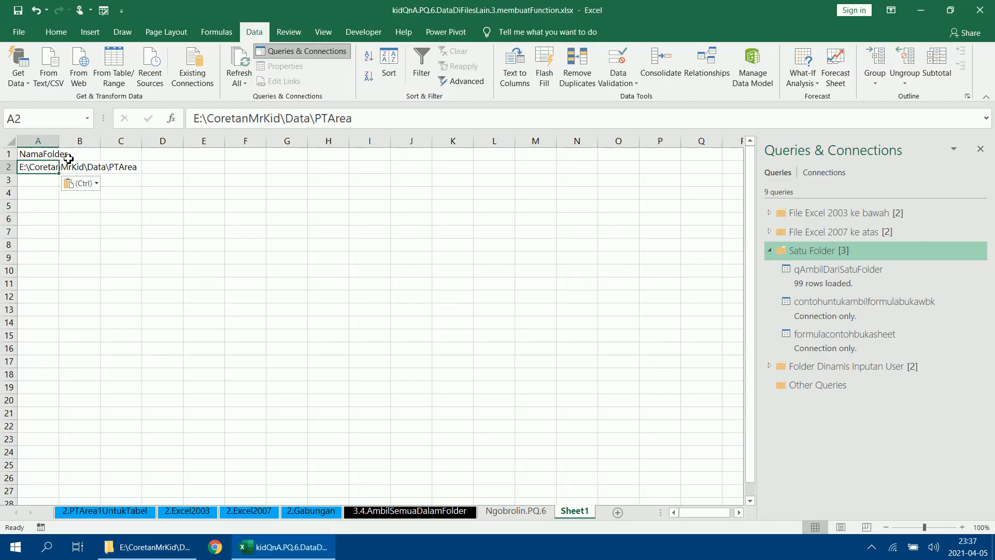
{"action": "double_click", "coordinate": [59, 140]}
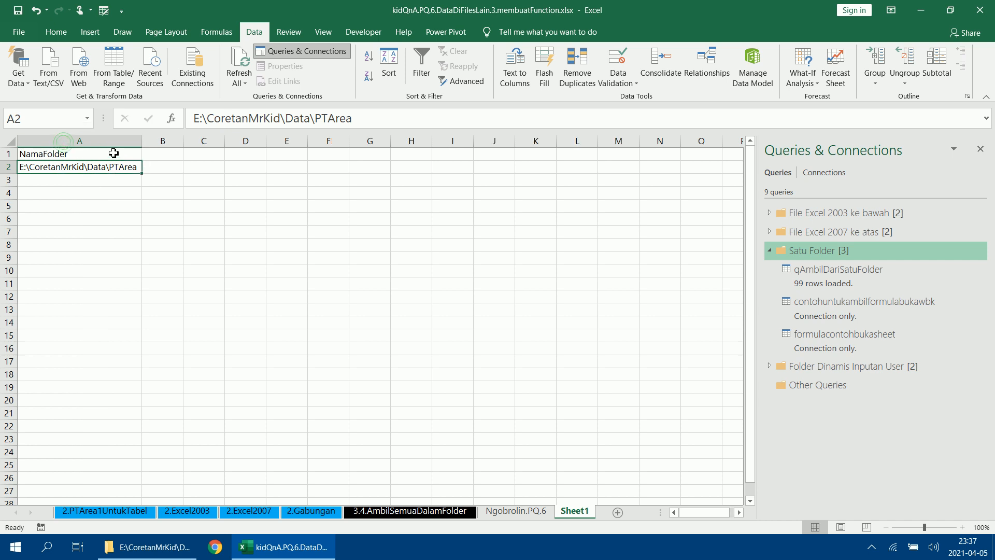
- Open the vm1shared folder on \\KIDW10VM1 in File Explorer and copy its network path into cell A3 of the workbook
{"action": "left_click", "coordinate": [112, 180]}
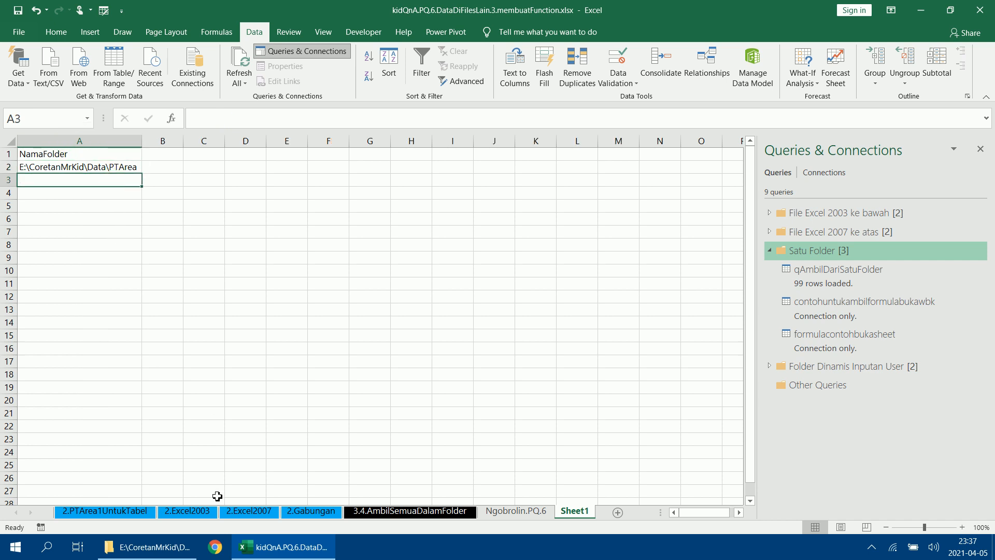
{"action": "left_click", "coordinate": [174, 550]}
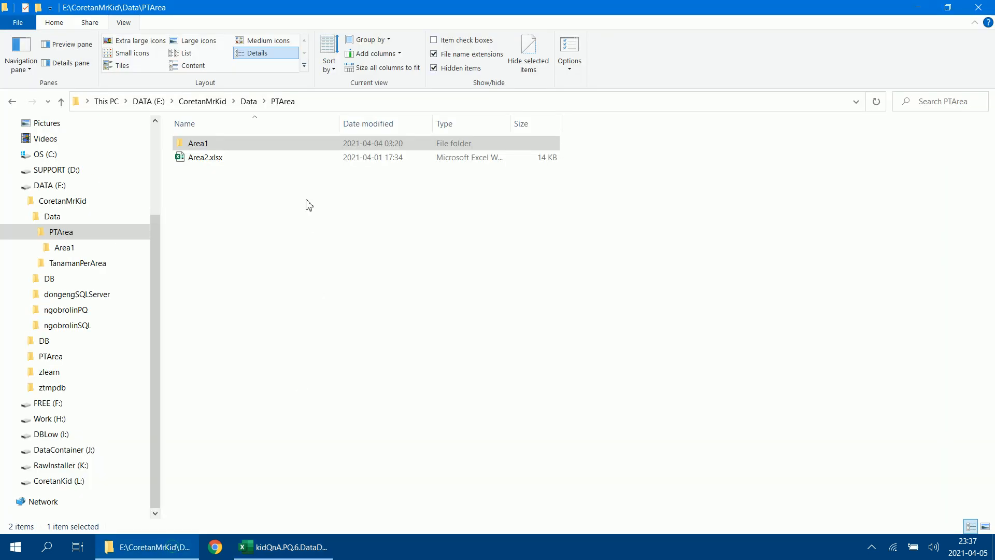
{"action": "left_click", "coordinate": [344, 103]}
{"action": "type", "text": "\\\\KIDW10VM1"}
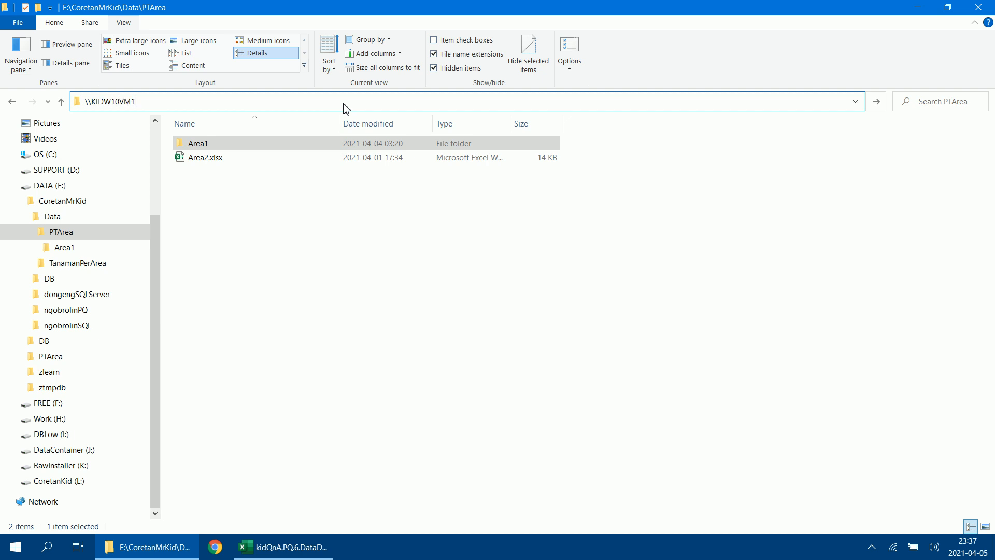
{"action": "key", "text": "Return"}
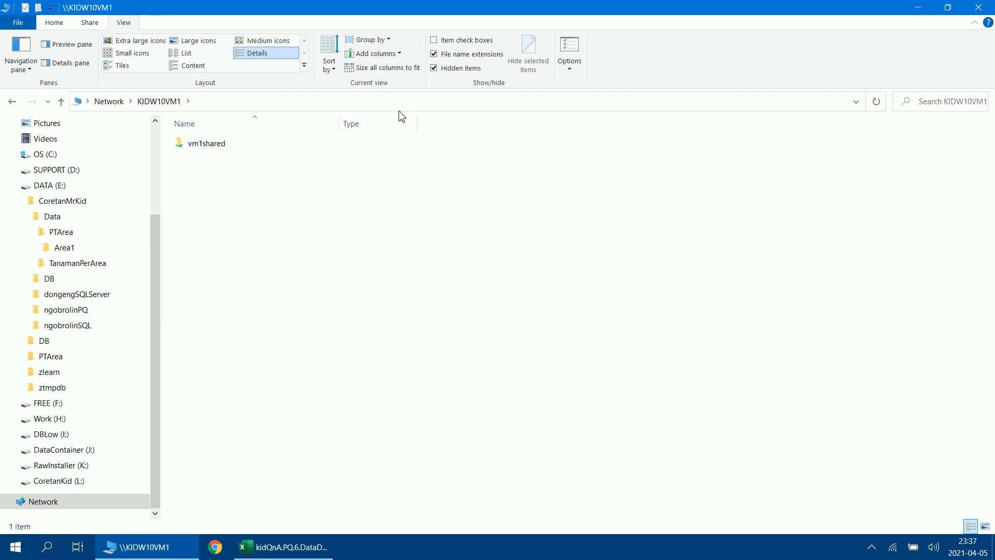
{"action": "double_click", "coordinate": [265, 143]}
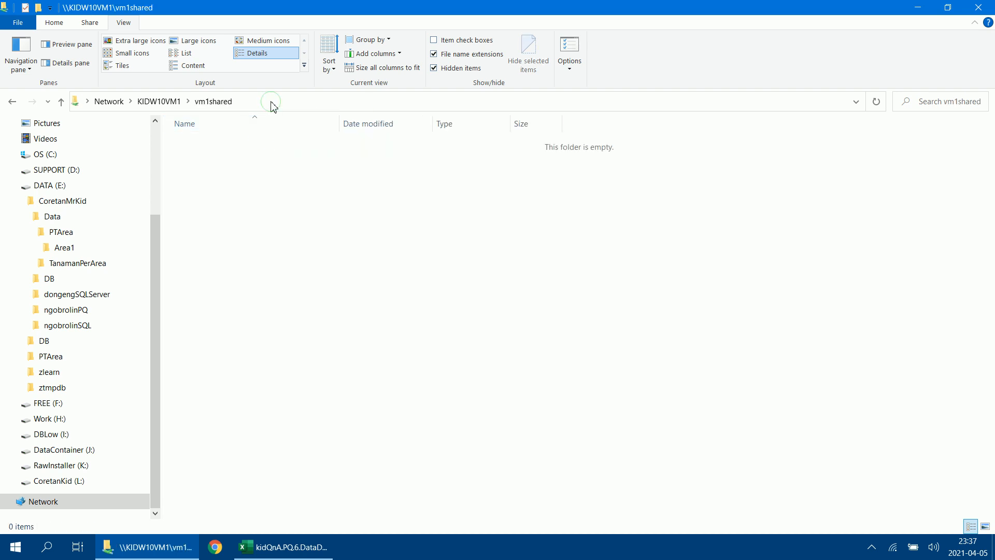
{"action": "left_click", "coordinate": [272, 102]}
{"action": "key", "text": "ctrl+c"}
{"action": "left_click", "coordinate": [256, 547]}
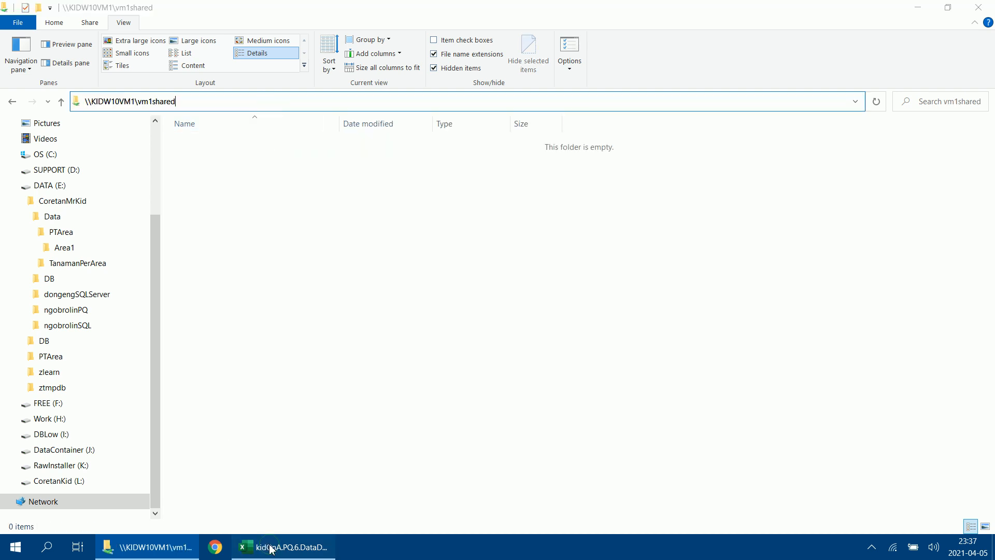
{"action": "key", "text": "ctrl+v"}
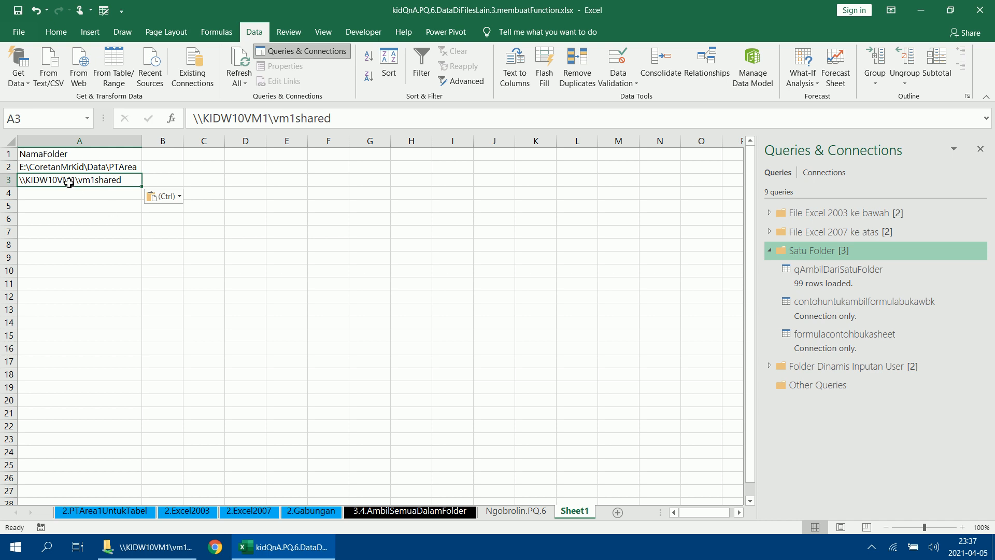
- Switch to File Explorer and cut Area2.xlsx from the E:\CoretanMrKid\Data\PTArea folder
{"action": "left_click", "coordinate": [153, 546]}
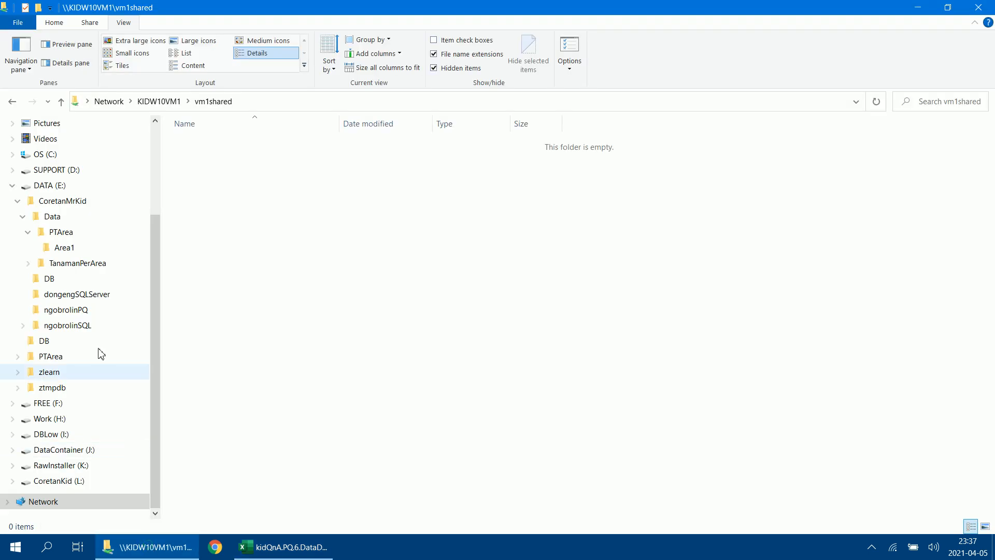
{"action": "left_click", "coordinate": [79, 236]}
{"action": "left_click", "coordinate": [231, 165]}
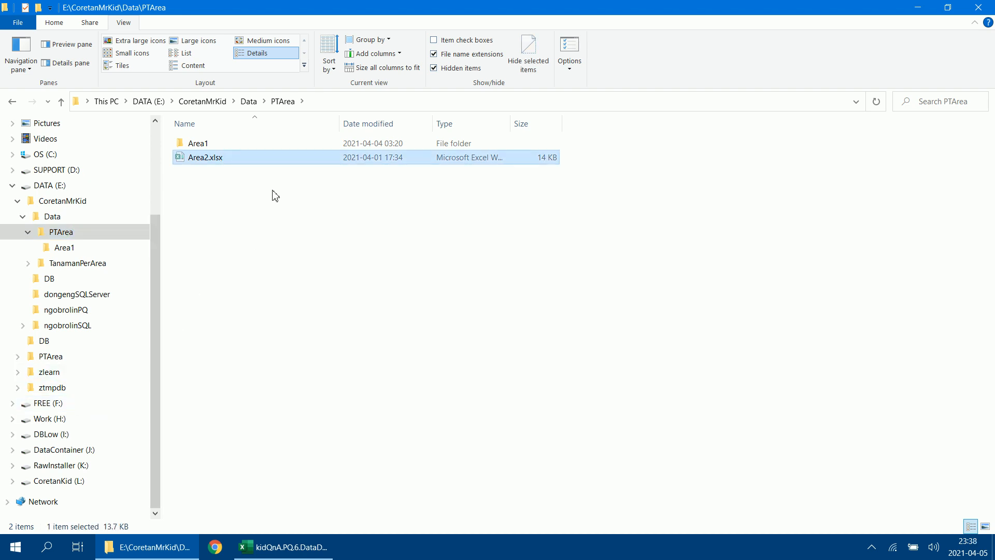
{"action": "left_click", "coordinate": [237, 191]}
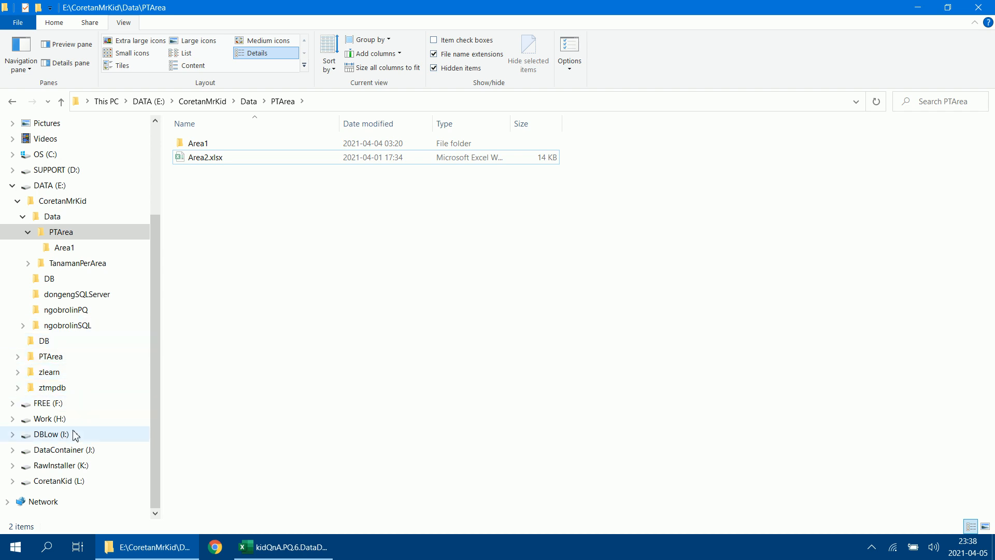
{"action": "left_click", "coordinate": [337, 103]}
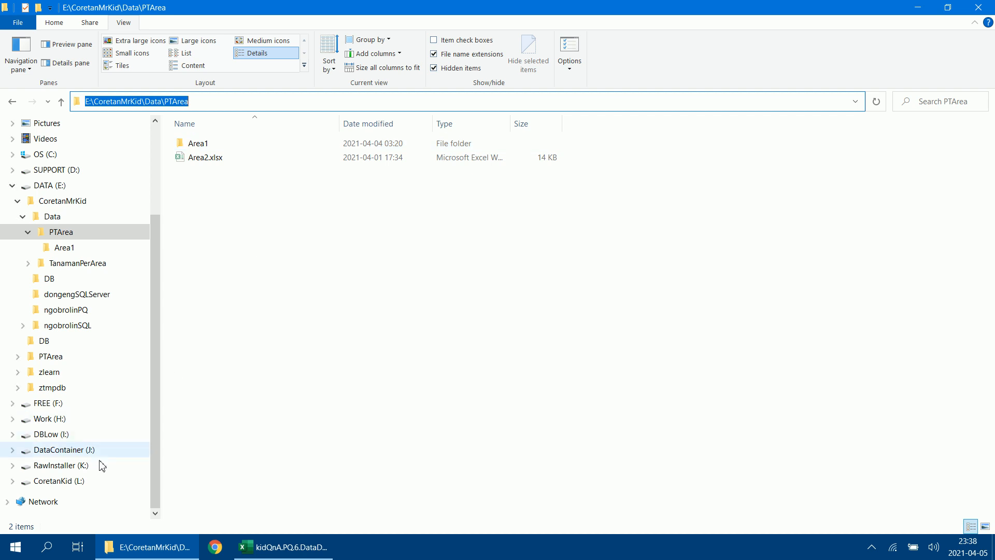
{"action": "left_click", "coordinate": [23, 506]}
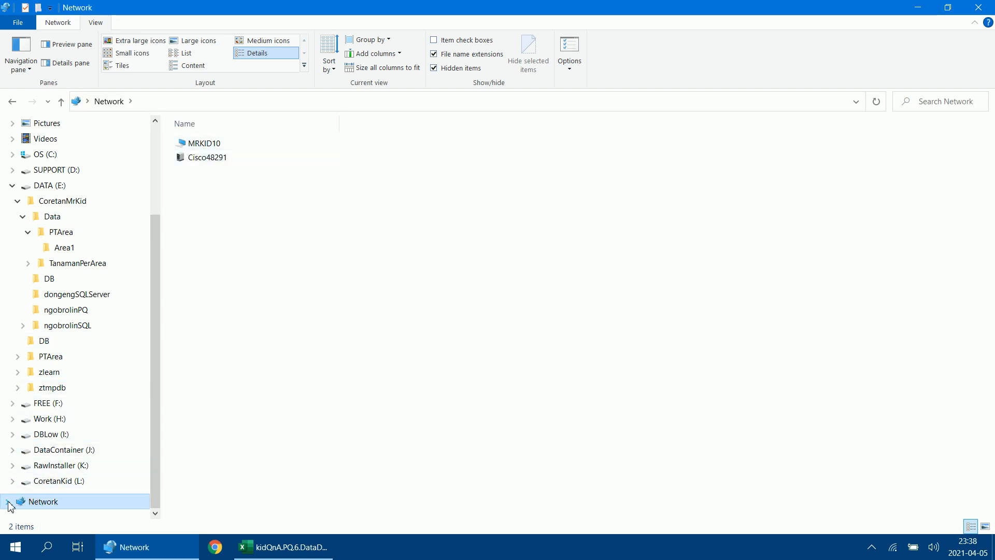
{"action": "left_click", "coordinate": [191, 108]}
{"action": "type", "text": "\\\\"}
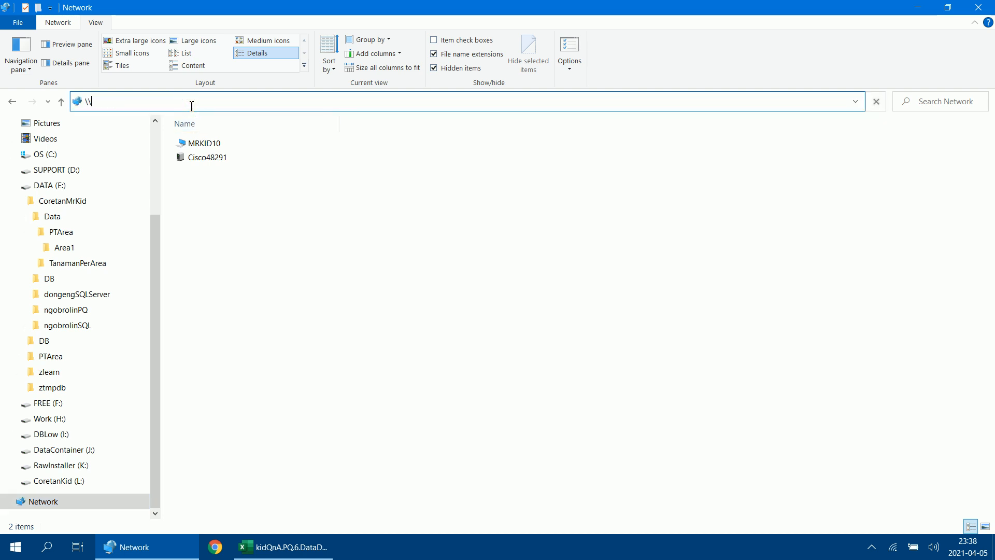
{"action": "type", "text": "\"E:\\CoretanMrKid\\Data\\PTArea\\Area2.xlsx\""}
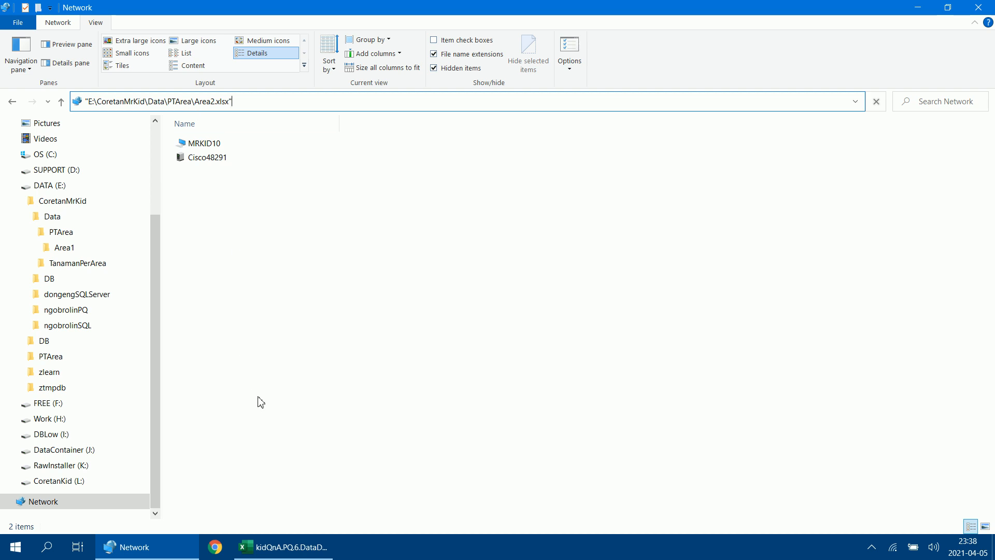
{"action": "key", "text": "Escape"}
{"action": "mouse_move", "coordinate": [288, 557]}
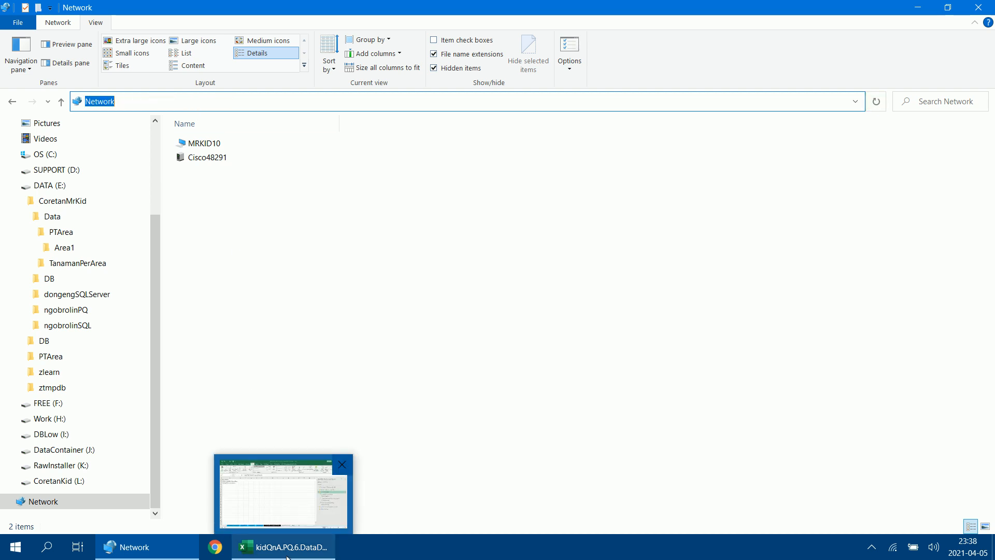
- Paste the cut Area2.xlsx into the vm1shared folder on \\KIDW10VM1 and return to the PTArea folder
{"action": "type", "text": "\\\\KIDW10VM1"}
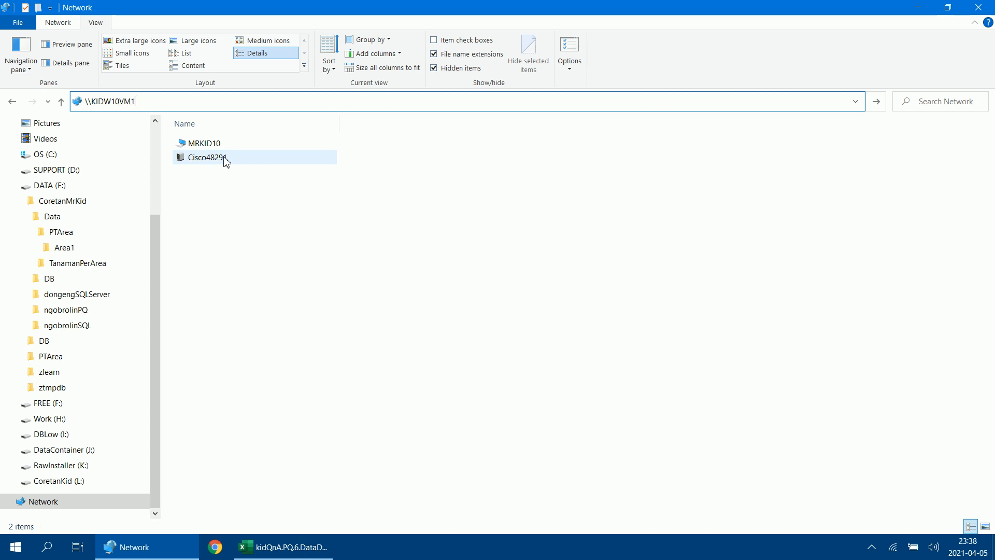
{"action": "key", "text": "Return"}
{"action": "double_click", "coordinate": [227, 142]}
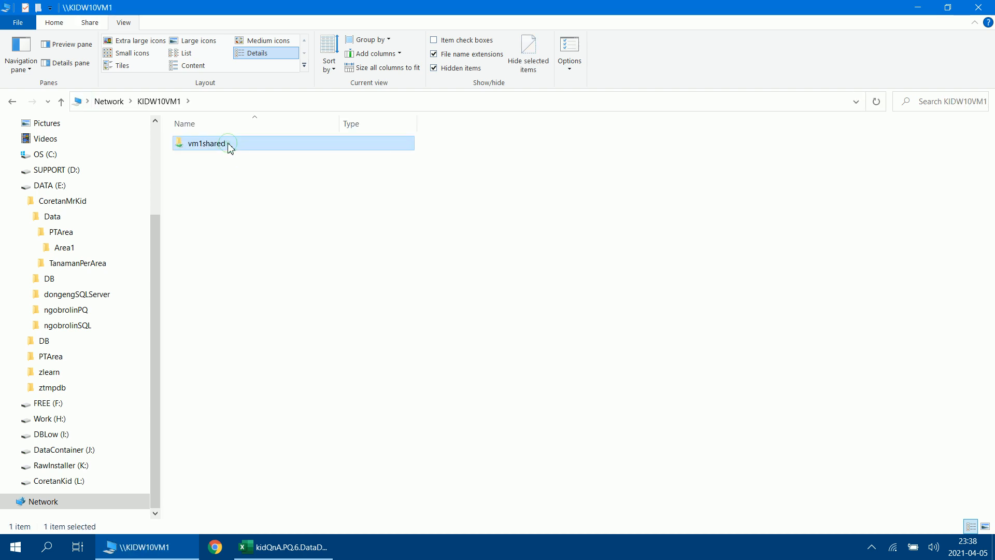
{"action": "left_click", "coordinate": [237, 208]}
{"action": "key", "text": "ctrl+v"}
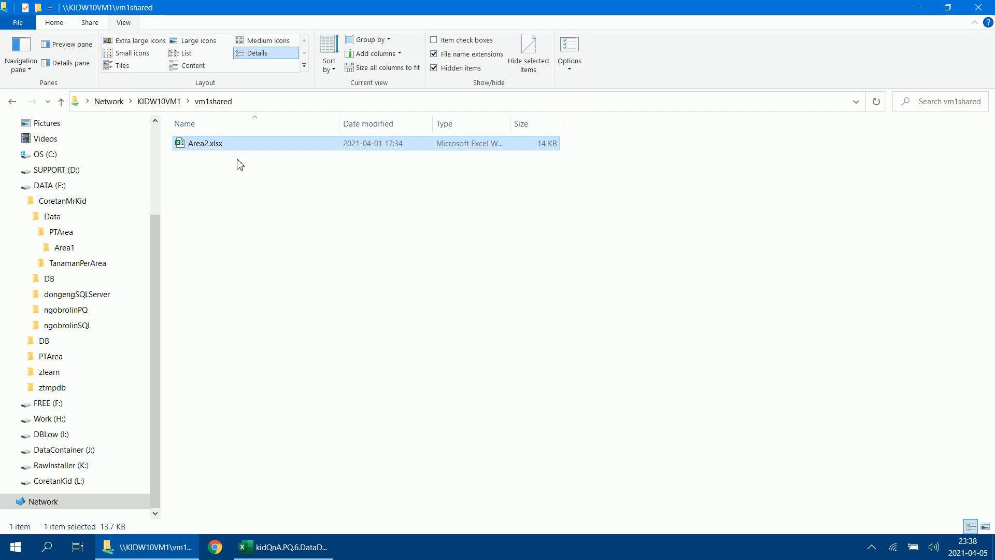
{"action": "left_click", "coordinate": [73, 232]}
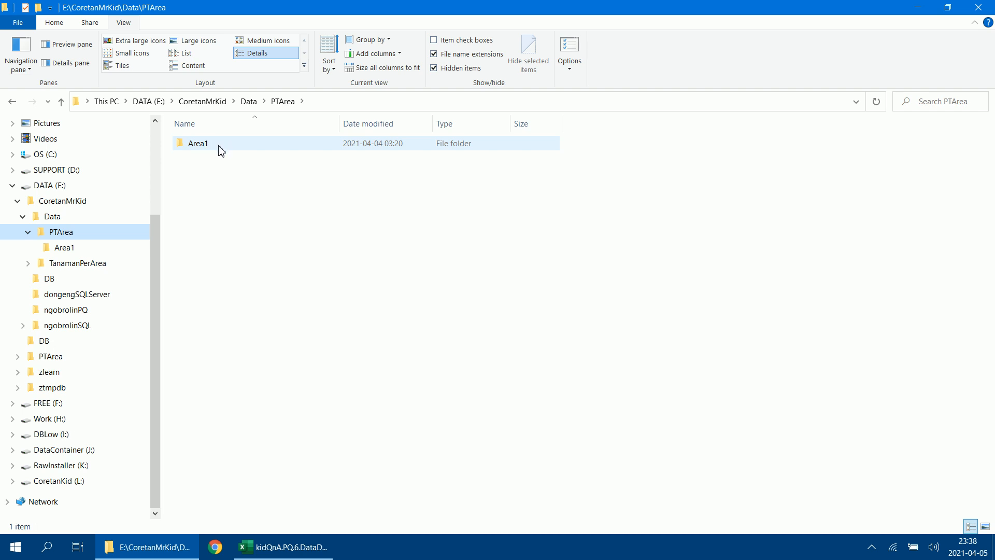
- Switch to the Excel workbook and format the NamaFolder list in A1:A3 as a table with headers
{"action": "left_click", "coordinate": [283, 547]}
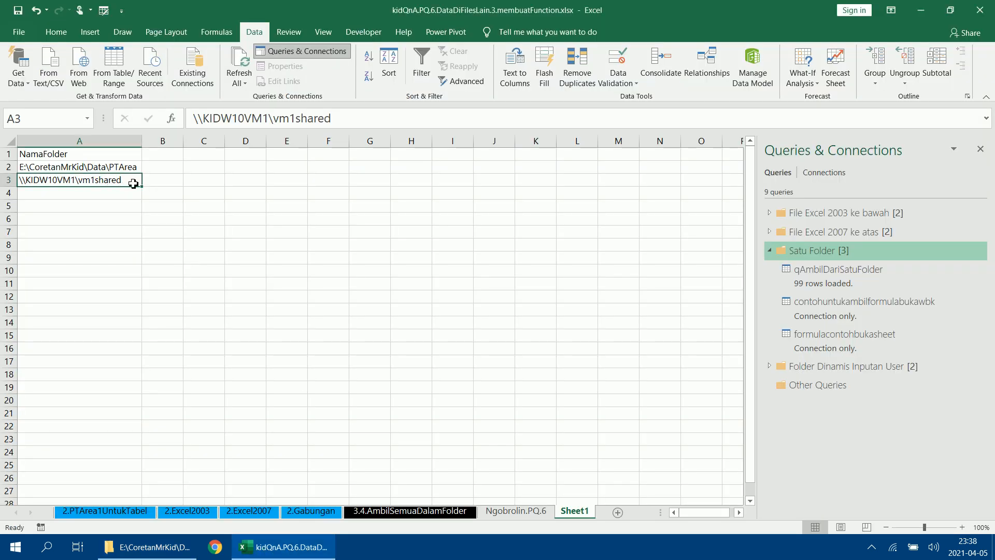
{"action": "left_click", "coordinate": [132, 167]}
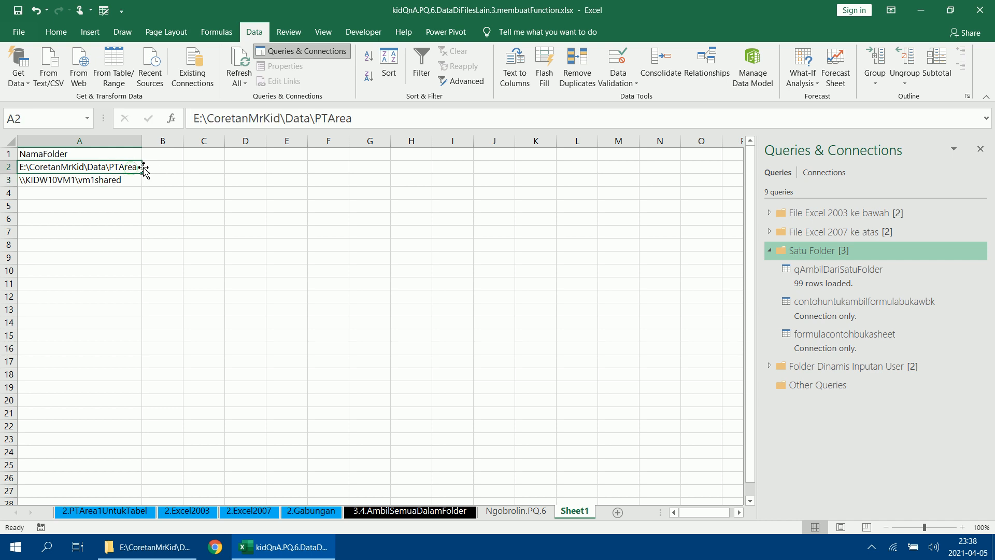
{"action": "left_click_drag", "start_coordinate": [111, 171], "coordinate": [111, 178]}
{"action": "left_click", "coordinate": [51, 33]}
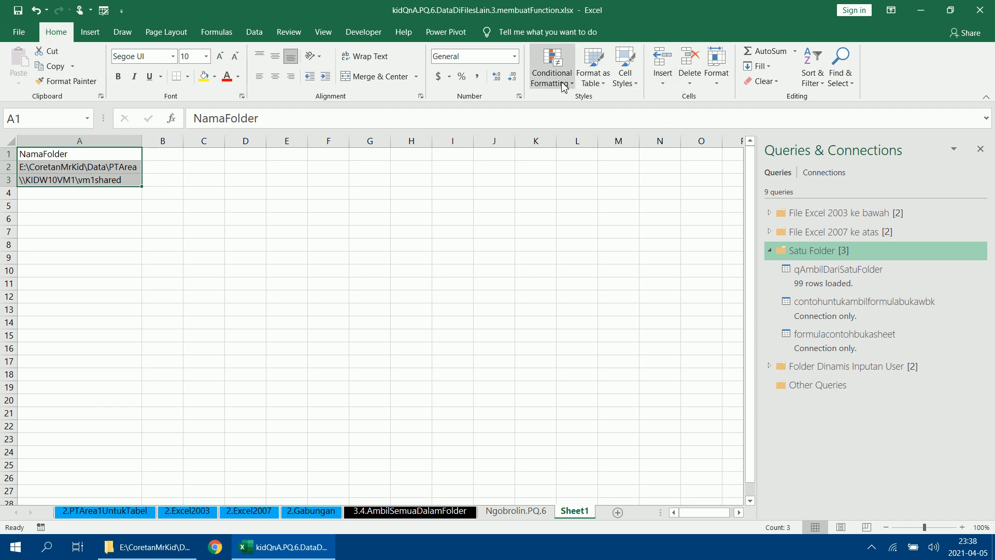
{"action": "left_click", "coordinate": [595, 83]}
{"action": "left_click", "coordinate": [599, 126]}
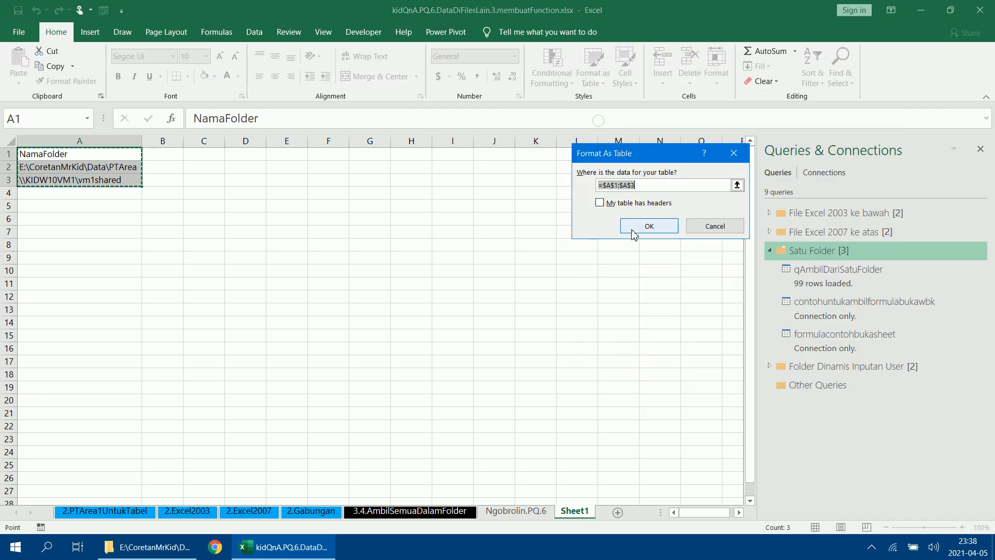
{"action": "left_click", "coordinate": [600, 203]}
{"action": "left_click", "coordinate": [644, 226]}
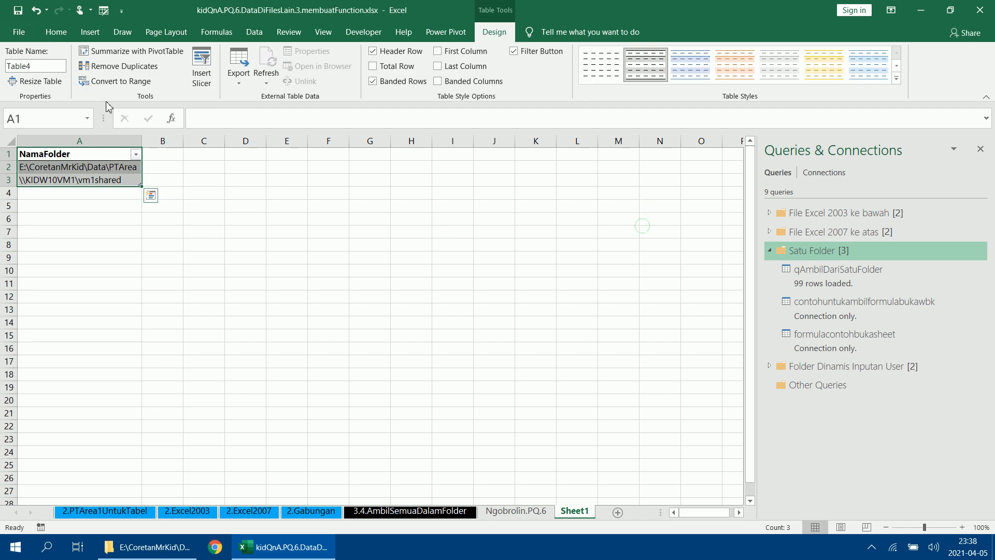
- Name the new folder list table daftarFolder
{"action": "left_click", "coordinate": [46, 66]}
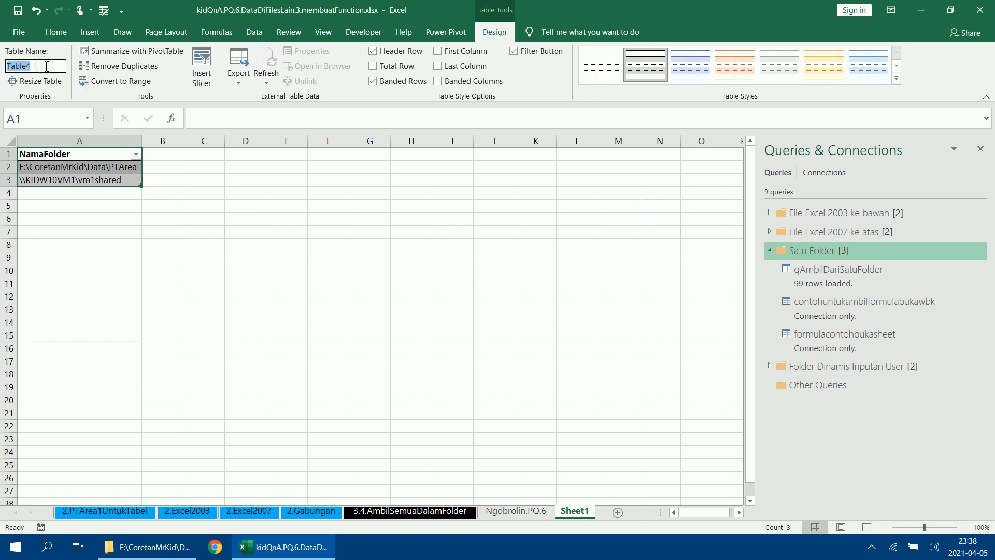
{"action": "type", "text": "daftarFolder"}
{"action": "key", "text": "Return"}
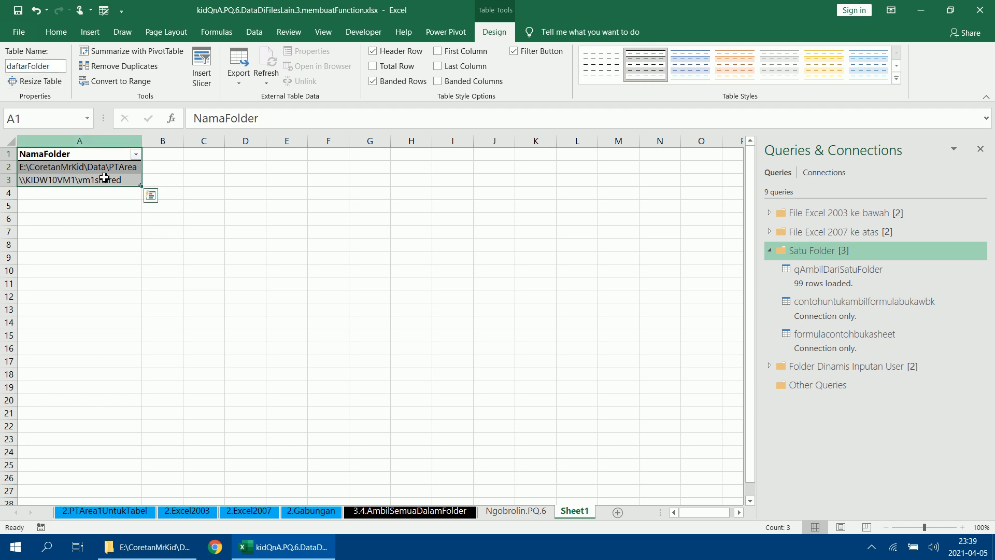
- Load the daftarFolder table into the Power Query Editor and collapse the File Excel 2003 ke bawah and File Excel 2007 ke atas groups
{"action": "left_click", "coordinate": [103, 181]}
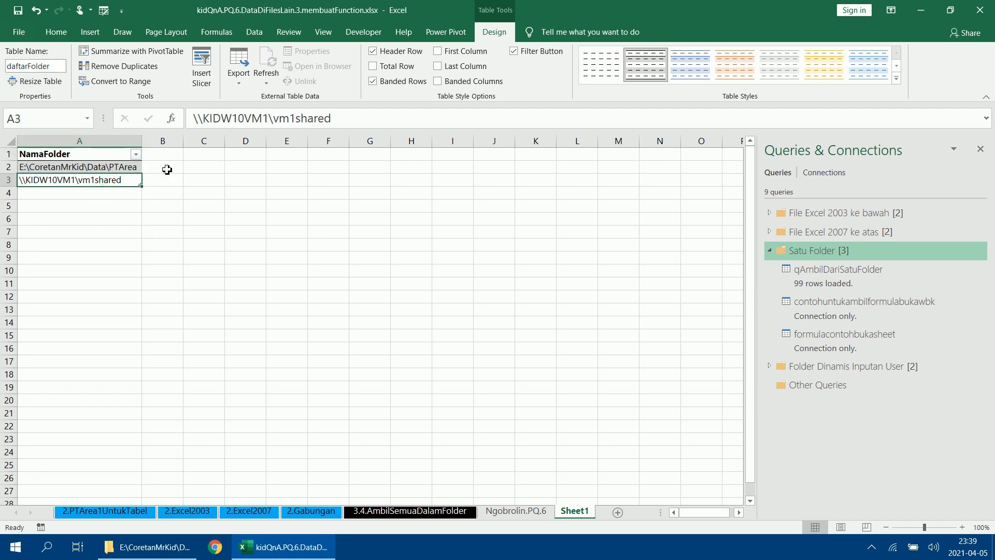
{"action": "left_click", "coordinate": [254, 32]}
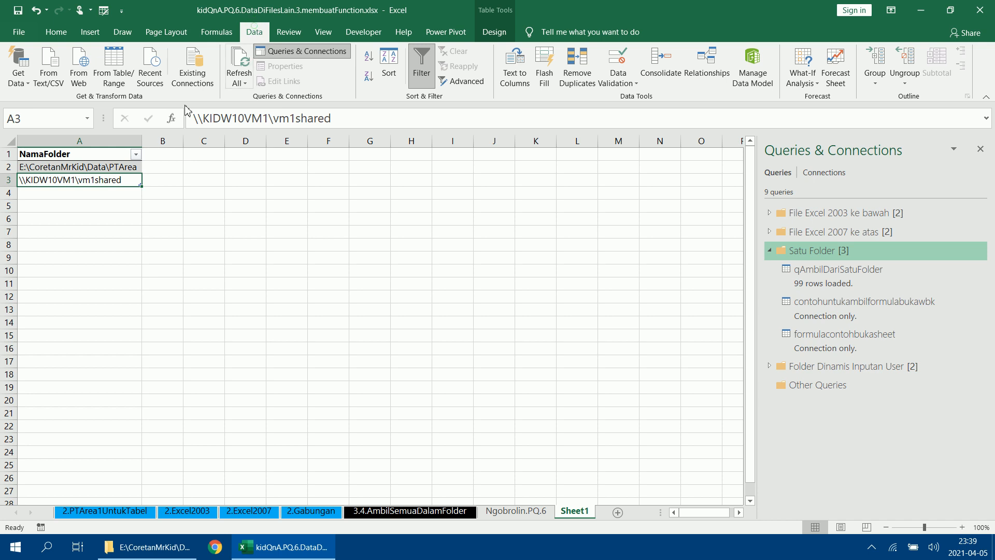
{"action": "left_click", "coordinate": [115, 76]}
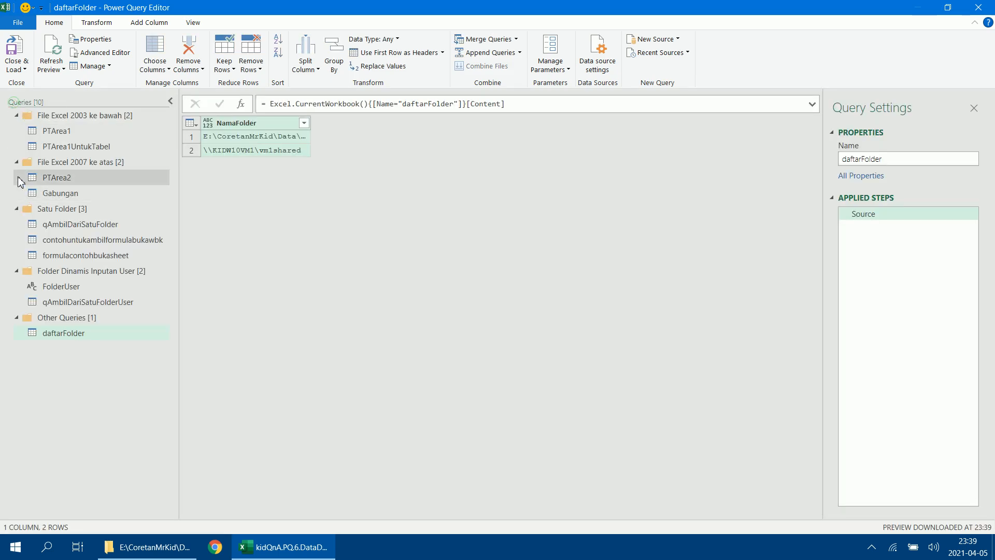
{"action": "left_click", "coordinate": [16, 115]}
{"action": "left_click", "coordinate": [16, 131]}
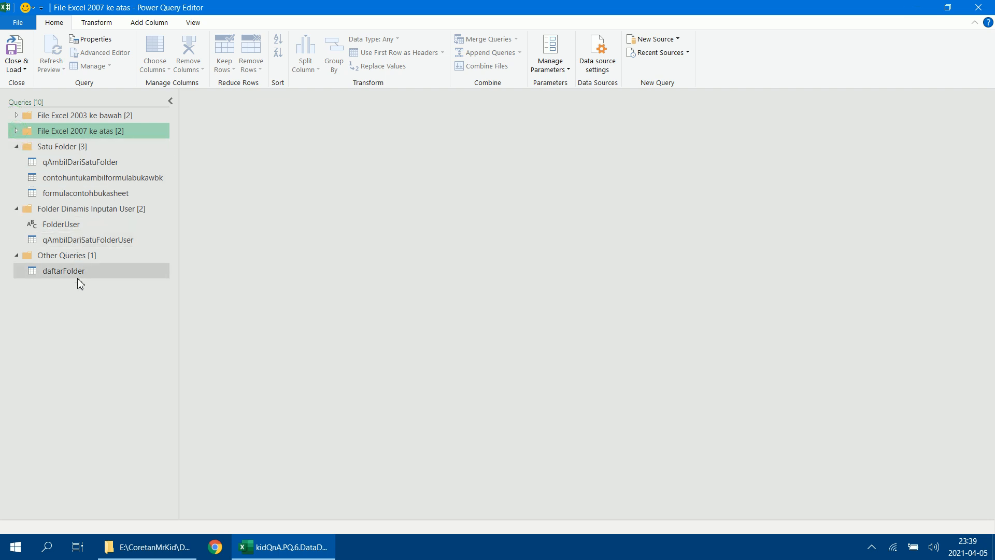
- Create a query group named Dari Banyak Folder and move the daftarFolder query into it
{"action": "right_click", "coordinate": [86, 346]}
{"action": "left_click", "coordinate": [129, 382]}
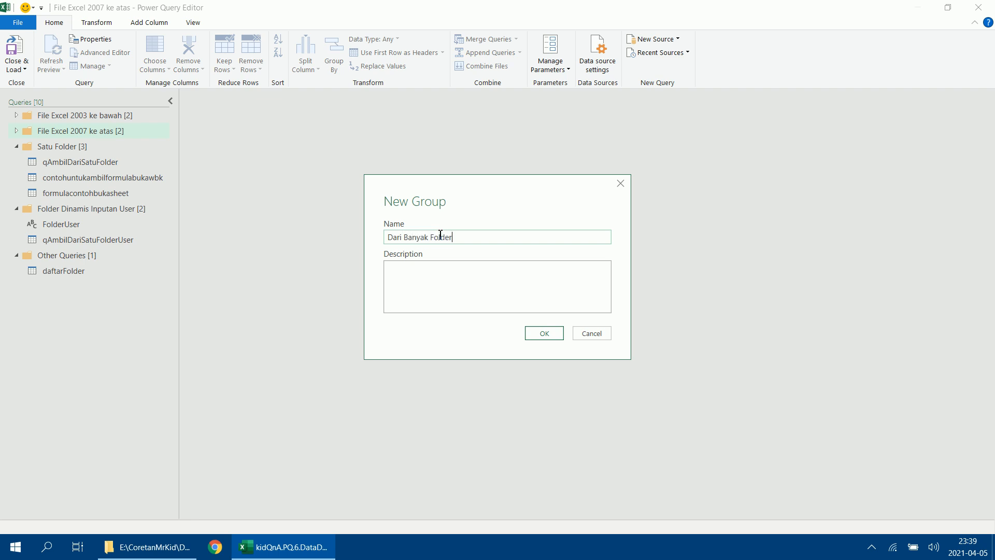
{"action": "left_click", "coordinate": [539, 333]}
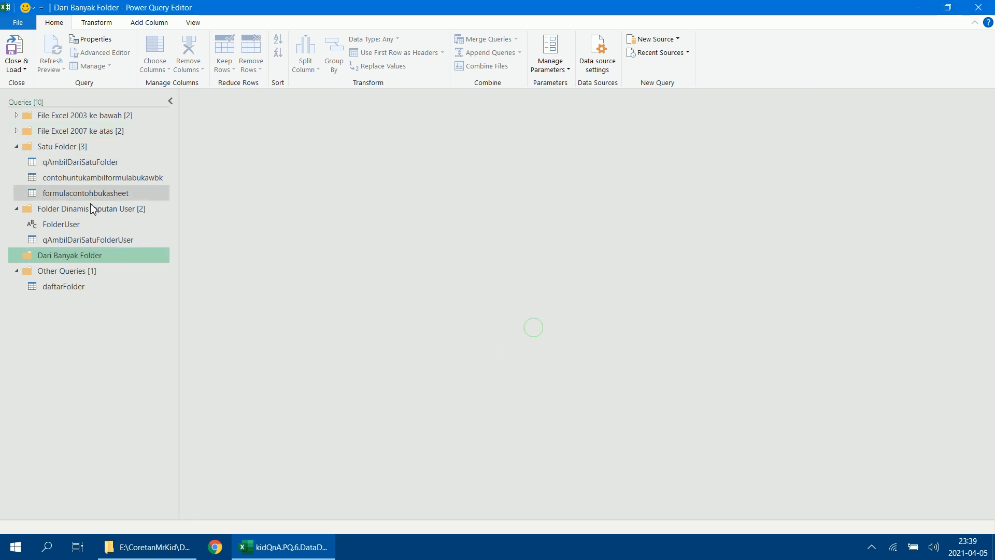
{"action": "left_click", "coordinate": [64, 286]}
{"action": "left_click_drag", "start_coordinate": [64, 286], "coordinate": [85, 257]}
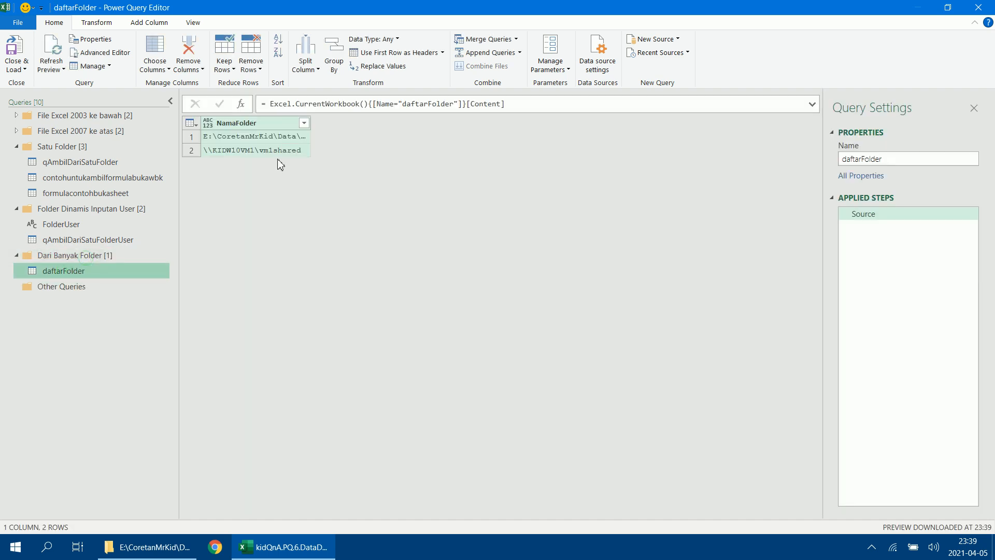
- View the FolderUser query for comparison and set the NamaFolder column in daftarFolder to the Text data type
{"action": "left_click", "coordinate": [254, 125]}
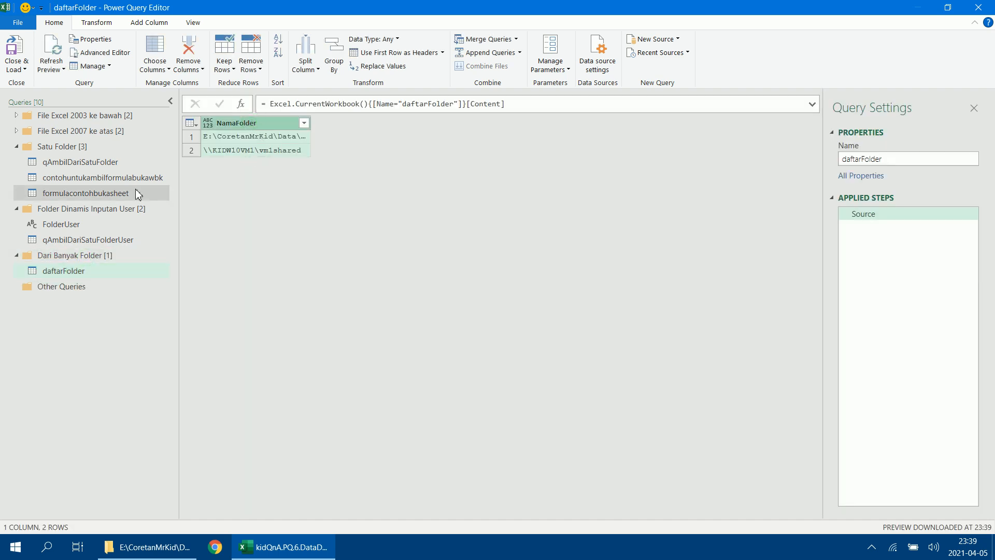
{"action": "left_click", "coordinate": [95, 224]}
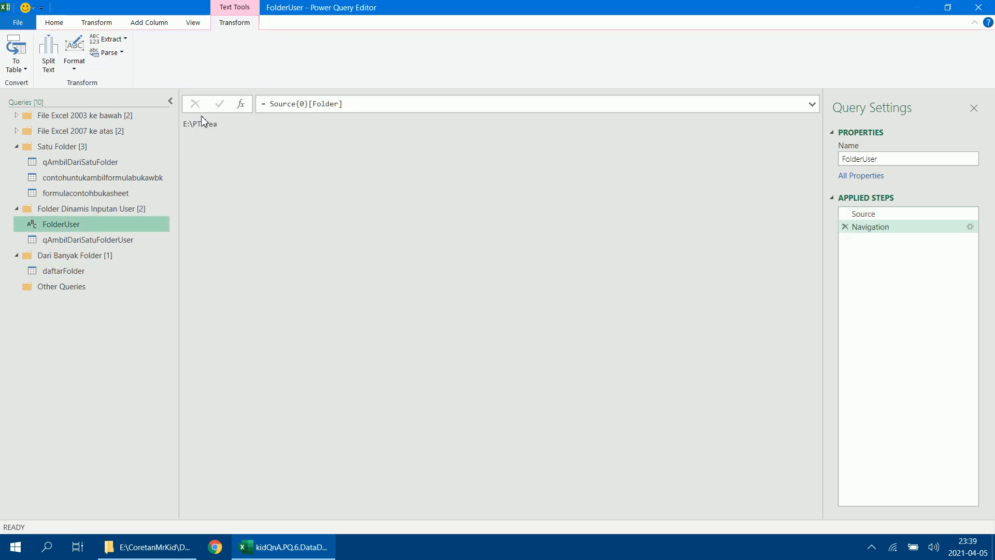
{"action": "left_click", "coordinate": [91, 273]}
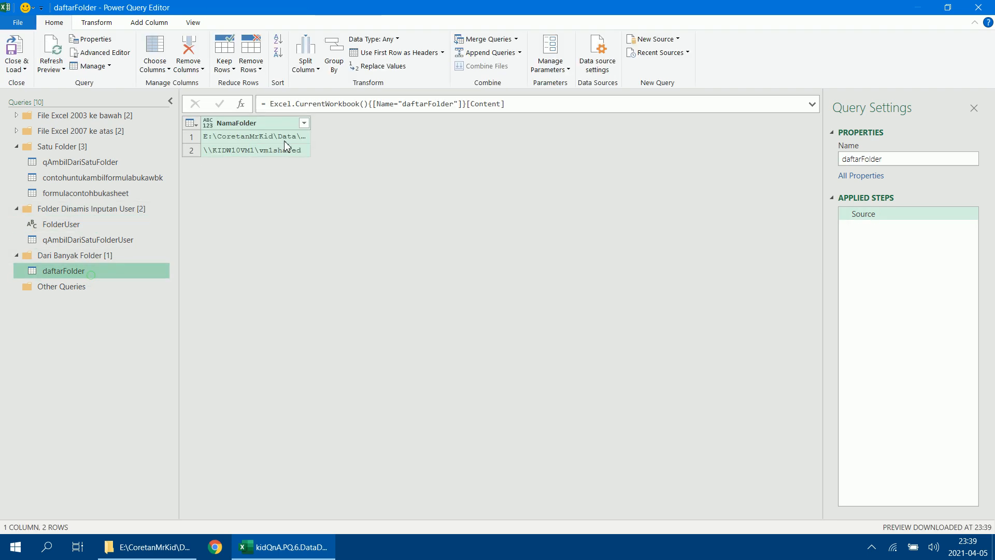
{"action": "left_click", "coordinate": [267, 127]}
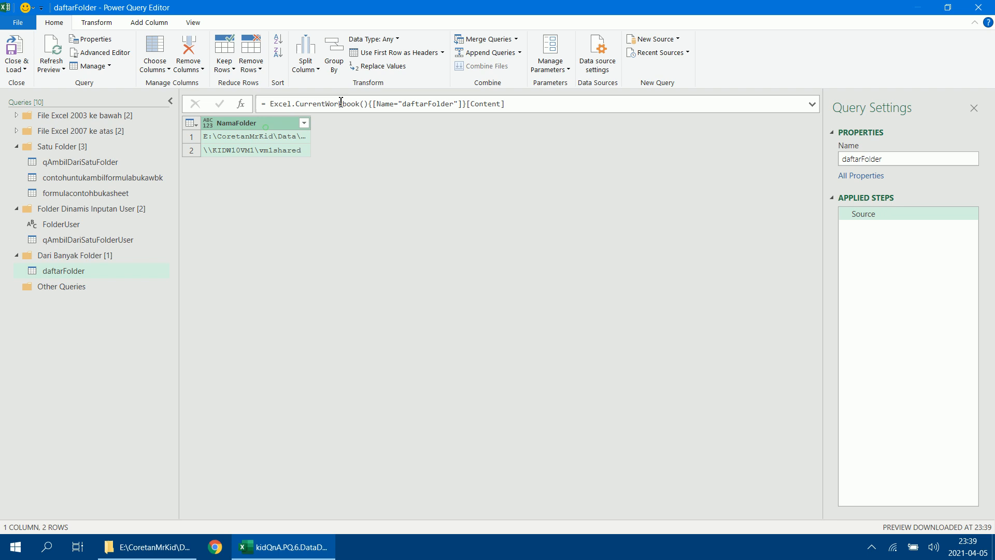
{"action": "left_click", "coordinate": [398, 39]}
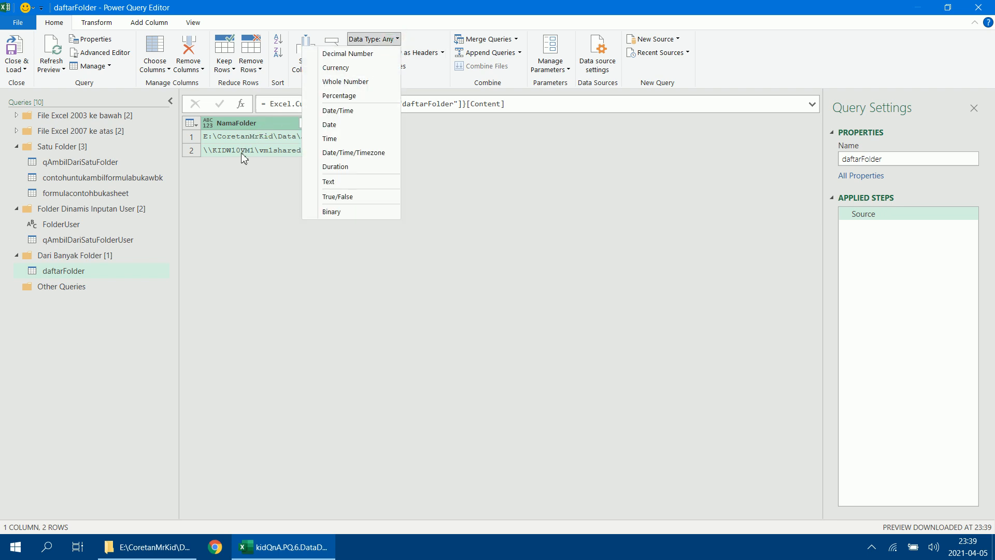
{"action": "left_click", "coordinate": [337, 184]}
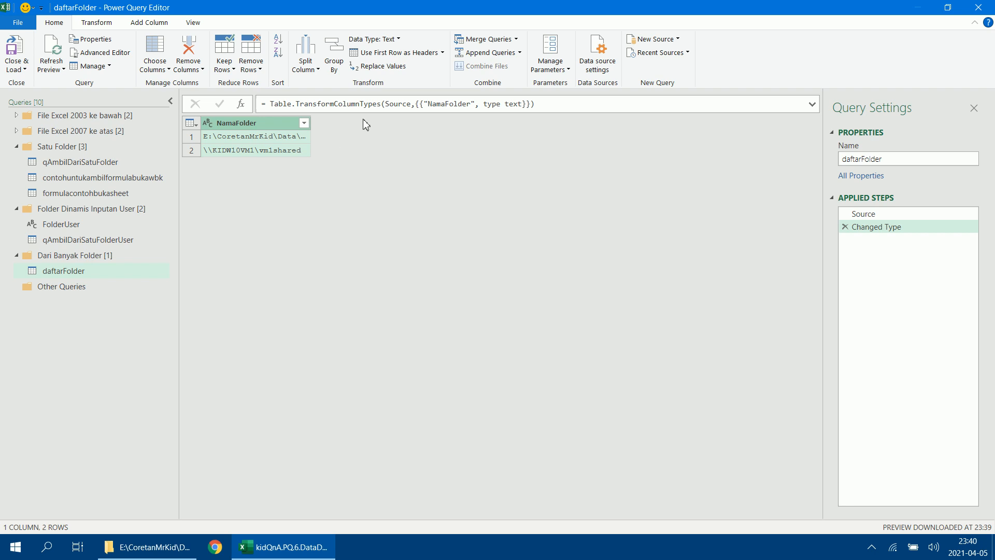
- Examine the Source step formula of the qAmbilDariSatuFolder query and return to the daftarFolder query
{"action": "left_click", "coordinate": [91, 164]}
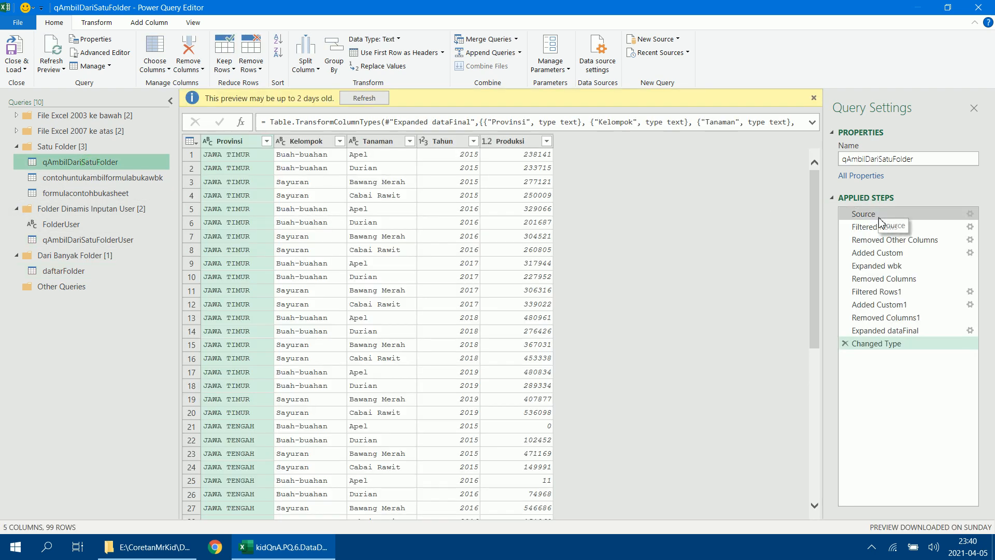
{"action": "left_click", "coordinate": [879, 217]}
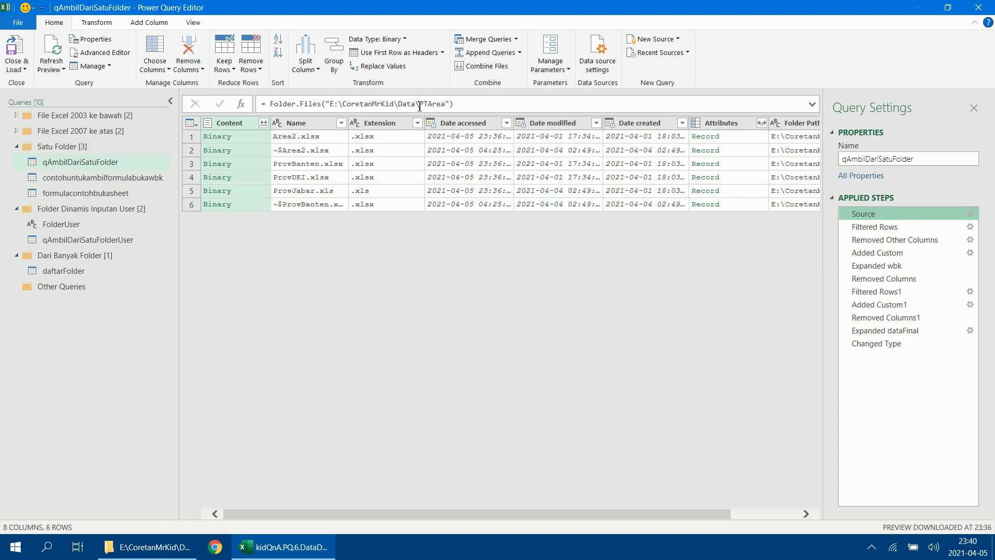
{"action": "left_click", "coordinate": [100, 274]}
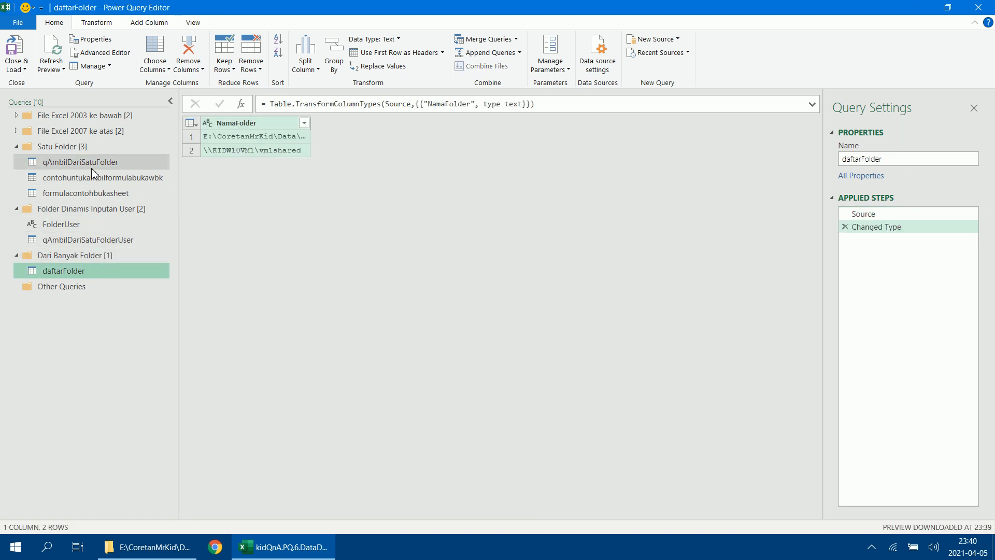
- Copy the Folder.Files formula from the Source step of the qAmbilDariSatuFolder query
{"action": "left_click", "coordinate": [127, 164]}
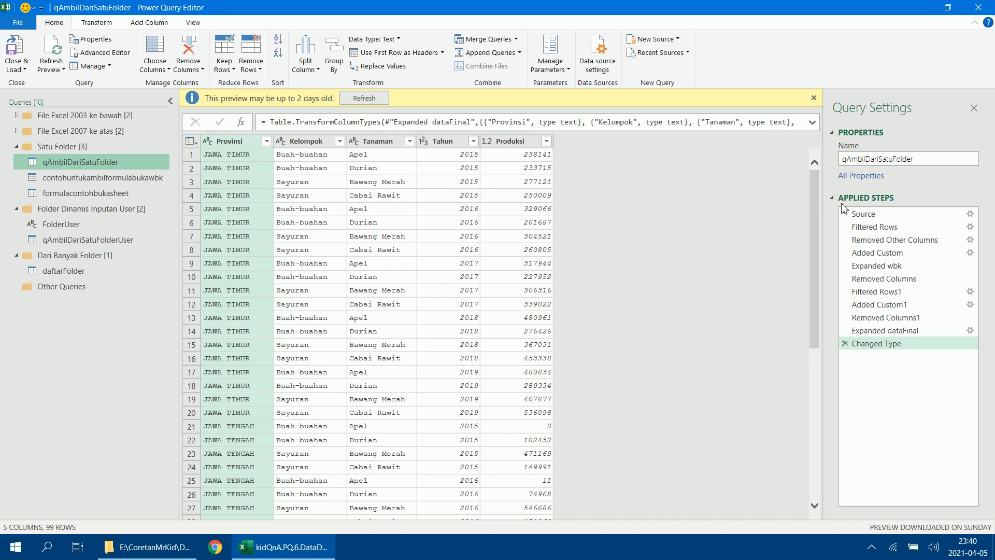
{"action": "left_click", "coordinate": [886, 214]}
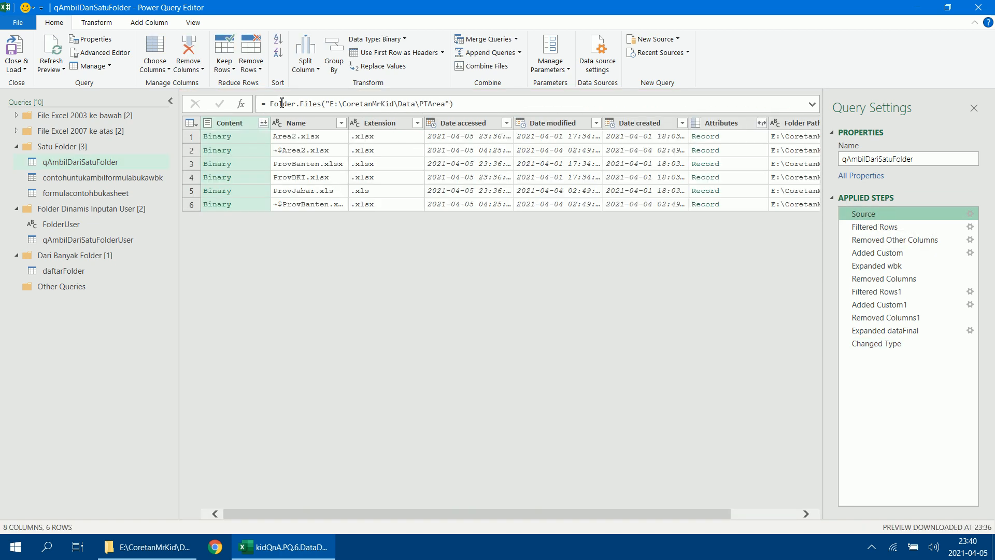
{"action": "left_click_drag", "start_coordinate": [276, 104], "coordinate": [470, 102]}
{"action": "key", "text": "ctrl+c"}
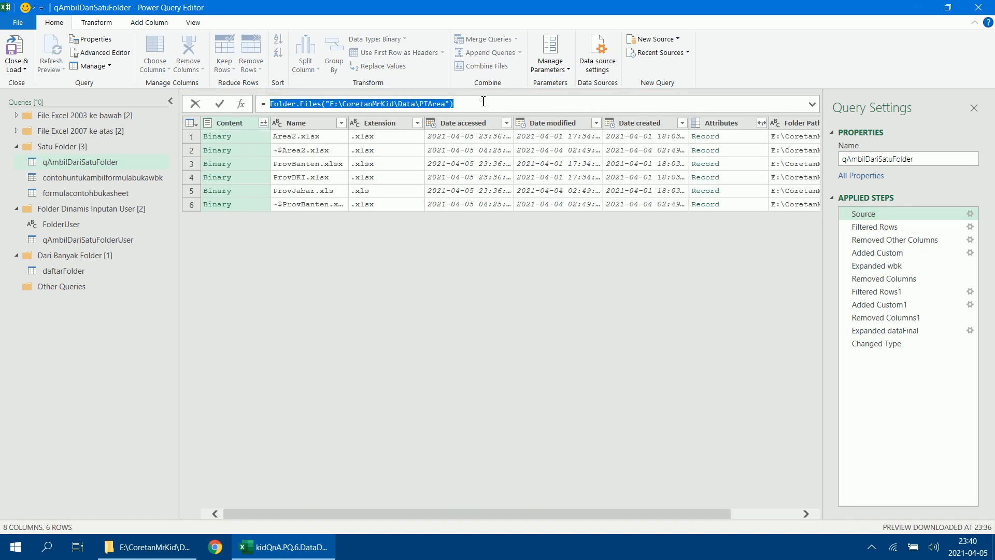
- Start a custom column named daftarFiles in the daftarFolder query and paste the copied Folder.Files formula into it
{"action": "left_click", "coordinate": [65, 271]}
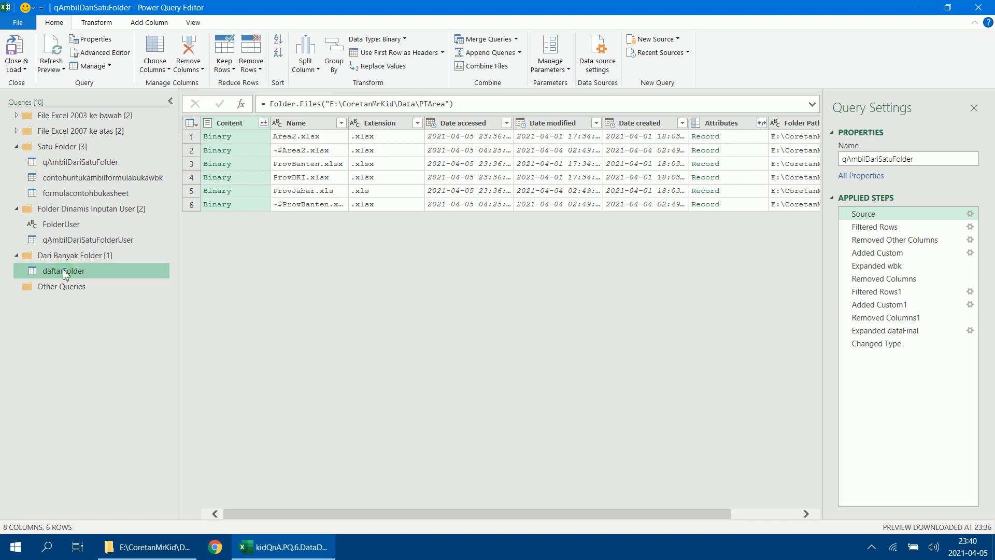
{"action": "left_click", "coordinate": [148, 24]}
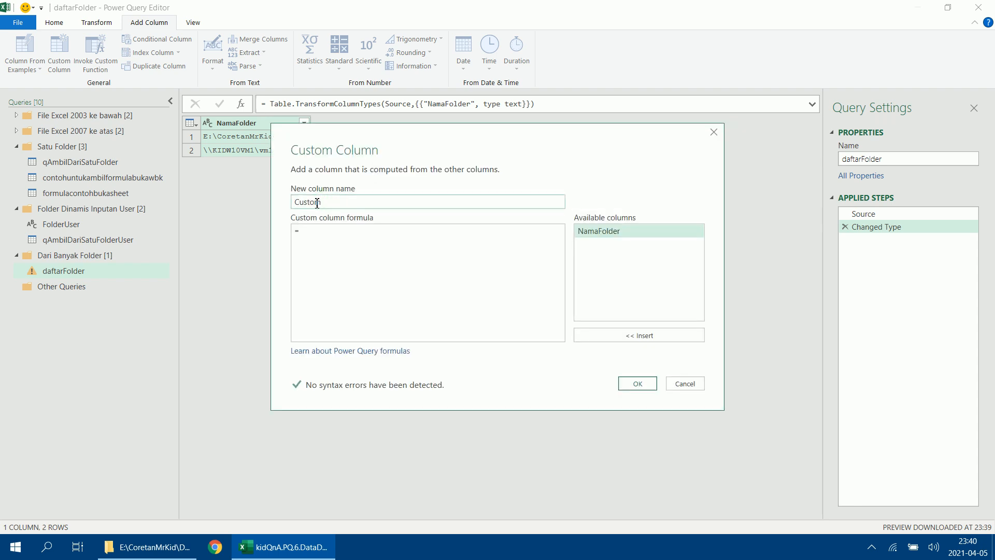
{"action": "double_click", "coordinate": [314, 202]}
{"action": "type", "text": "daftrFiles"}
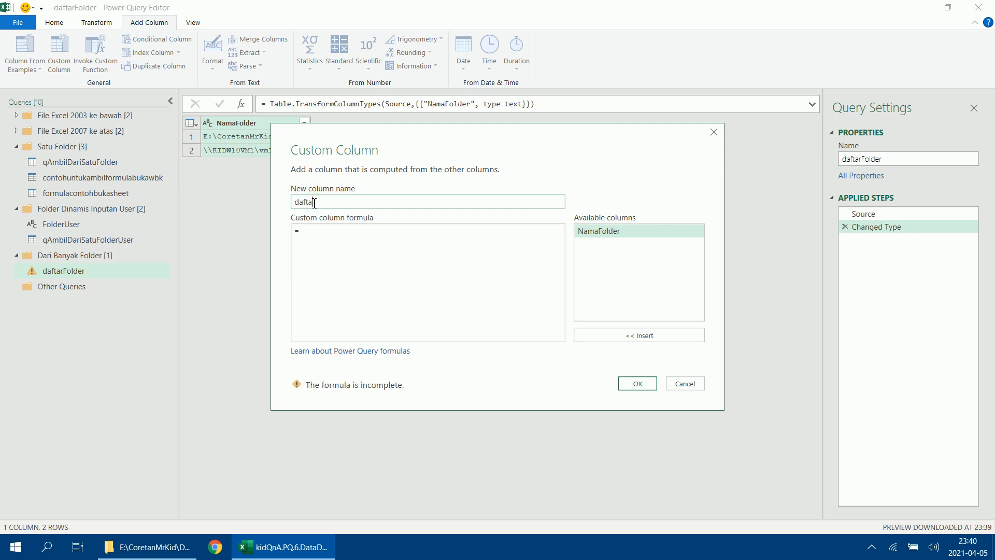
{"action": "left_click", "coordinate": [333, 238]}
{"action": "key", "text": "ctrl+v"}
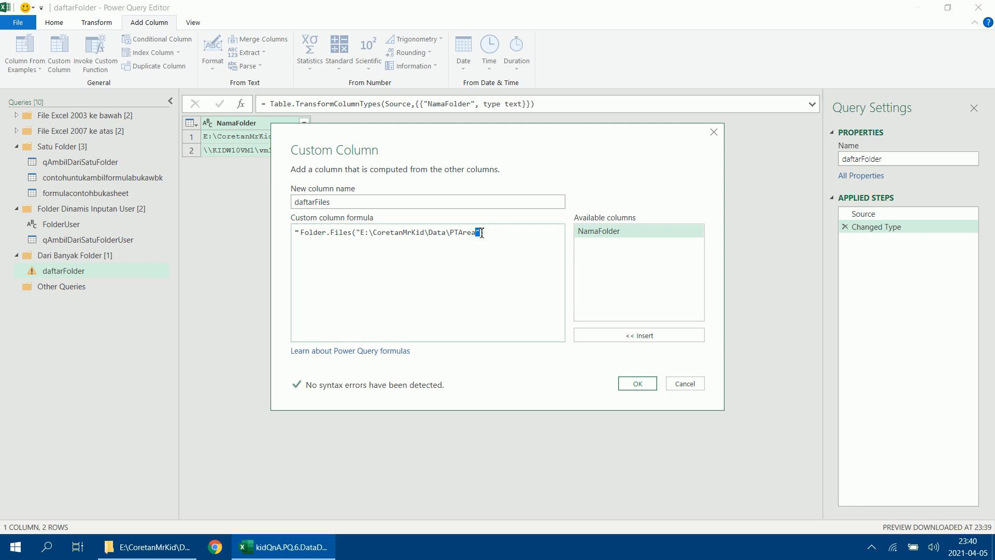
- Replace the fixed folder path in the Folder.Files formula with the NamaFolder column and create the custom column
{"action": "key", "text": "shift+Left"}
{"action": "key", "text": "shift+Left"}
{"action": "key", "text": "shift+Left"}
{"action": "key", "text": "shift+Left"}
{"action": "key", "text": "shift+Left"}
{"action": "key", "text": "shift+Left"}
{"action": "key", "text": "shift+Left"}
{"action": "key", "text": "shift+Left"}
{"action": "key", "text": "shift+Left"}
{"action": "key", "text": "shift+Left"}
{"action": "key", "text": "shift+Left"}
{"action": "key", "text": "shift+Left"}
{"action": "key", "text": "shift+Left"}
{"action": "key", "text": "shift+Left"}
{"action": "key", "text": "shift+Left"}
{"action": "key", "text": "shift+Left"}
{"action": "key", "text": "shift+Left"}
{"action": "key", "text": "shift+Left"}
{"action": "key", "text": "shift+Left"}
{"action": "key", "text": "shift+Left"}
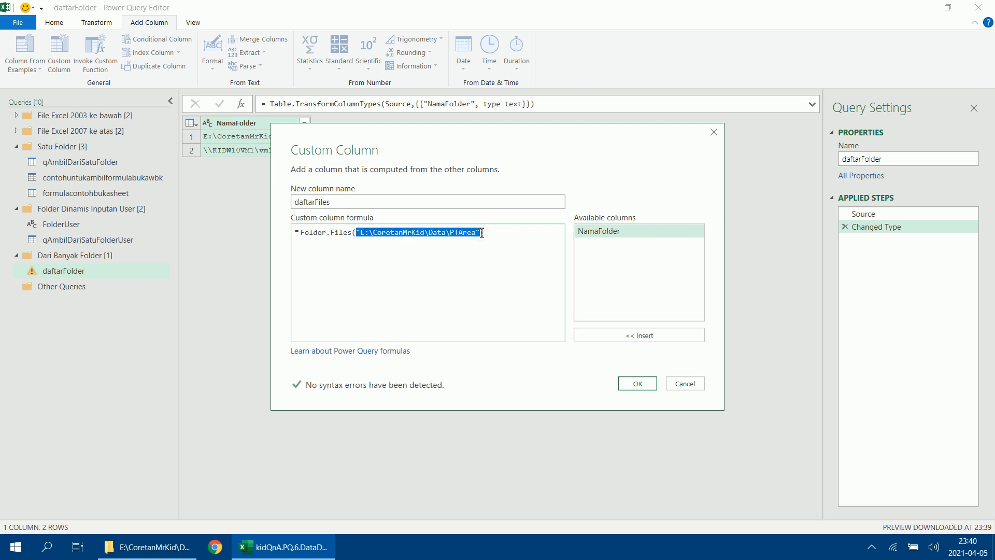
{"action": "key", "text": "BackSpace"}
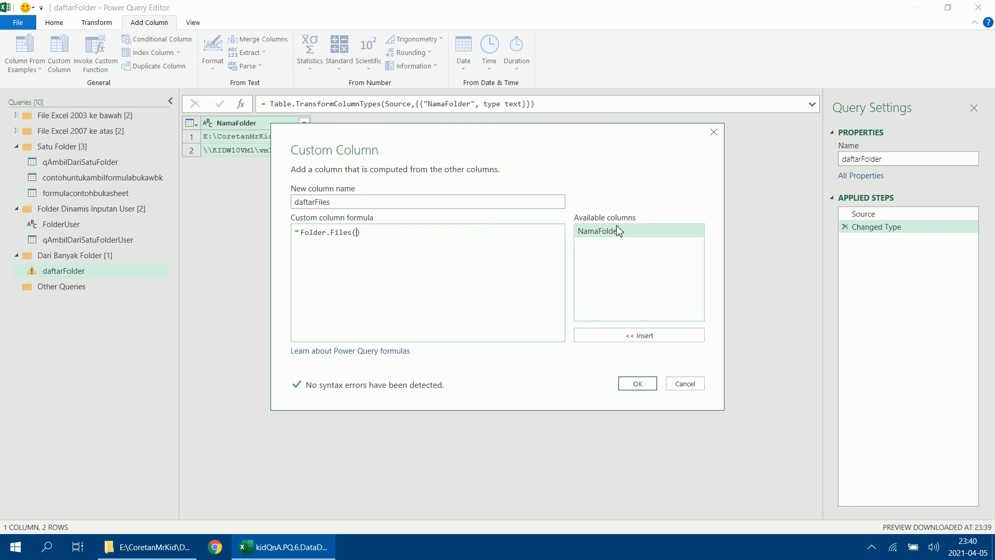
{"action": "double_click", "coordinate": [601, 231]}
{"action": "left_click", "coordinate": [651, 385]}
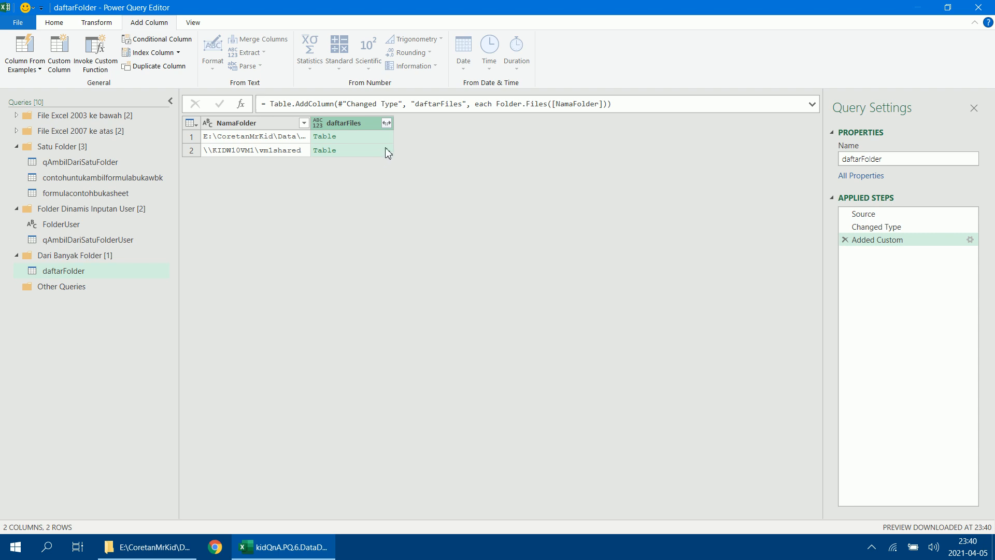
- Preview the first daftarFiles table and expand the column to Content, Name and Extension only, without the original column name as prefix
{"action": "left_click", "coordinate": [388, 139]}
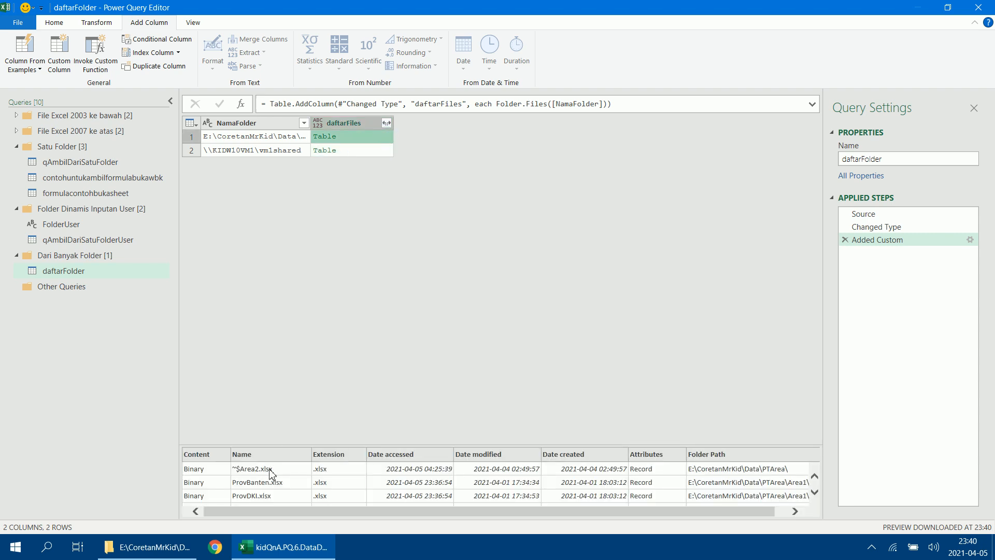
{"action": "left_click", "coordinate": [387, 122]}
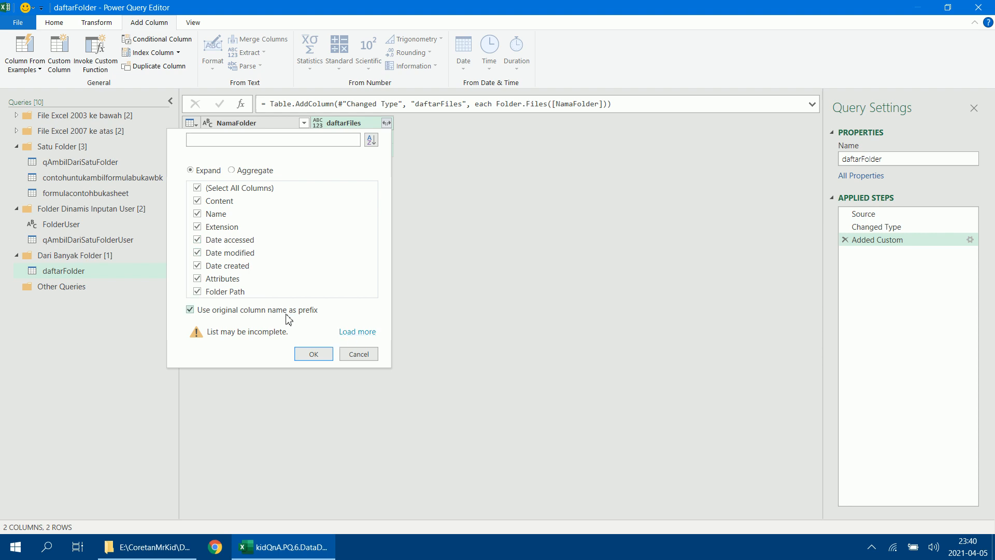
{"action": "left_click", "coordinate": [287, 312]}
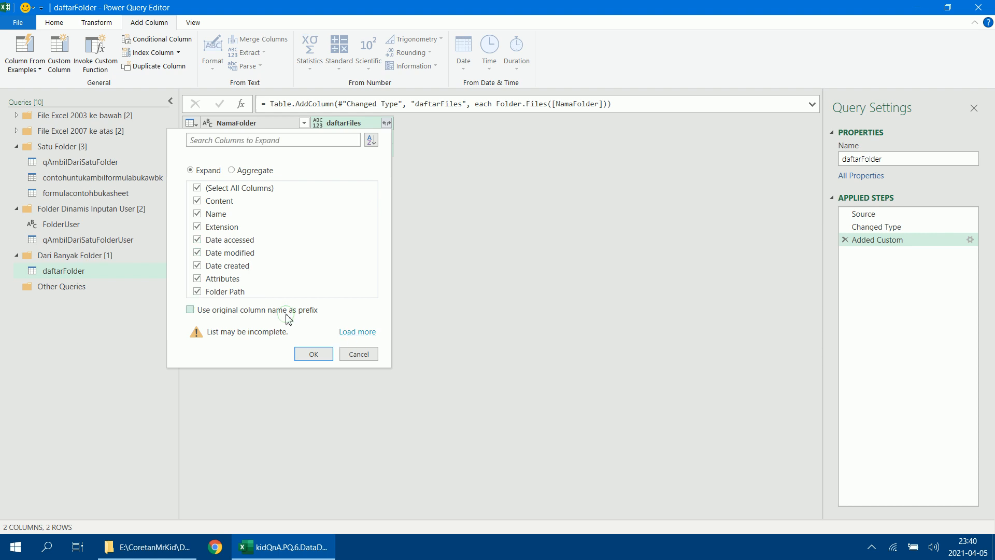
{"action": "left_click", "coordinate": [197, 187]}
{"action": "left_click", "coordinate": [197, 201]}
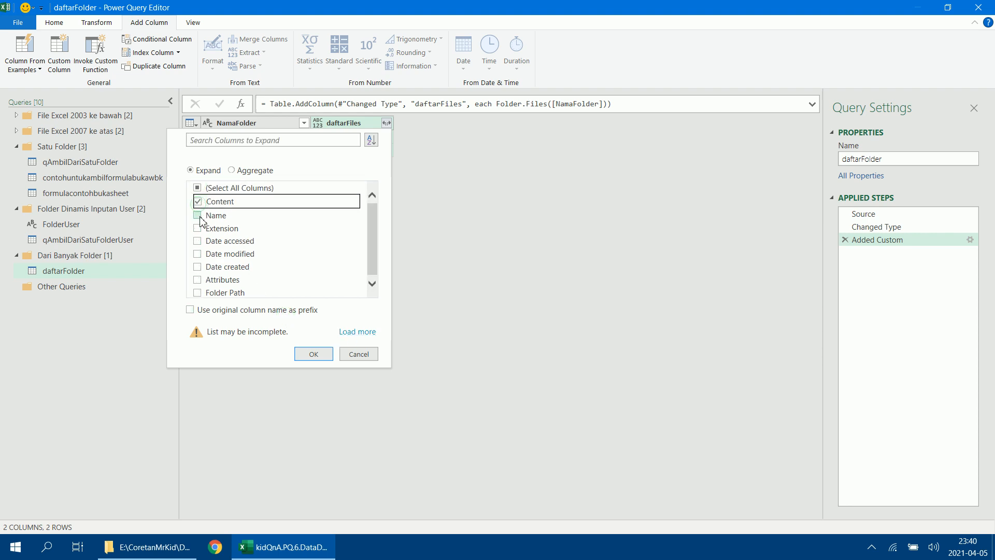
{"action": "left_click", "coordinate": [198, 216]}
{"action": "left_click", "coordinate": [198, 228]}
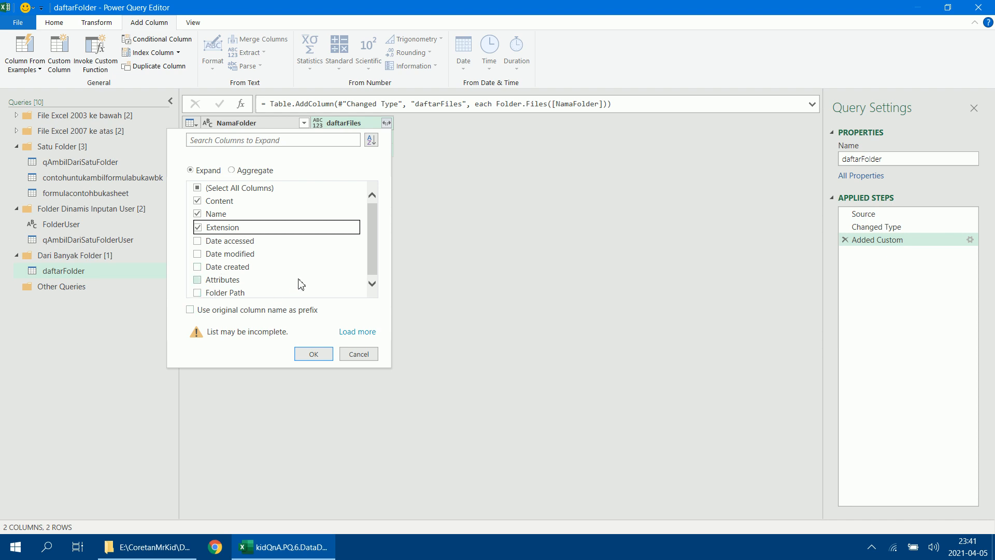
{"action": "left_click", "coordinate": [313, 355]}
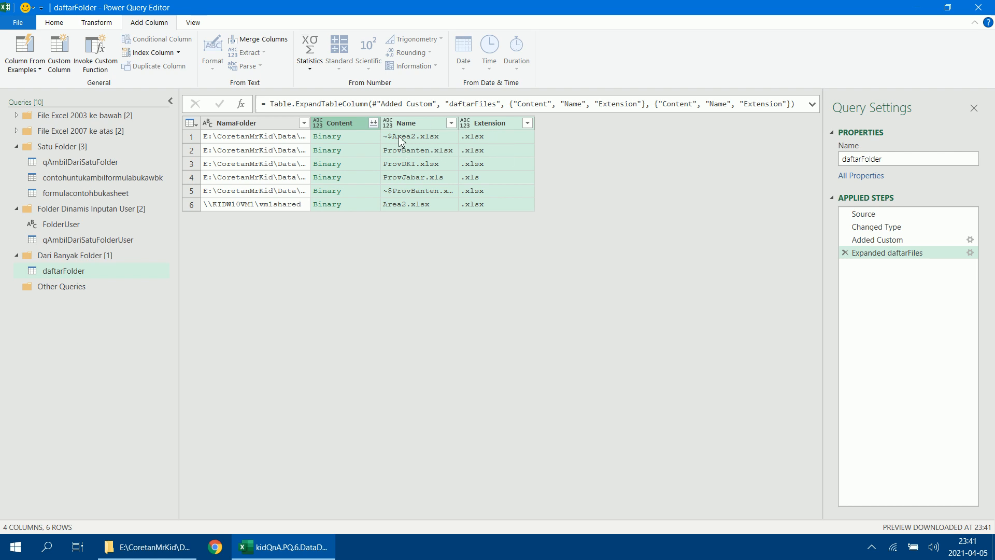
- Filter the Name column to keep only rows that do not contain "$"
{"action": "left_click", "coordinate": [452, 123]}
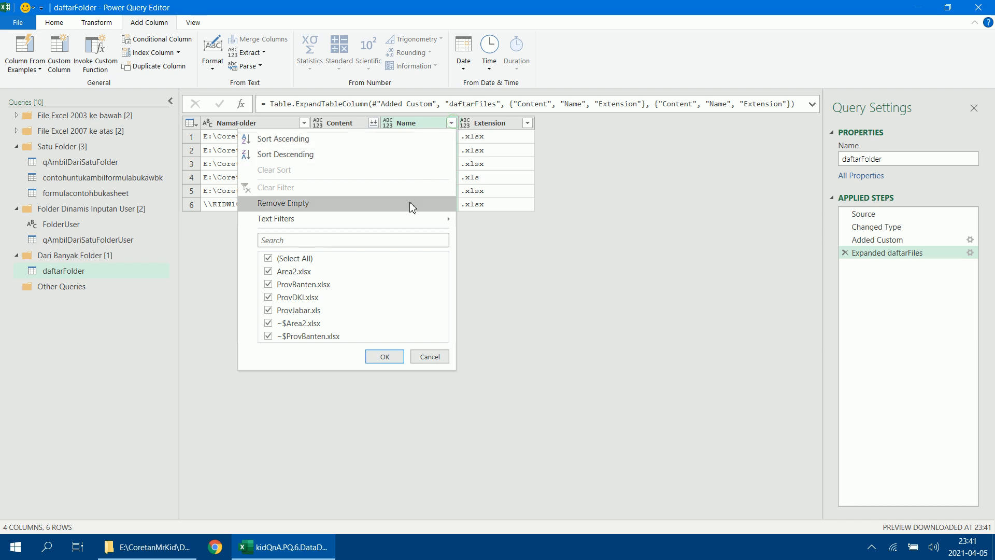
{"action": "mouse_move", "coordinate": [428, 222]}
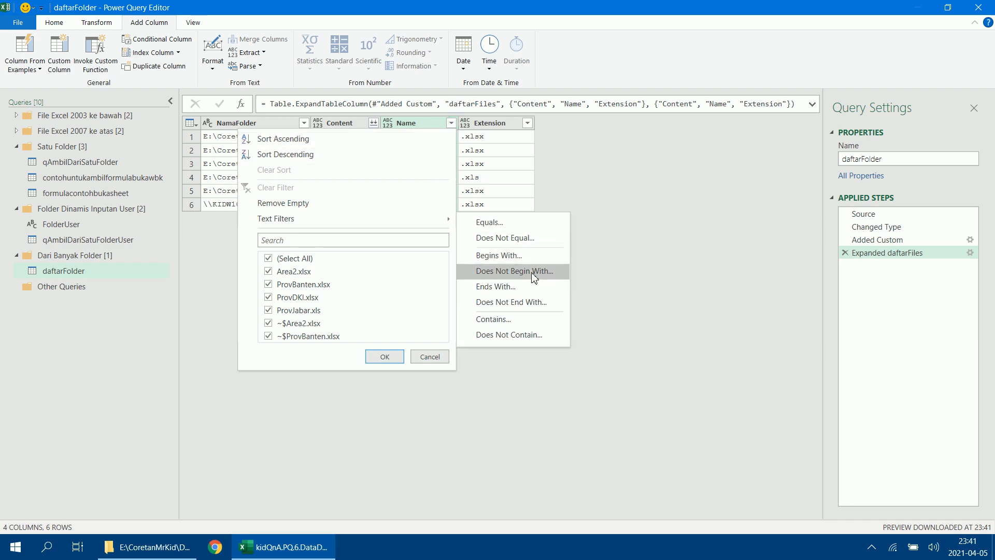
{"action": "left_click", "coordinate": [520, 334]}
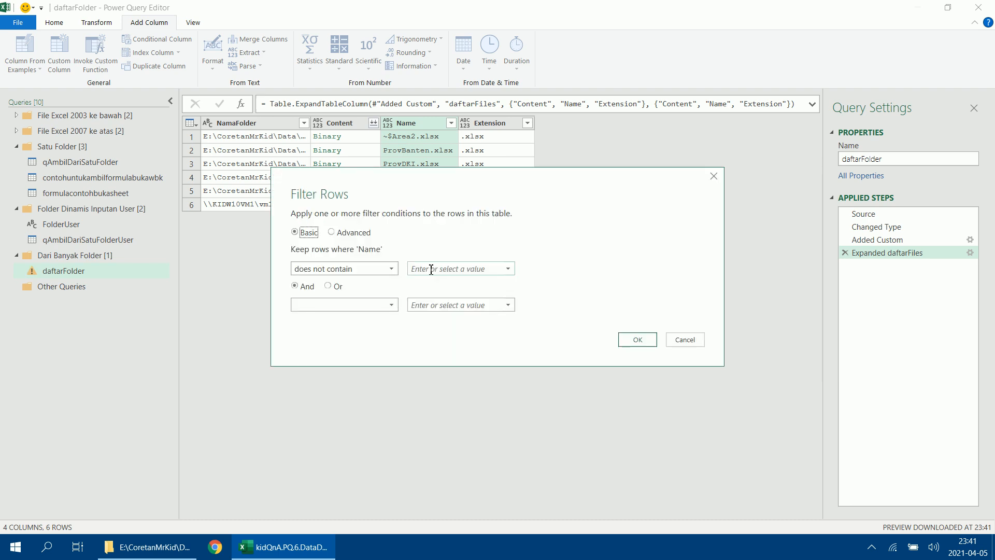
{"action": "left_click", "coordinate": [432, 269]}
{"action": "type", "text": "$"}
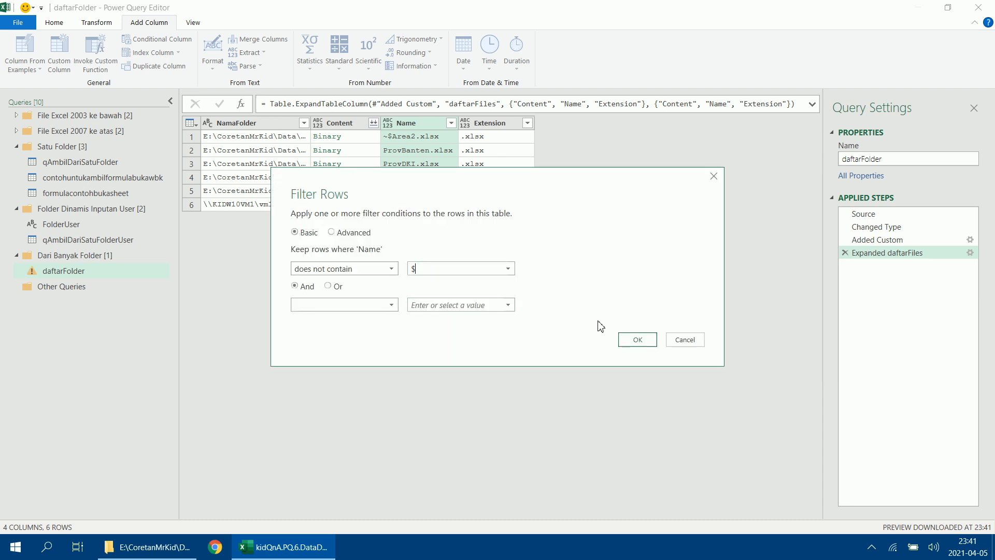
{"action": "left_click", "coordinate": [643, 343]}
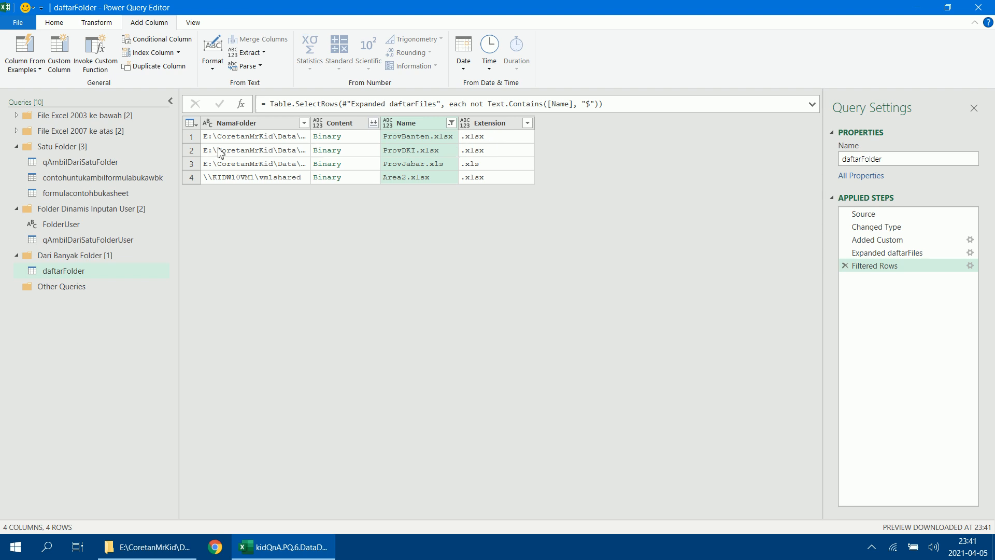
- Remove all columns except Content from the daftarFolder query
{"action": "left_click", "coordinate": [342, 125]}
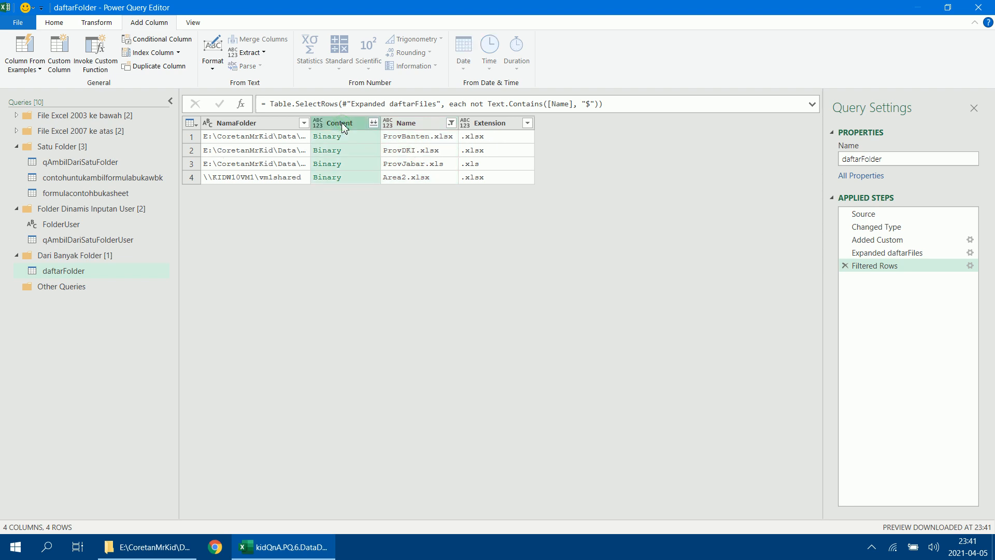
{"action": "right_click", "coordinate": [344, 126]}
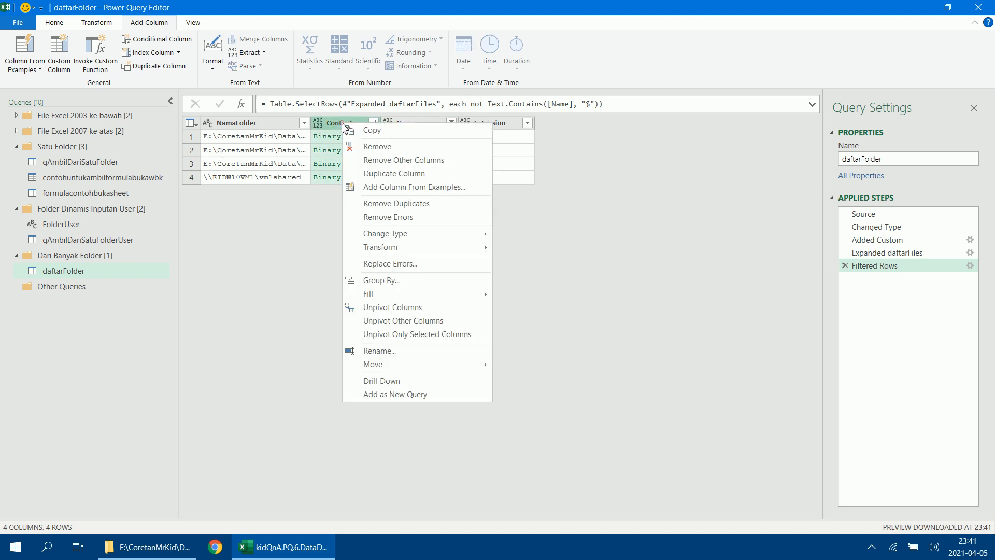
{"action": "left_click", "coordinate": [440, 164]}
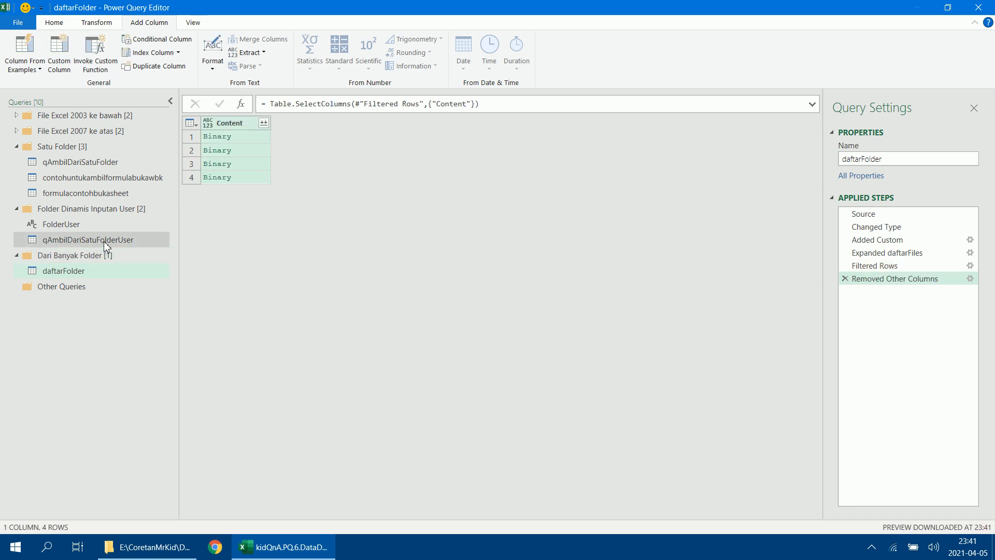
- Review the Added Custom formula in qAmbilDariSatuFolder and copy the whole Excel.Workbook formula from the contohuntukambilformulabukawbk query
{"action": "left_click", "coordinate": [91, 165]}
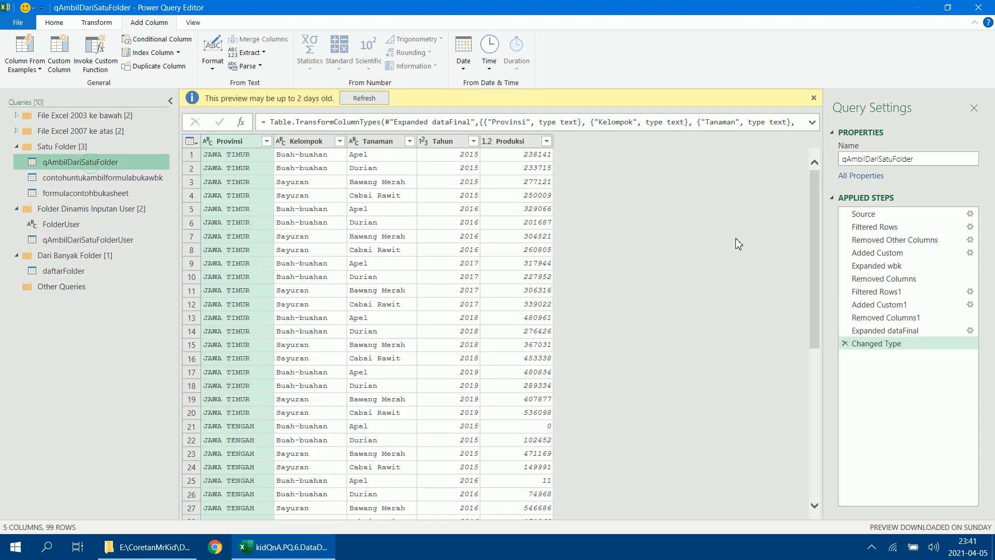
{"action": "left_click", "coordinate": [876, 254]}
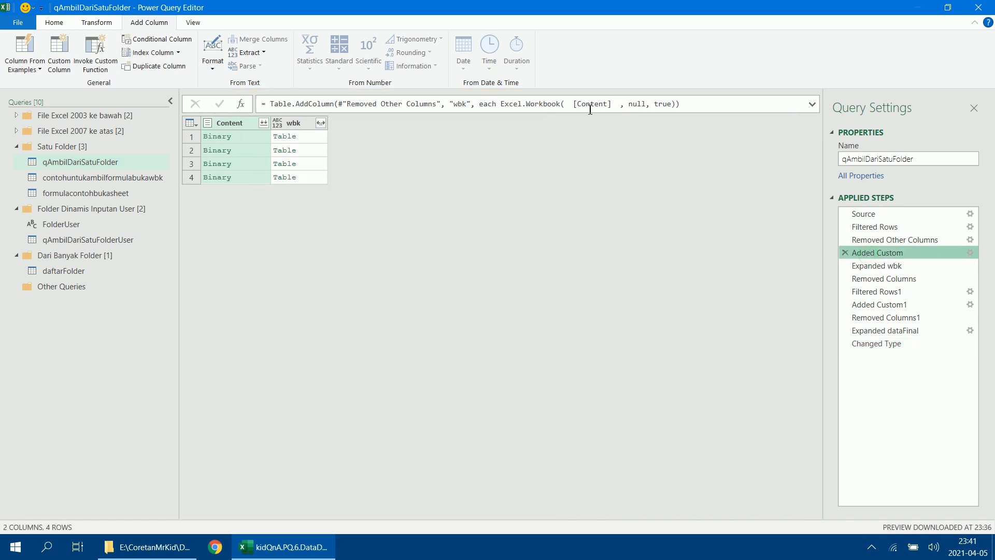
{"action": "left_click", "coordinate": [501, 103]}
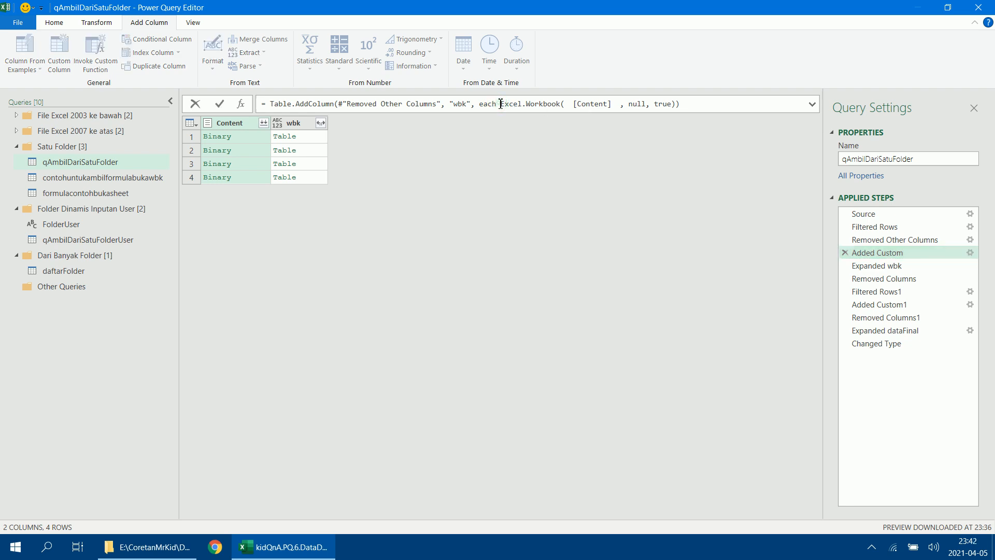
{"action": "left_click_drag", "start_coordinate": [502, 103], "coordinate": [666, 108]}
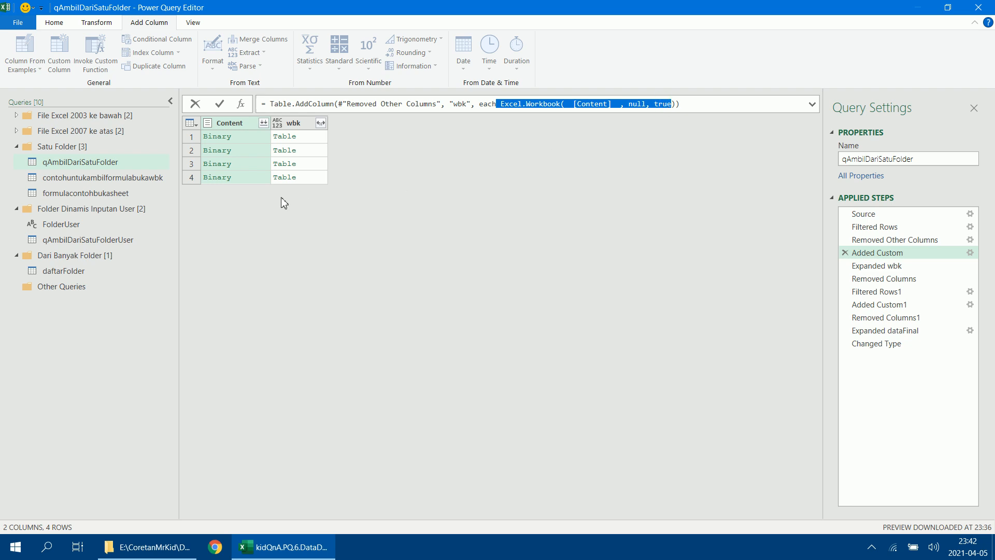
{"action": "left_click", "coordinate": [130, 185]}
{"action": "left_click", "coordinate": [106, 182]}
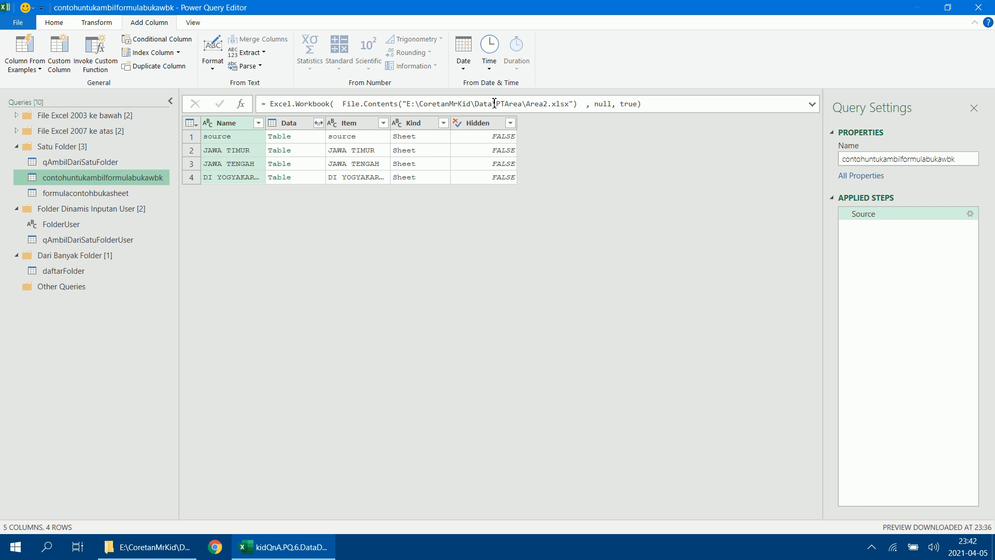
{"action": "left_click_drag", "start_coordinate": [271, 104], "coordinate": [650, 103]}
{"action": "key", "text": "ctrl+c"}
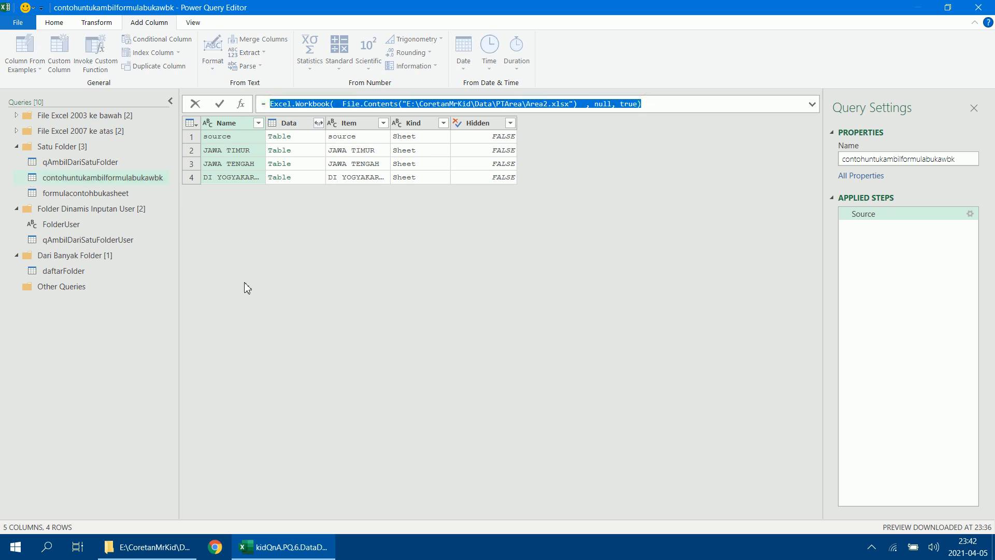
- Add a custom column named wbk to the daftarFolder query with the formula Excel.Workbook([Content], null, true)
{"action": "left_click", "coordinate": [136, 270]}
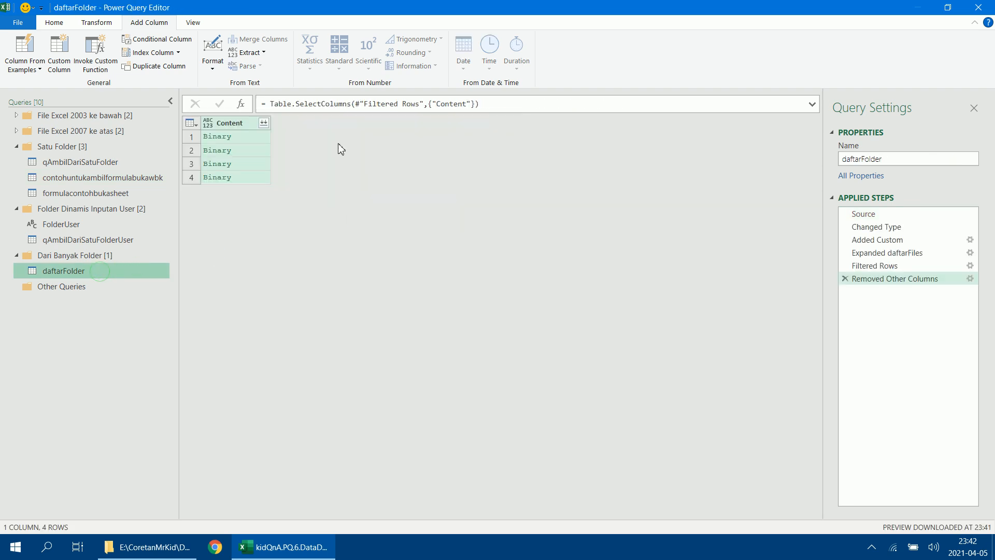
{"action": "left_click", "coordinate": [59, 55]}
{"action": "double_click", "coordinate": [347, 203]}
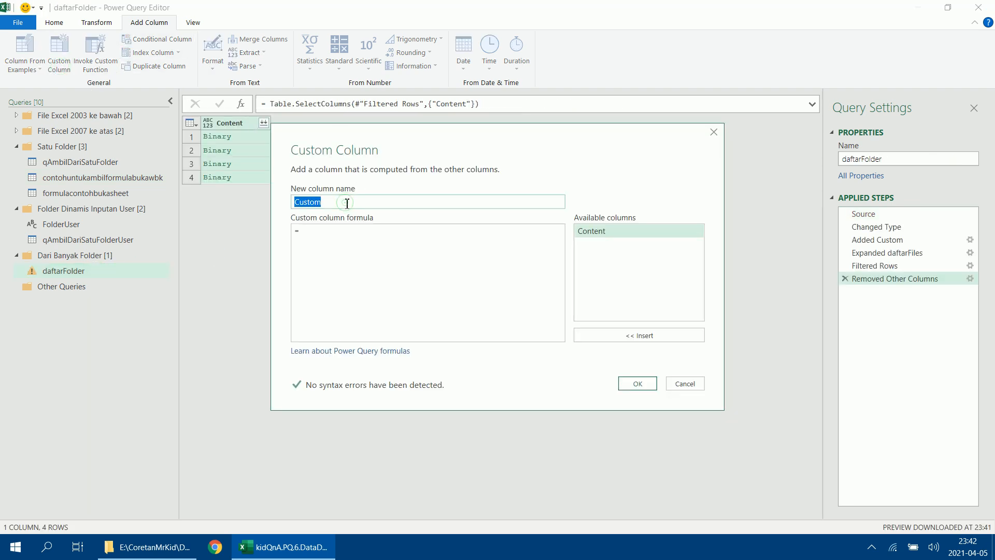
{"action": "type", "text": "wbk"}
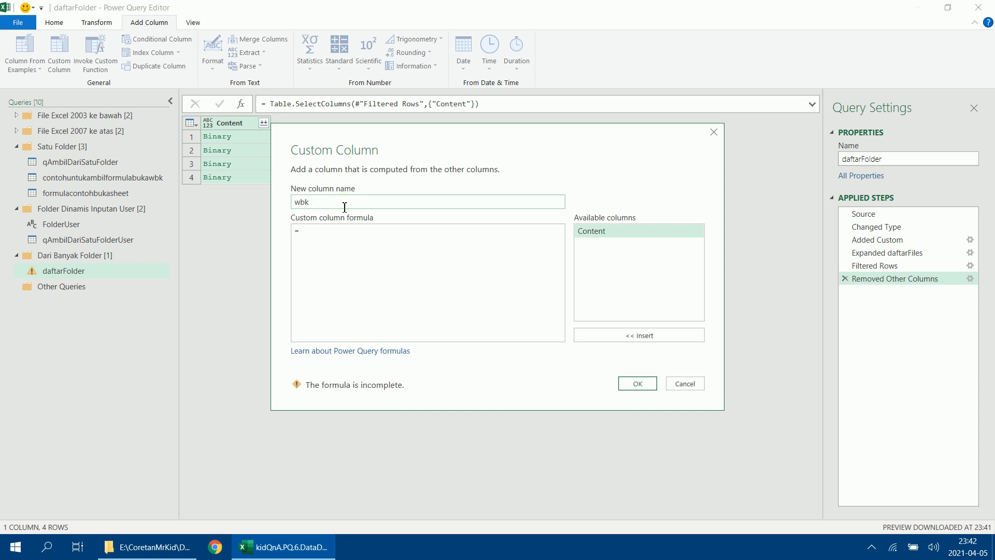
{"action": "left_click", "coordinate": [331, 231]}
{"action": "key", "text": "ctrl+v"}
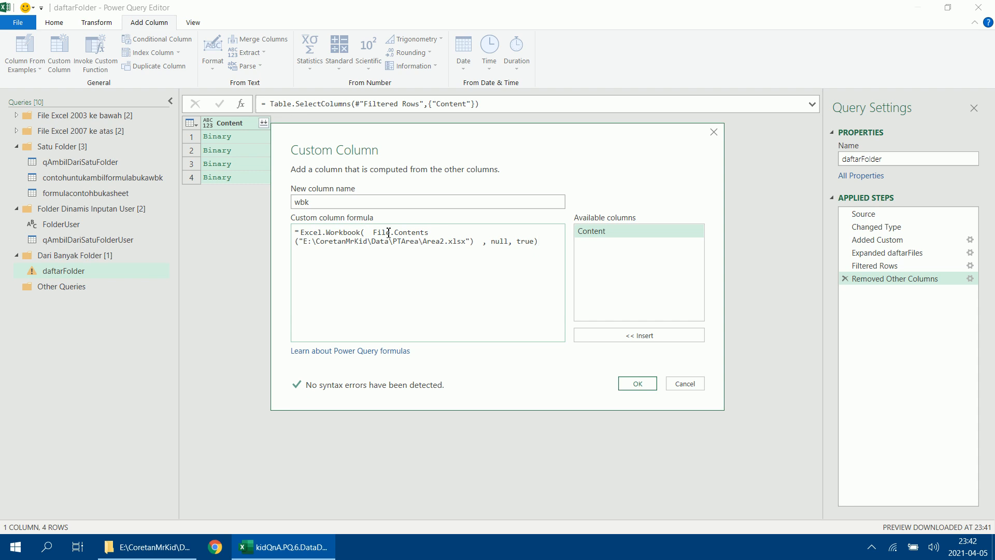
{"action": "left_click_drag", "start_coordinate": [373, 232], "coordinate": [482, 242]}
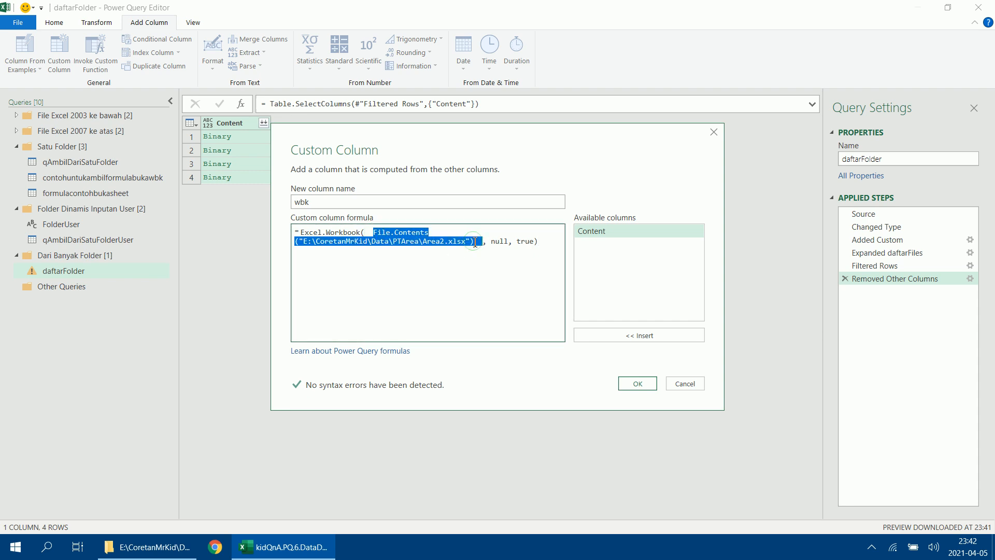
{"action": "double_click", "coordinate": [610, 231]}
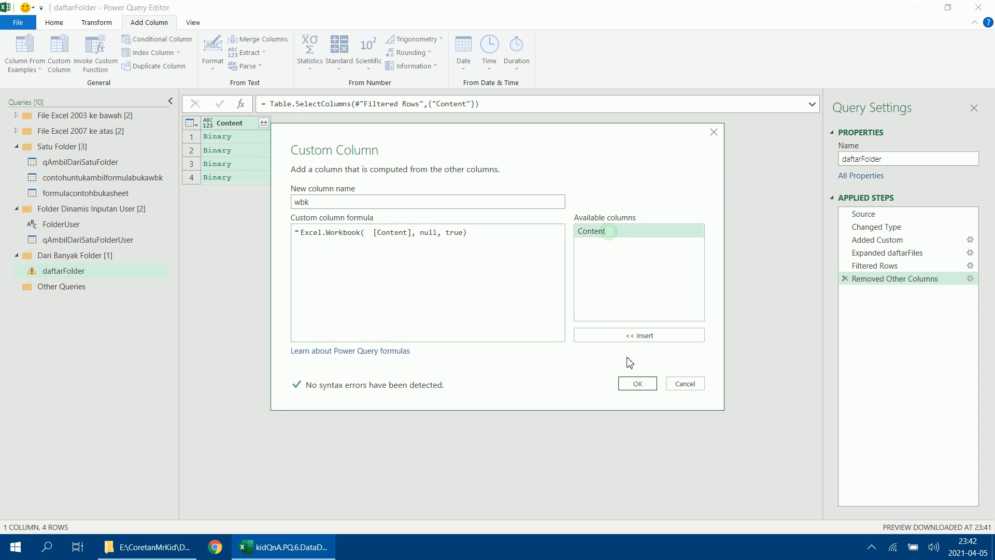
{"action": "left_click", "coordinate": [637, 384]}
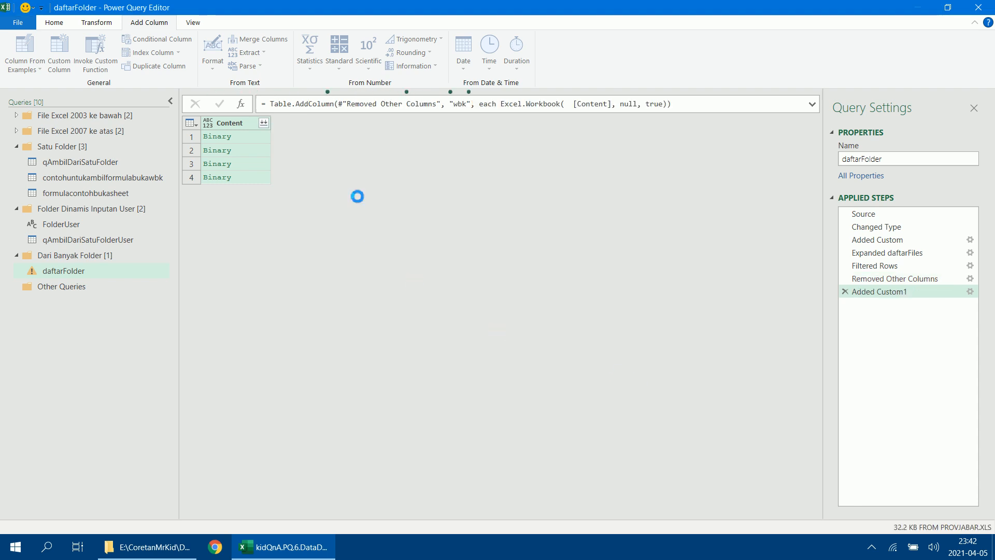
- Preview the workbook tables in each row of the wbk column to examine the sheets they contain
{"action": "left_click", "coordinate": [316, 137]}
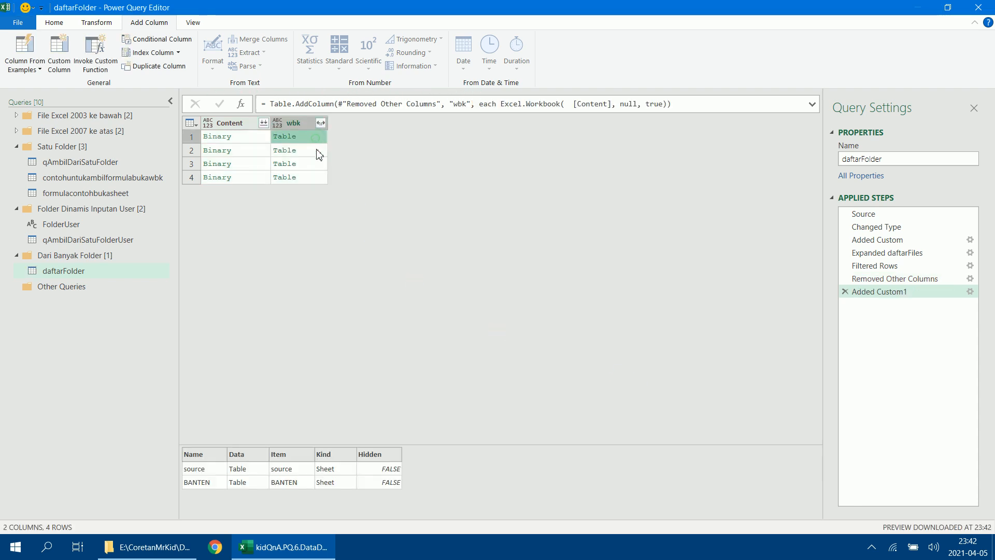
{"action": "left_click", "coordinate": [316, 151]}
{"action": "left_click", "coordinate": [316, 163]}
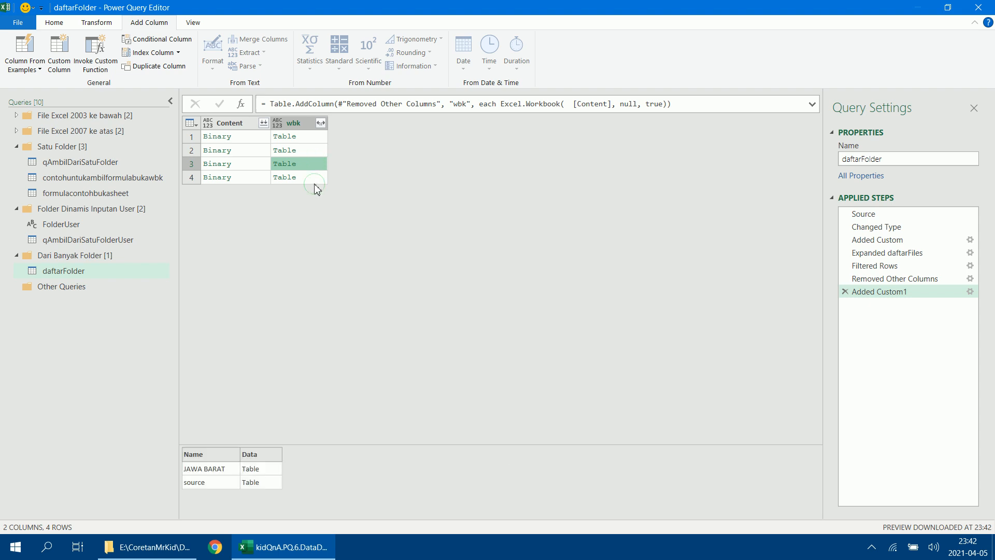
{"action": "left_click", "coordinate": [316, 180]}
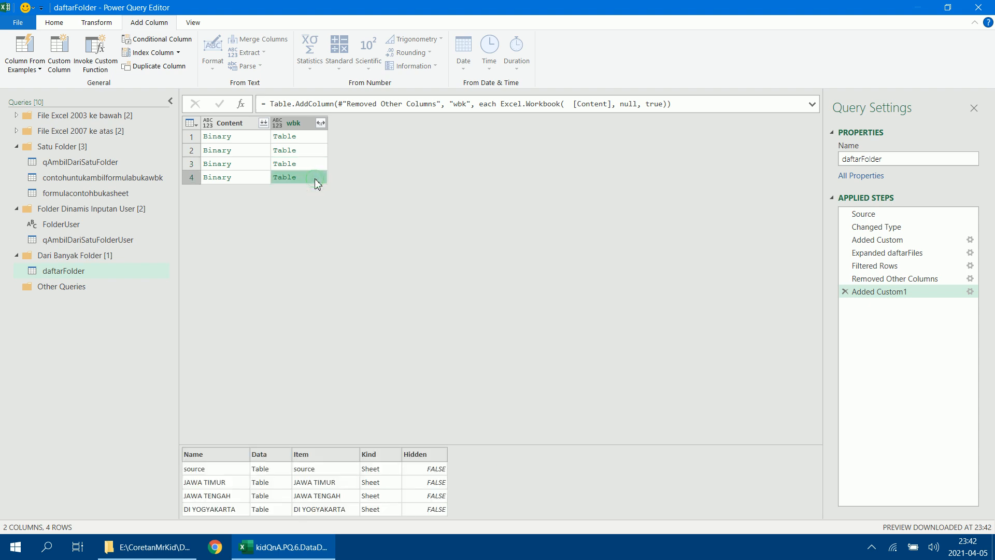
{"action": "left_click", "coordinate": [317, 165]}
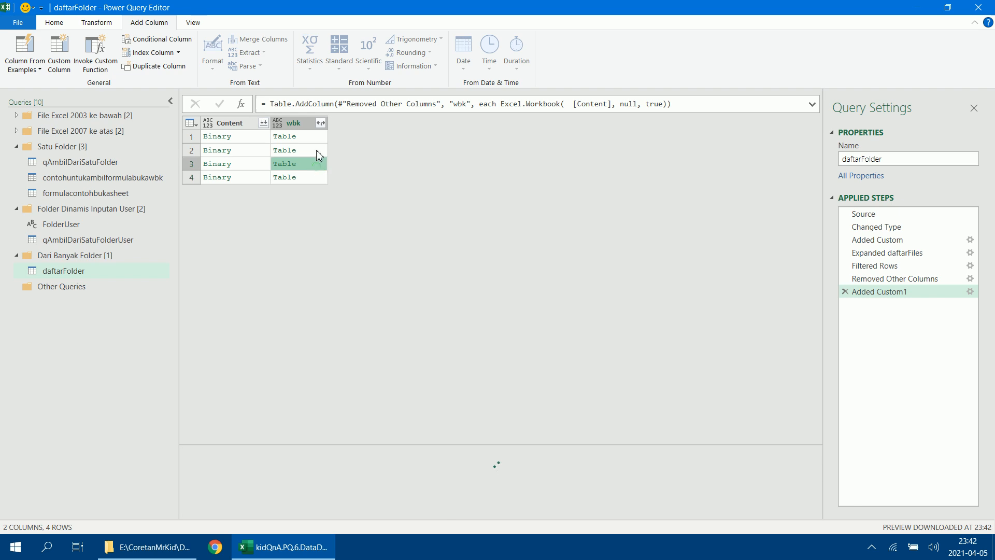
{"action": "left_click", "coordinate": [318, 151]}
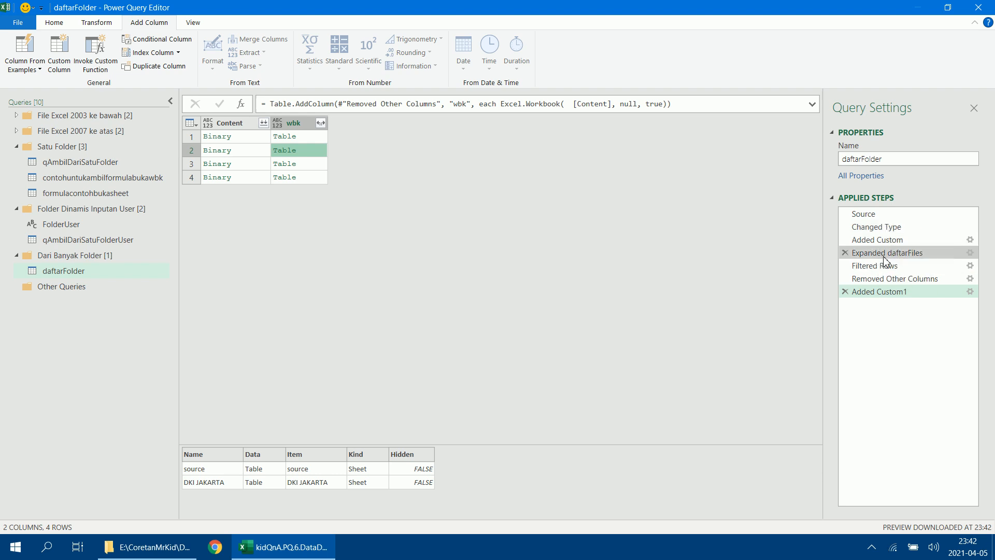
- Edit the Removed Other Columns formula to keep "NamaFolder" before "Content", and return to the Added Custom1 step
{"action": "left_click", "coordinate": [889, 279]}
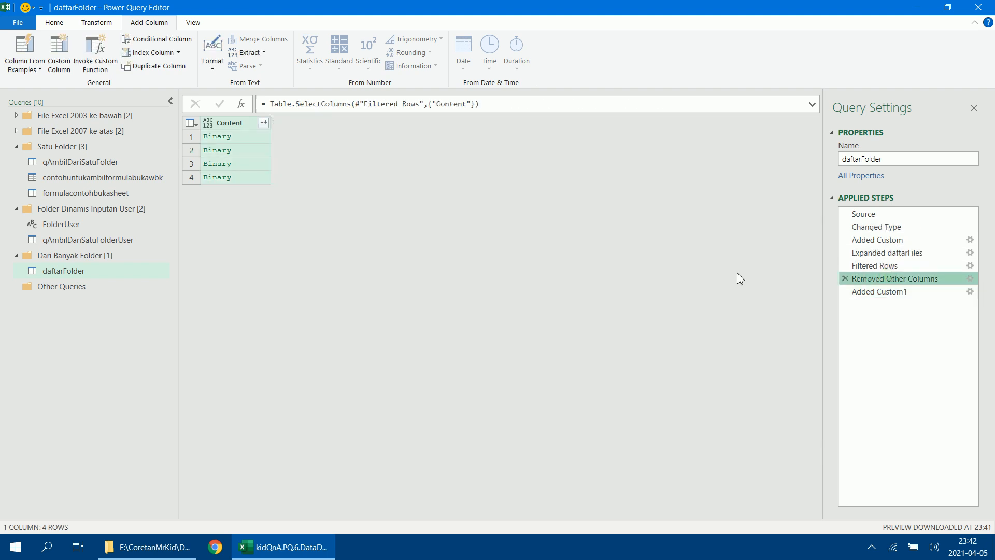
{"action": "left_click", "coordinate": [812, 105]}
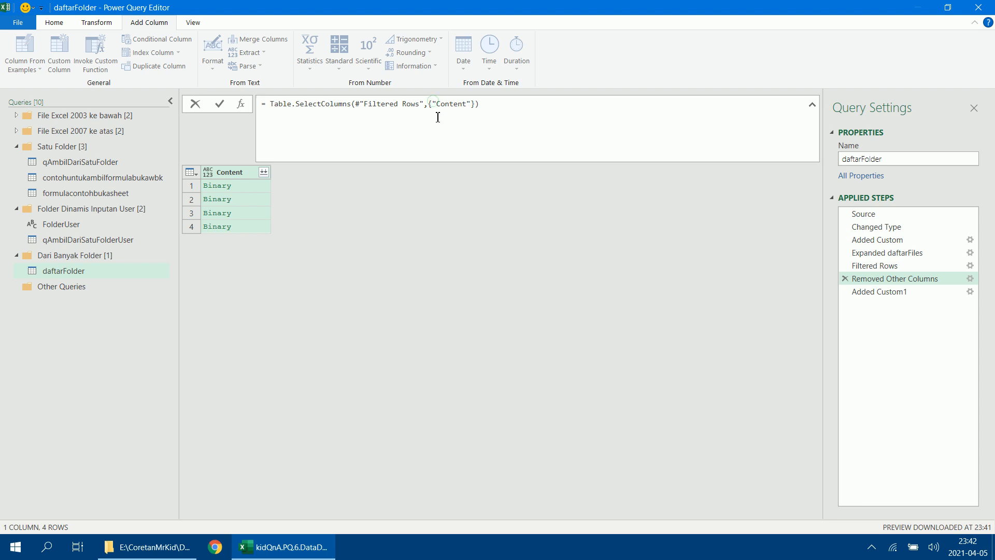
{"action": "type", "text": "\"NamaFolder\","}
{"action": "key", "text": "Return"}
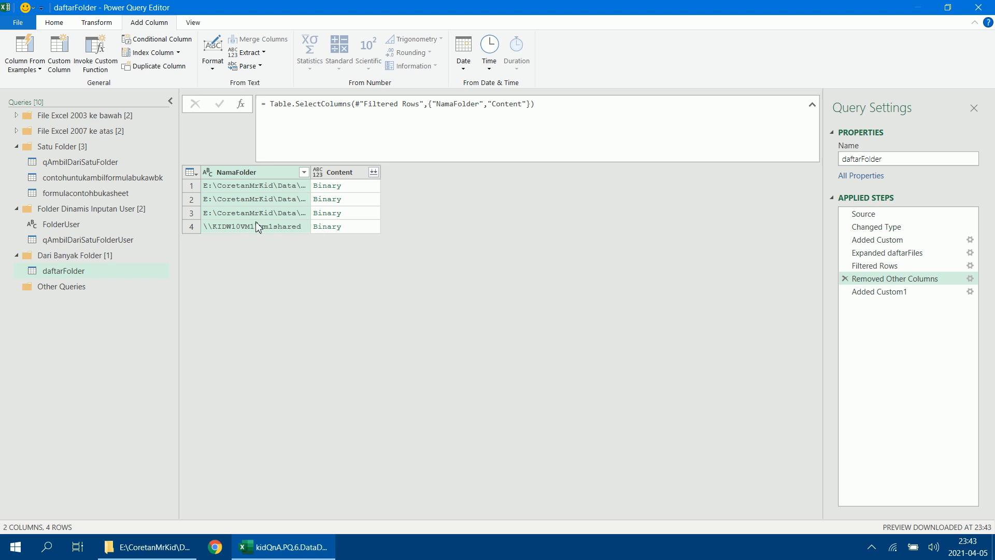
{"action": "left_click", "coordinate": [900, 291]}
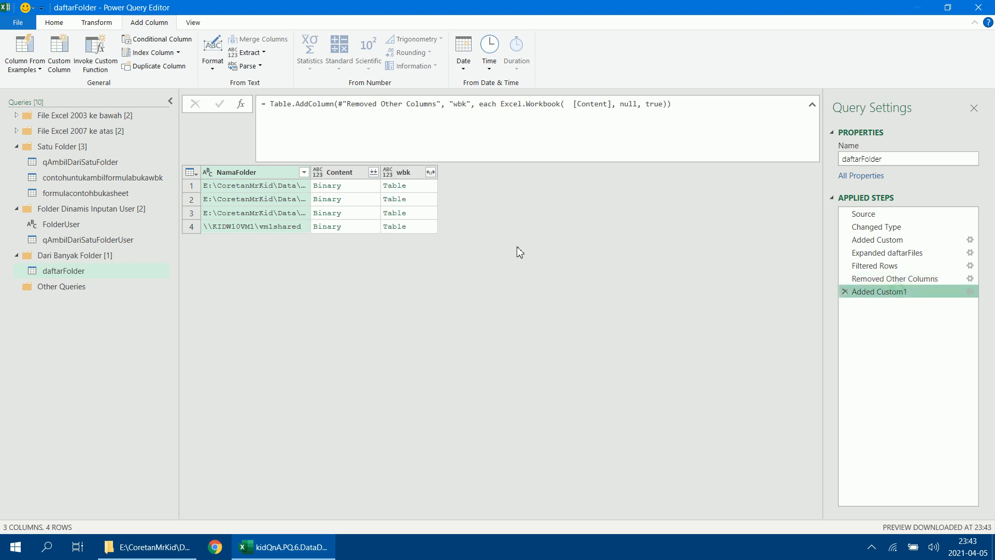
- Preview the wbk table in the fourth row and remove the Content column
{"action": "left_click", "coordinate": [415, 226]}
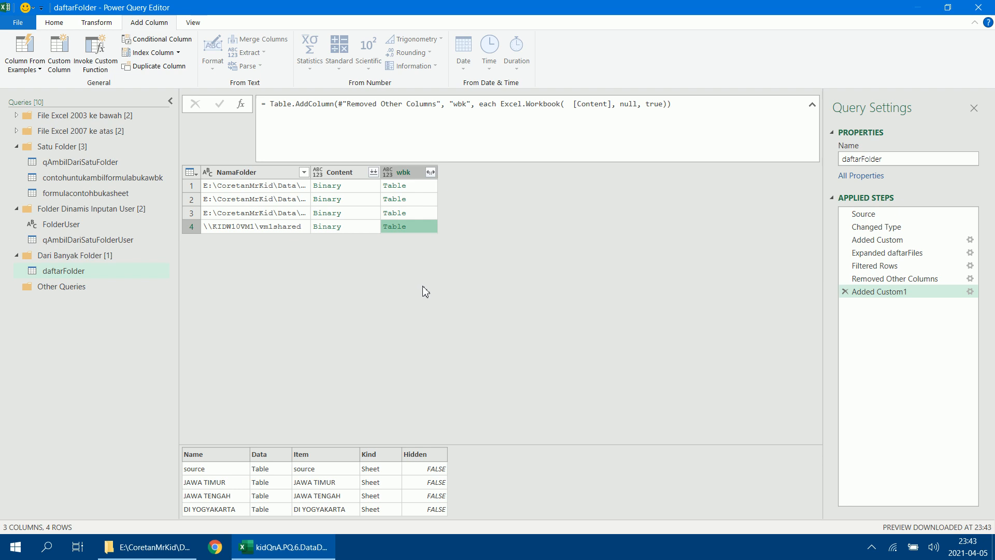
{"action": "left_click", "coordinate": [362, 176]}
{"action": "right_click", "coordinate": [361, 177]}
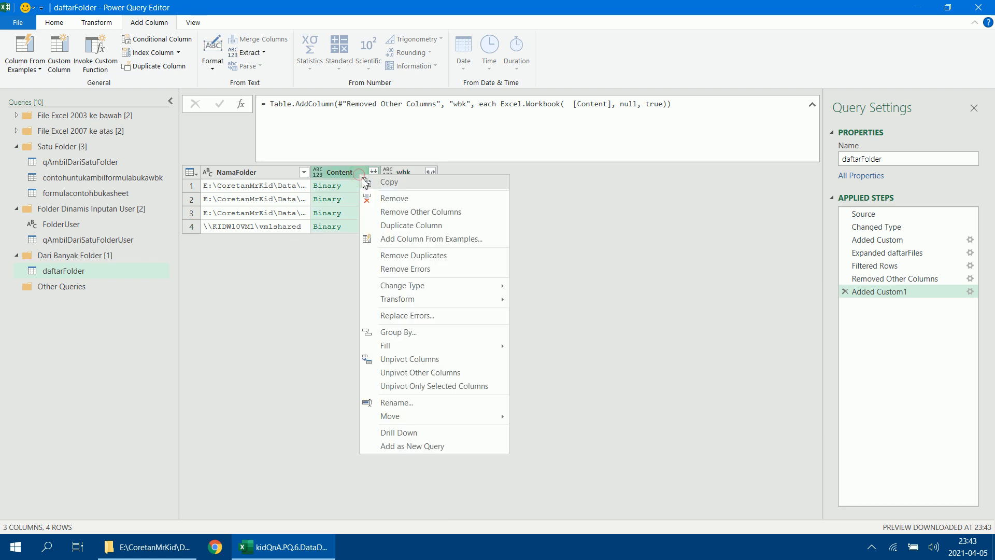
{"action": "left_click", "coordinate": [404, 201]}
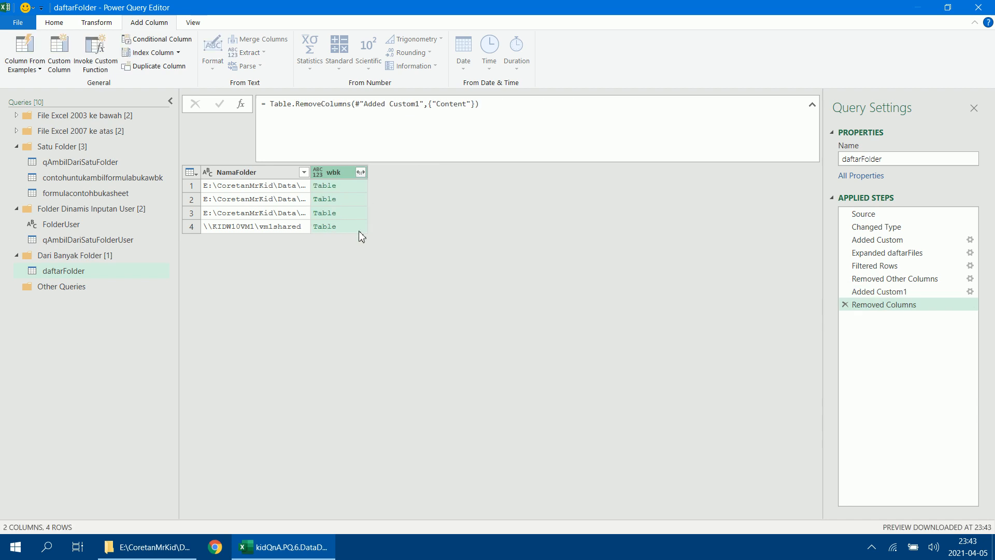
- Review the Table.PromoteHeaders formula in the formulacontohbukasheet query and return to daftarFolder
{"action": "left_click", "coordinate": [102, 195]}
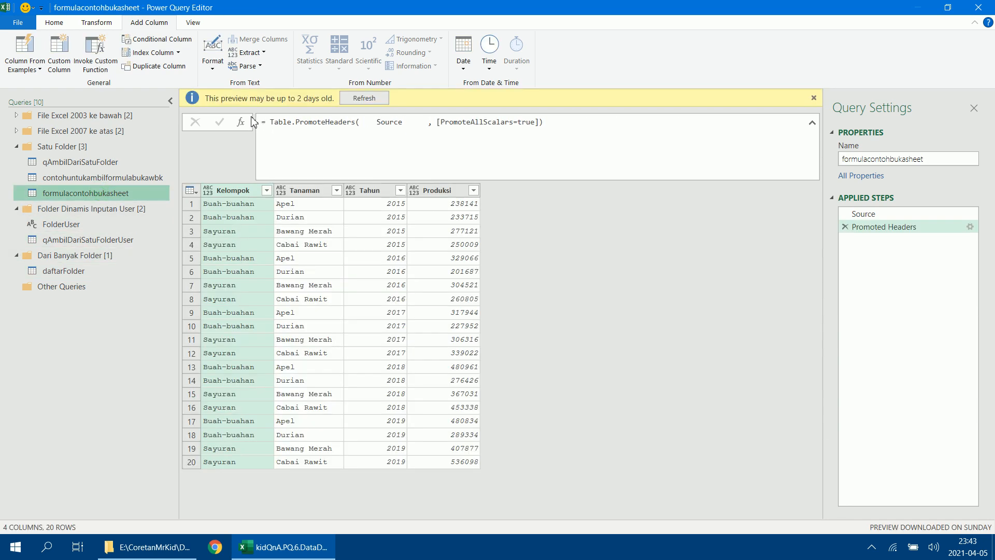
{"action": "left_click_drag", "start_coordinate": [274, 122], "coordinate": [489, 118]}
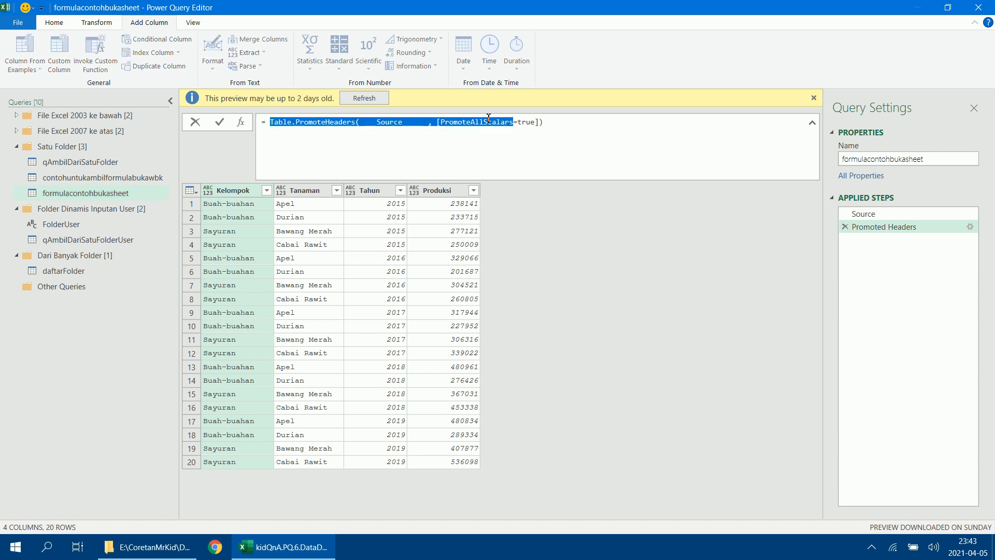
{"action": "left_click", "coordinate": [99, 271]}
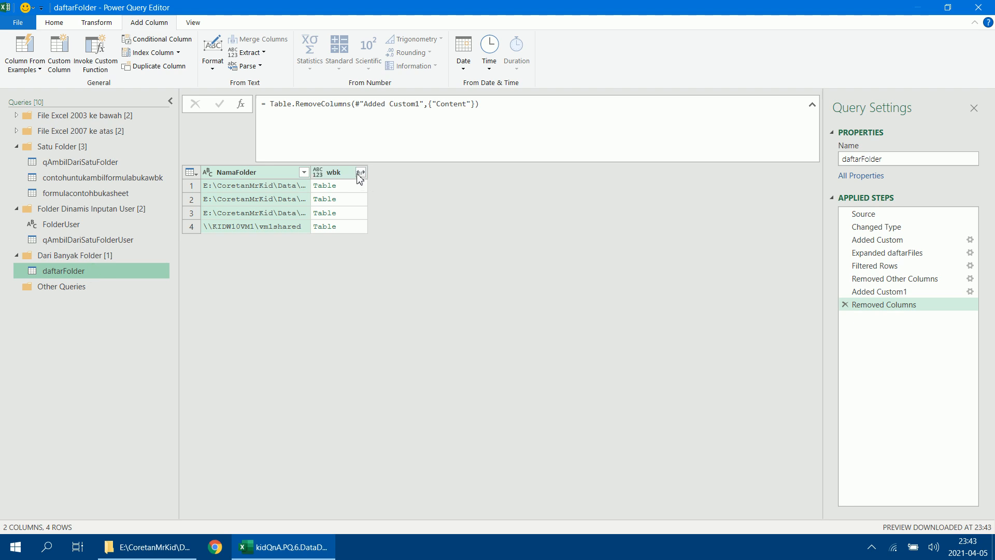
- Expand the wbk column to Name and Data only, without the original column name as prefix, and select the BANTEN row's Data table
{"action": "left_click", "coordinate": [360, 172]}
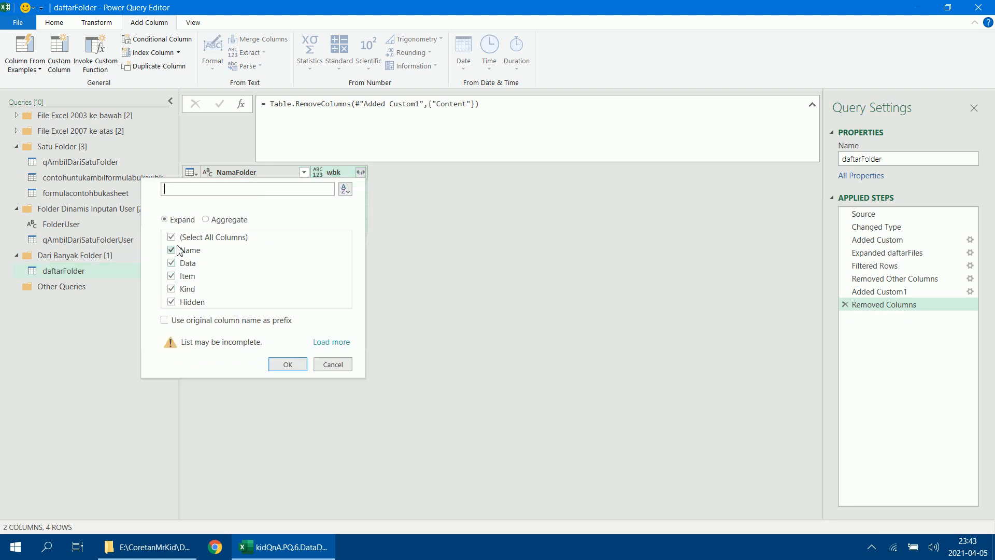
{"action": "left_click", "coordinate": [174, 236]}
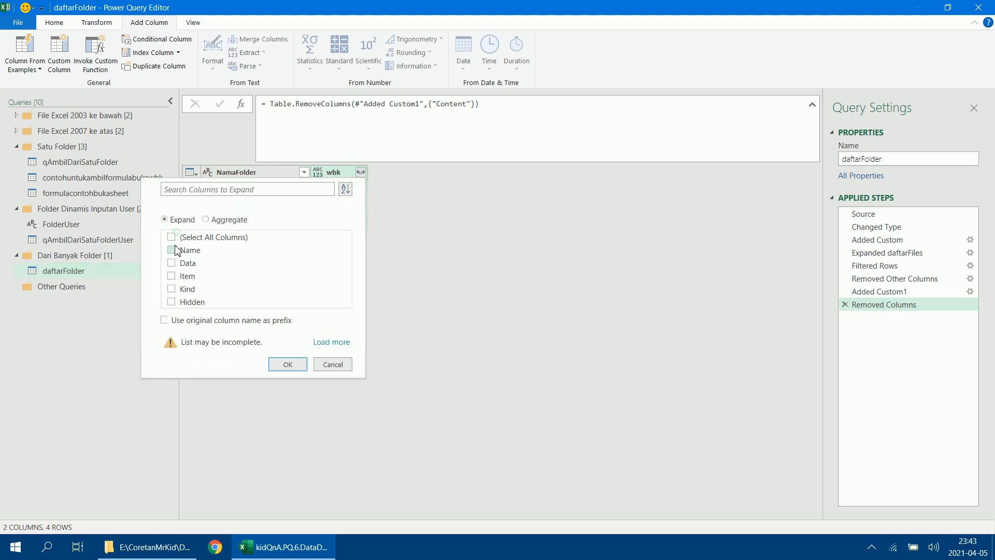
{"action": "left_click", "coordinate": [173, 250]}
{"action": "left_click", "coordinate": [172, 263]}
{"action": "left_click", "coordinate": [290, 363]}
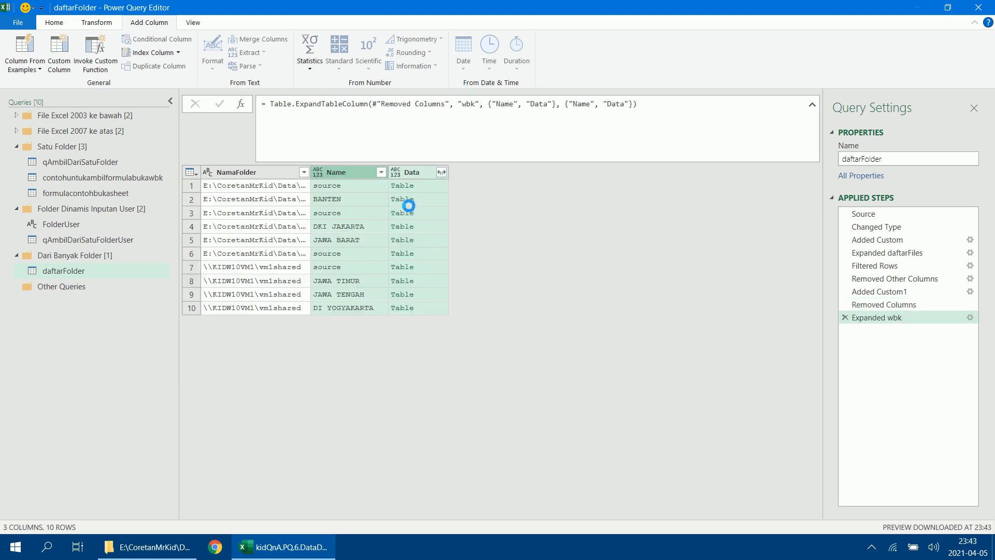
{"action": "left_click", "coordinate": [437, 202]}
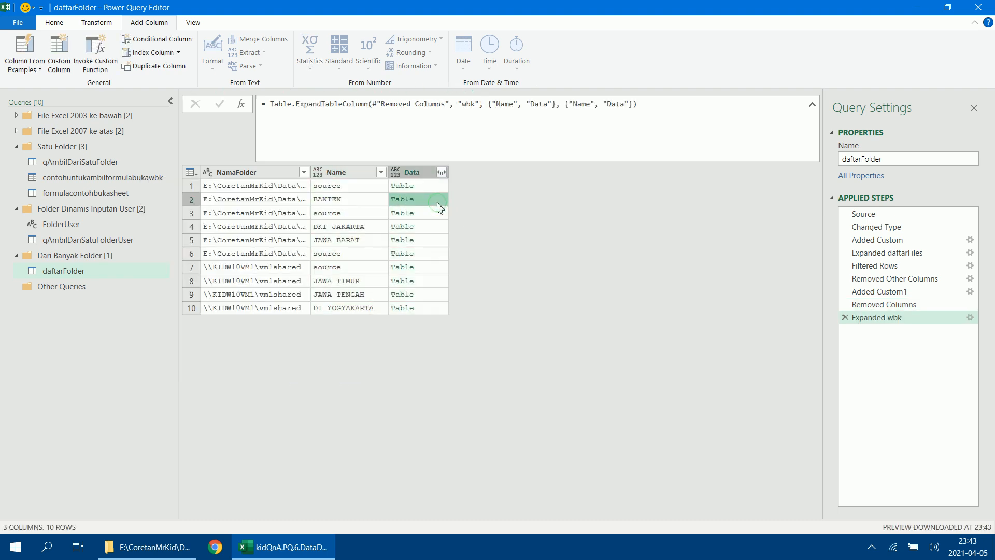
{"action": "left_click", "coordinate": [381, 174]}
{"action": "left_click", "coordinate": [203, 400]}
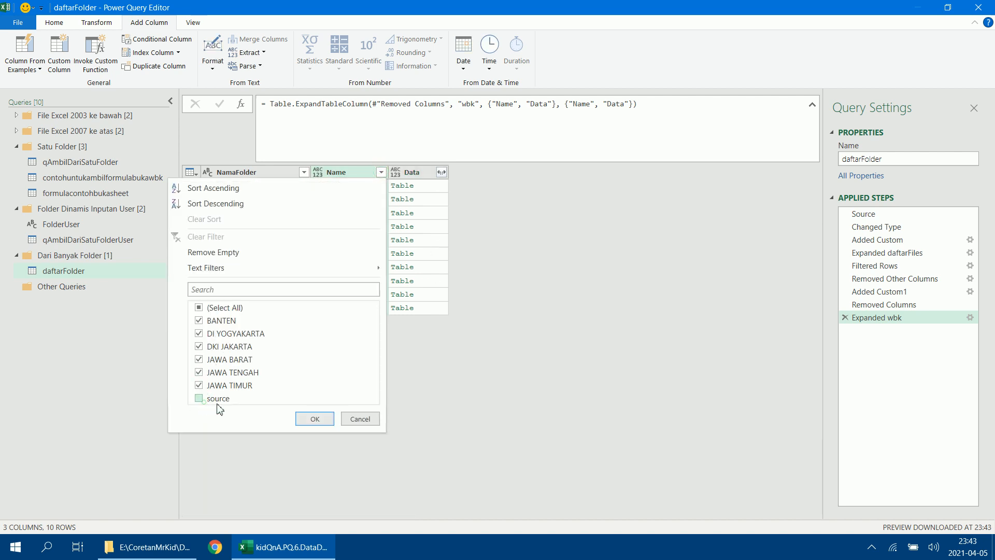
{"action": "left_click", "coordinate": [314, 418]}
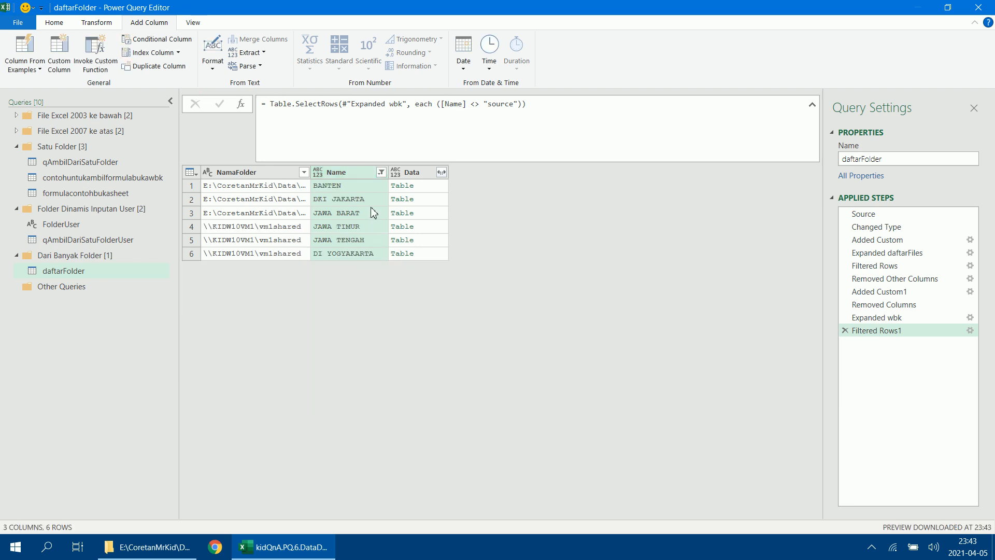
{"action": "left_click", "coordinate": [845, 331]}
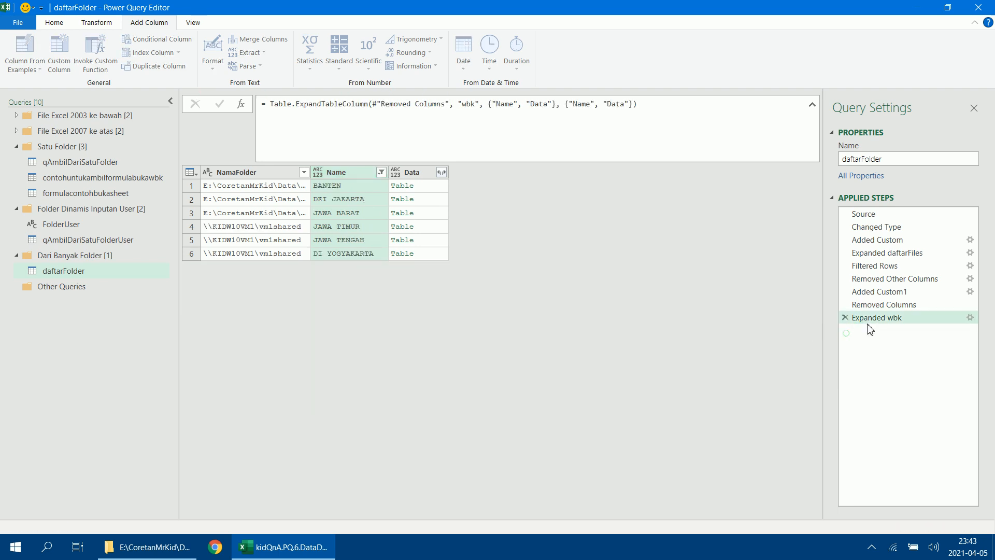
- Rename the expanded Name column to Provinsi within the Expanded wbk step's formula
{"action": "double_click", "coordinate": [586, 105]}
{"action": "type", "text": "Provinsi"}
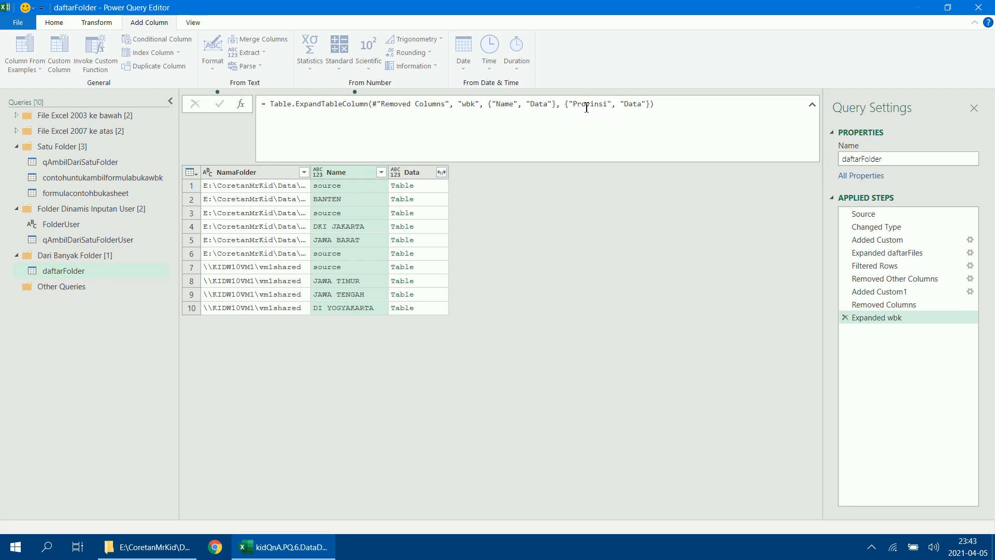
{"action": "left_click", "coordinate": [507, 174]}
- Filter the Provinsi column to exclude the rows named source
{"action": "left_click", "coordinate": [377, 172]}
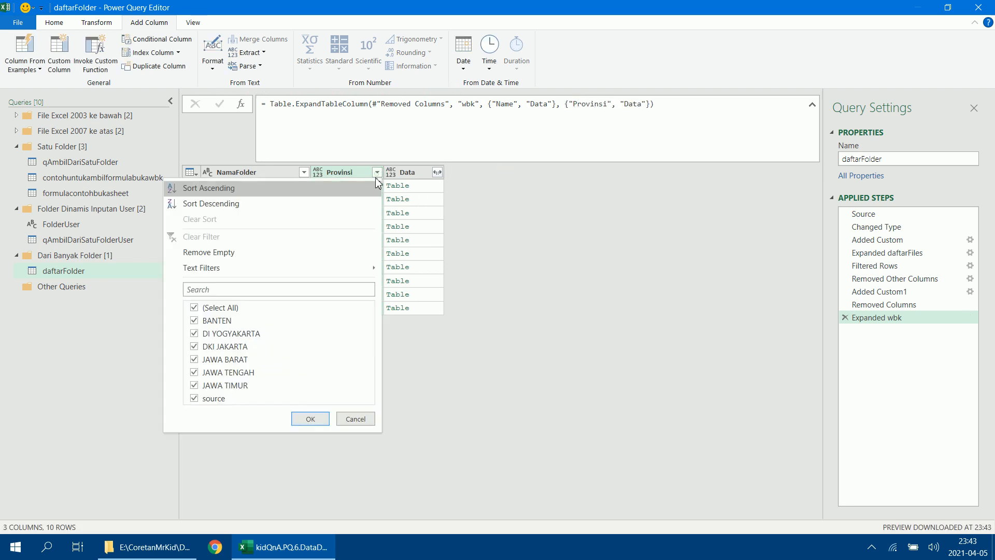
{"action": "left_click", "coordinate": [223, 400]}
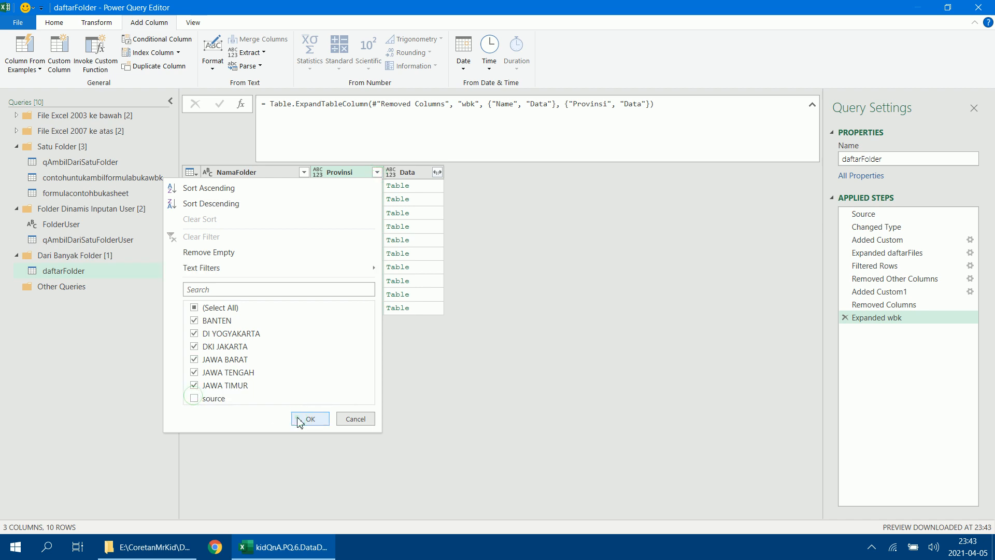
{"action": "left_click", "coordinate": [300, 420]}
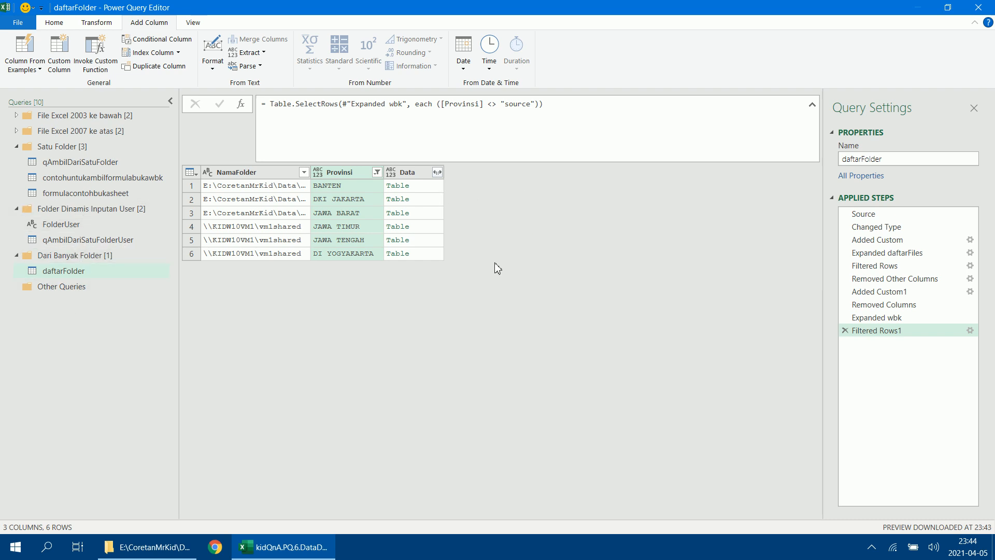
{"action": "left_click", "coordinate": [113, 240]}
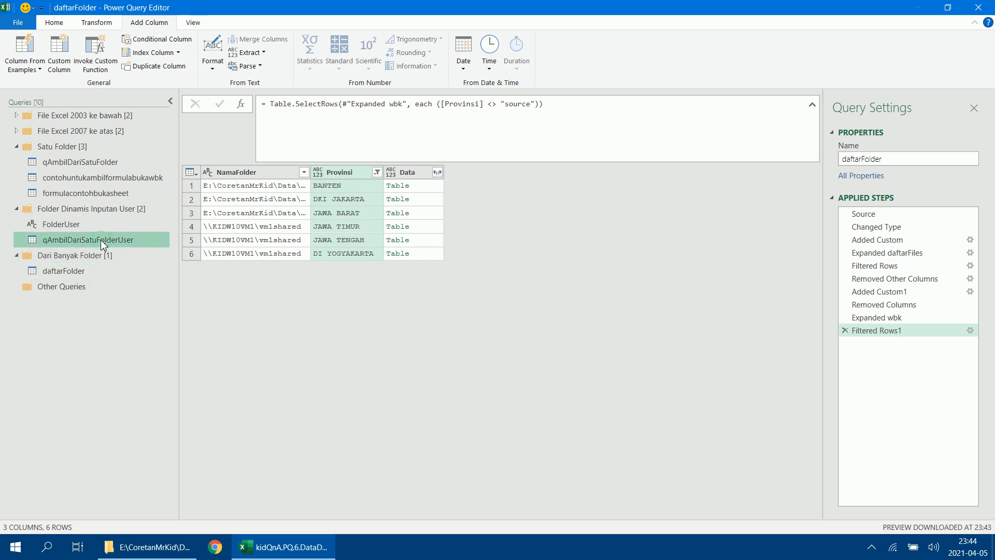
{"action": "left_click", "coordinate": [106, 270]}
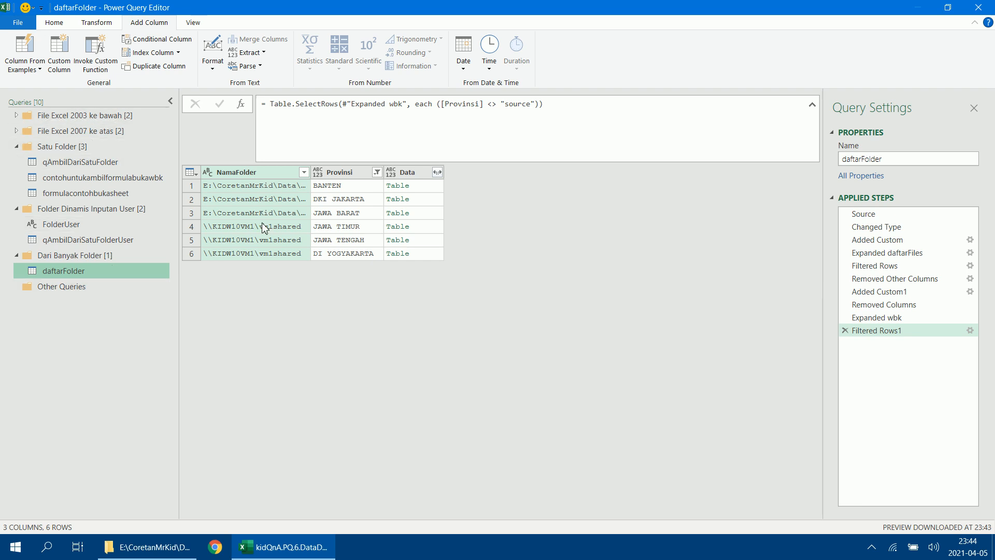
- Look over the qAmbilDariSatuFolderUser query's result and return to the daftarFolder query
{"action": "left_click", "coordinate": [54, 22]}
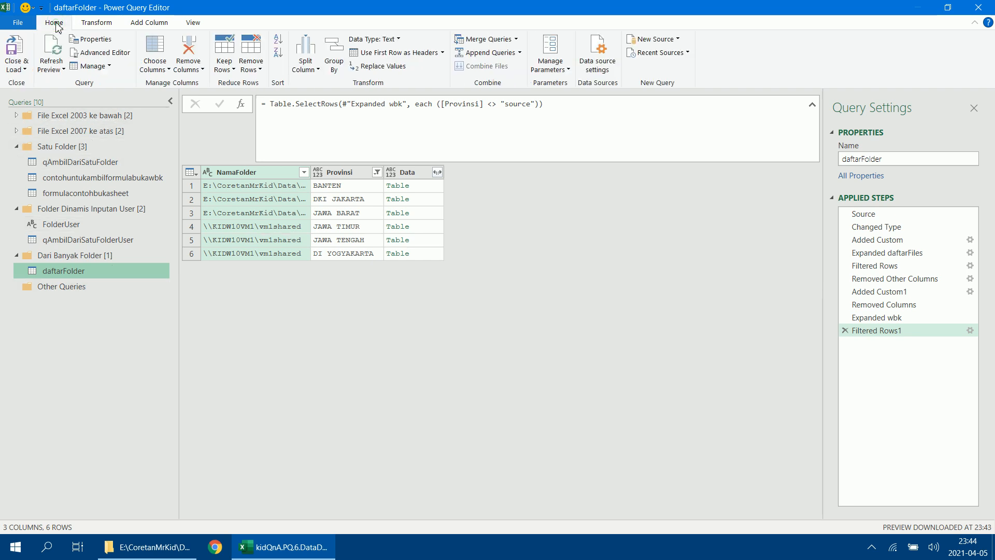
{"action": "left_click", "coordinate": [126, 242]}
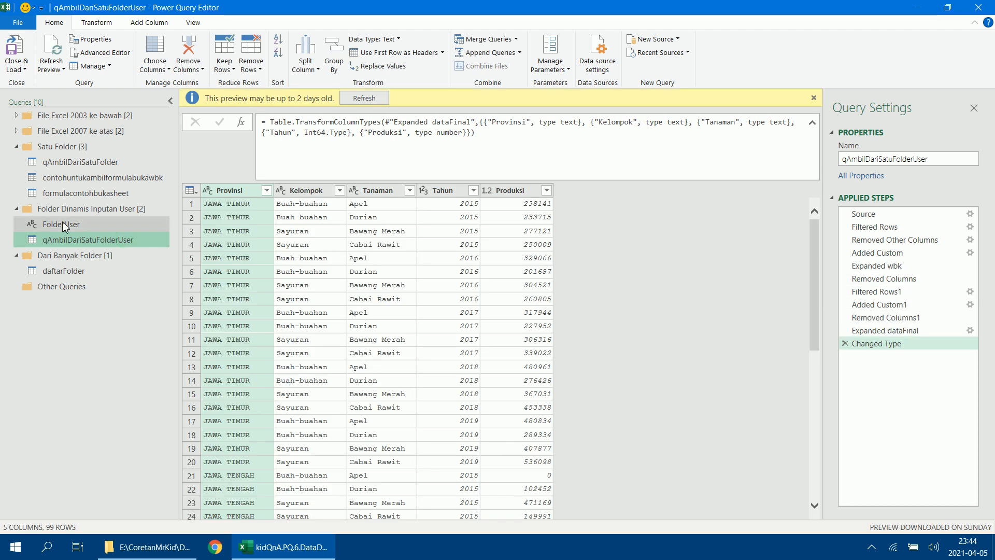
{"action": "left_click", "coordinate": [69, 274]}
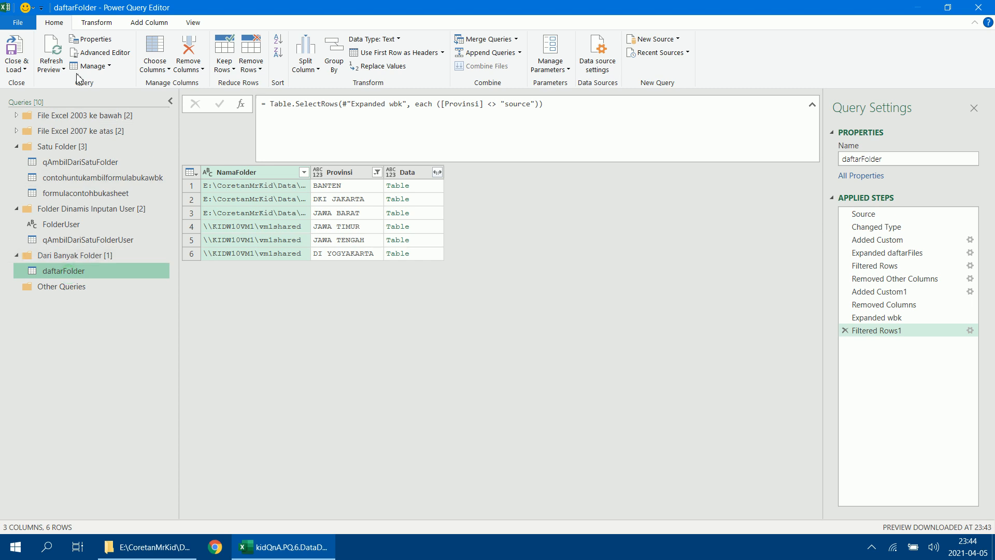
- Close the query editor and load daftarFolder as a connection only, without adding it to the Data Model
{"action": "left_click", "coordinate": [16, 67]}
{"action": "left_click", "coordinate": [33, 98]}
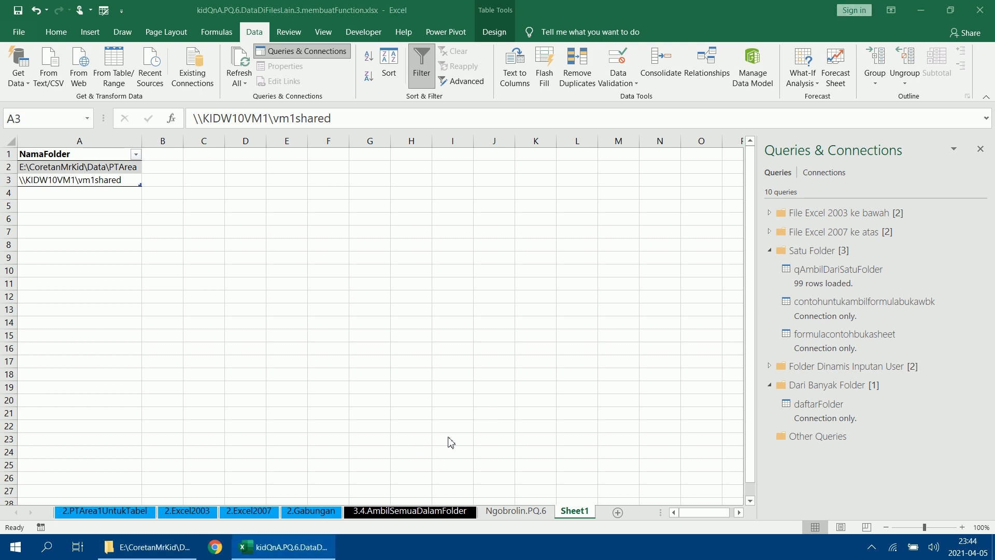
{"action": "left_click", "coordinate": [297, 551]}
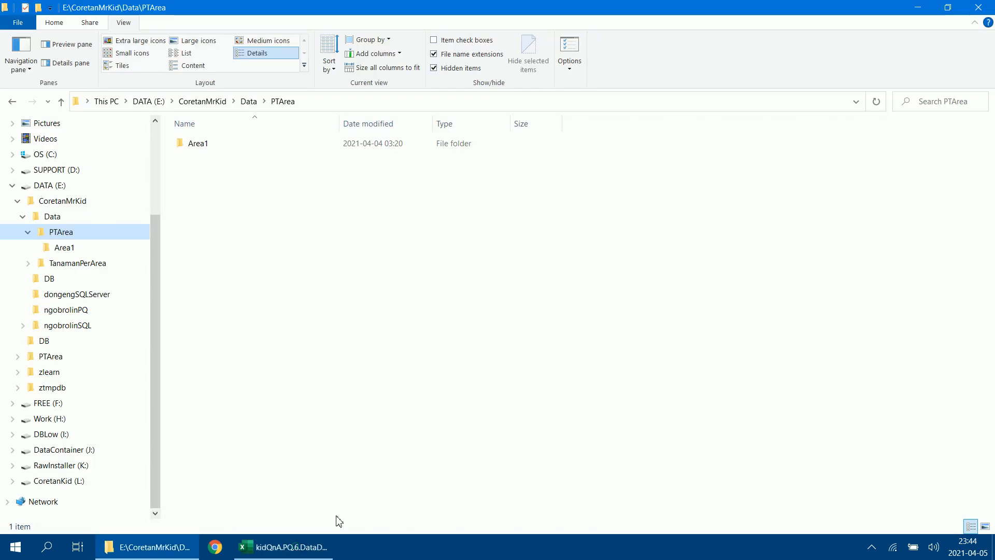
{"action": "left_click", "coordinate": [272, 554]}
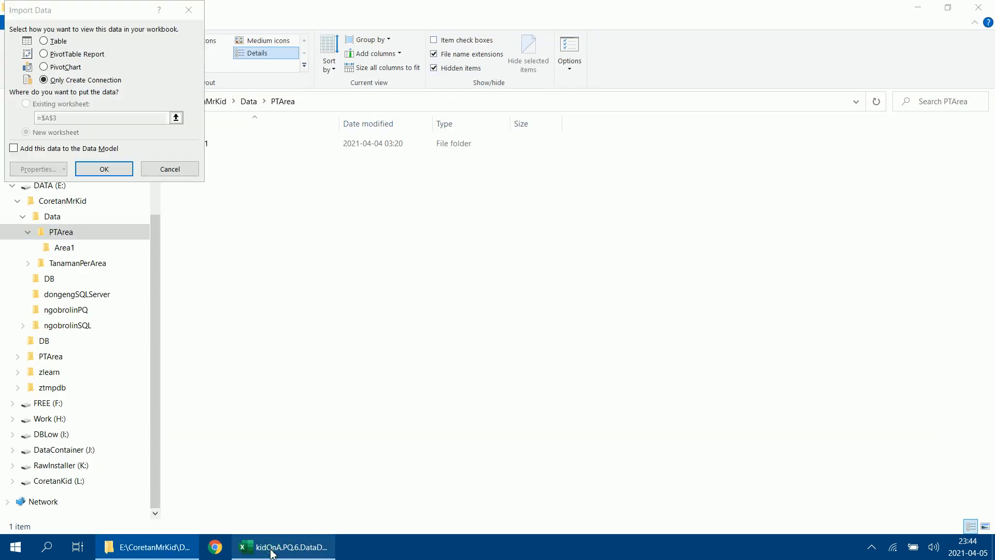
{"action": "left_click", "coordinate": [101, 175]}
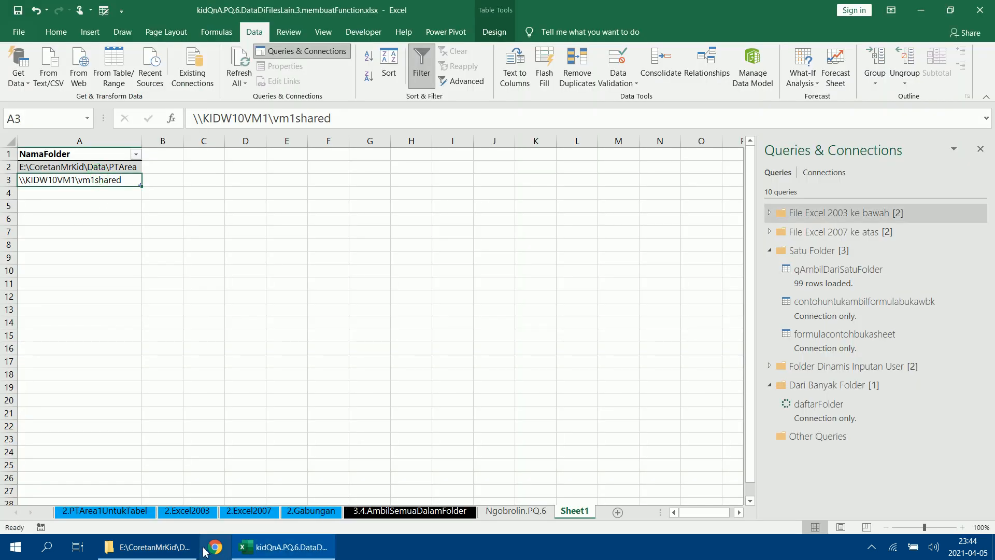
- Move the Win10Hx64 virtual machine window from Desktop 2 to Desktop 1 and remove Desktop 2
{"action": "mouse_move", "coordinate": [154, 556]}
{"action": "left_click", "coordinate": [78, 547]}
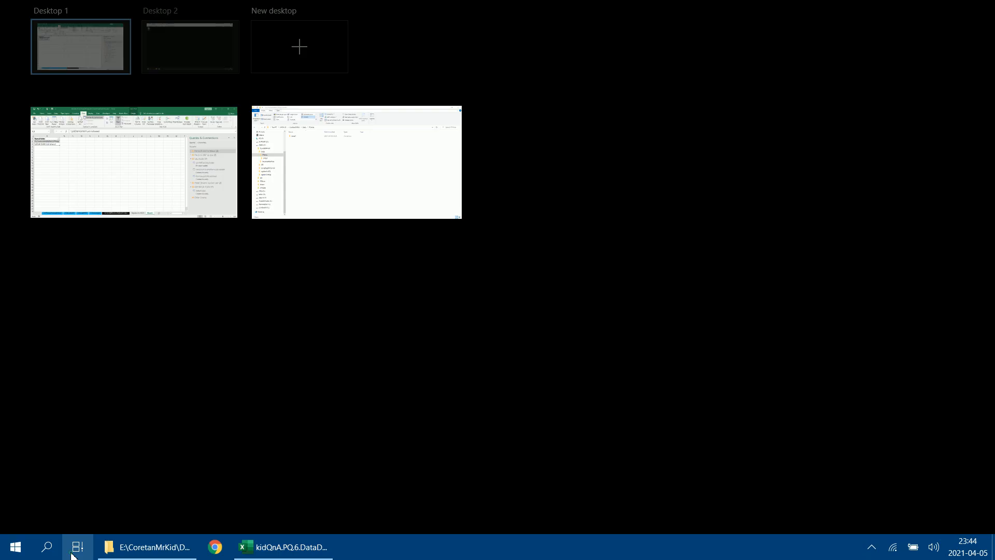
{"action": "mouse_move", "coordinate": [176, 50]}
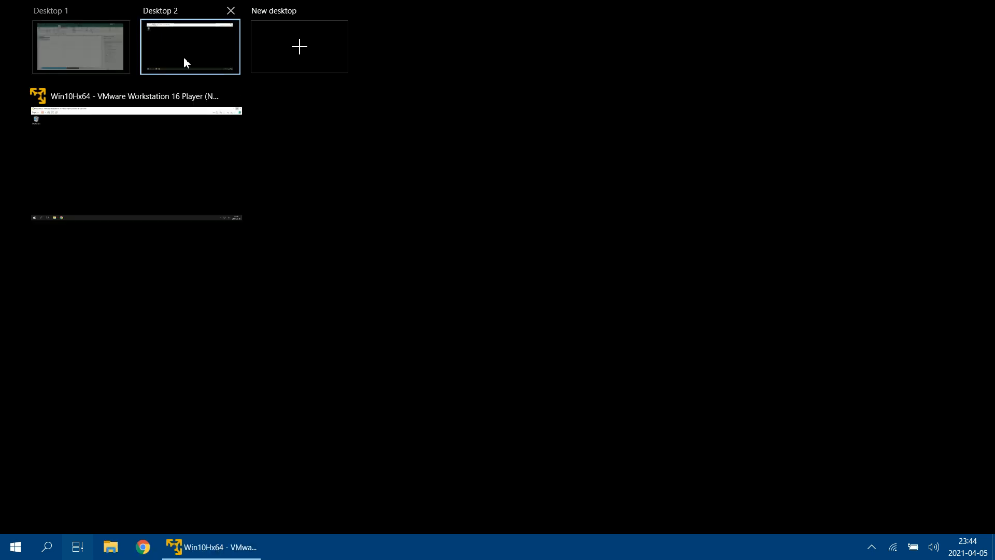
{"action": "left_click_drag", "start_coordinate": [139, 150], "coordinate": [99, 49]}
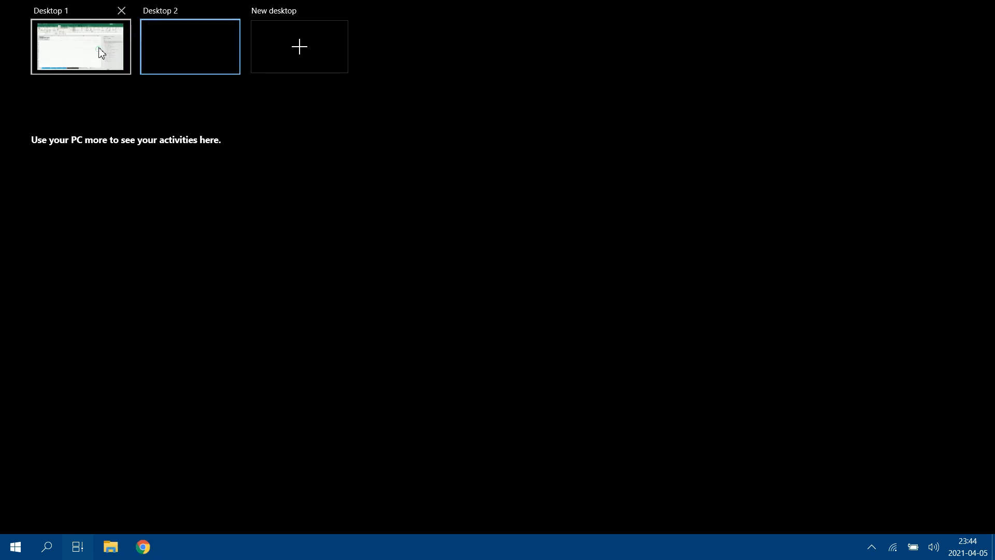
{"action": "mouse_move", "coordinate": [191, 30]}
{"action": "left_click", "coordinate": [231, 11]}
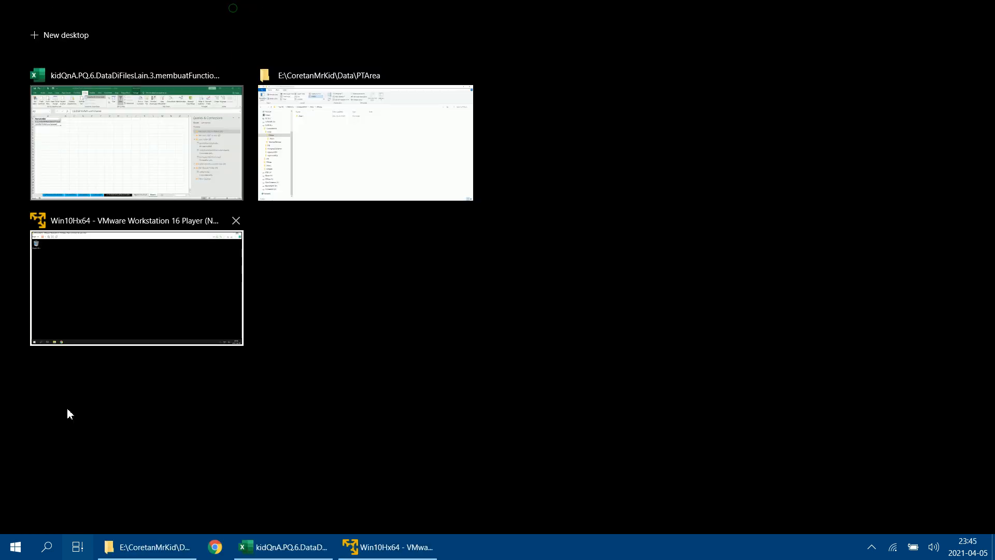
- Switch to the Win10Hx64 virtual machine and shut down its guest Windows
{"action": "left_click", "coordinate": [380, 548]}
{"action": "left_click", "coordinate": [15, 521]}
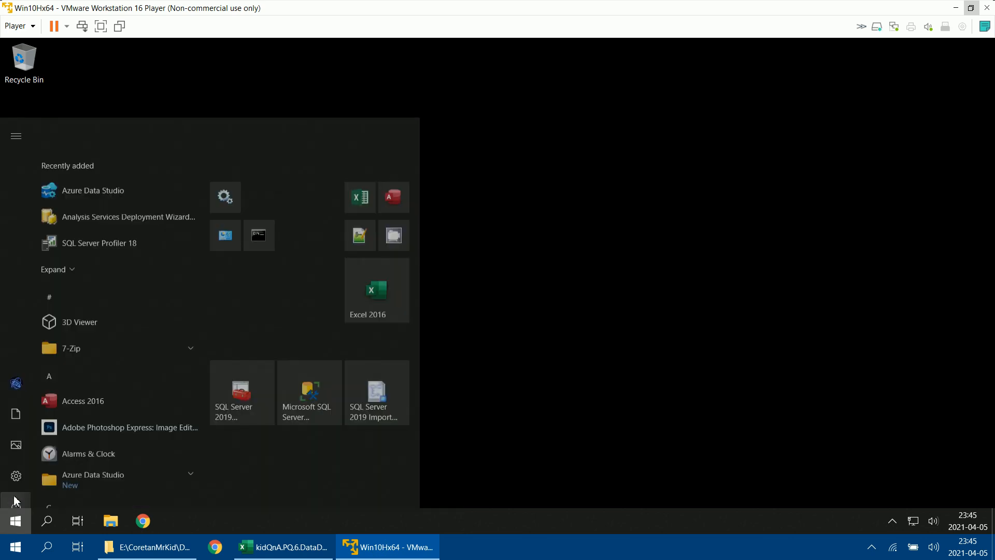
{"action": "left_click", "coordinate": [16, 493]}
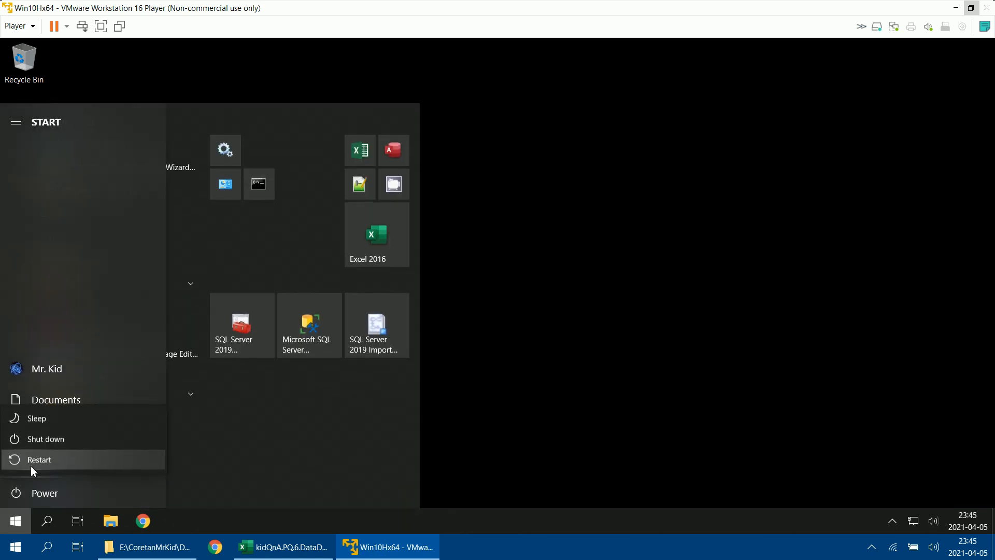
{"action": "left_click", "coordinate": [53, 441]}
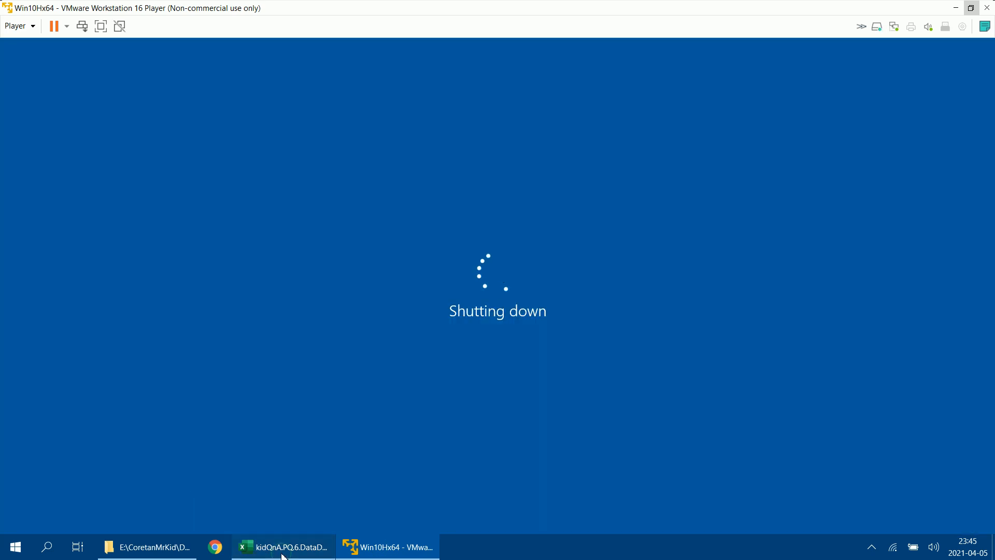
- Switch back to the Excel workbook, review topic 5 and its source file on the Ngobrolin.PQ.6 sheet, and return to Sheet1
{"action": "left_click", "coordinate": [284, 554]}
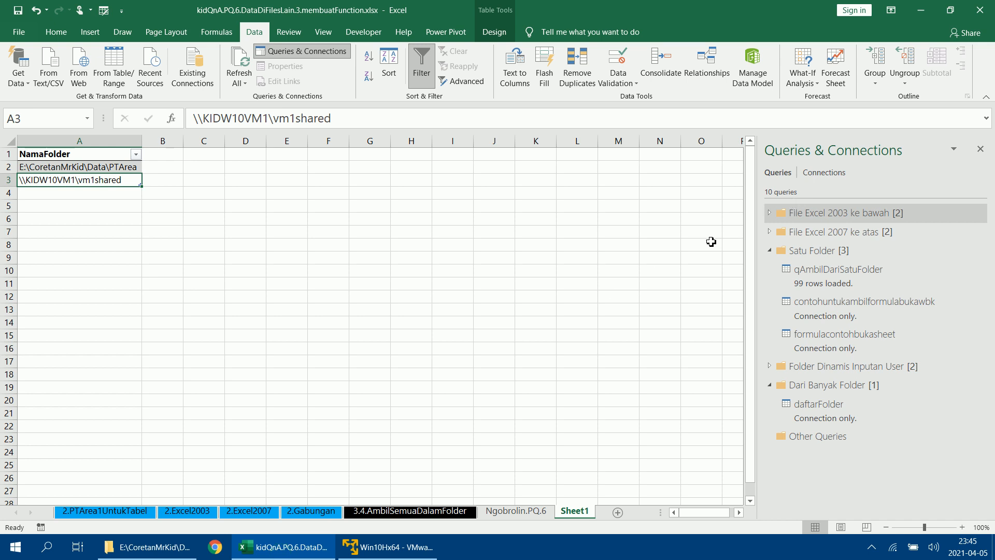
{"action": "left_click", "coordinate": [213, 196]}
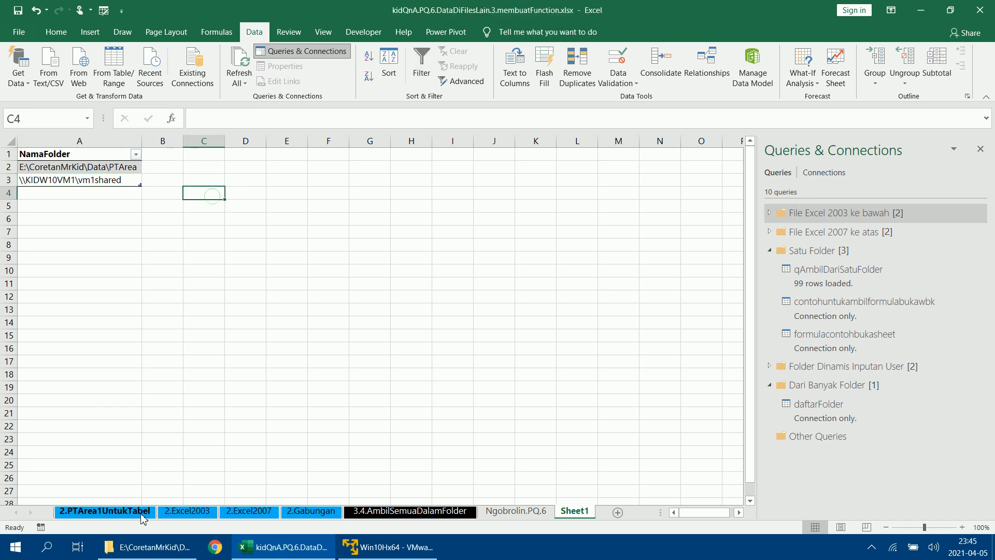
{"action": "left_click", "coordinate": [521, 512]}
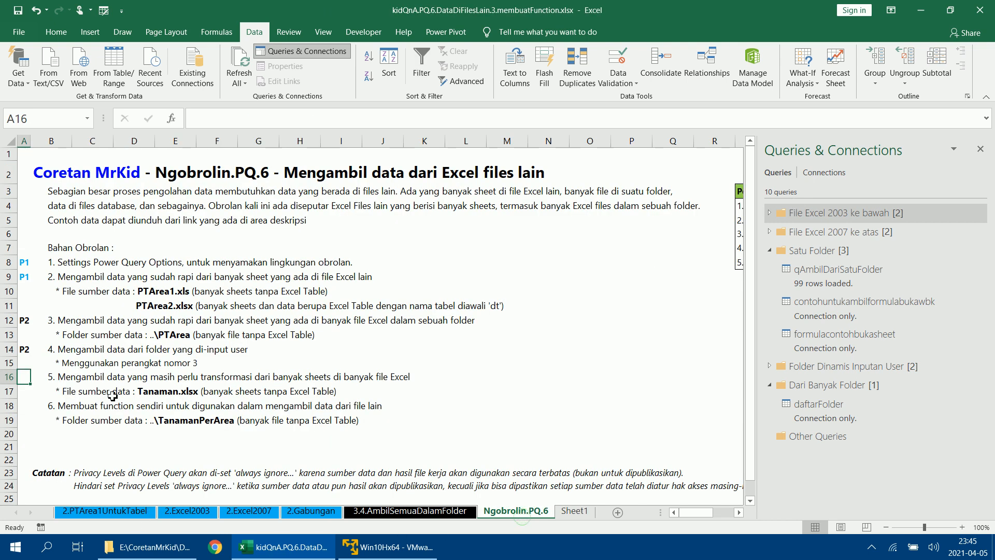
{"action": "left_click", "coordinate": [88, 395]}
{"action": "left_click", "coordinate": [56, 380]}
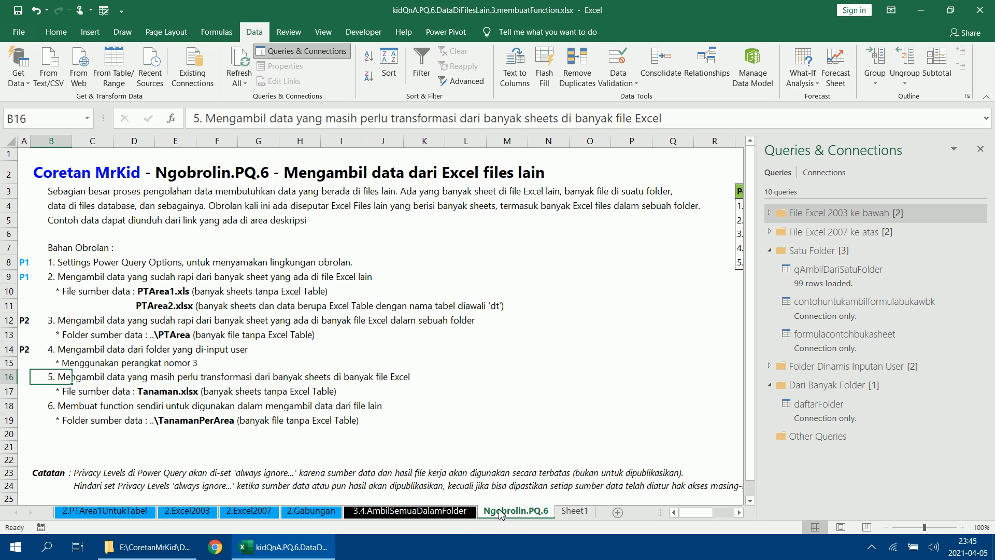
{"action": "left_click", "coordinate": [58, 393]}
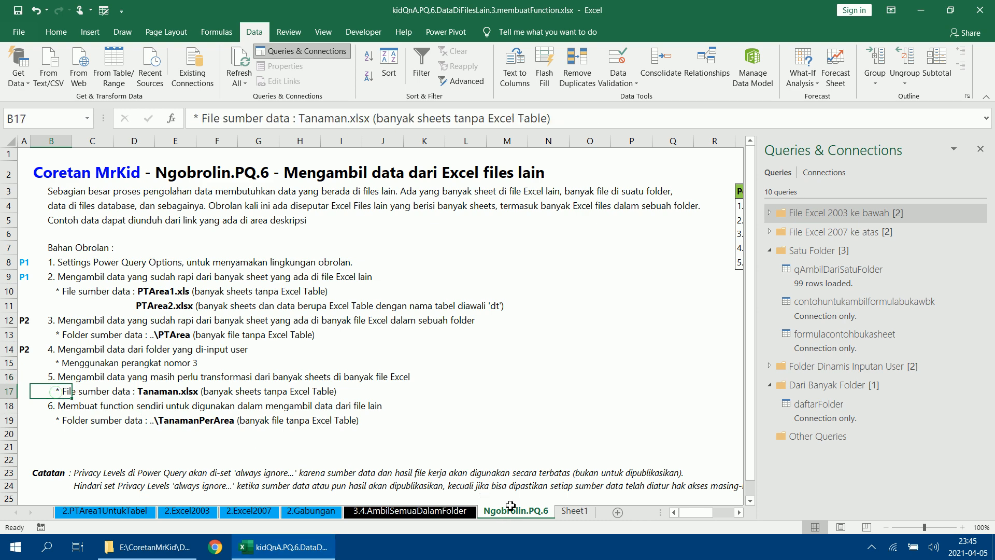
{"action": "left_click", "coordinate": [574, 511]}
- Switch to File Explorer, check the PTArea folders, and select Tanaman.xlsx in E:\CoretanMrKid\Data
{"action": "left_click", "coordinate": [165, 546]}
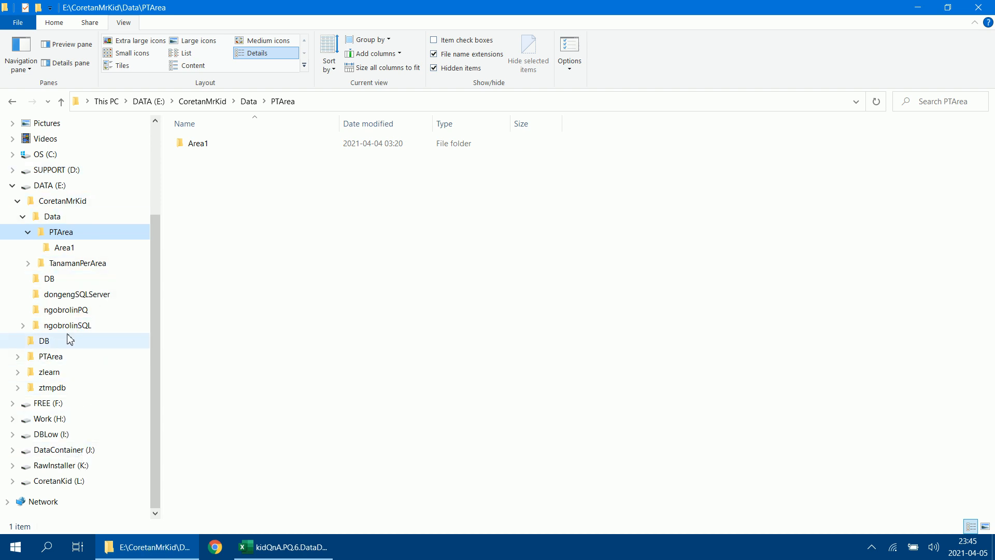
{"action": "left_click", "coordinate": [65, 355]}
{"action": "left_click", "coordinate": [238, 161]}
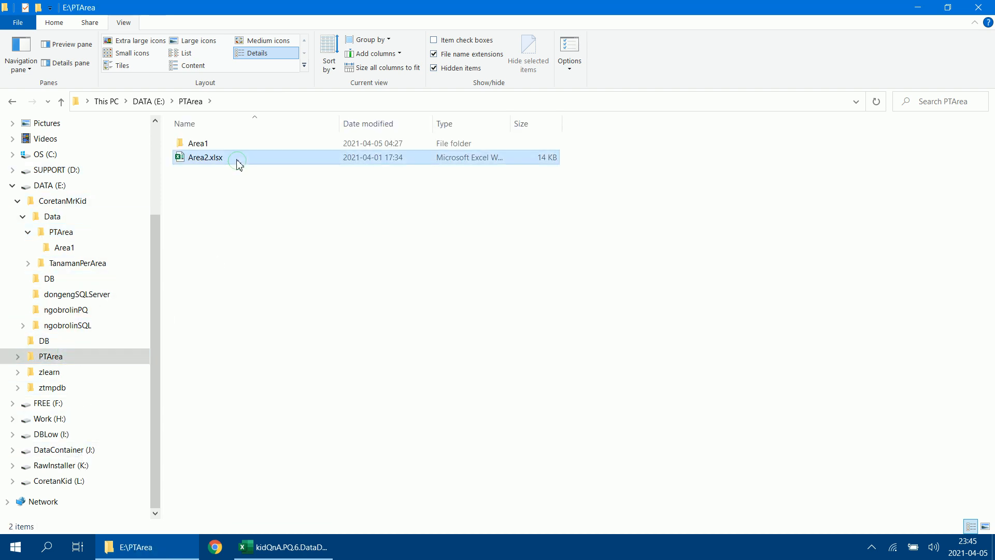
{"action": "left_click", "coordinate": [91, 232]}
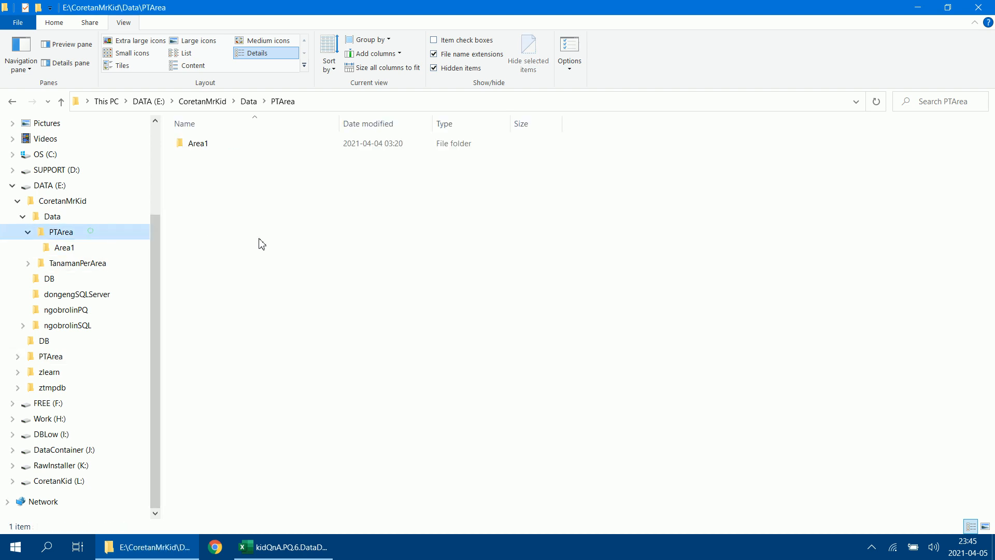
{"action": "left_click", "coordinate": [76, 263]}
{"action": "left_click", "coordinate": [71, 217]}
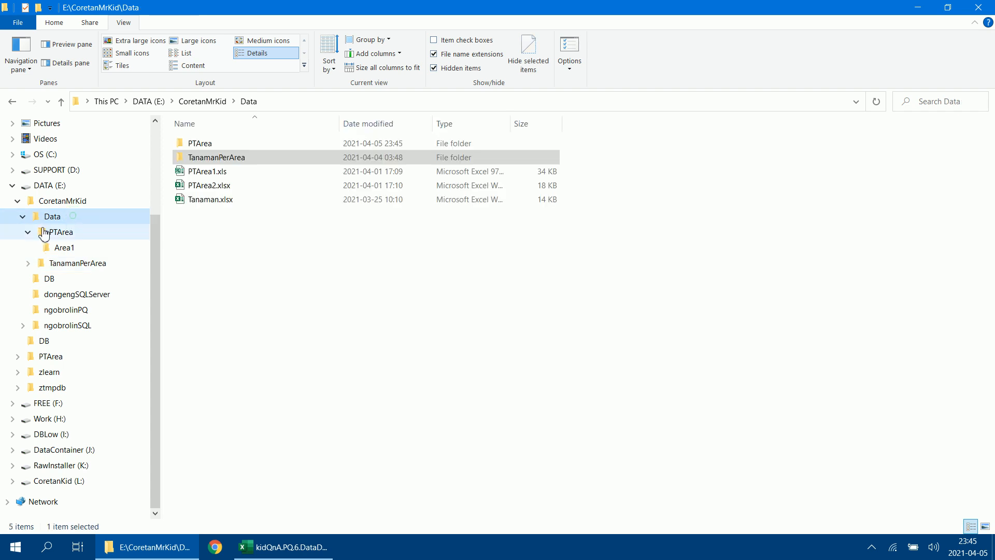
{"action": "left_click", "coordinate": [29, 232]}
{"action": "left_click", "coordinate": [207, 200]}
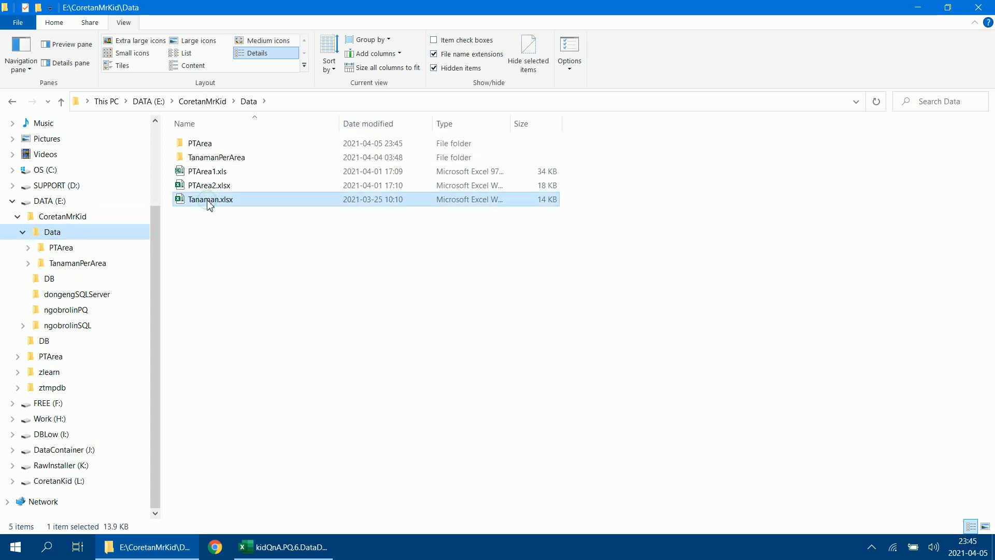
- Return to the Excel workbook's Sheet1 and start a new Excel window with a blank workbook
{"action": "left_click", "coordinate": [280, 556]}
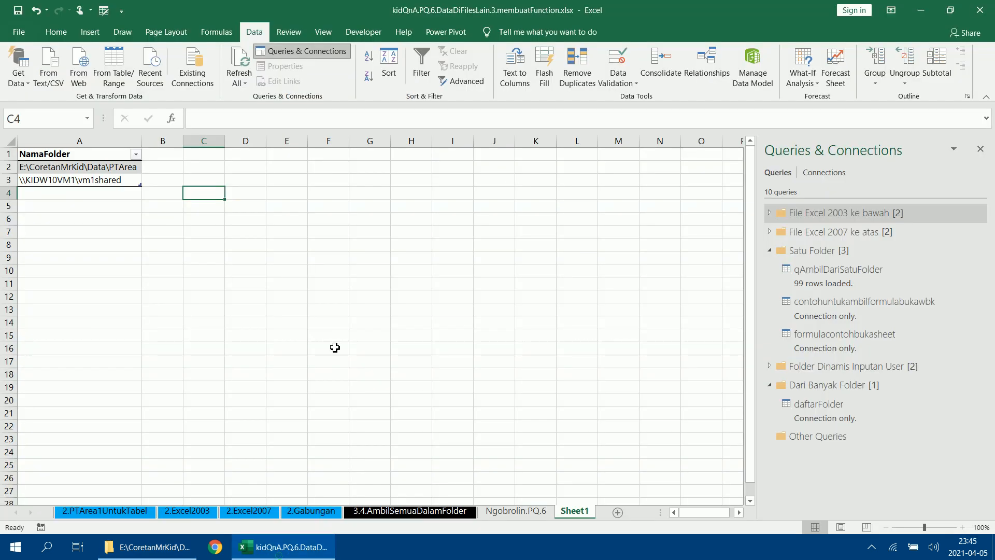
{"action": "left_click", "coordinate": [217, 207]}
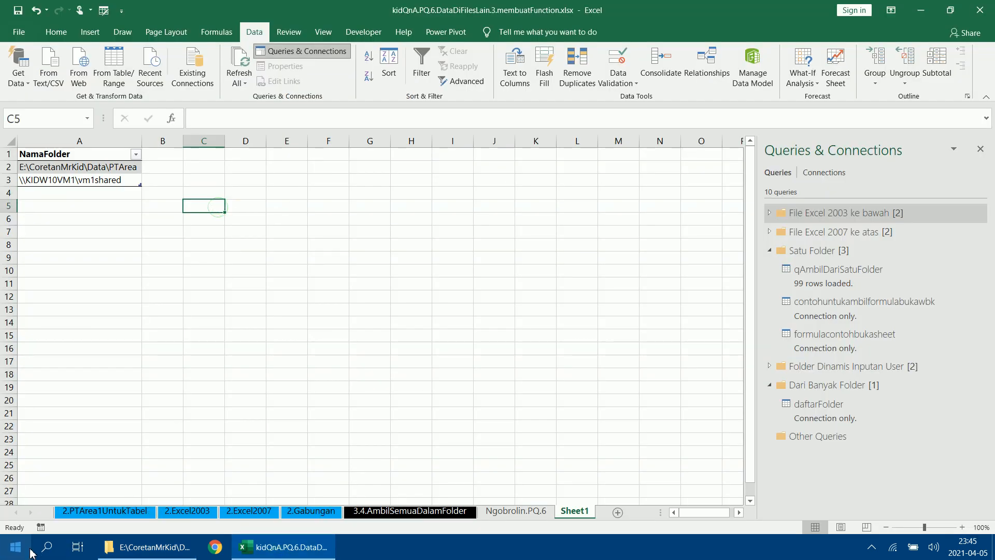
{"action": "left_click", "coordinate": [12, 547]}
{"action": "left_click", "coordinate": [228, 414]}
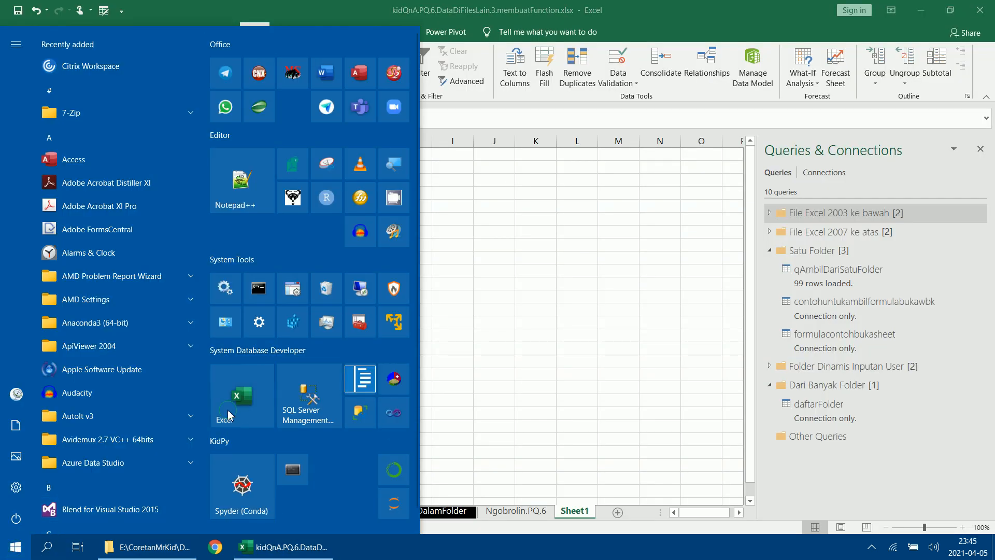
- Open Tanaman.xlsx from the Data folder in the new Excel window and close the blank Book1 workbook
{"action": "left_click", "coordinate": [130, 547]}
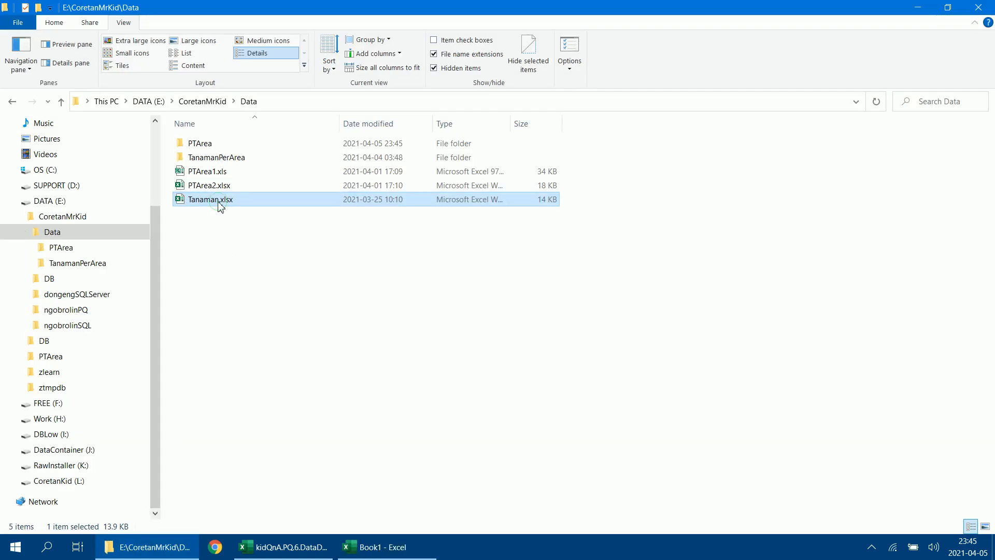
{"action": "left_click", "coordinate": [417, 541]}
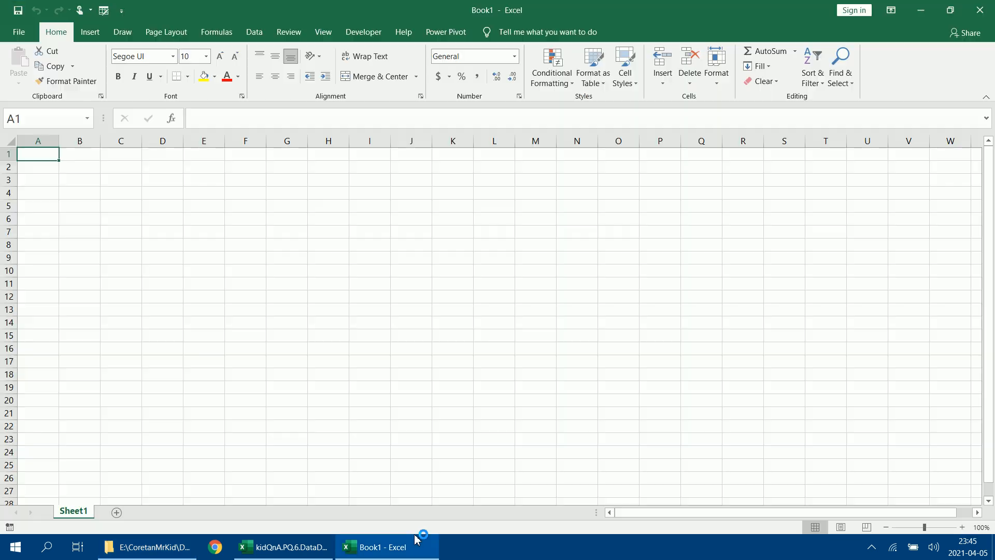
{"action": "mouse_move", "coordinate": [396, 553]}
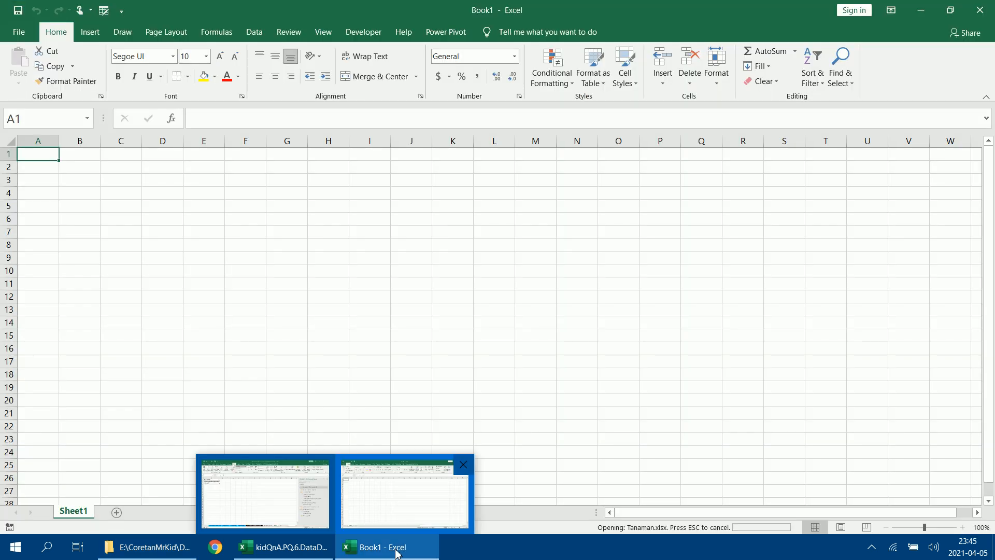
{"action": "left_click", "coordinate": [396, 553]}
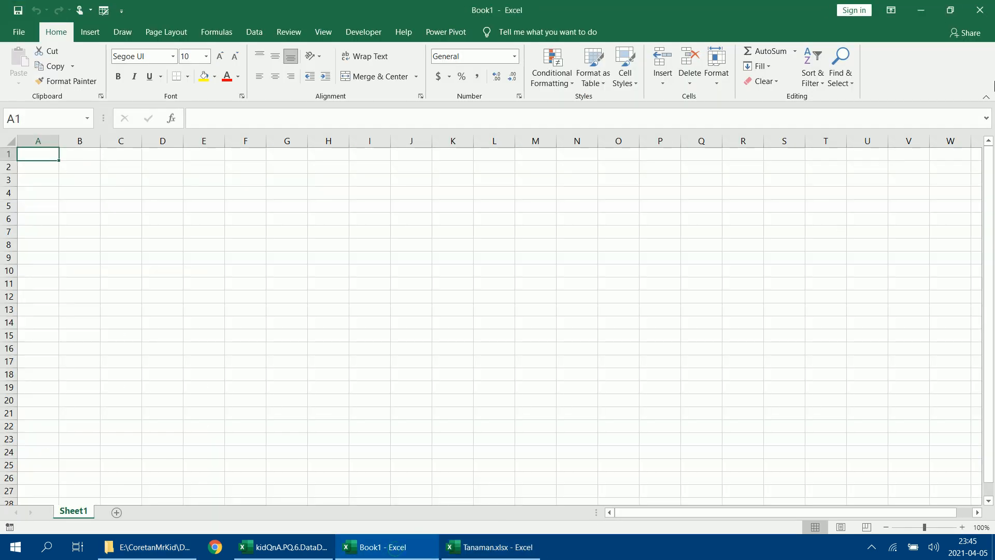
{"action": "left_click", "coordinate": [979, 10]}
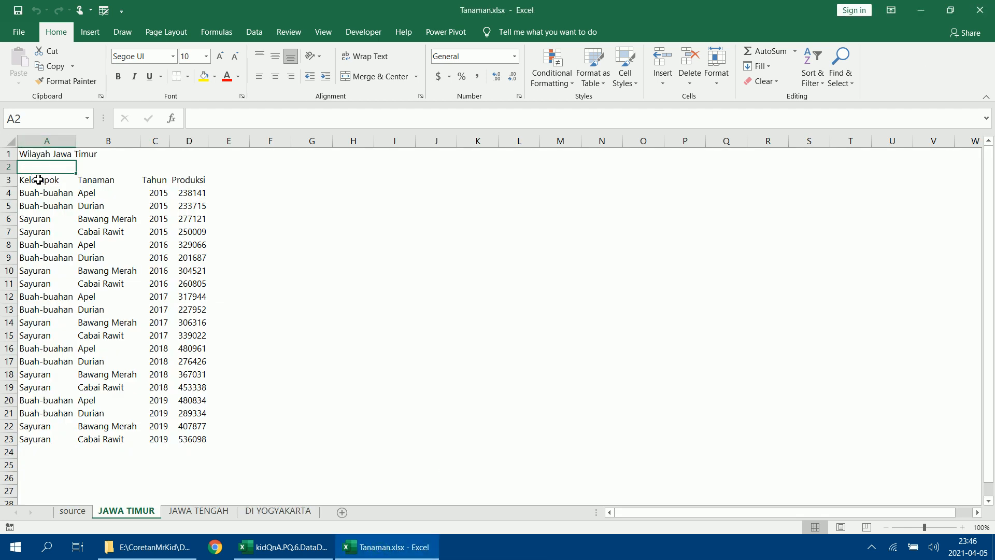
- Examine the column header row 3 and the row 2 above it on the JAWA TIMUR sheet
{"action": "left_click", "coordinate": [5, 181]}
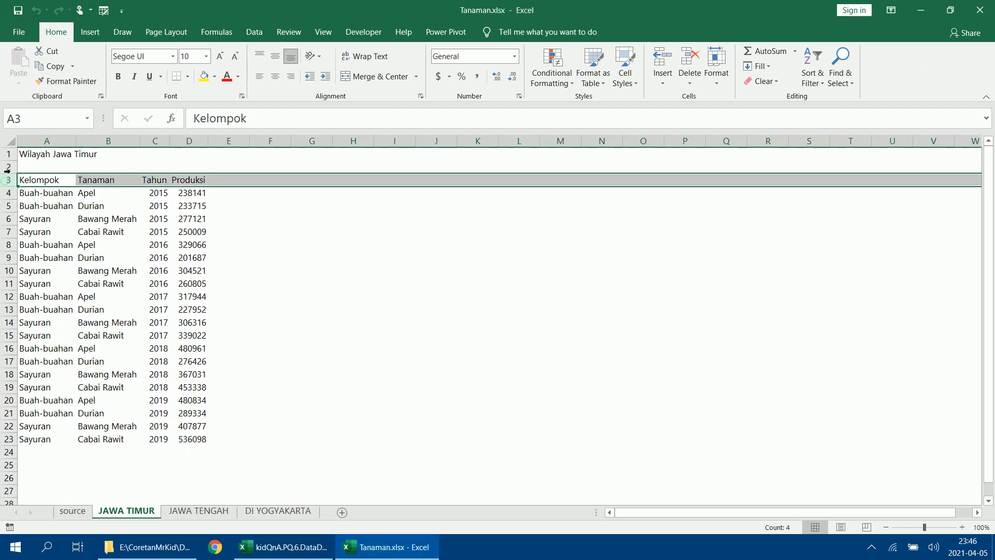
{"action": "left_click", "coordinate": [7, 167]}
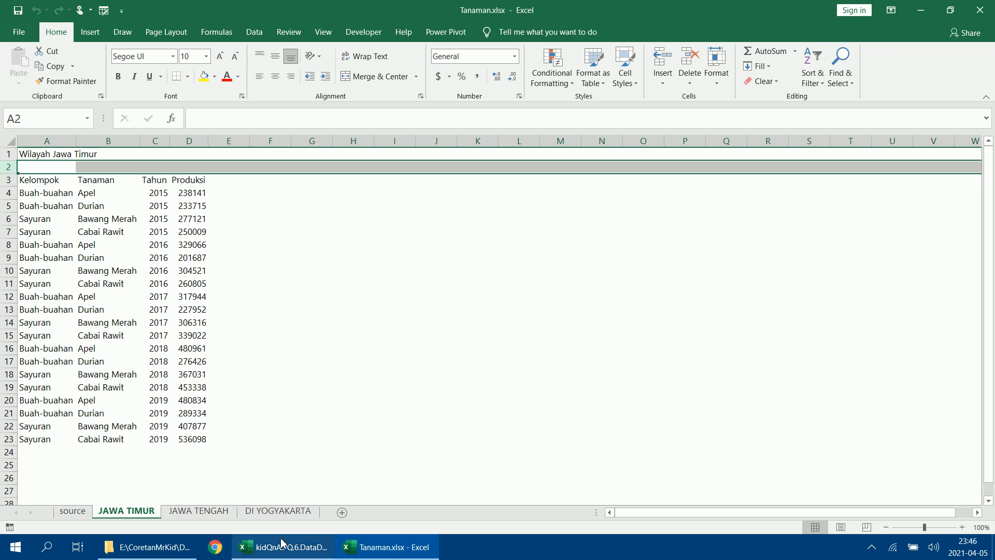
{"action": "mouse_move", "coordinate": [278, 548]}
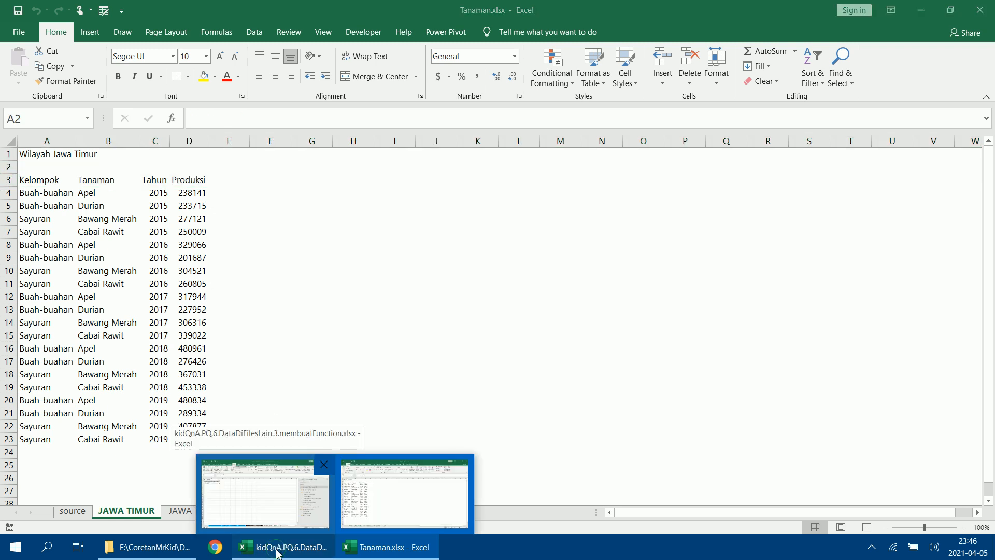
- Switch to the kidQnA.PQ.6 workbook and import the whole Tanaman.xlsx file from E:\CoretanMrKid\Data into Power Query for transformation
{"action": "left_click", "coordinate": [265, 492]}
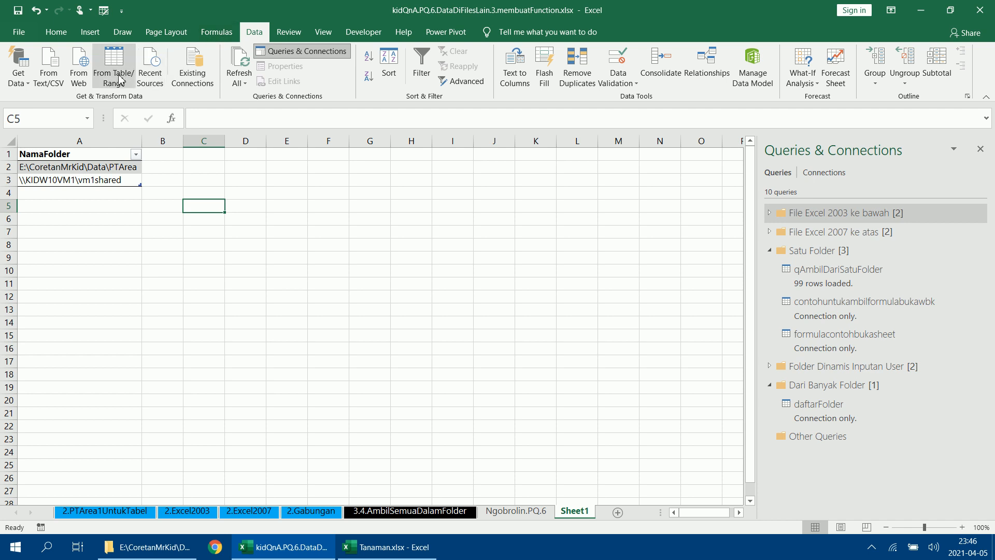
{"action": "left_click", "coordinate": [18, 84]}
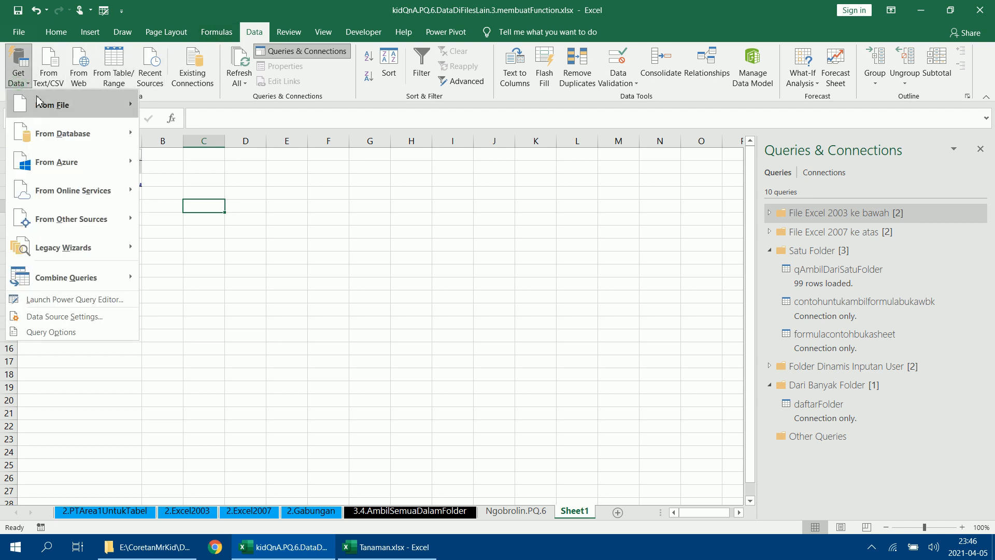
{"action": "mouse_move", "coordinate": [40, 104]}
{"action": "left_click", "coordinate": [180, 109]}
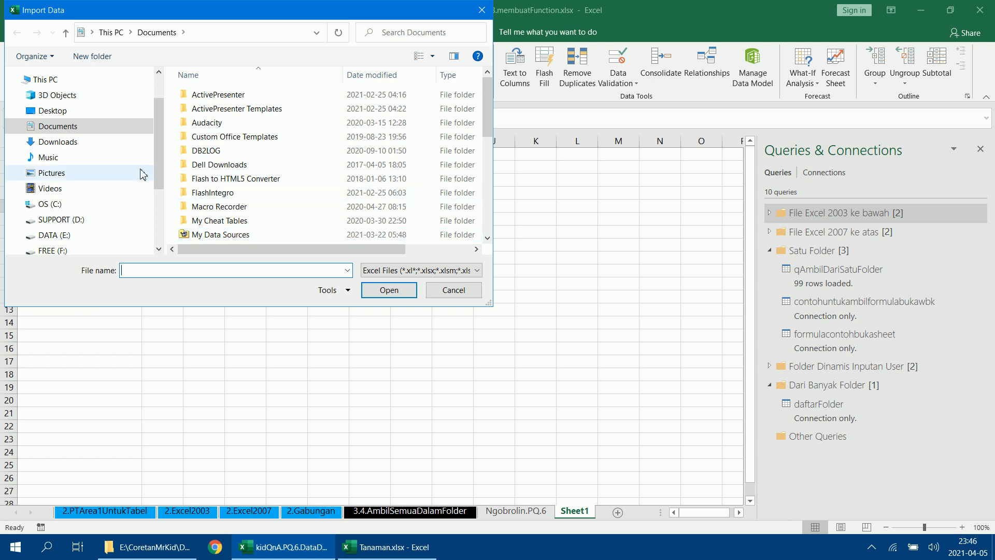
{"action": "scroll", "coordinate": [108, 208], "scroll_direction": "down", "scroll_amount": 2}
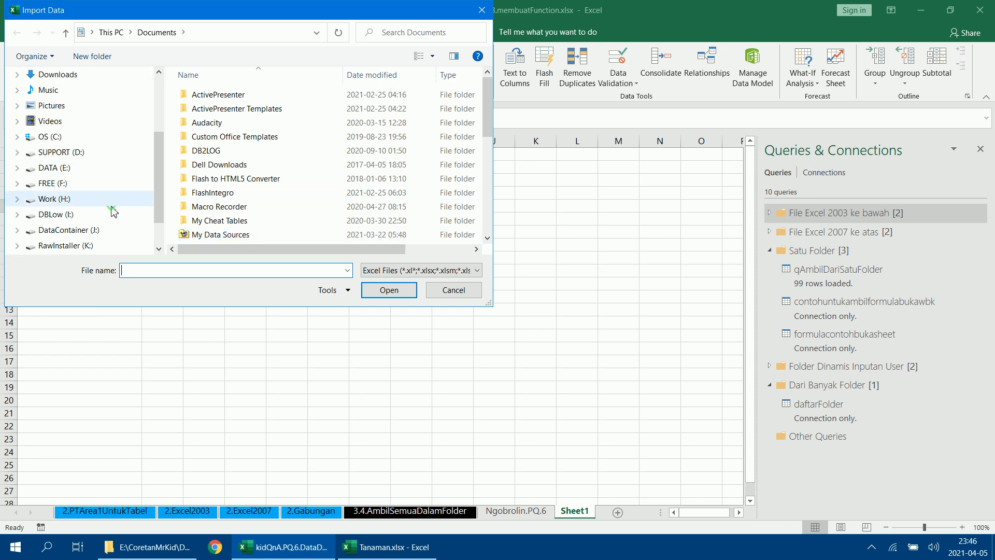
{"action": "left_click", "coordinate": [60, 169]}
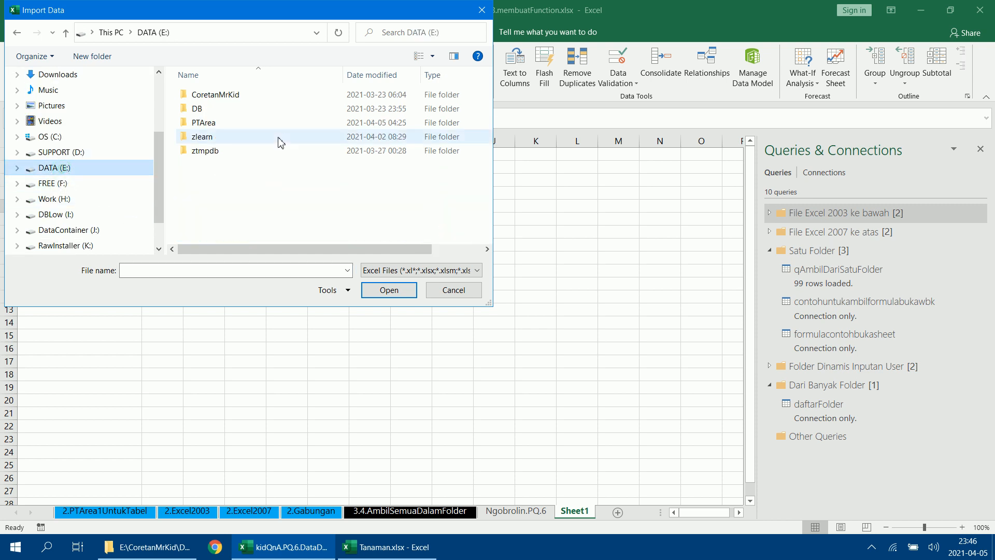
{"action": "double_click", "coordinate": [249, 100]}
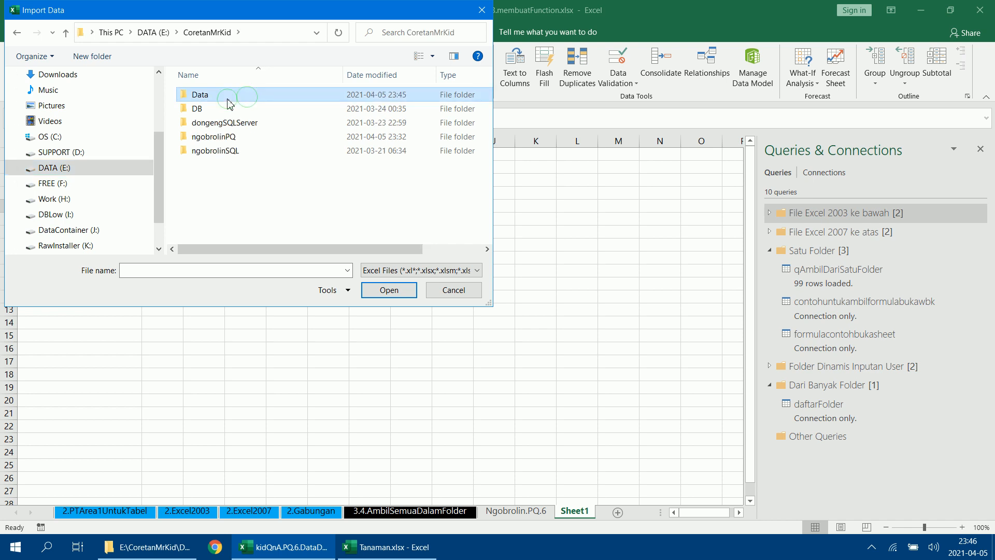
{"action": "double_click", "coordinate": [228, 100]}
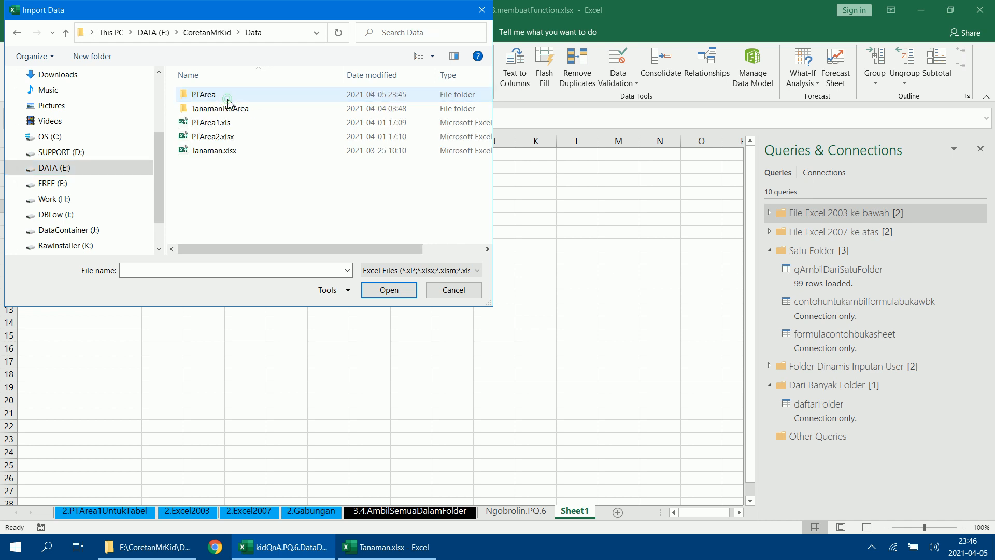
{"action": "left_click", "coordinate": [222, 150]}
{"action": "left_click", "coordinate": [387, 295]}
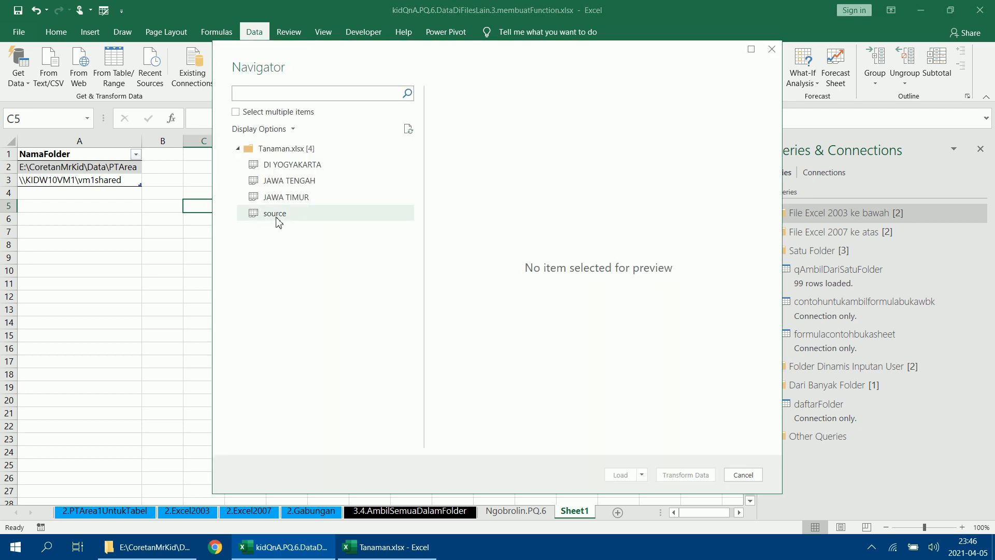
{"action": "left_click", "coordinate": [291, 154]}
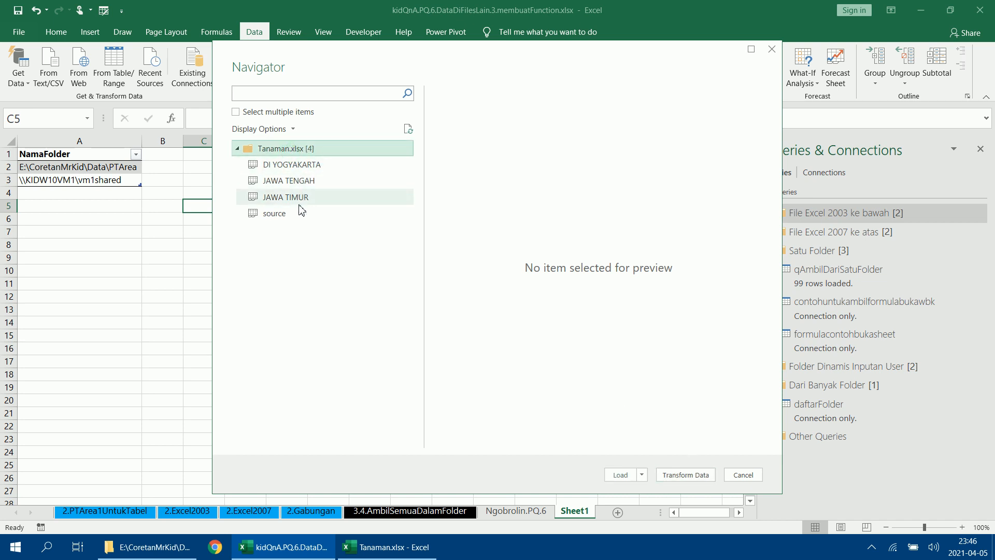
{"action": "left_click", "coordinate": [665, 475]}
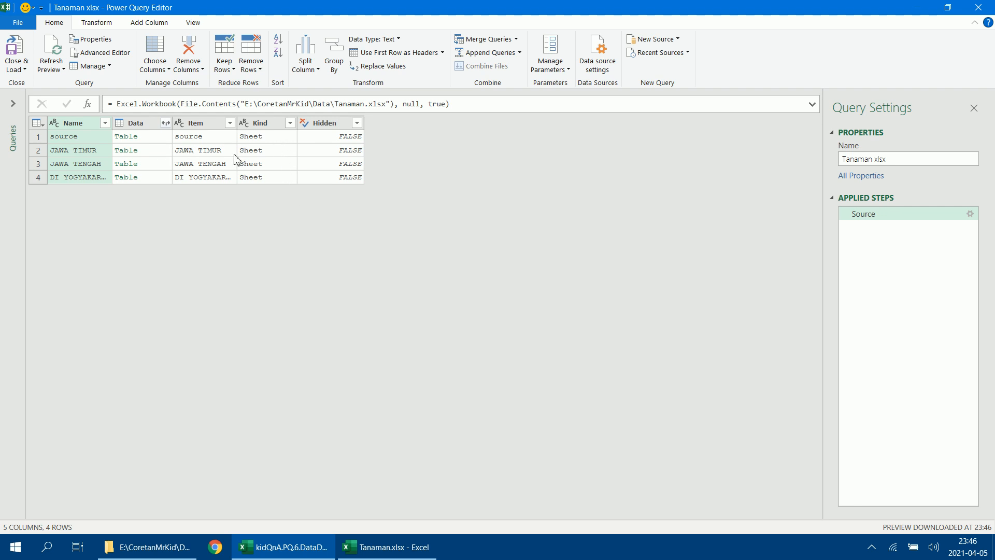
- Filter the Item column to exclude the source sheet
{"action": "left_click", "coordinate": [230, 123]}
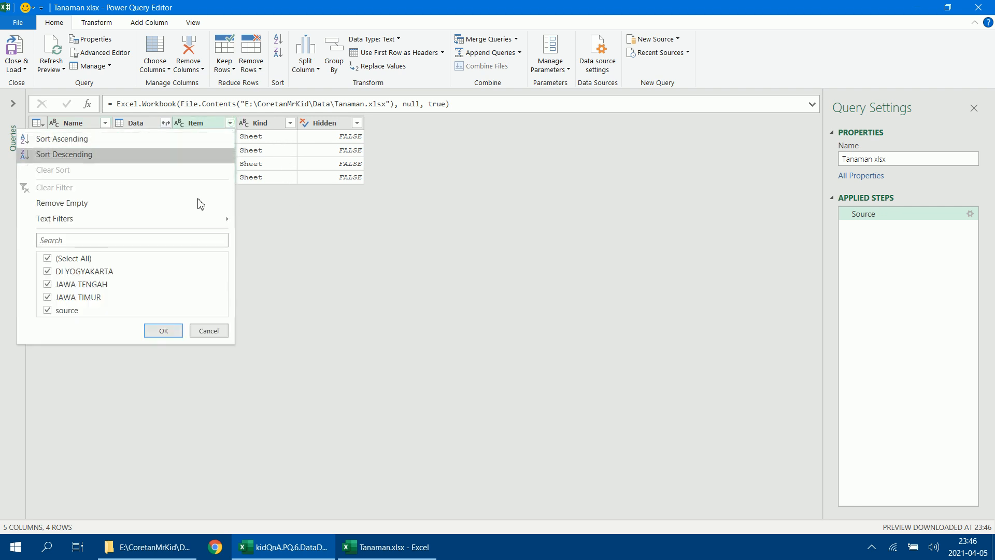
{"action": "left_click", "coordinate": [50, 310]}
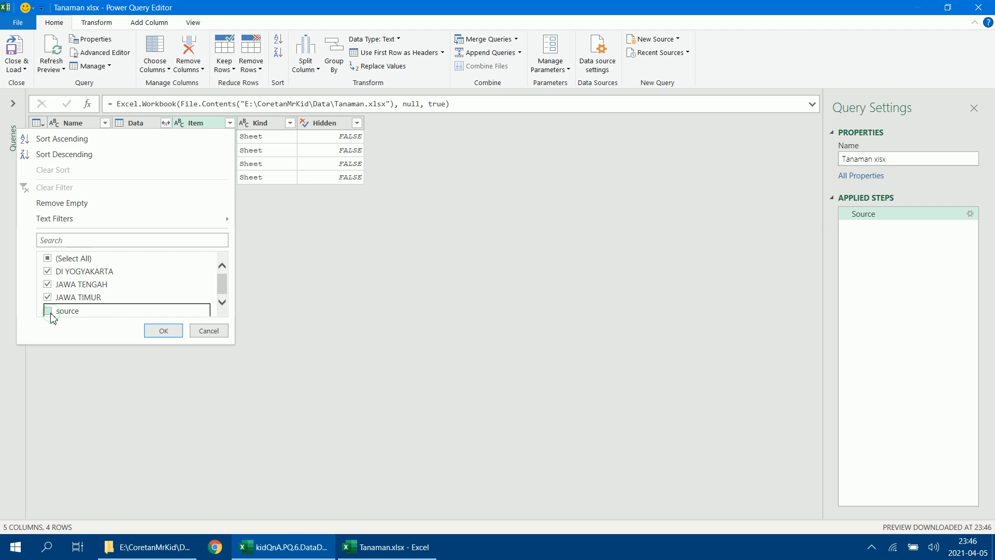
{"action": "left_click", "coordinate": [161, 330]}
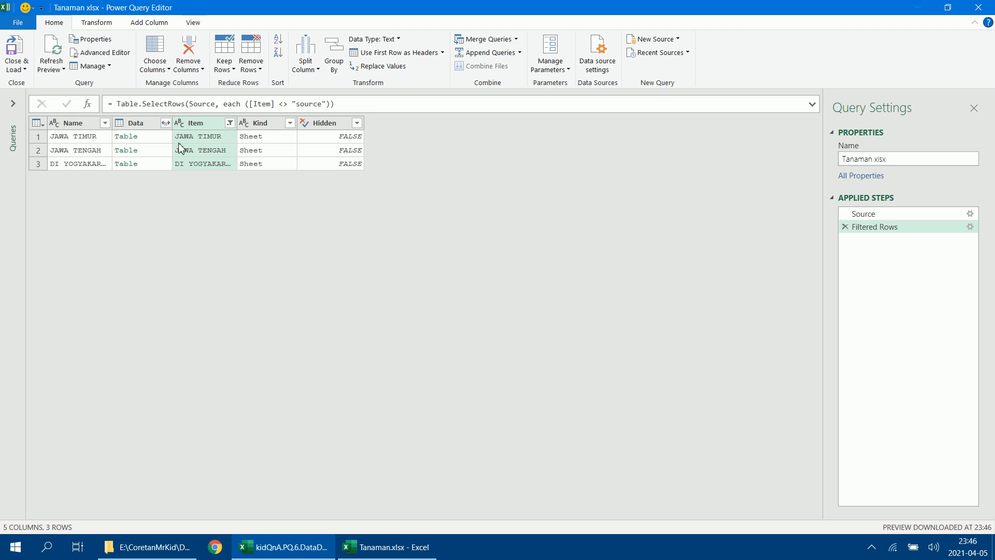
- Rename the Name column to Provinsi
{"action": "left_click", "coordinate": [94, 125]}
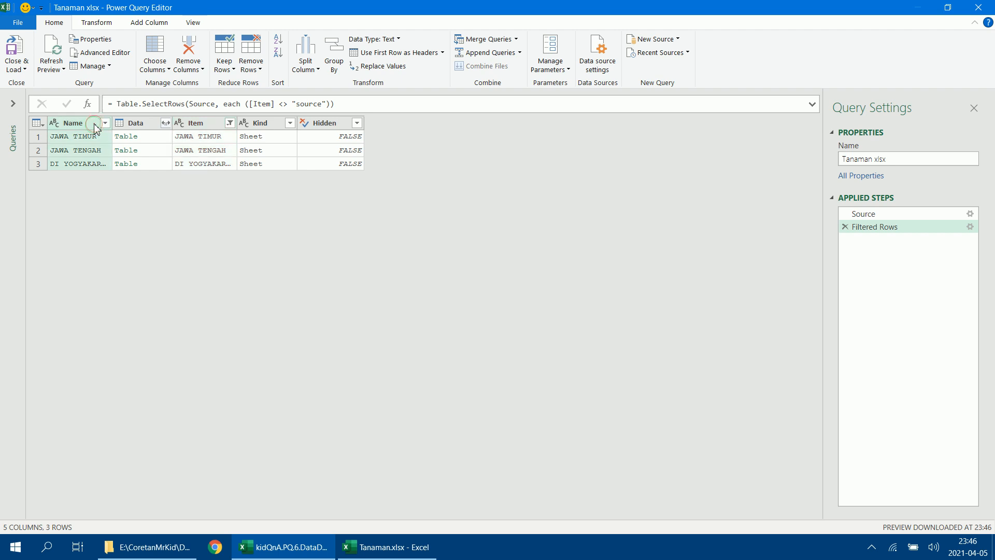
{"action": "right_click", "coordinate": [95, 124]}
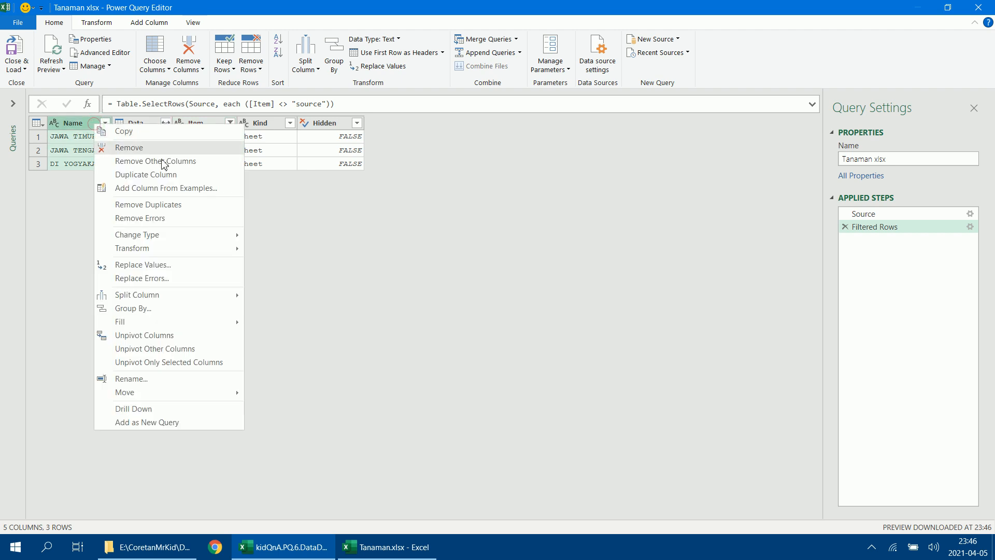
{"action": "left_click", "coordinate": [151, 382]}
{"action": "type", "text": "Provinsi"}
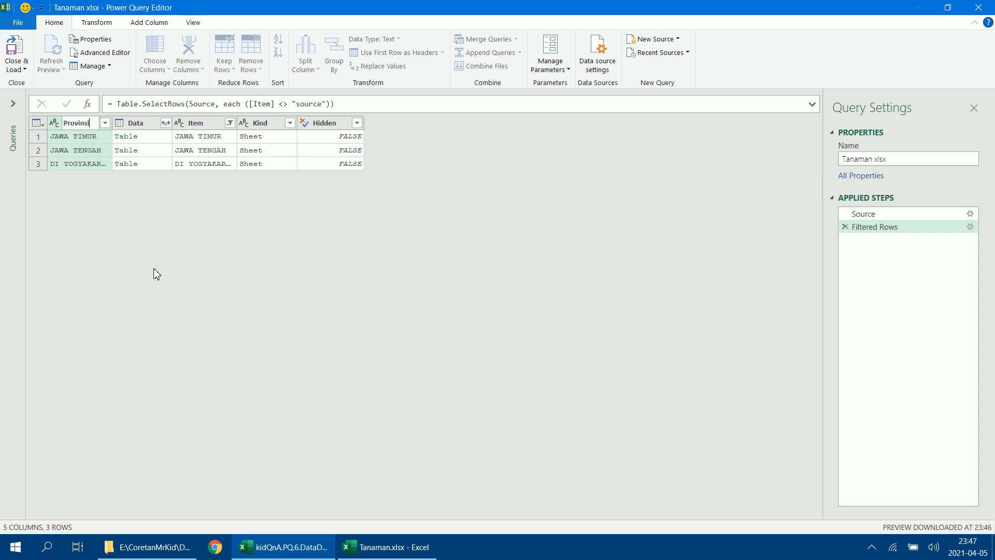
{"action": "left_click", "coordinate": [133, 236]}
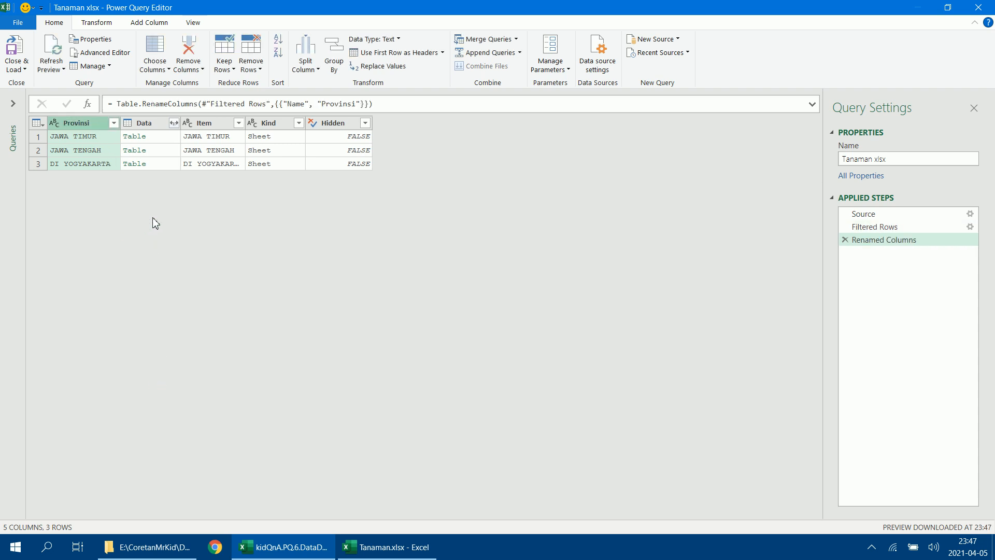
- Keep only the Provinsi and Data columns and remove all the others
{"action": "left_click", "coordinate": [145, 123]}
{"action": "right_click", "coordinate": [152, 126]}
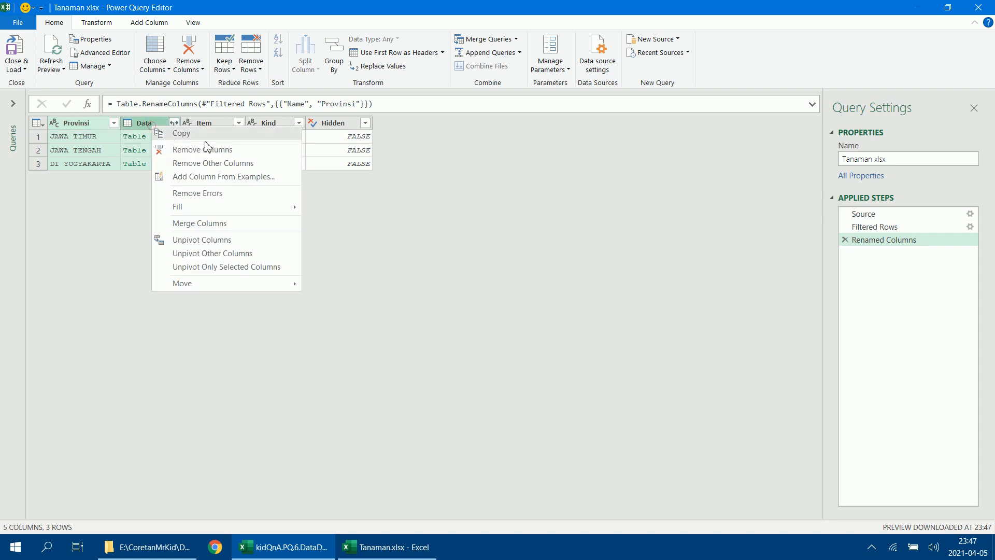
{"action": "left_click", "coordinate": [238, 163]}
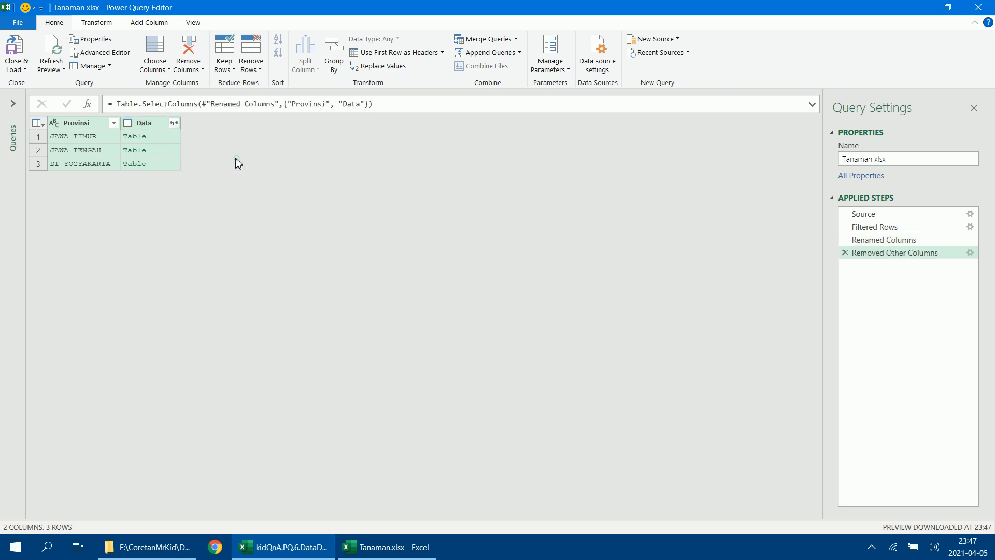
- Show the list of queries and preview the nested table in the JAWA TIMUR row
{"action": "left_click", "coordinate": [16, 105]}
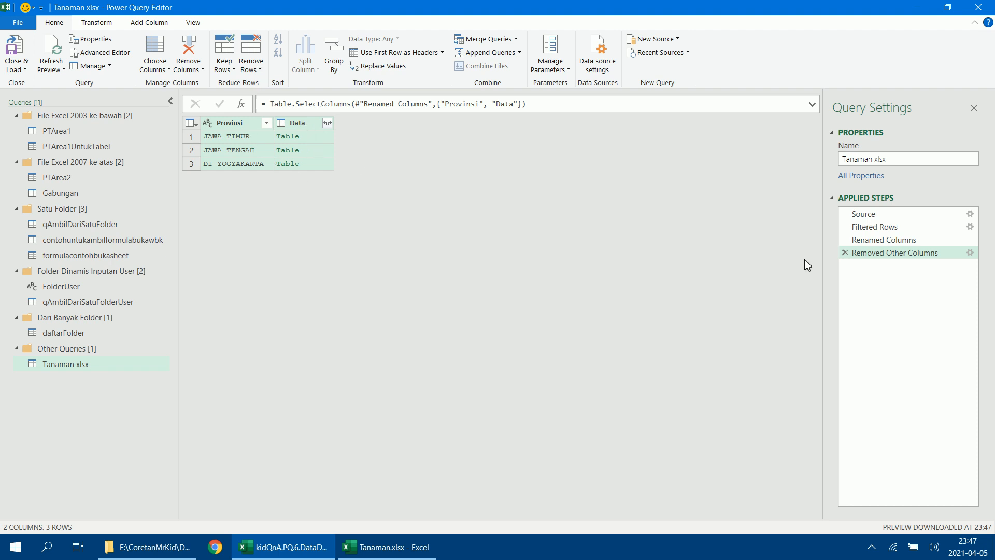
{"action": "left_click", "coordinate": [324, 136]}
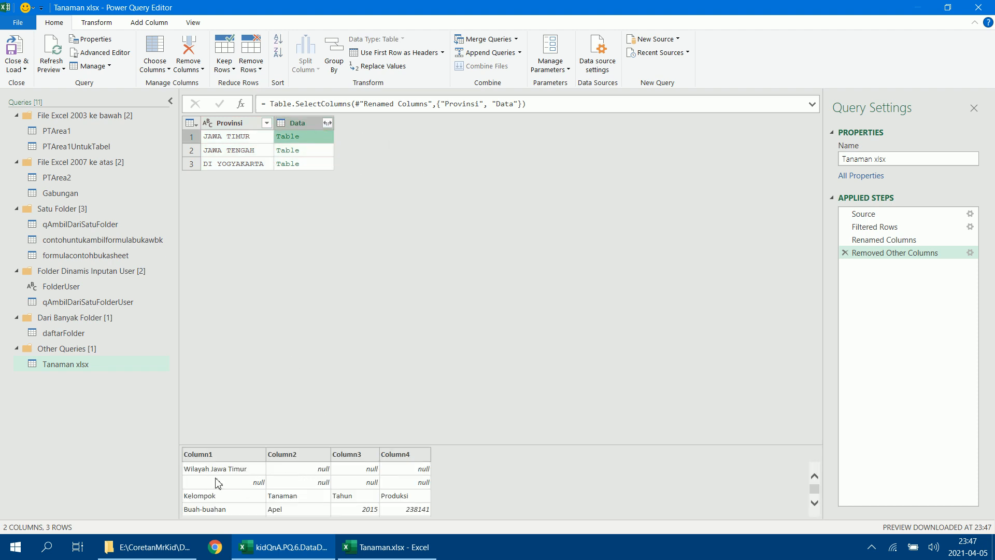
{"action": "left_click", "coordinate": [102, 367]}
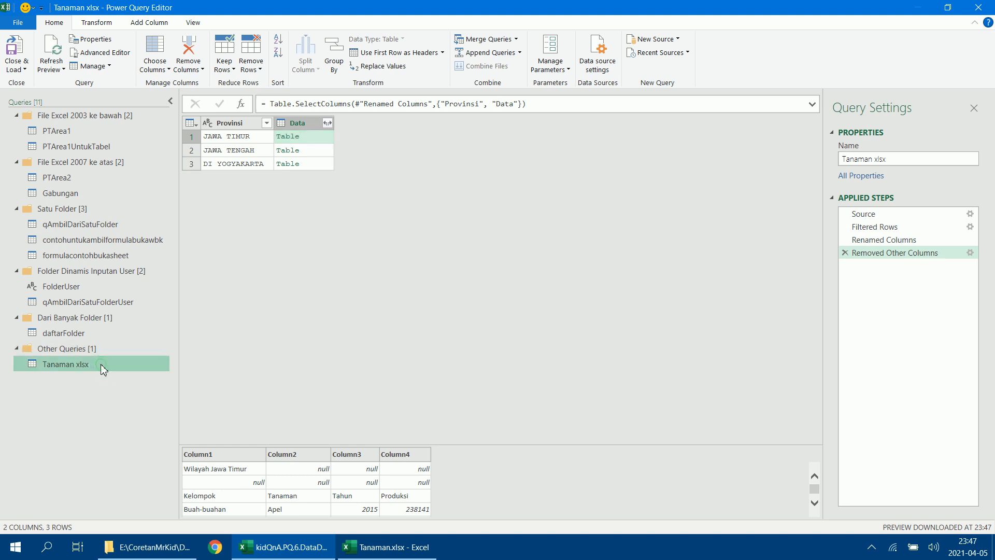
- Create a query group named Membuat Function and move the Tanaman xlsx query into it
{"action": "right_click", "coordinate": [110, 426]}
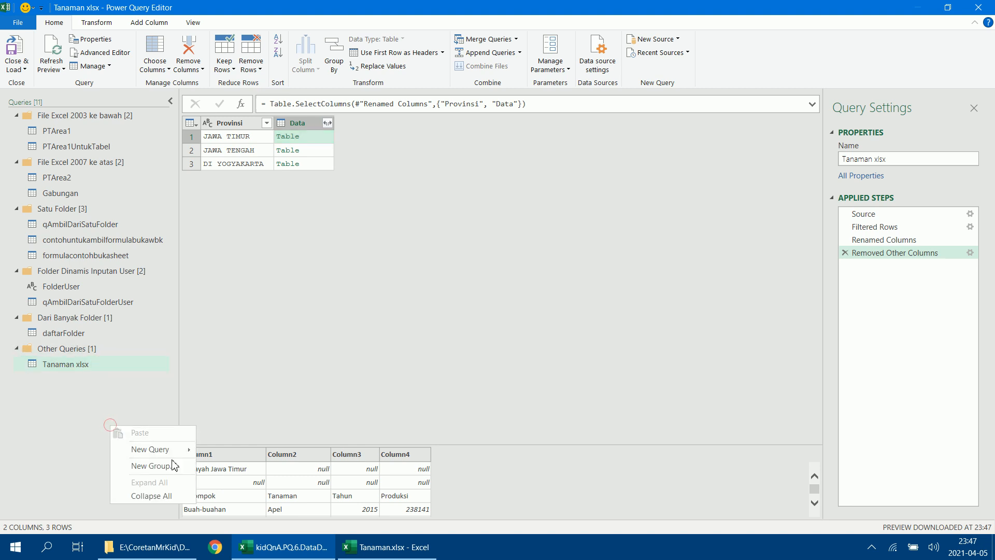
{"action": "left_click", "coordinate": [173, 465]}
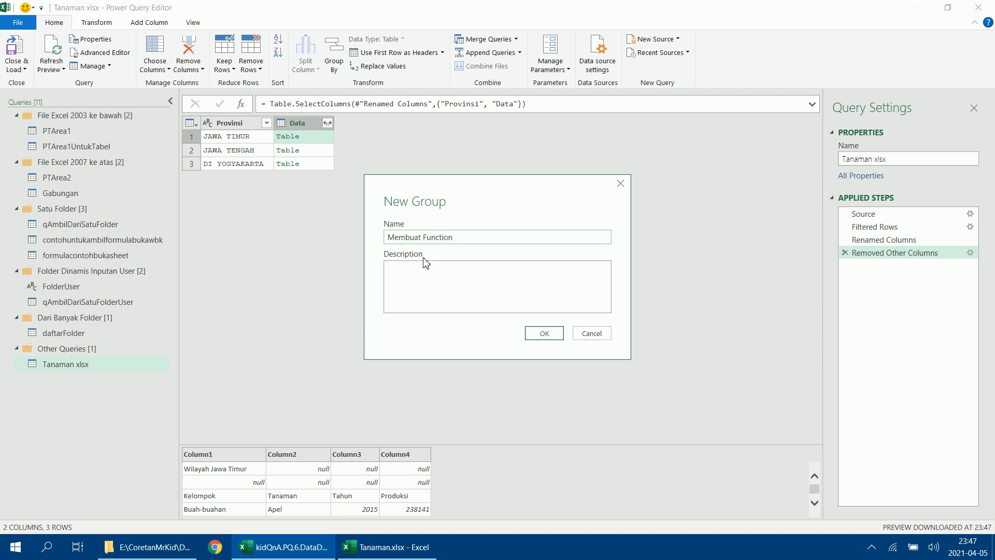
{"action": "left_click", "coordinate": [552, 336]}
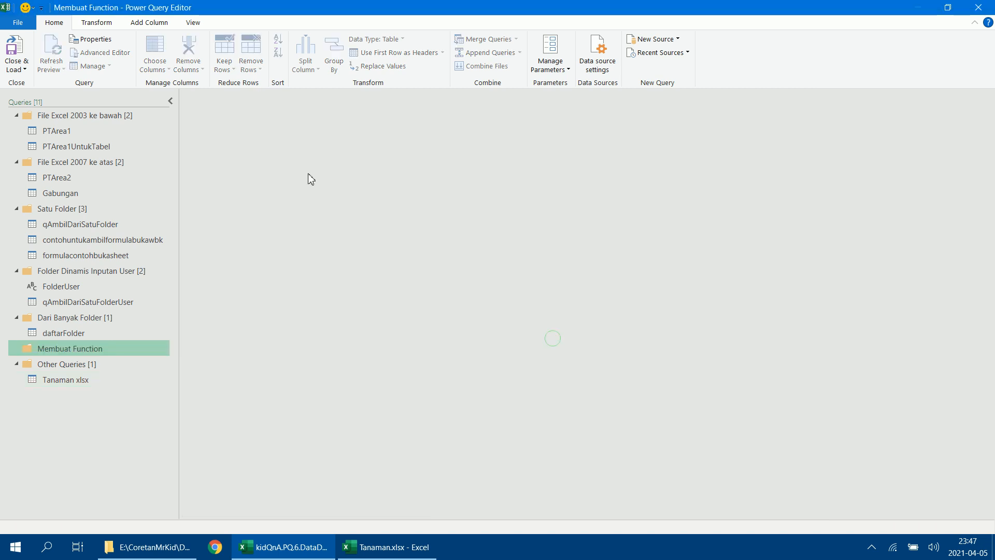
{"action": "left_click", "coordinate": [69, 381]}
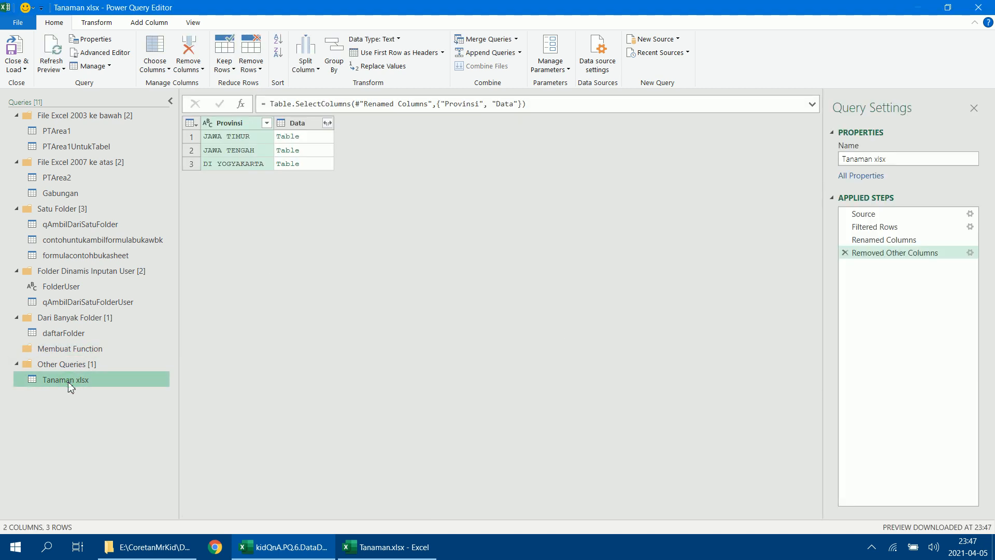
{"action": "left_click_drag", "start_coordinate": [73, 371], "coordinate": [72, 350]}
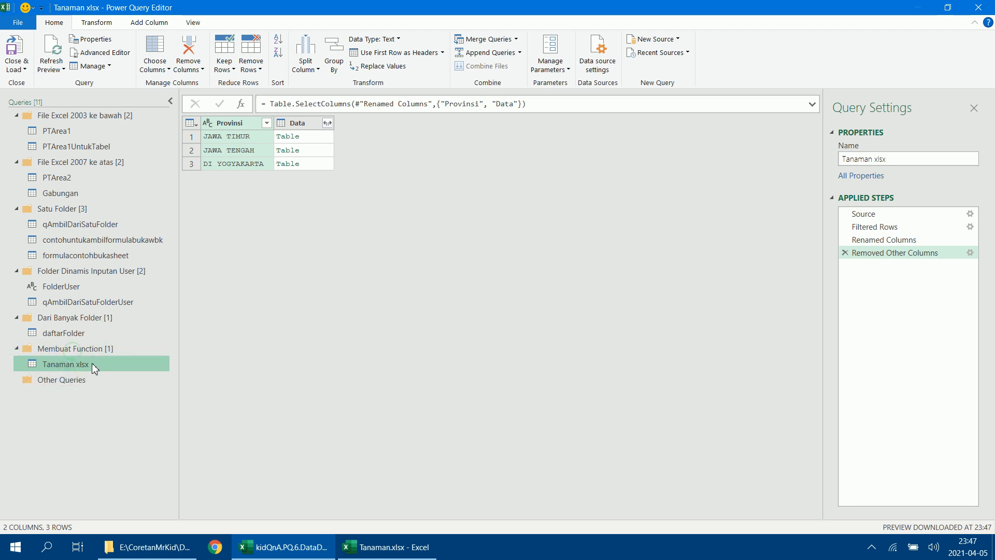
- Rename the Tanaman xlsx query to qAmbilData
{"action": "right_click", "coordinate": [92, 367]}
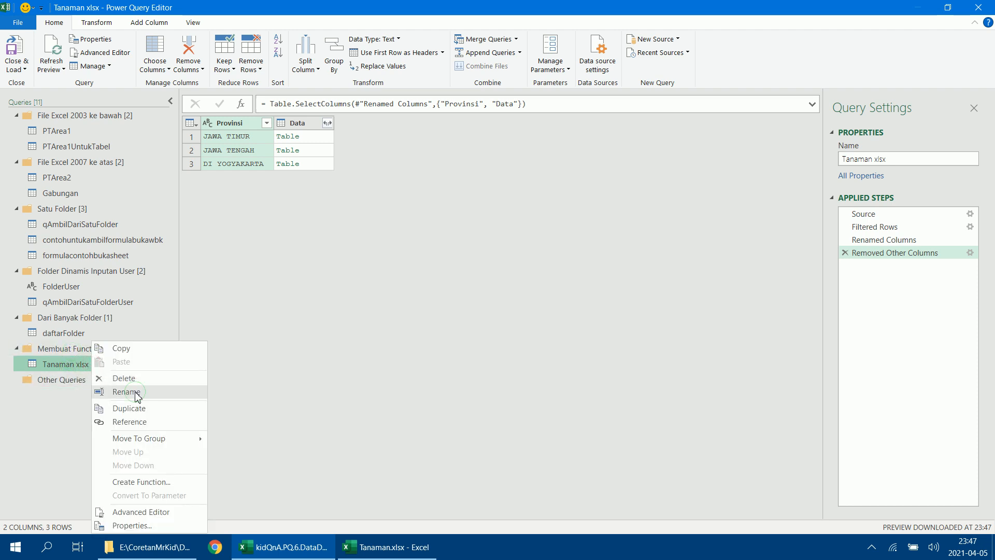
{"action": "left_click", "coordinate": [137, 392]}
{"action": "type", "text": "qAmbilData"}
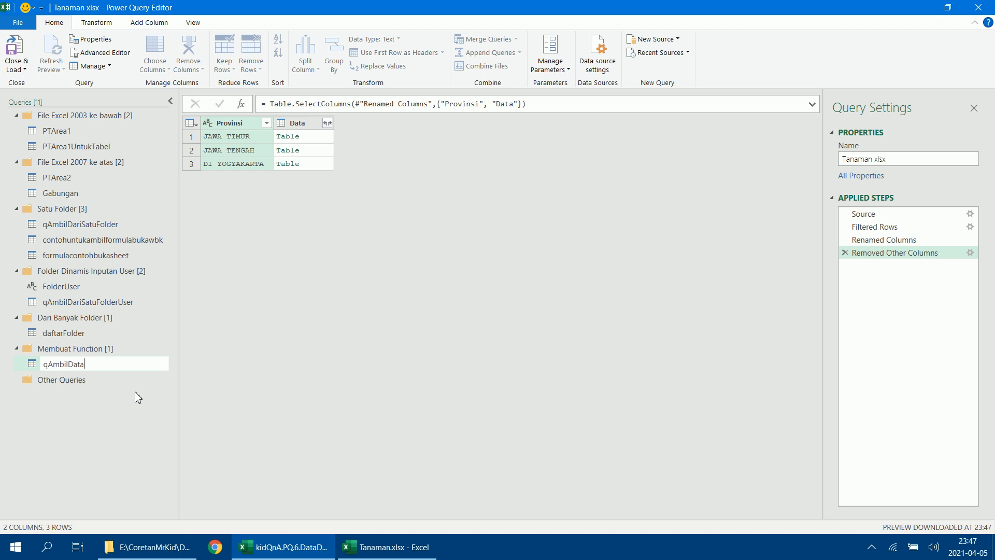
{"action": "key", "text": "Return"}
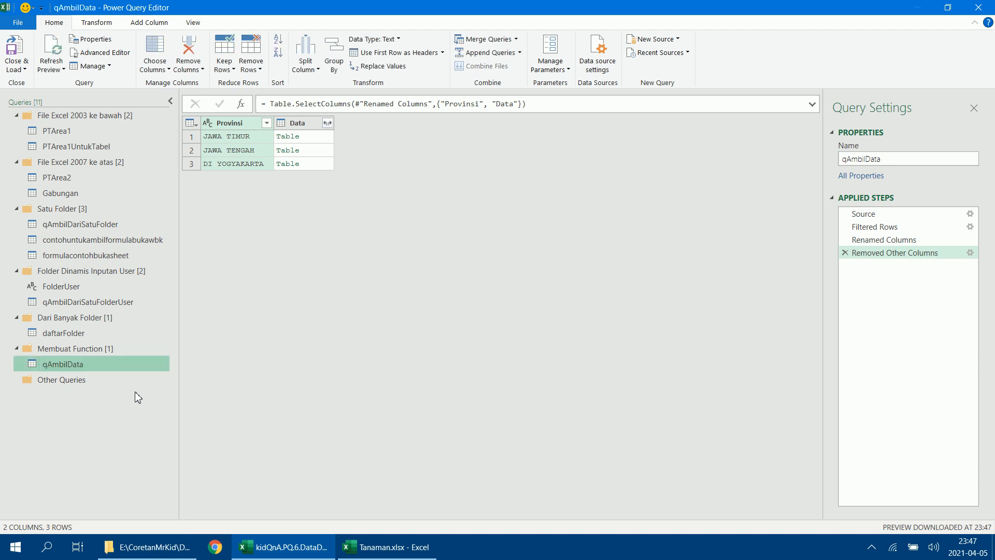
- Compare the JAWA TIMUR nested table in qAmbilData with the formulacontohbukasheet query, and return to qAmbilData
{"action": "left_click", "coordinate": [320, 140]}
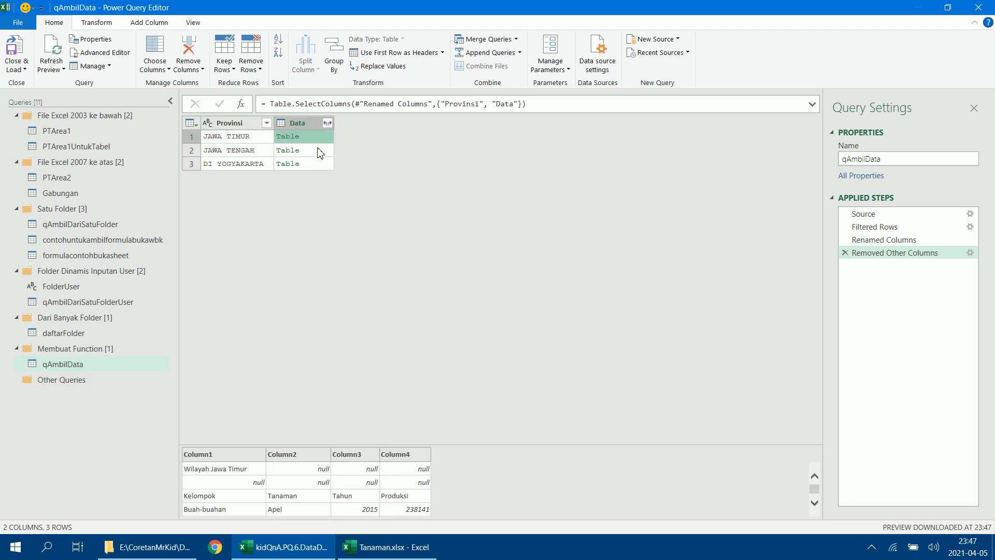
{"action": "left_click", "coordinate": [124, 362]}
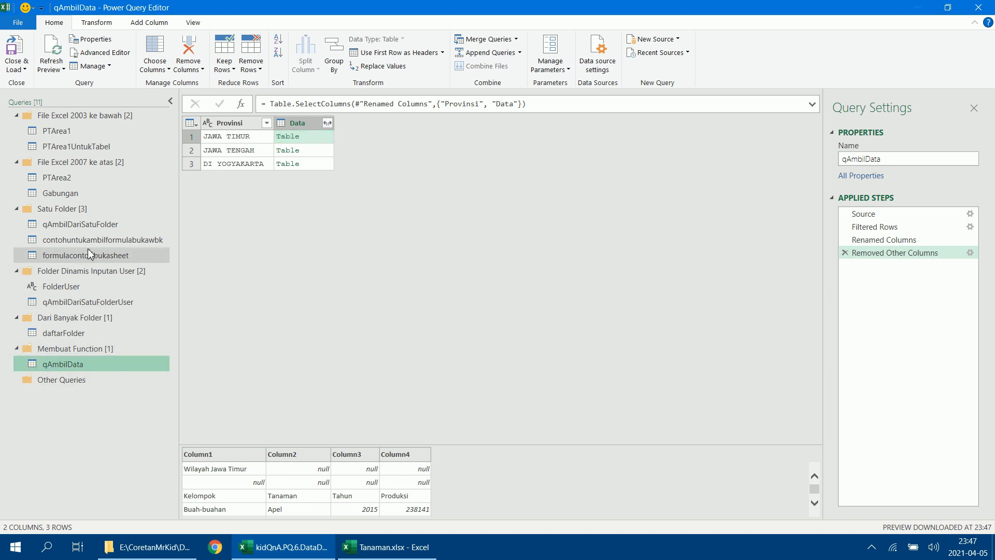
{"action": "left_click", "coordinate": [129, 256]}
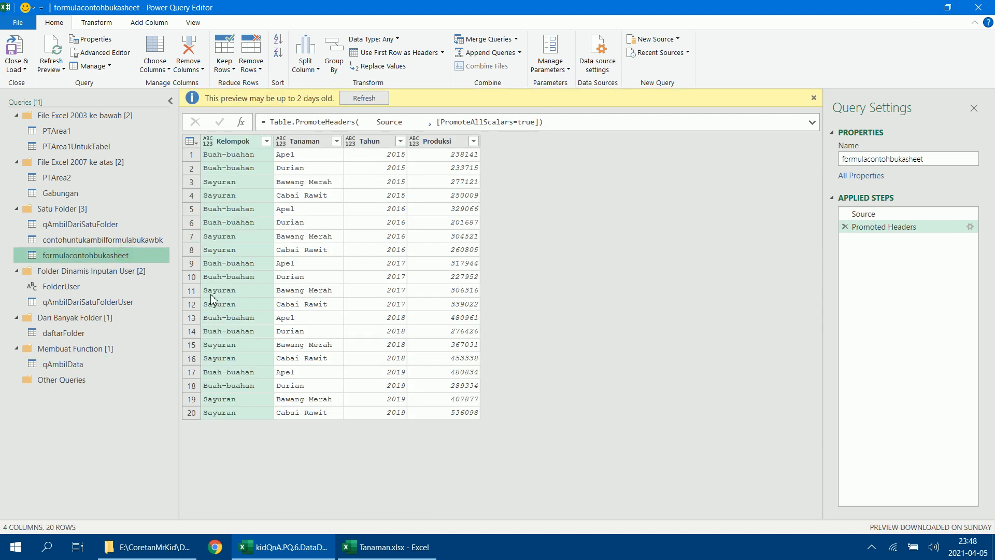
{"action": "left_click", "coordinate": [133, 361]}
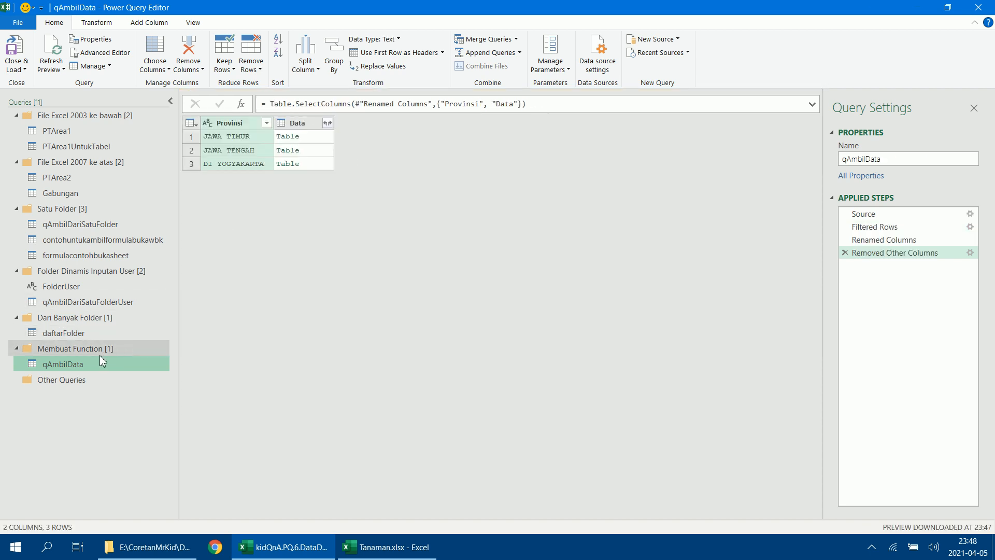
- Start a new query from an Excel file and choose Tanaman.xlsx in the Data folder as its source
{"action": "left_click", "coordinate": [87, 429]}
{"action": "right_click", "coordinate": [89, 434]}
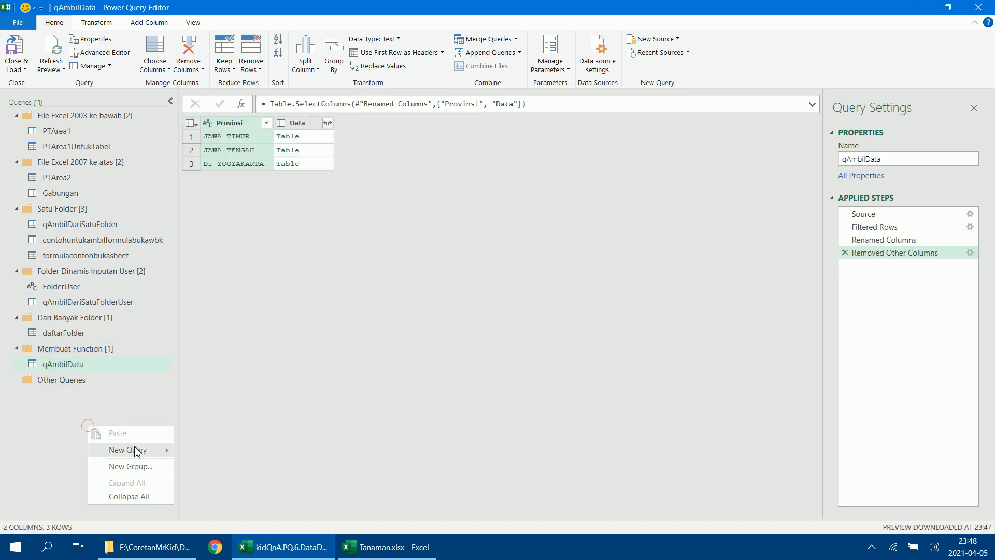
{"action": "mouse_move", "coordinate": [136, 449]}
{"action": "mouse_move", "coordinate": [218, 439]}
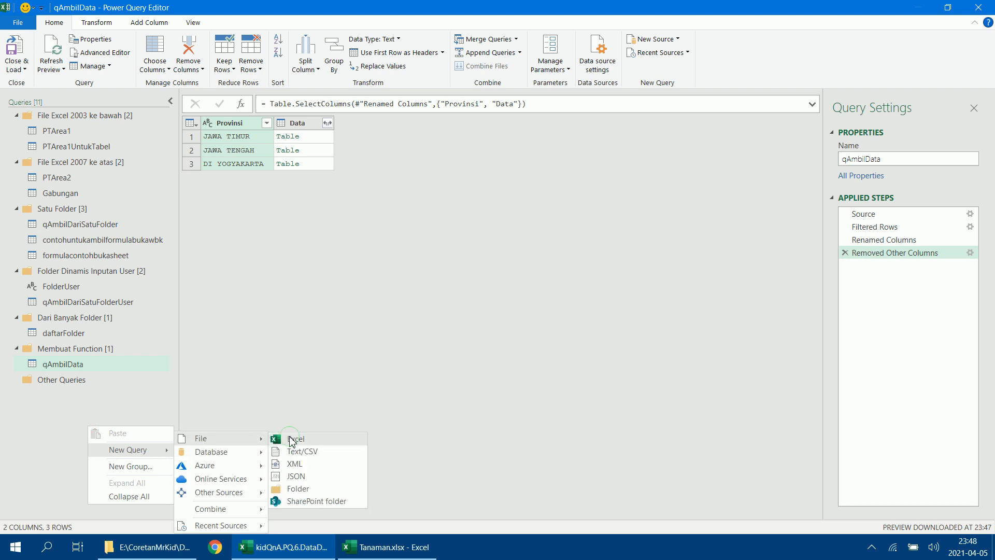
{"action": "left_click", "coordinate": [289, 436]}
{"action": "left_click", "coordinate": [231, 151]}
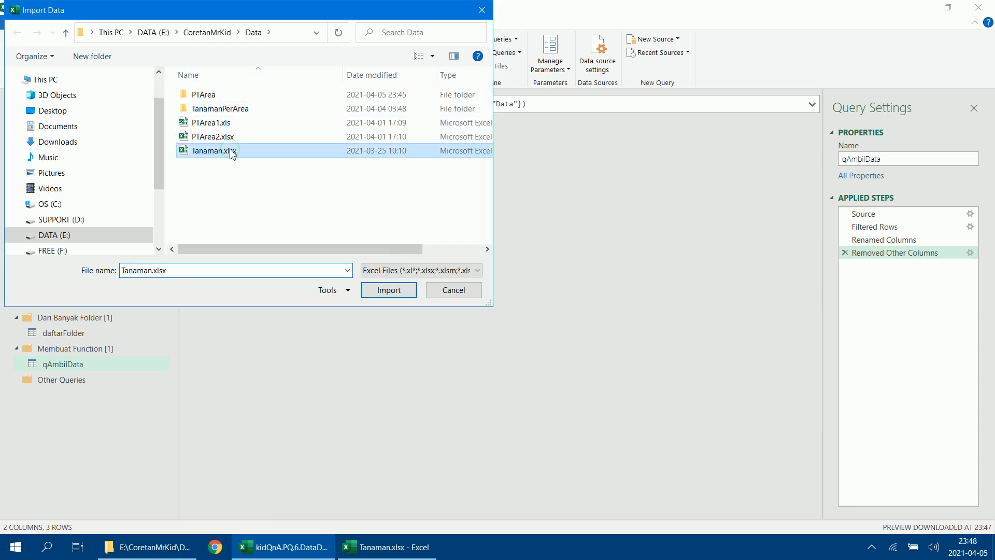
- Import the DI YOGYAKARTA sheet from Tanaman.xlsx as a new query
{"action": "left_click", "coordinate": [378, 293]}
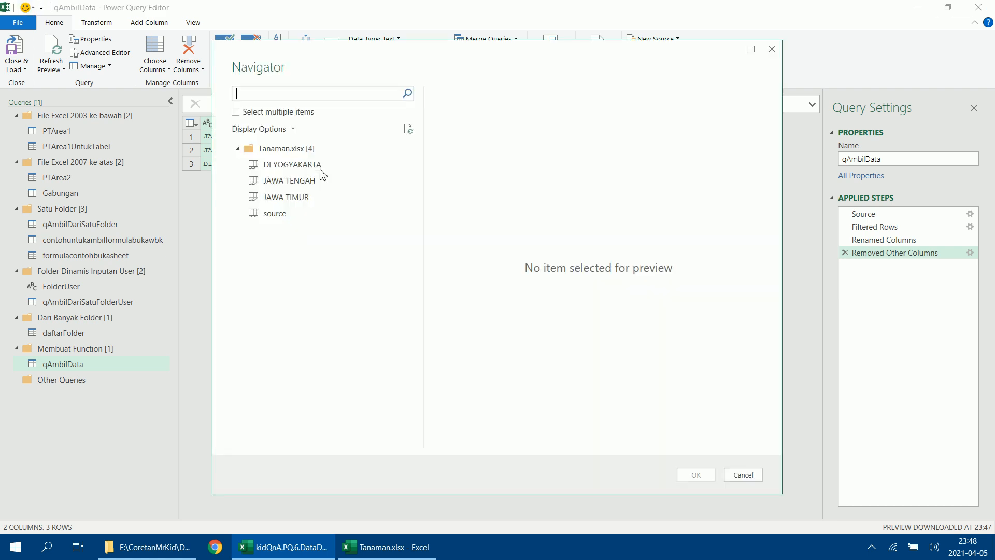
{"action": "left_click", "coordinate": [314, 171]}
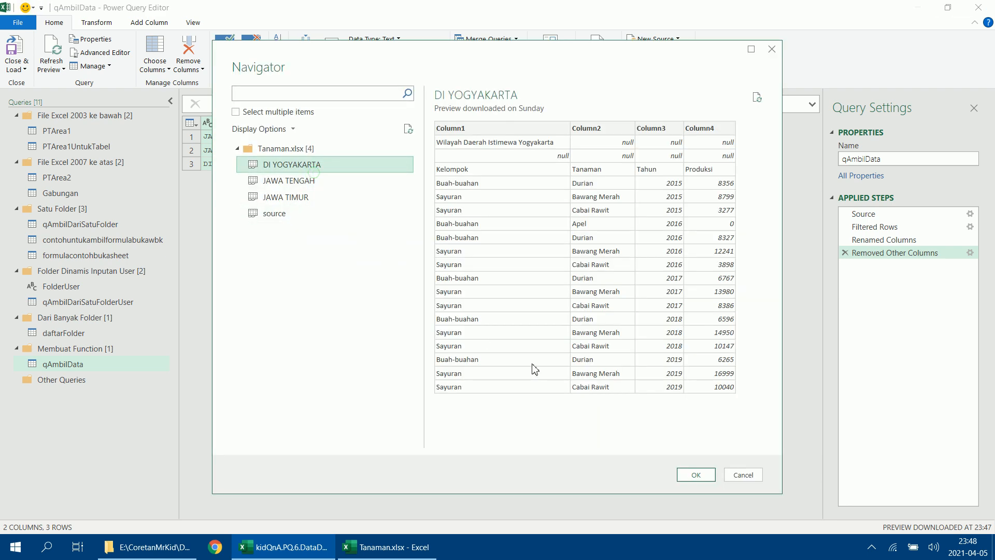
{"action": "left_click", "coordinate": [696, 474]}
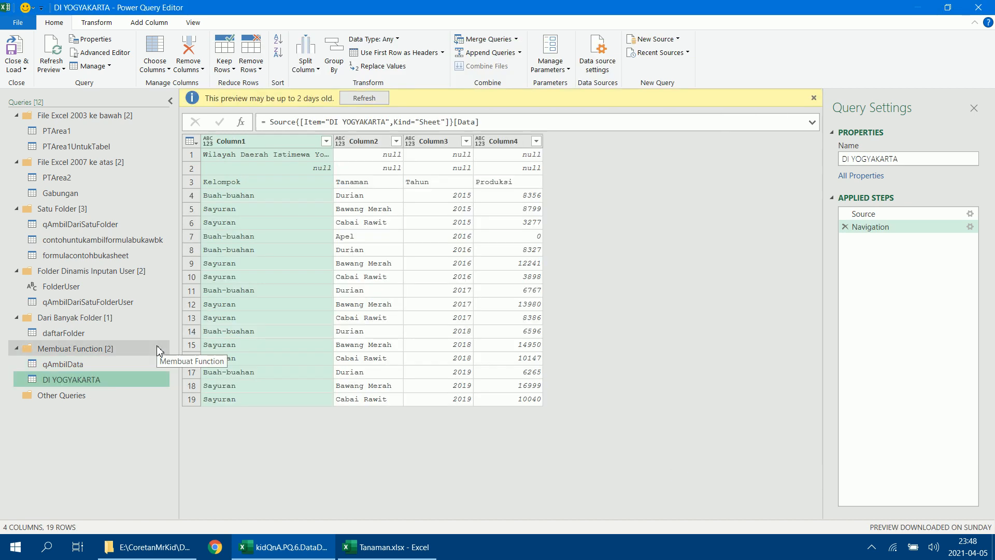
- Rename the DI YOGYAKARTA query to calonFunction
{"action": "right_click", "coordinate": [95, 383]}
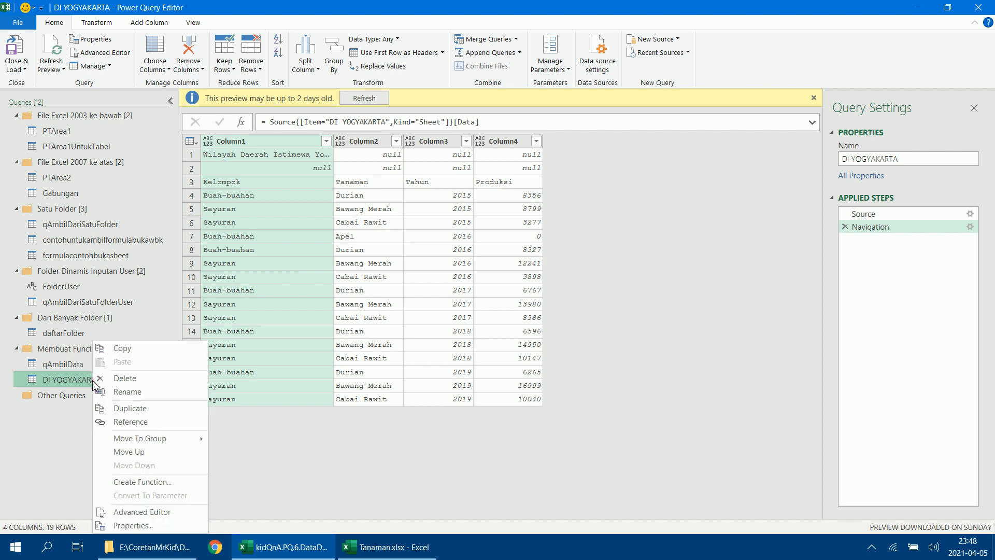
{"action": "left_click", "coordinate": [156, 402]}
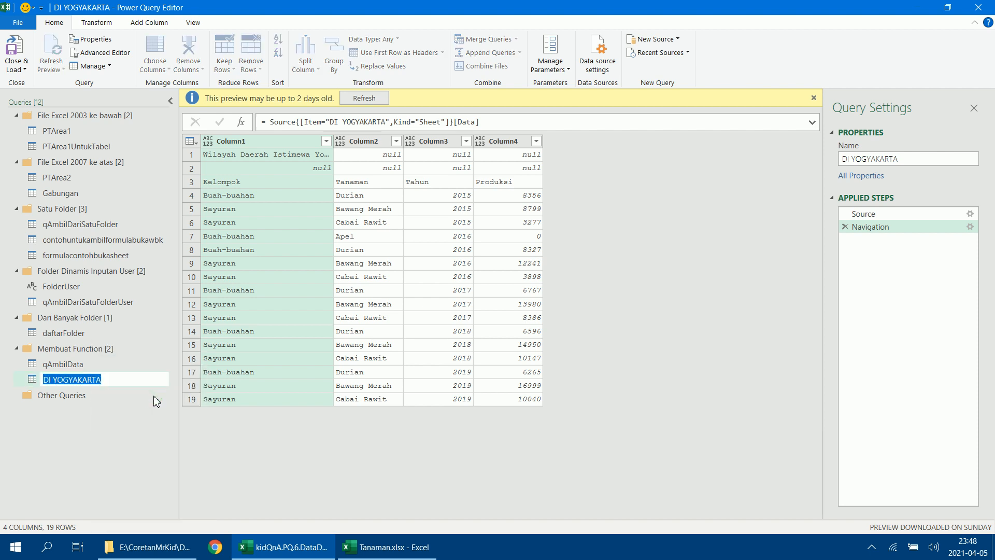
{"action": "type", "text": "calonFunction"}
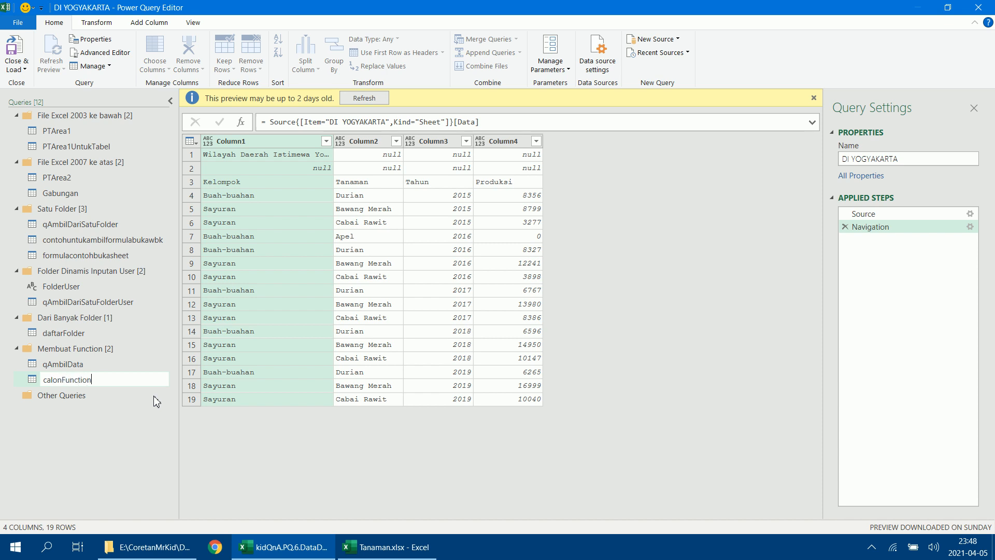
{"action": "left_click", "coordinate": [122, 428]}
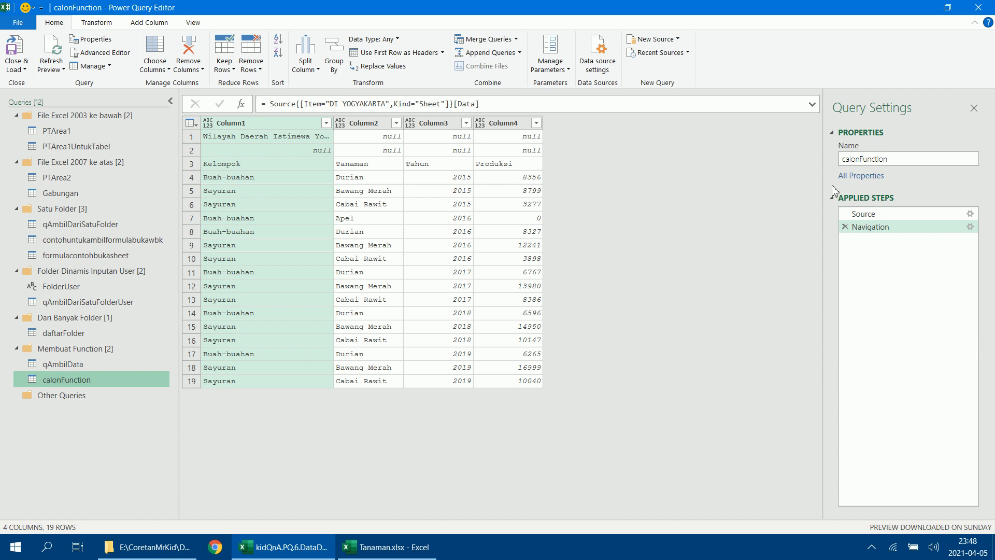
- Append {[Item="DI YOGYAKARTA",Kind="Sheet"]}[Data] from the Navigation formula to the Source formula and delete the Navigation step
{"action": "left_click_drag", "start_coordinate": [297, 104], "coordinate": [513, 103]}
{"action": "key", "text": "ctrl+c"}
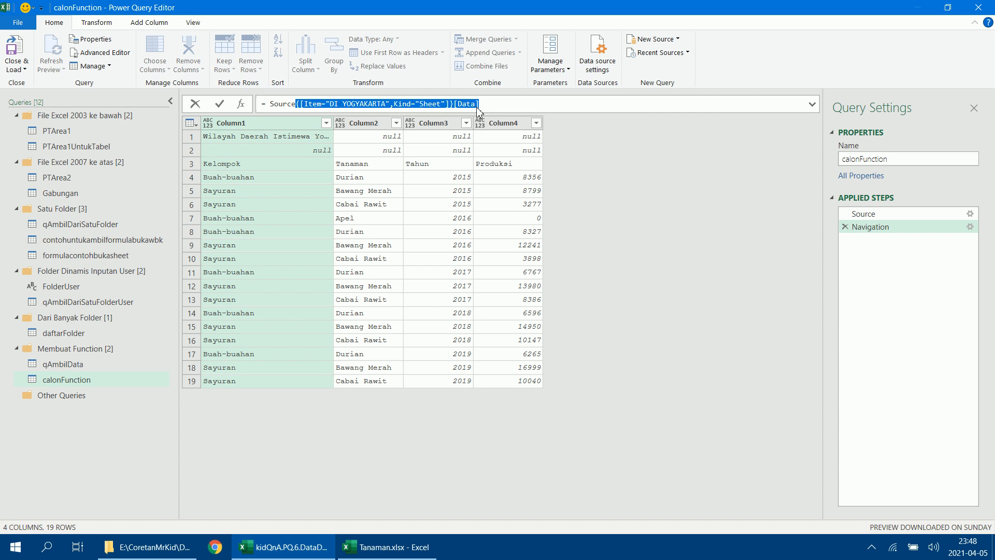
{"action": "left_click", "coordinate": [887, 214]}
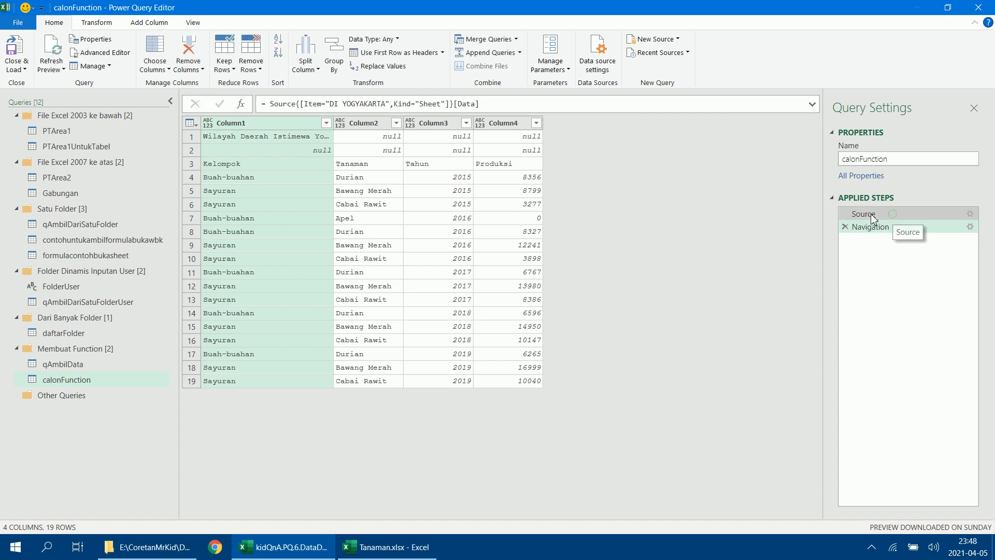
{"action": "left_click", "coordinate": [649, 107]}
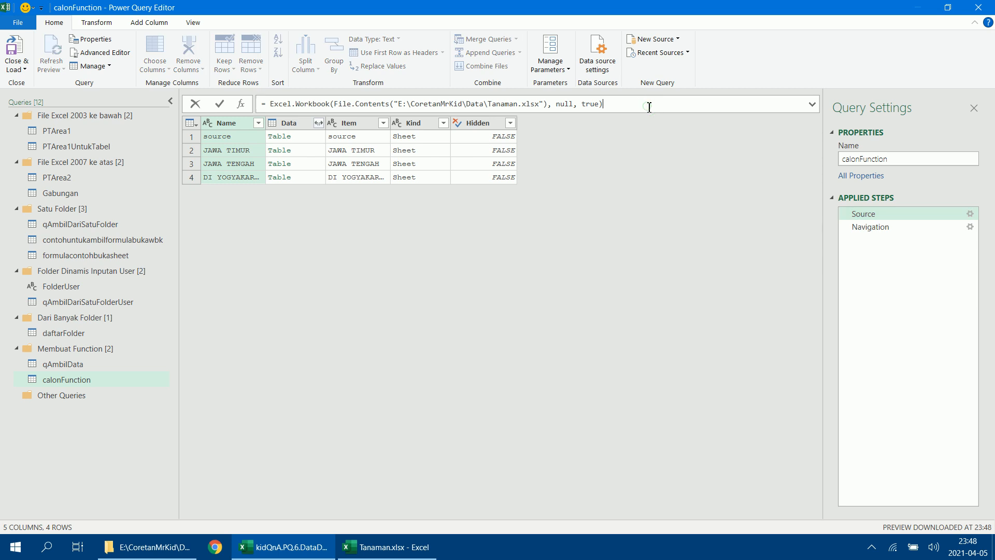
{"action": "key", "text": "ctrl+v"}
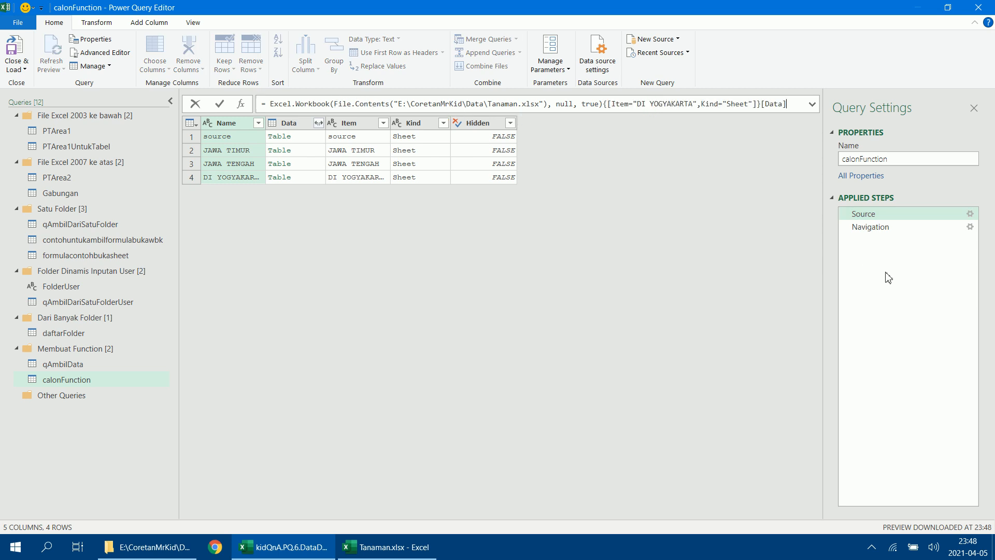
{"action": "left_click", "coordinate": [846, 227]}
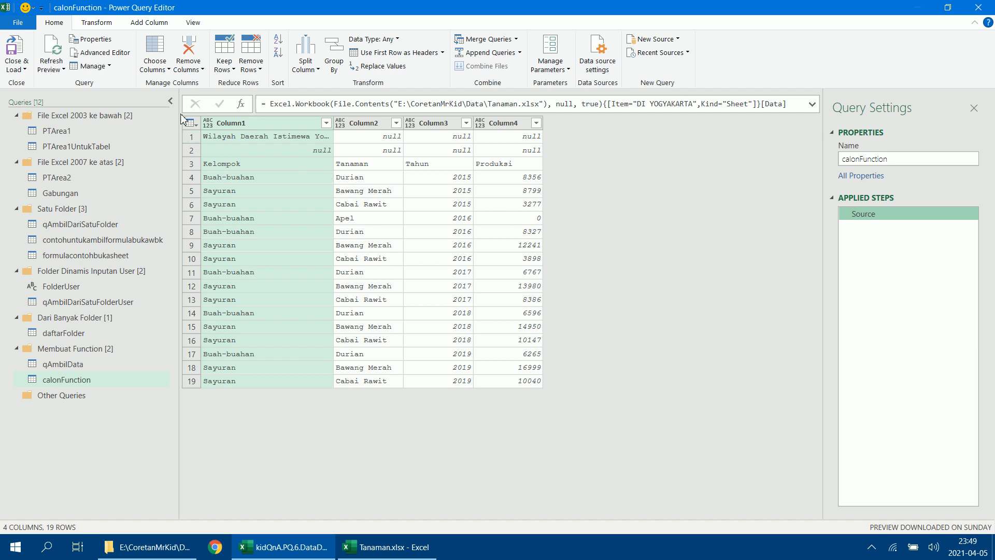
- Remove the top 2 rows of calonFunction and promote the first remaining row to column headers
{"action": "left_click", "coordinate": [250, 65]}
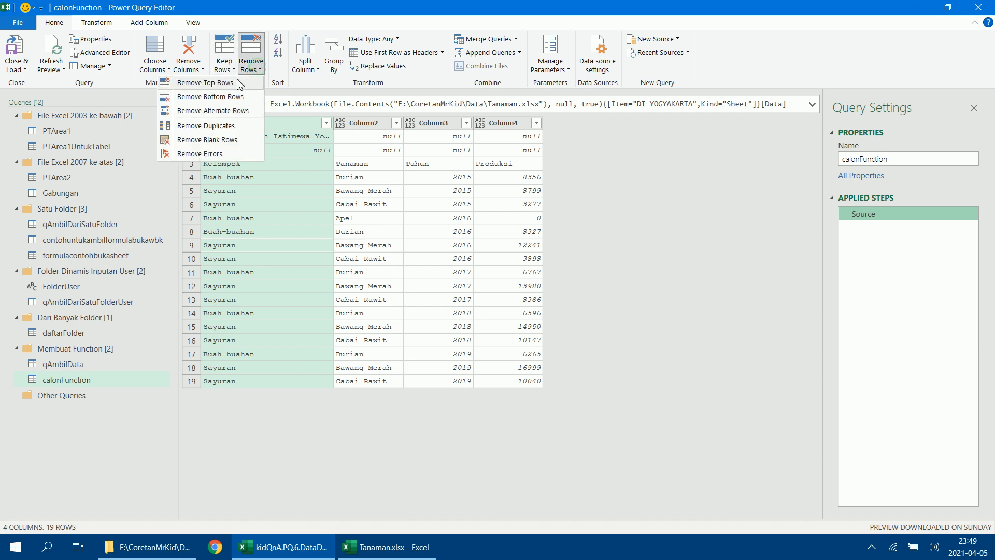
{"action": "left_click", "coordinate": [238, 83]}
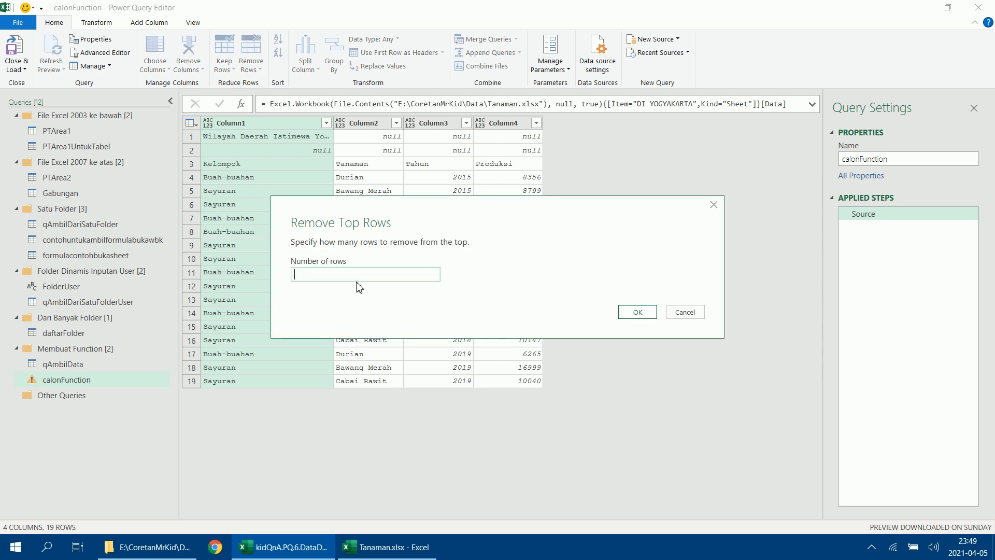
{"action": "type", "text": "2"}
{"action": "left_click", "coordinate": [637, 311]}
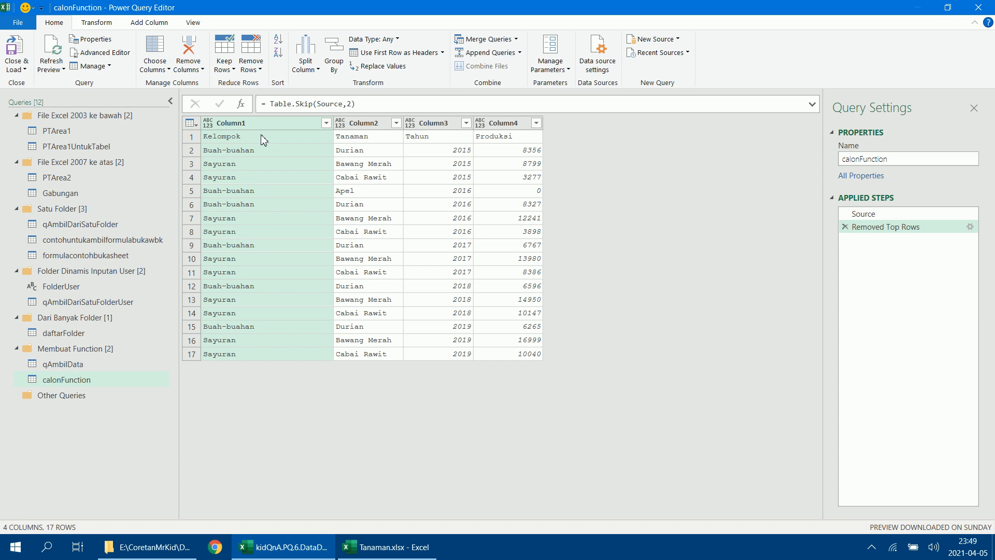
{"action": "left_click", "coordinate": [85, 26]}
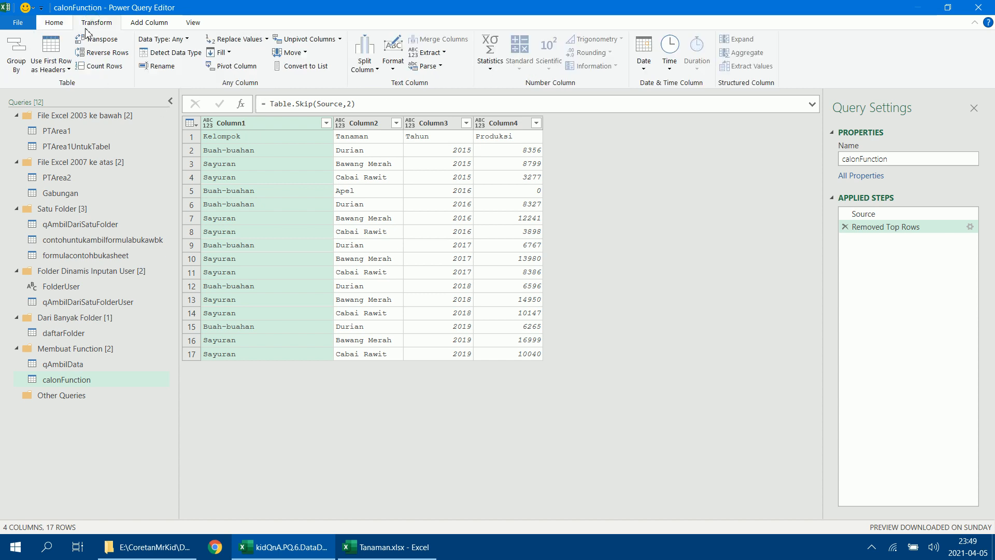
{"action": "left_click", "coordinate": [69, 70]}
{"action": "left_click", "coordinate": [50, 82]}
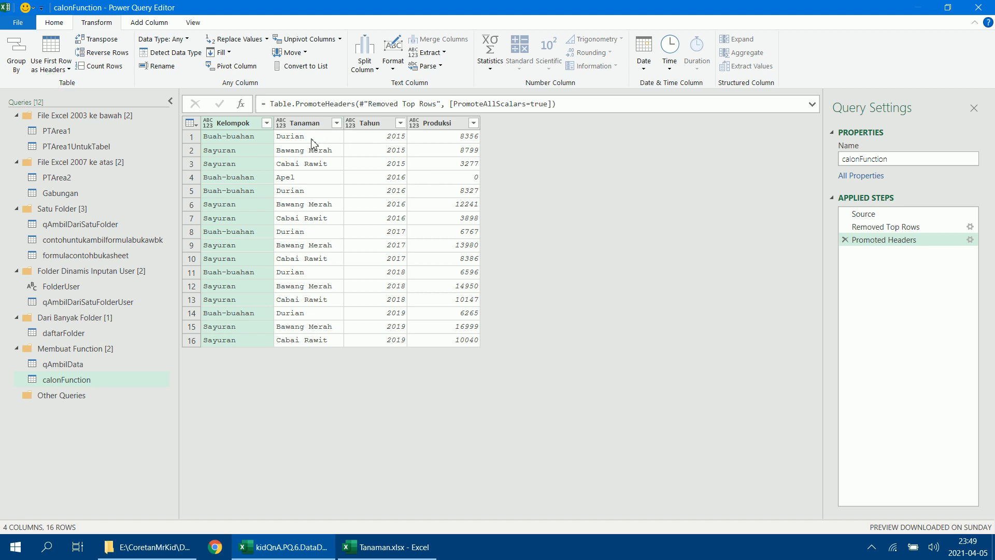
- Set the data types of Kelompok and Tanaman to Text, Tahun to Whole Number and Produksi to Decimal Number
{"action": "left_click", "coordinate": [305, 123], "text": "ctrl"}
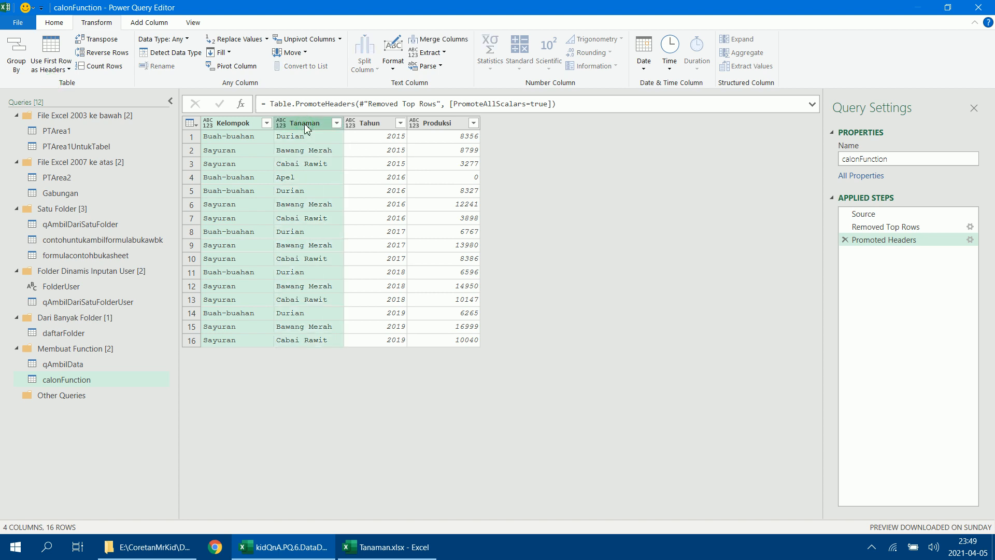
{"action": "left_click", "coordinate": [186, 39]}
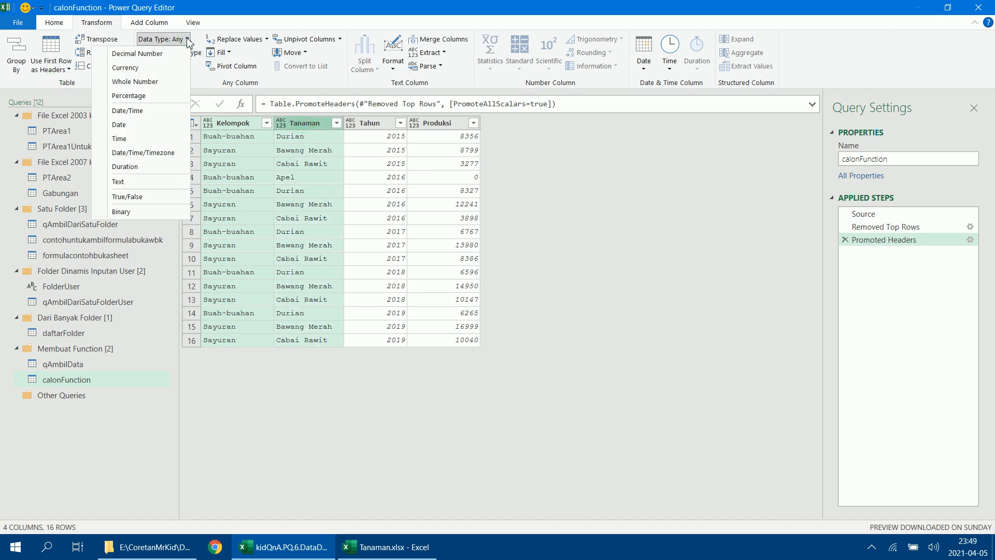
{"action": "left_click", "coordinate": [150, 180]}
{"action": "left_click", "coordinate": [376, 125]}
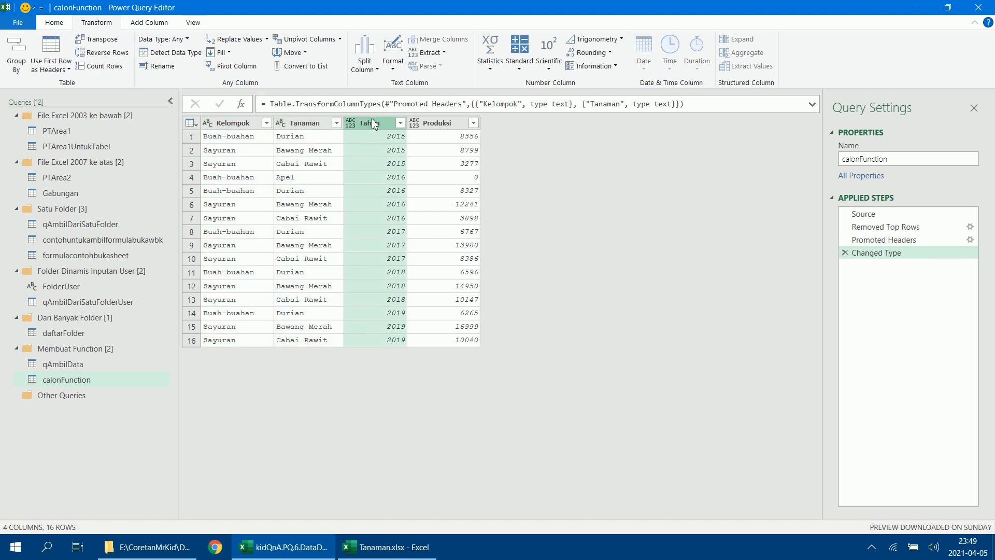
{"action": "left_click", "coordinate": [176, 40]}
{"action": "left_click", "coordinate": [155, 83]}
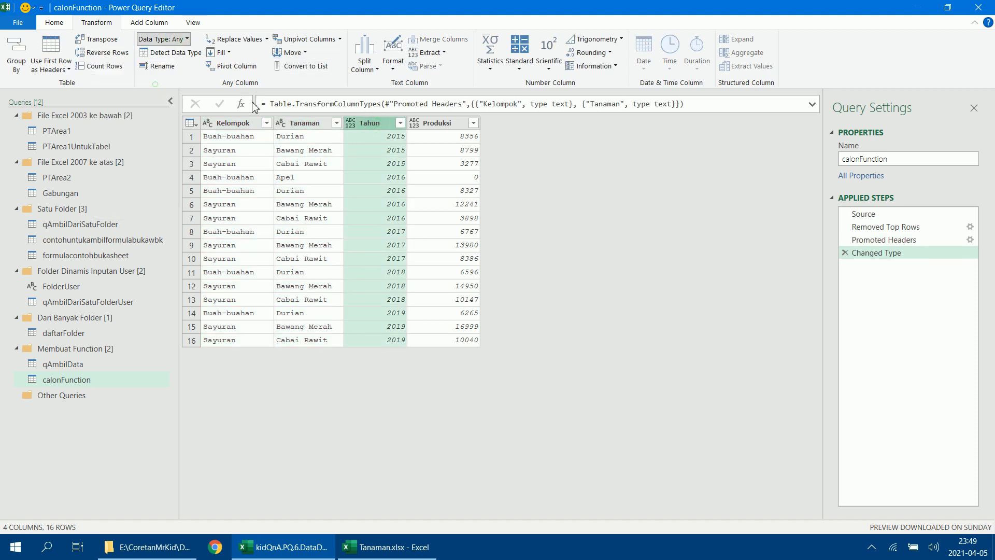
{"action": "left_click", "coordinate": [451, 139]}
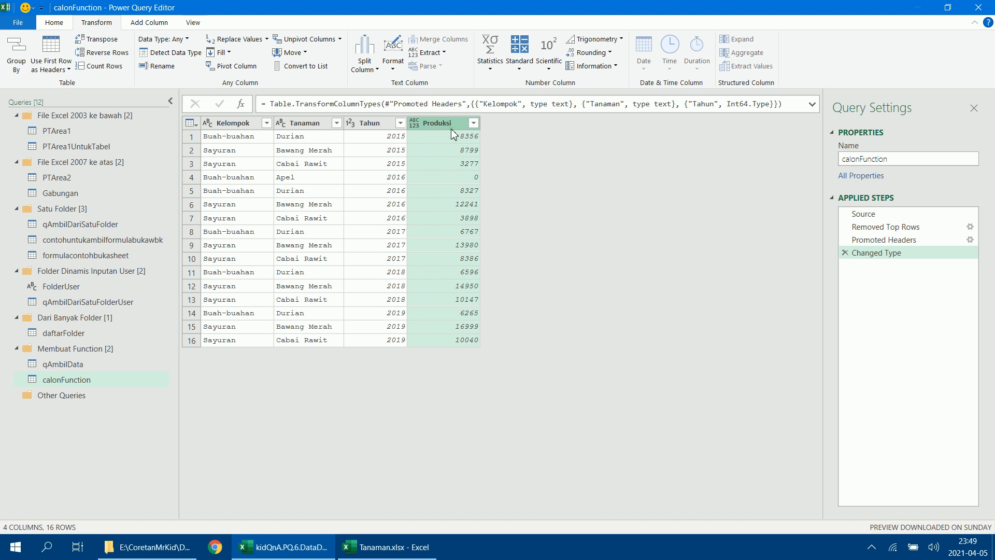
{"action": "left_click", "coordinate": [185, 40]}
{"action": "left_click", "coordinate": [138, 53]}
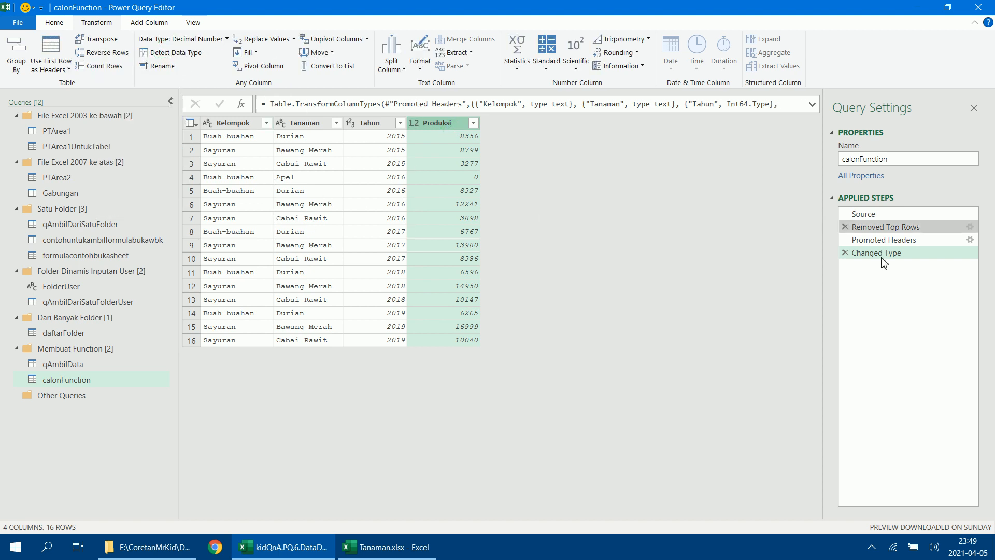
- Review the applied steps of calonFunction and compare its Source table with the JAWA TIMUR table in qAmbilData's Data column
{"action": "left_click", "coordinate": [880, 215]}
{"action": "left_click", "coordinate": [881, 227]}
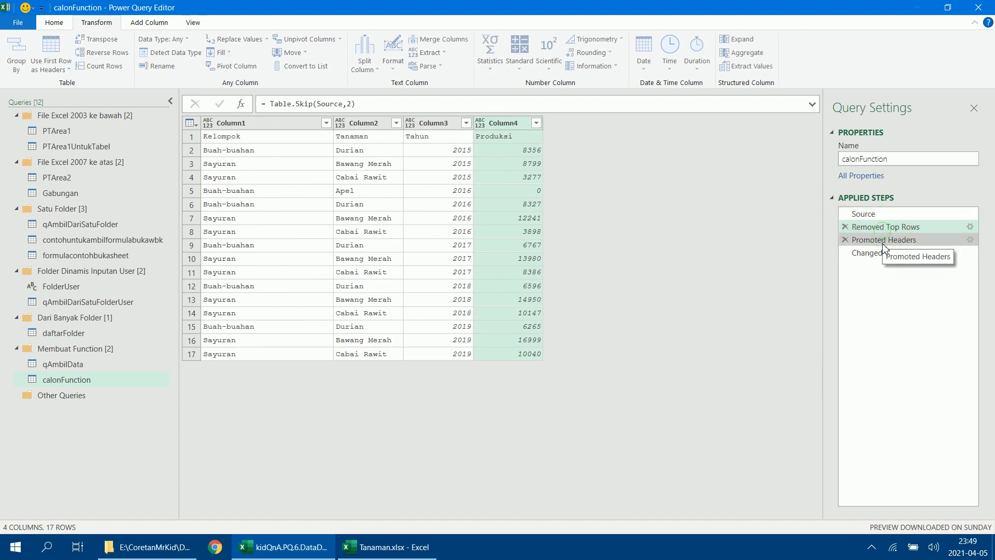
{"action": "left_click", "coordinate": [880, 239]}
{"action": "left_click", "coordinate": [882, 254]}
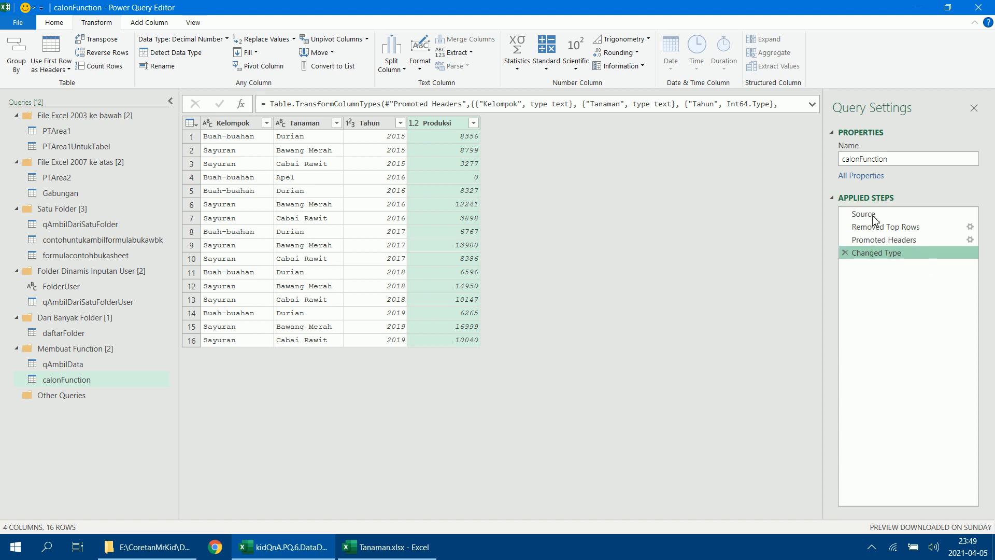
{"action": "left_click", "coordinate": [81, 364]}
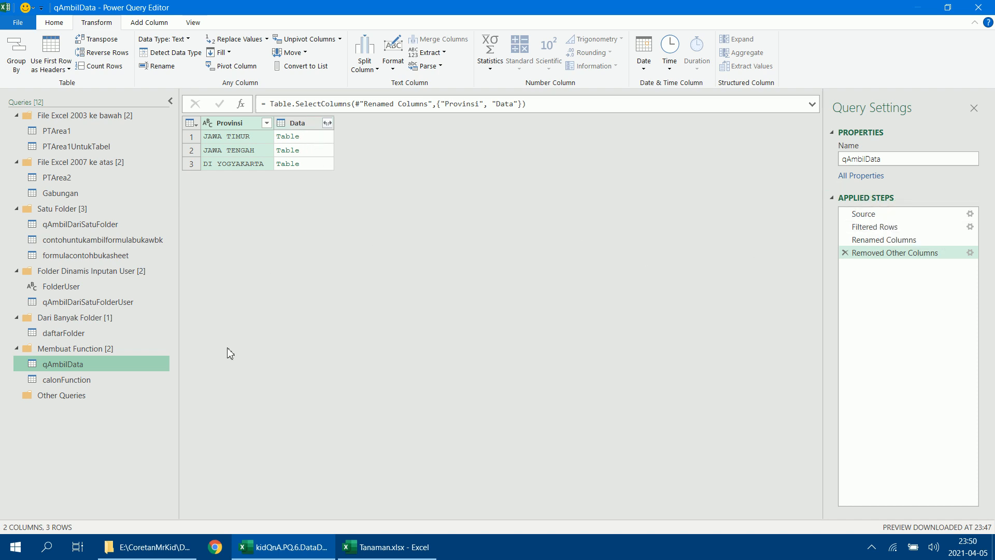
{"action": "left_click", "coordinate": [323, 137]}
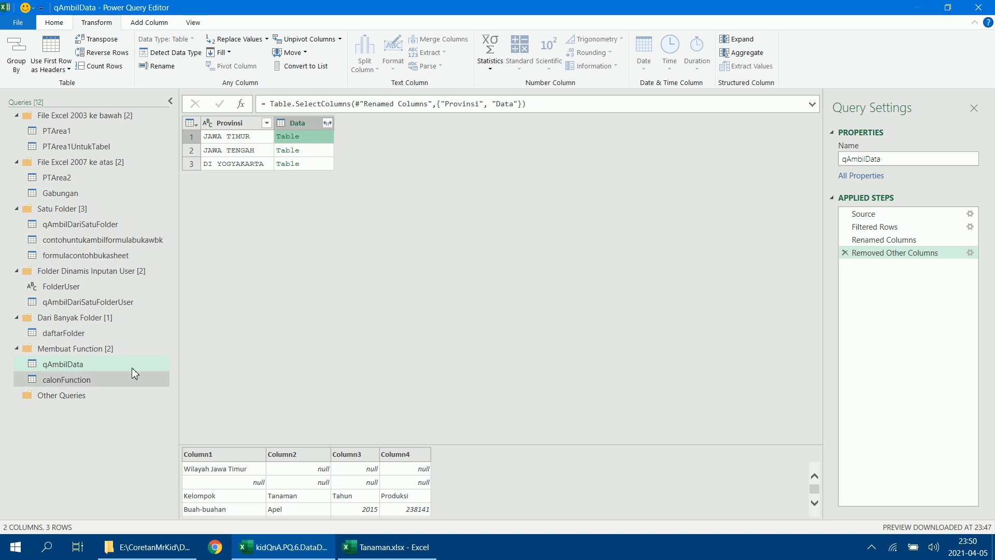
{"action": "left_click", "coordinate": [116, 382]}
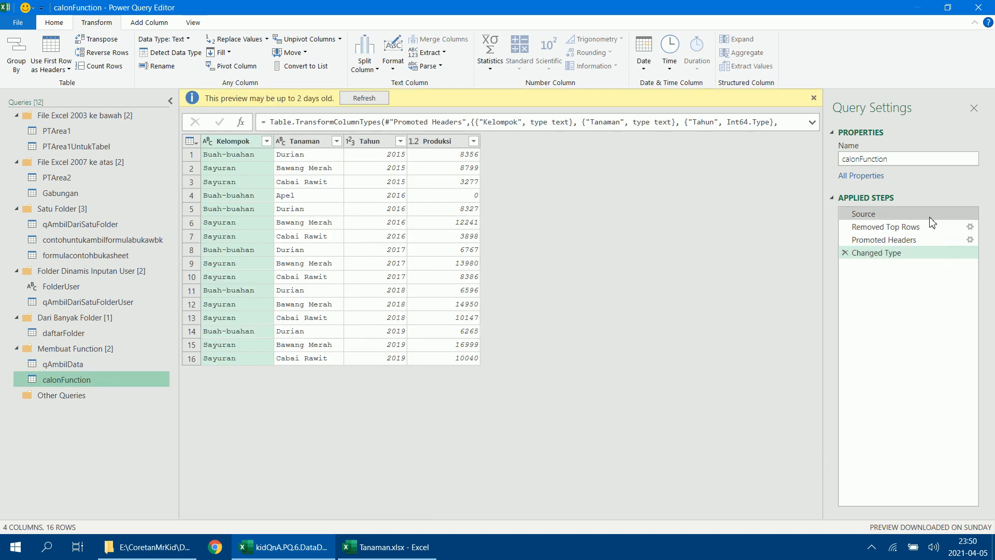
{"action": "left_click", "coordinate": [926, 215]}
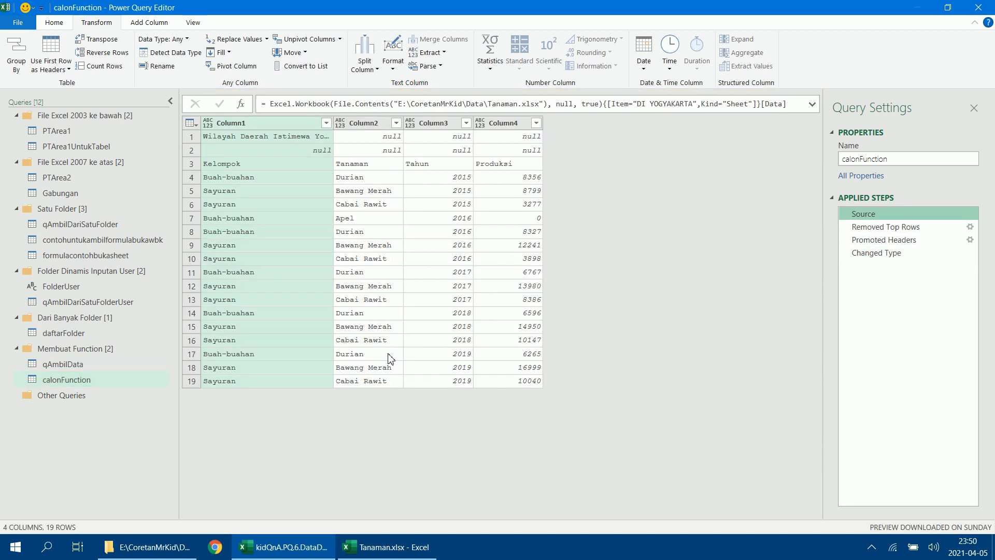
- Turn calonFunction into a function by adding the line (dataSheet as table)=> above let in its M code
{"action": "left_click", "coordinate": [110, 384]}
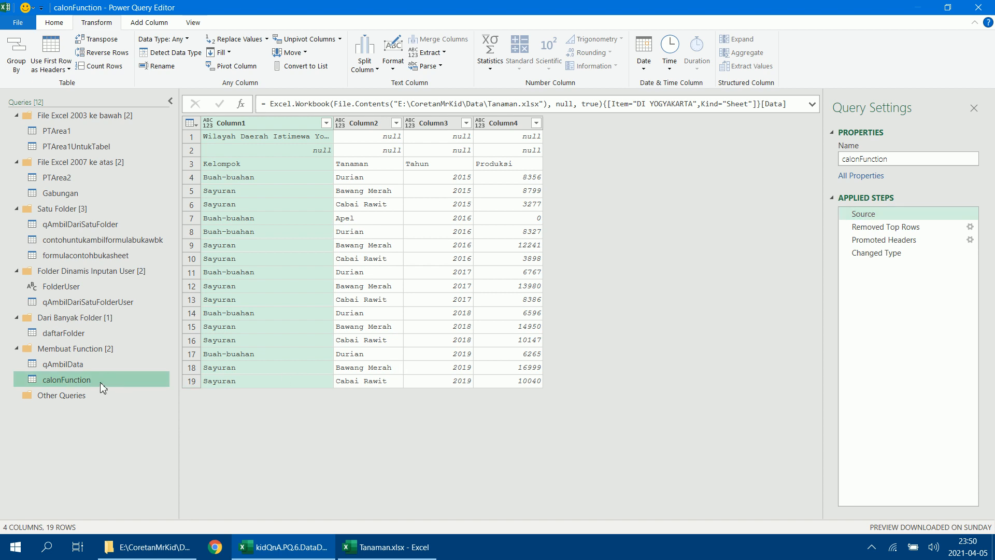
{"action": "left_click", "coordinate": [193, 23]}
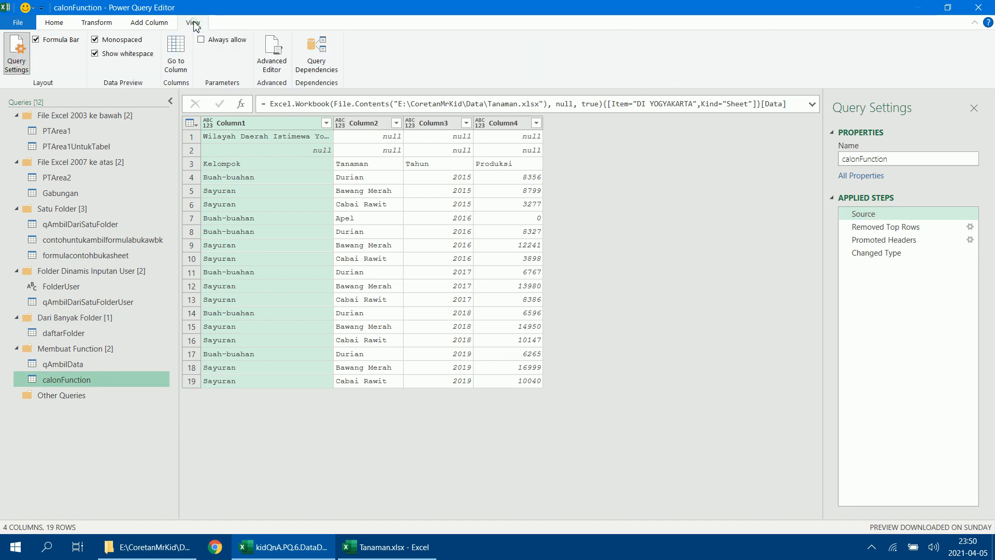
{"action": "left_click", "coordinate": [273, 63]}
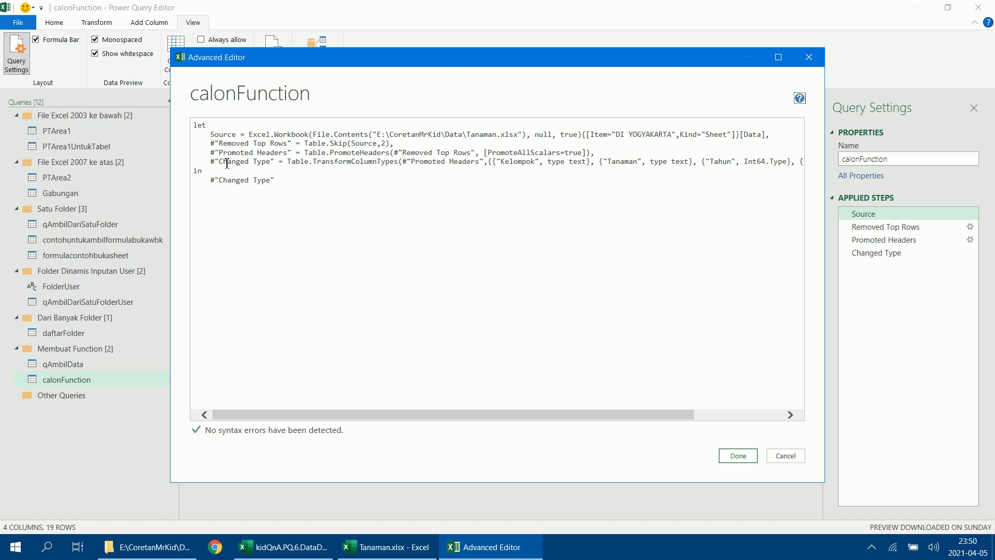
{"action": "left_click", "coordinate": [194, 127]}
{"action": "key", "text": "Return"}
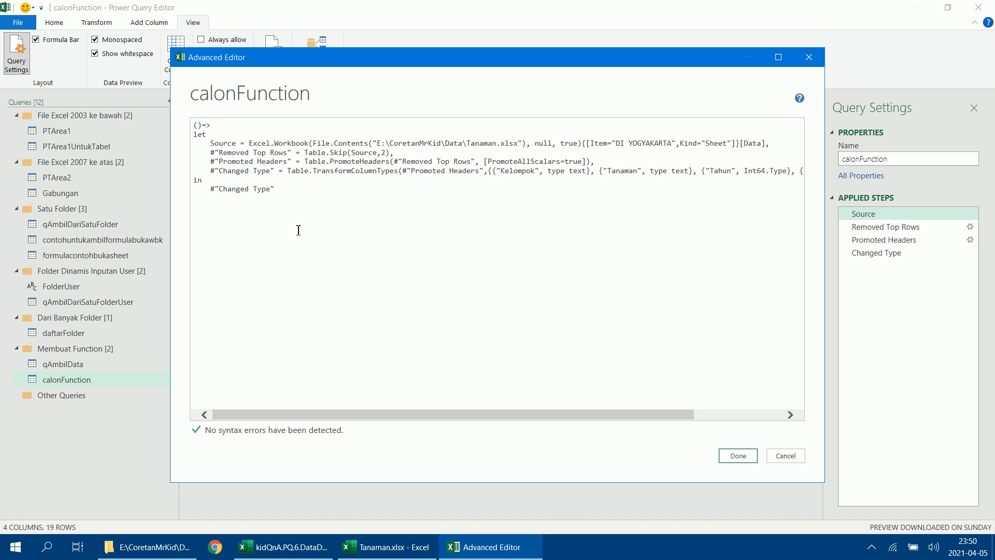
{"action": "type", "text": "ataSheet as table"}
- Replace the Excel.Workbook expression of the Source step with the dataSheet parameter and apply the edited code
{"action": "left_click_drag", "start_coordinate": [237, 127], "coordinate": [201, 129]}
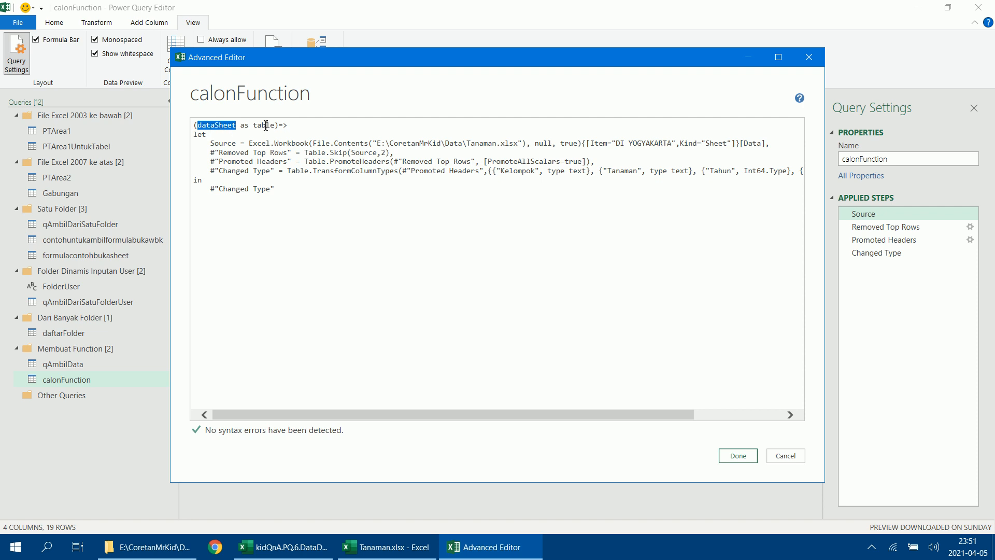
{"action": "left_click_drag", "start_coordinate": [327, 64], "coordinate": [422, 44]}
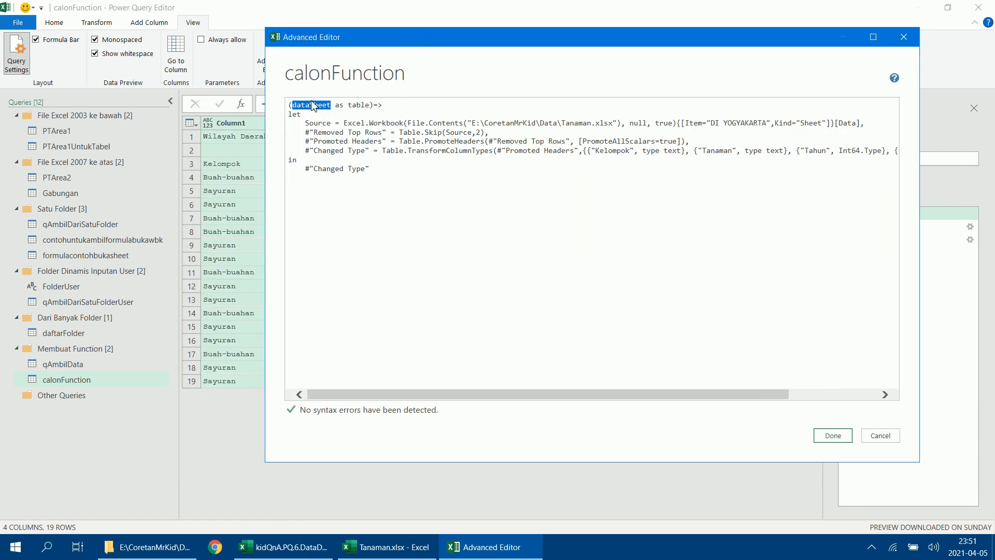
{"action": "left_click_drag", "start_coordinate": [346, 126], "coordinate": [851, 128]}
{"action": "key", "text": "Delete"}
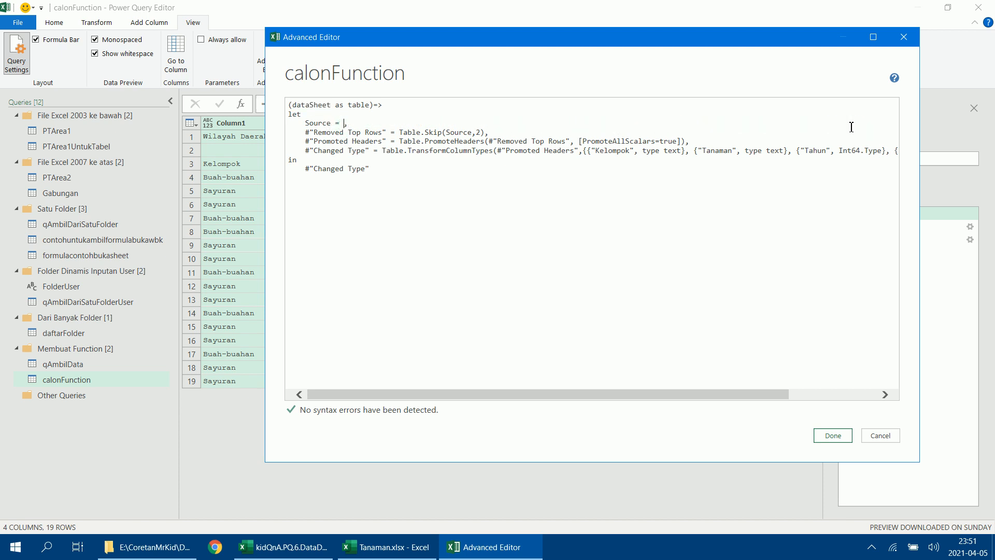
{"action": "type", "text": "dataSheet"}
{"action": "left_click", "coordinate": [825, 440]}
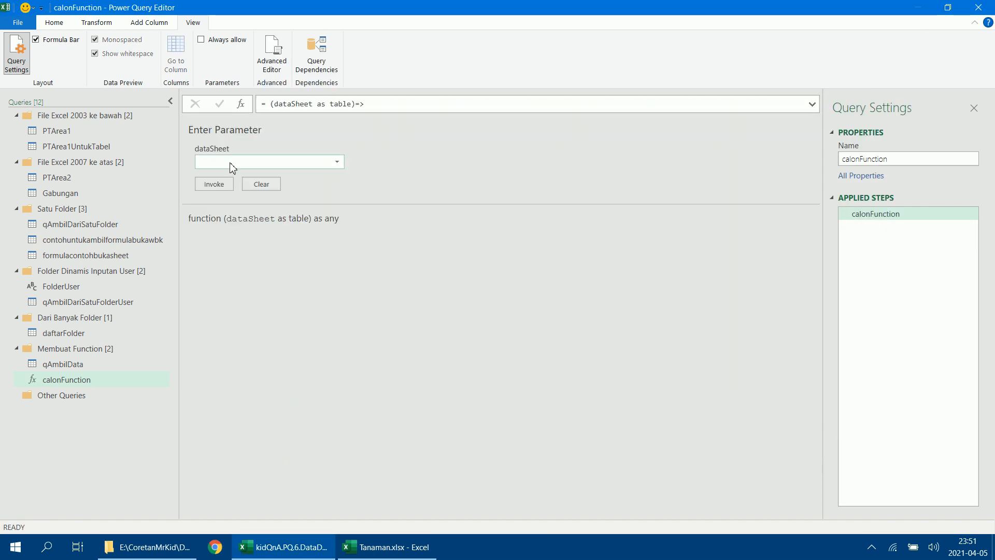
- Rename the calonFunction query as functionAmbilData and move it above qAmbilData in the Membuat Function group
{"action": "left_click", "coordinate": [86, 382]}
{"action": "right_click", "coordinate": [86, 382]}
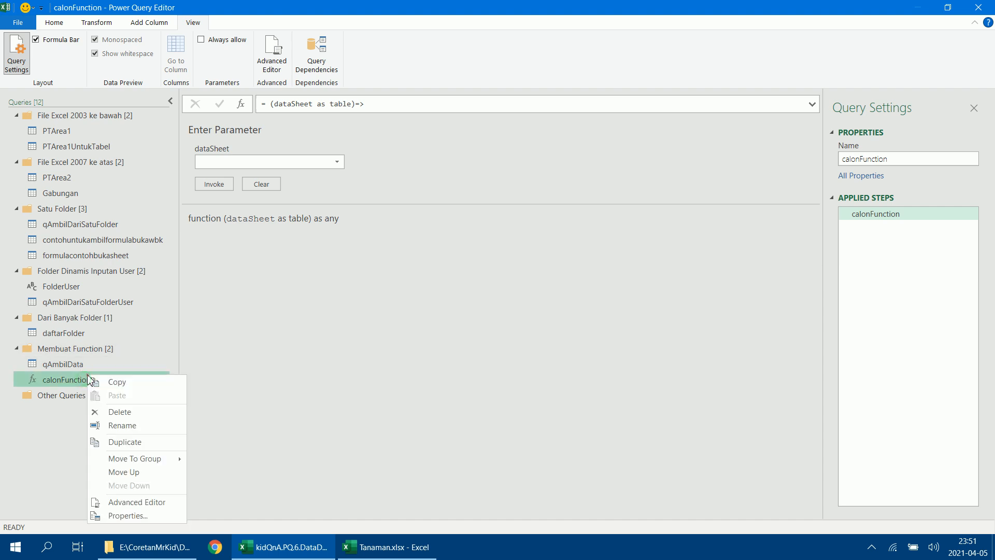
{"action": "left_click", "coordinate": [128, 429]}
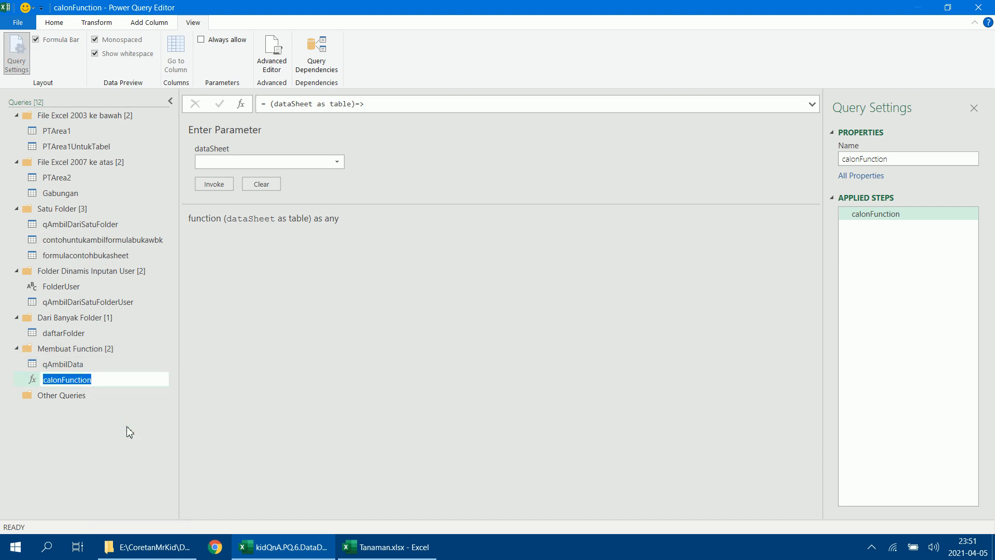
{"action": "type", "text": "fu"}
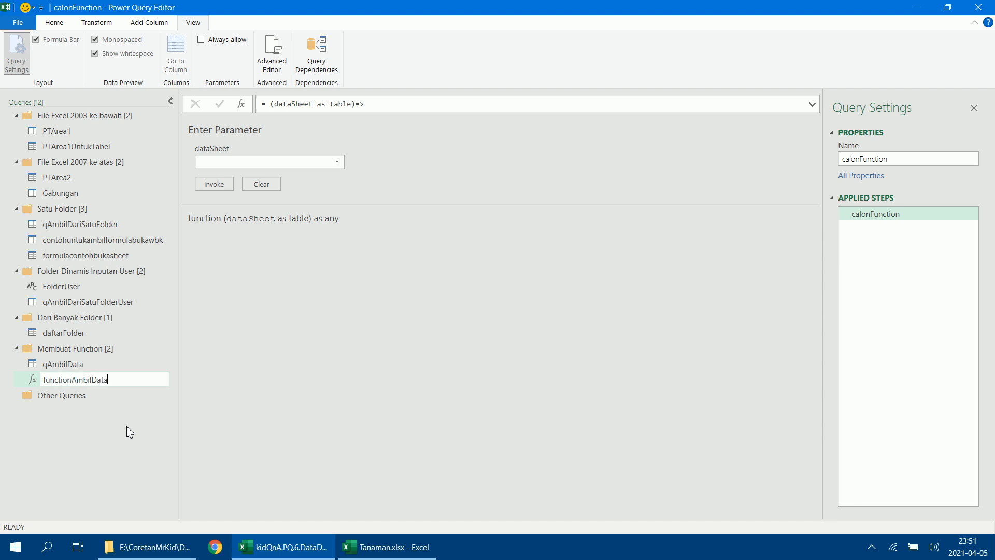
{"action": "key", "text": "Return"}
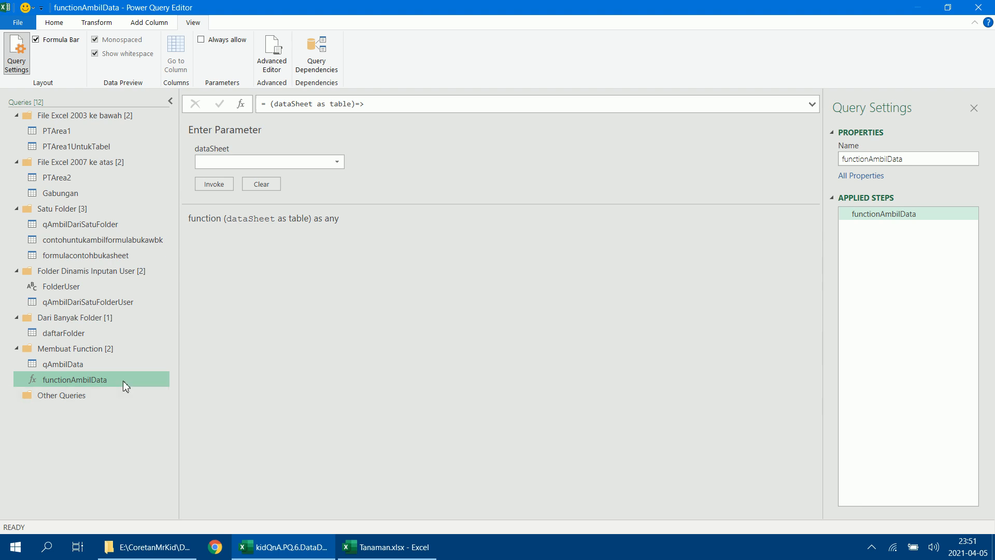
{"action": "left_click_drag", "start_coordinate": [117, 378], "coordinate": [114, 361]}
- Set up a custom function invocation in qAmbilData with the new column name dataFinal and the function query functionAmbilData
{"action": "left_click", "coordinate": [108, 380]}
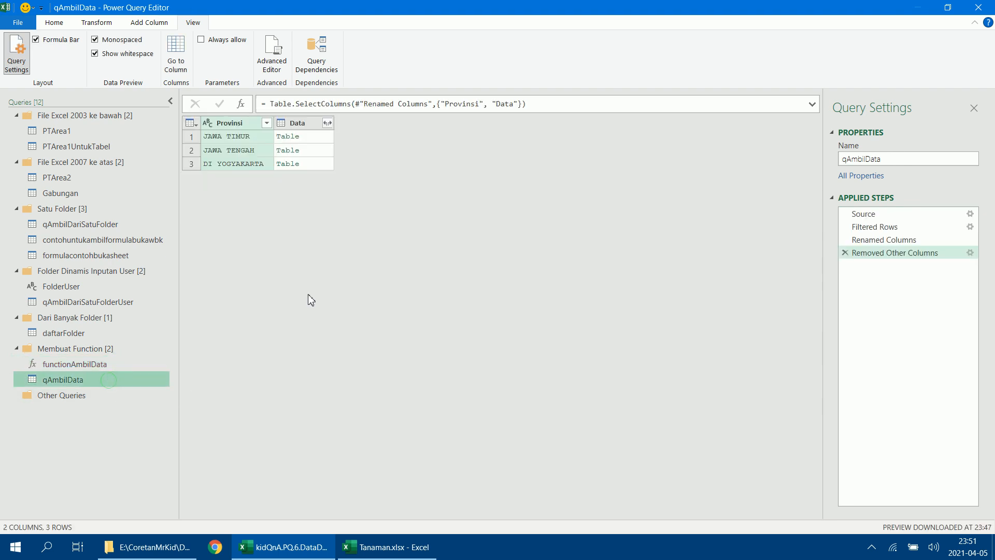
{"action": "left_click", "coordinate": [320, 139]}
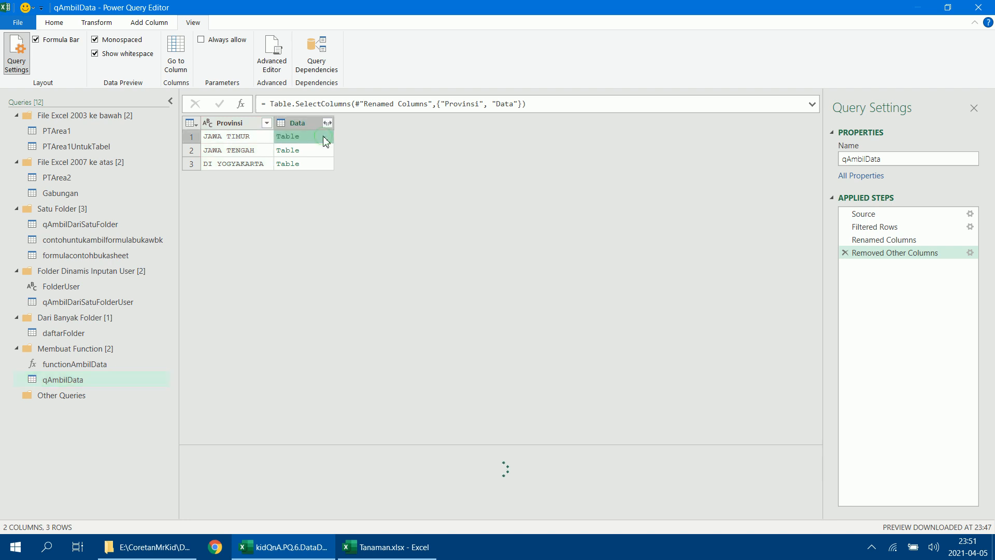
{"action": "left_click", "coordinate": [311, 124]}
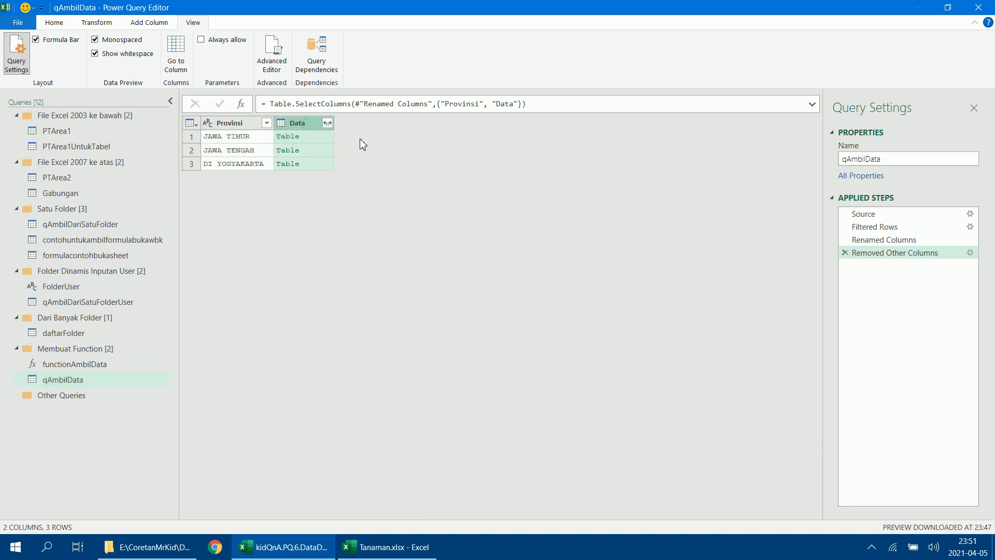
{"action": "left_click", "coordinate": [157, 24]}
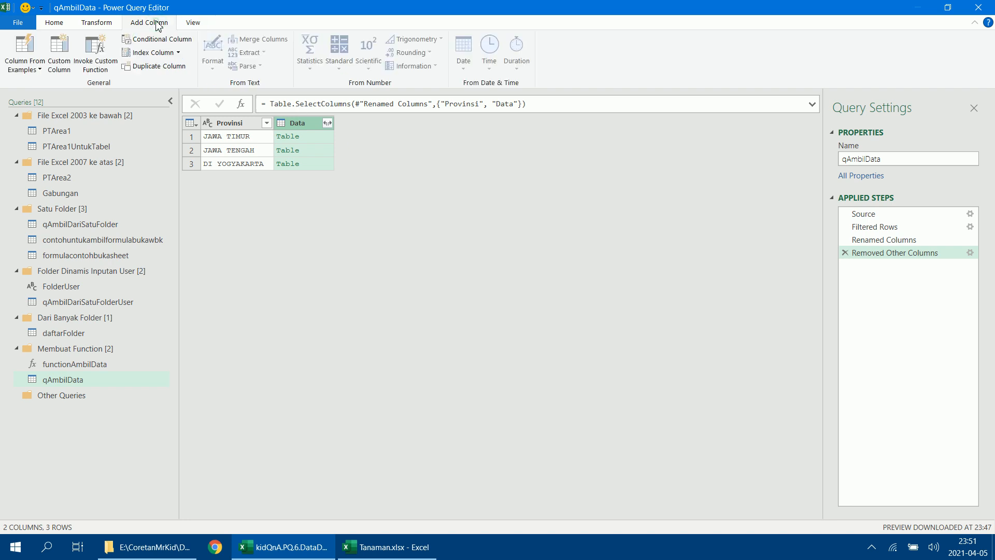
{"action": "left_click", "coordinate": [103, 72]}
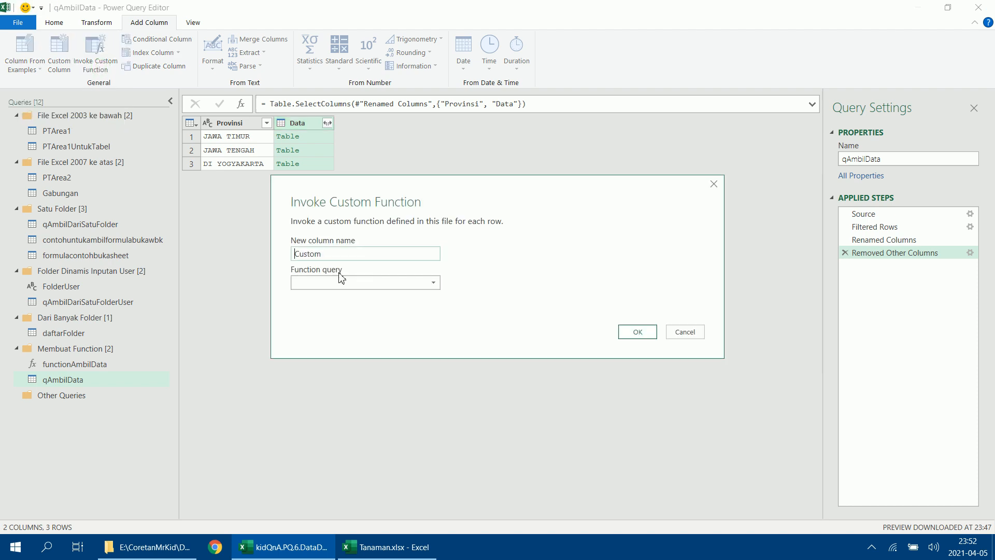
{"action": "left_click_drag", "start_coordinate": [327, 254], "coordinate": [290, 246]}
{"action": "type", "text": "dataFinal"}
{"action": "left_click", "coordinate": [377, 281]}
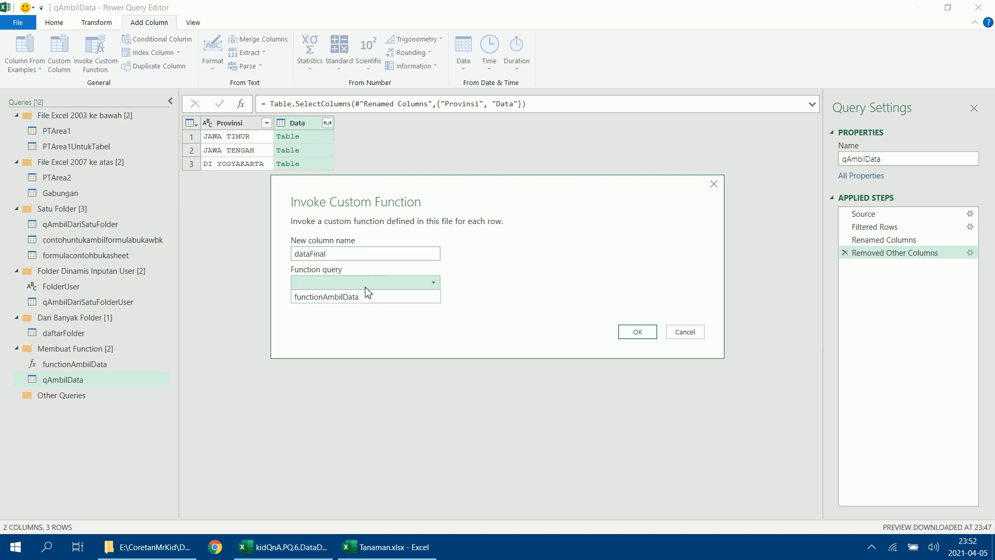
{"action": "left_click", "coordinate": [338, 299]}
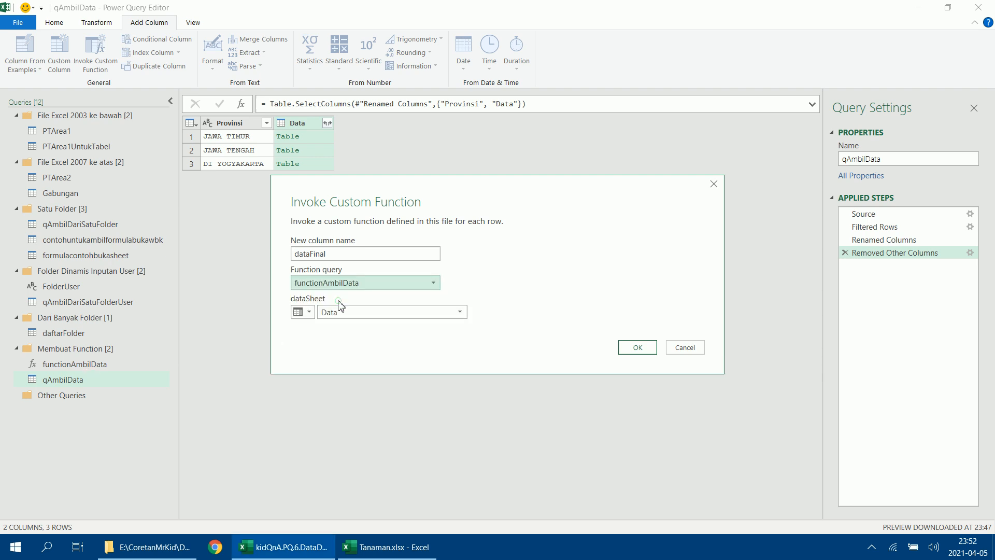
- Supply the Data column by column name as the dataSheet argument and add the invoked function column
{"action": "left_click", "coordinate": [309, 312]}
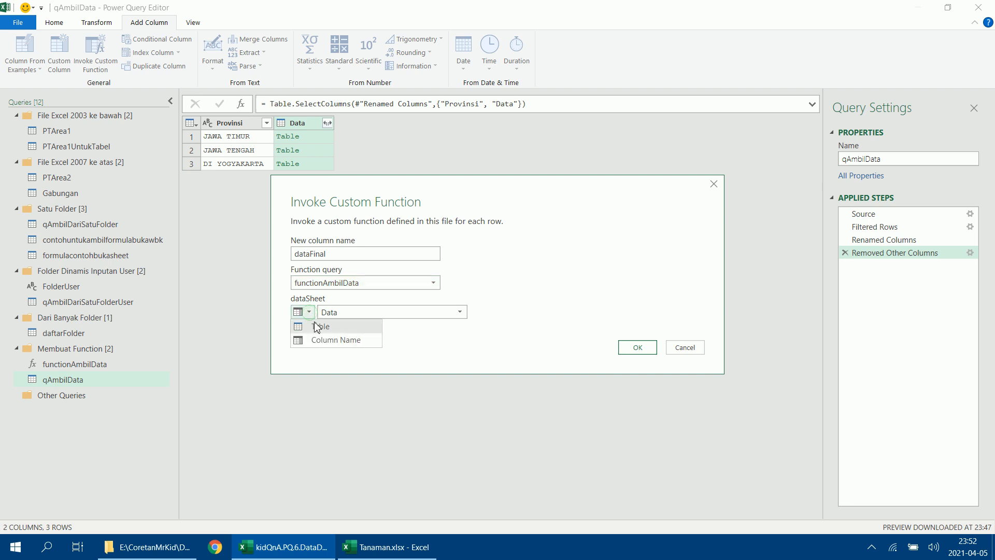
{"action": "left_click", "coordinate": [336, 341]}
{"action": "left_click", "coordinate": [359, 314]}
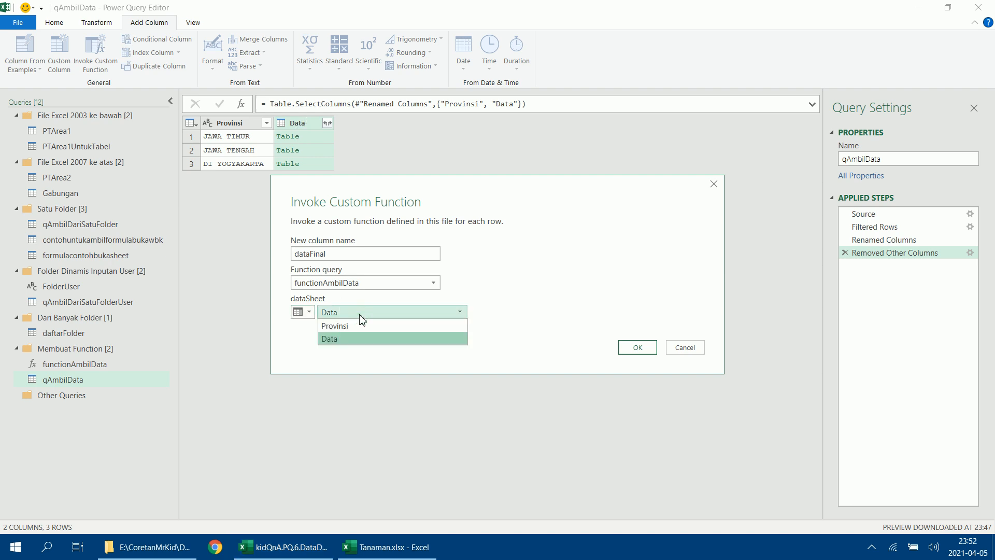
{"action": "left_click", "coordinate": [358, 340]}
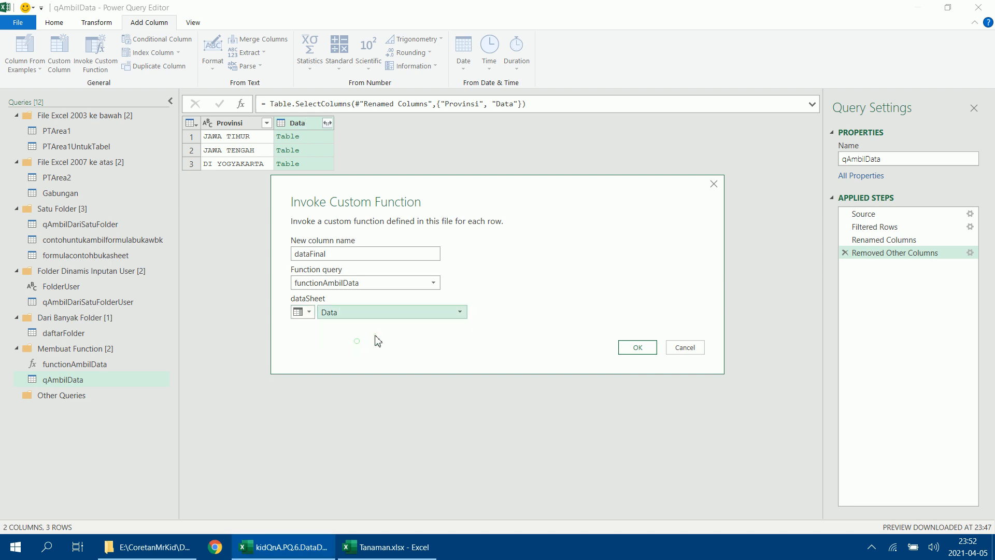
{"action": "left_click", "coordinate": [637, 348]}
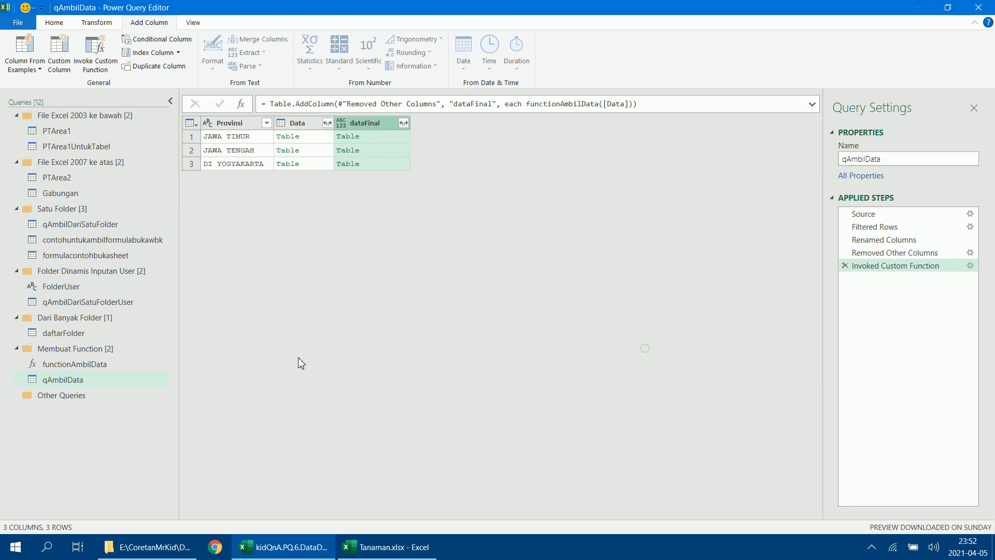
- Preview the JAWA TIMUR table in dataFinal and remove the Data column from qAmbilData
{"action": "left_click", "coordinate": [400, 139]}
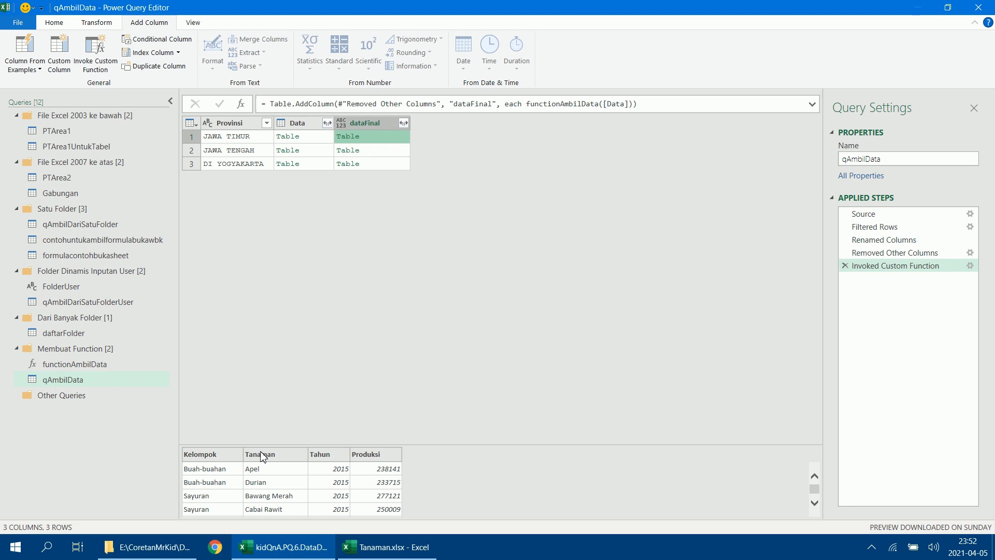
{"action": "left_click", "coordinate": [311, 127]}
{"action": "right_click", "coordinate": [312, 125]}
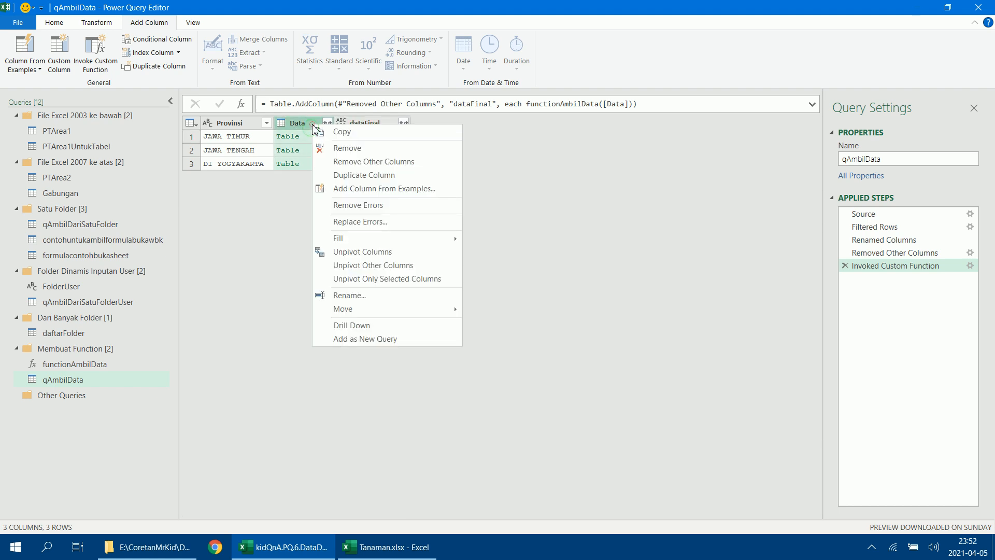
{"action": "left_click", "coordinate": [366, 150]}
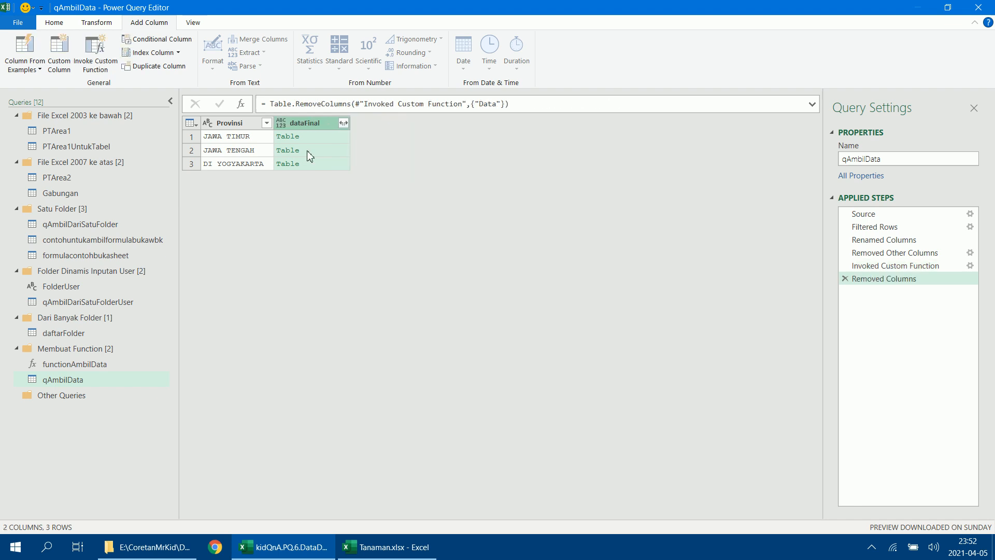
- Expand dataFinal into Kelompok, Tanaman, Tahun and Produksi without the original column name as prefix
{"action": "left_click", "coordinate": [343, 125]}
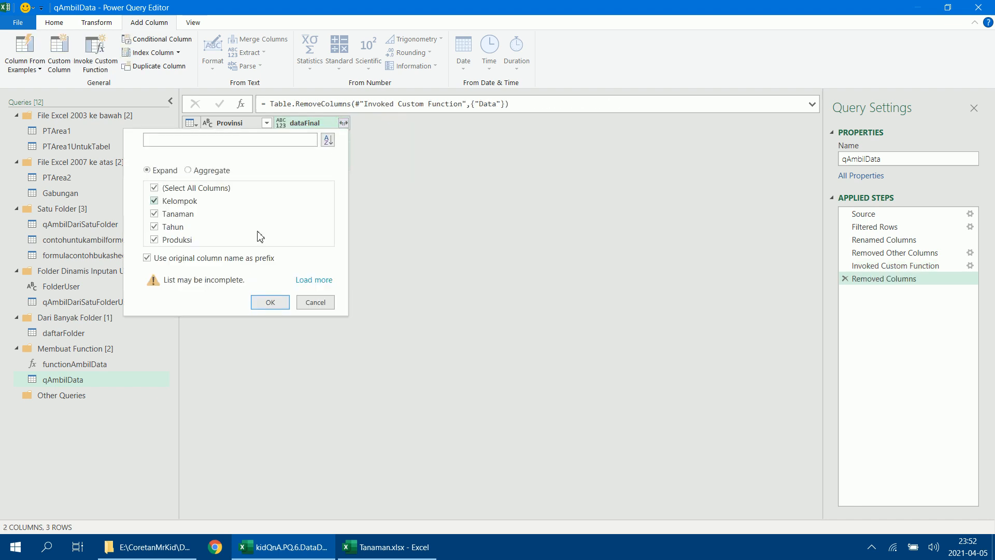
{"action": "left_click", "coordinate": [314, 280]}
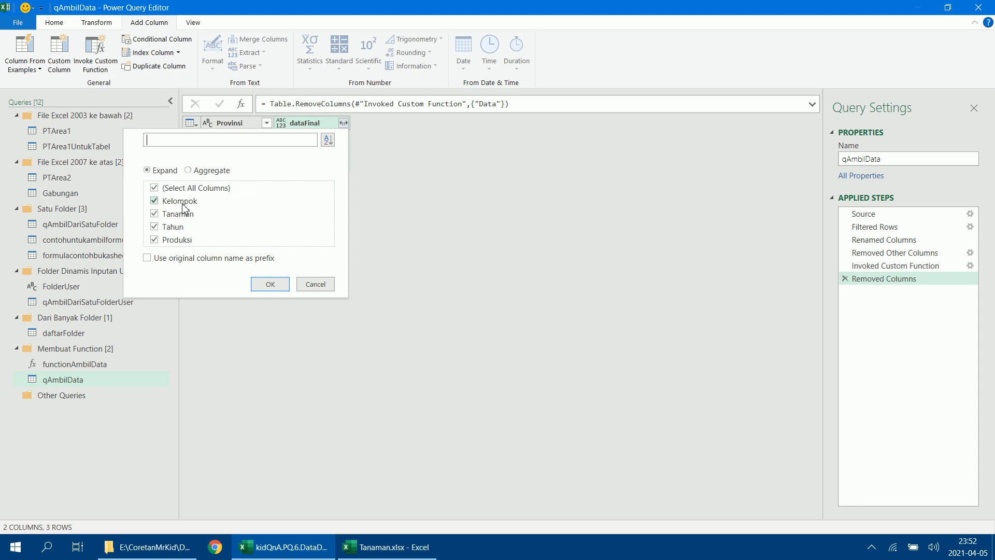
{"action": "left_click", "coordinate": [270, 286]}
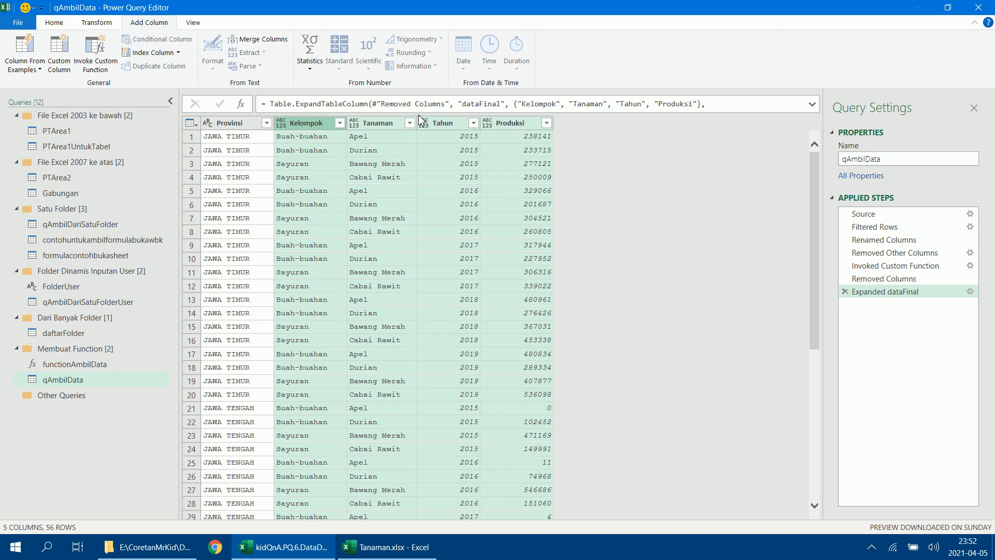
- Set the data type of the Kelompok and Tanaman columns in qAmbilData to Text
{"action": "left_click", "coordinate": [381, 129], "text": "shift"}
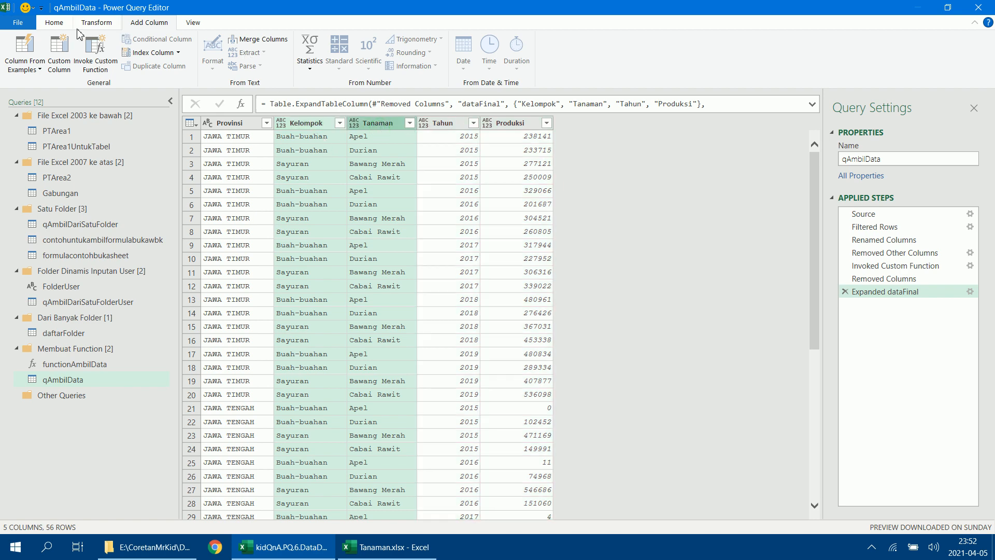
{"action": "left_click", "coordinate": [54, 22]}
{"action": "left_click", "coordinate": [372, 39]}
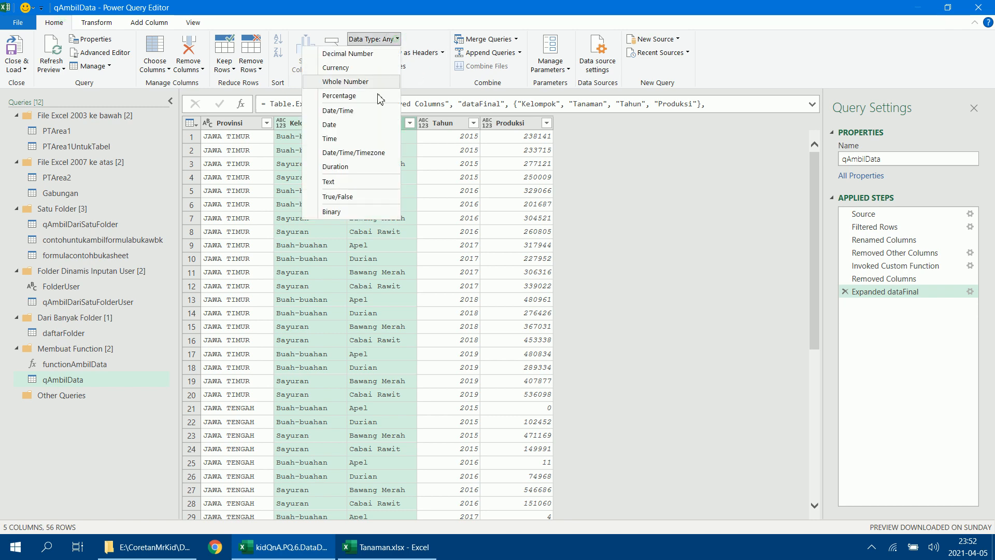
{"action": "left_click", "coordinate": [336, 181]}
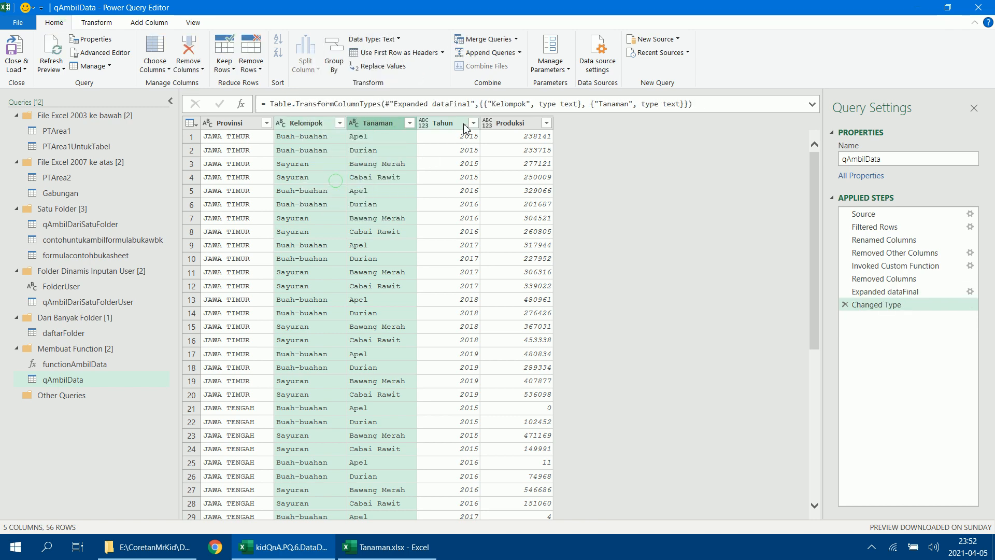
- Set the Tahun column's data type to Whole Number and the Produksi column's to Decimal Number
{"action": "left_click", "coordinate": [464, 126]}
{"action": "left_click", "coordinate": [392, 39]}
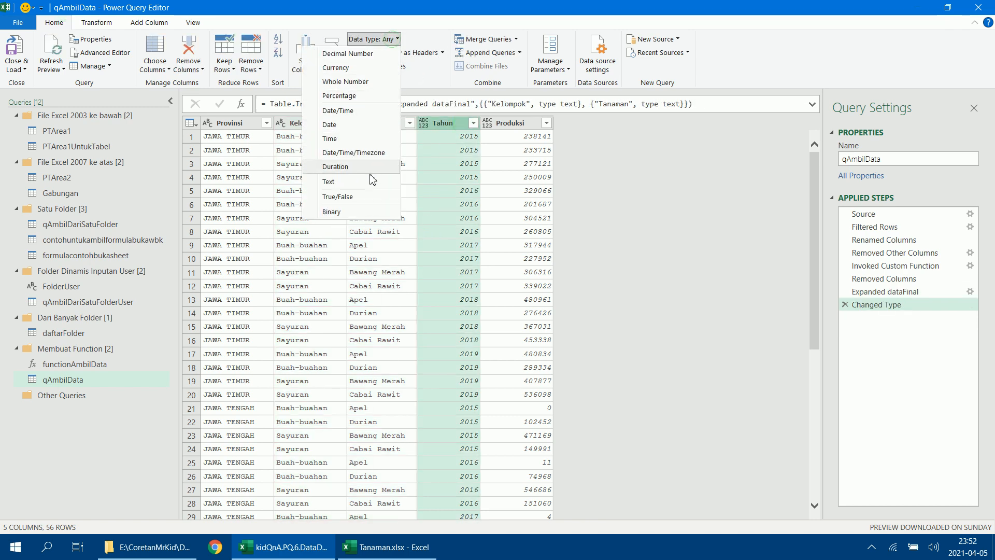
{"action": "left_click", "coordinate": [362, 86]}
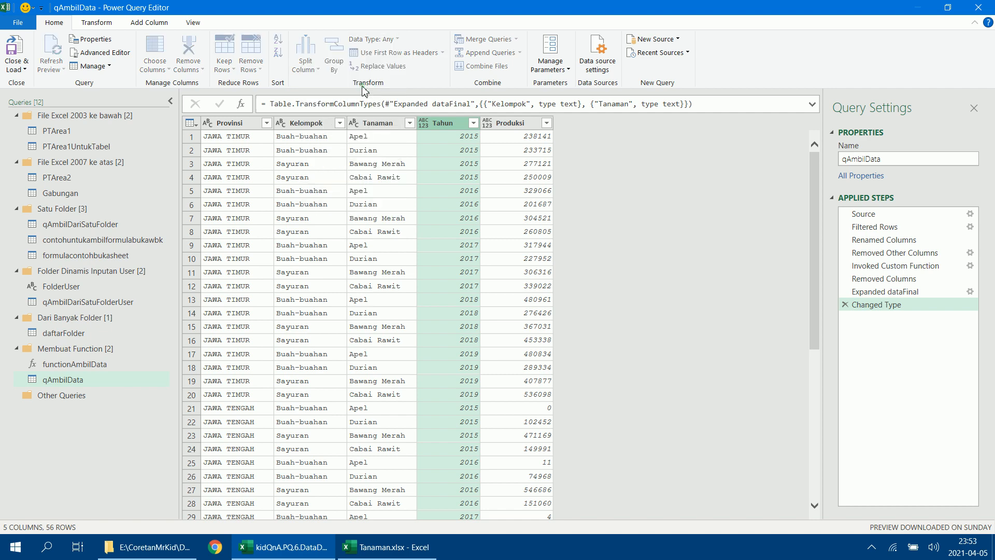
{"action": "left_click", "coordinate": [513, 124]}
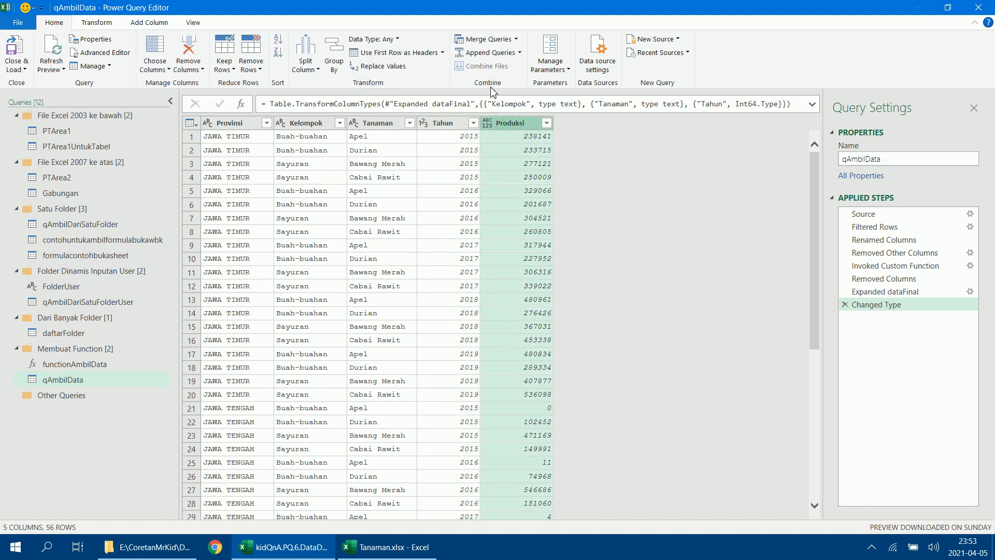
{"action": "left_click", "coordinate": [396, 40]}
{"action": "left_click", "coordinate": [372, 53]}
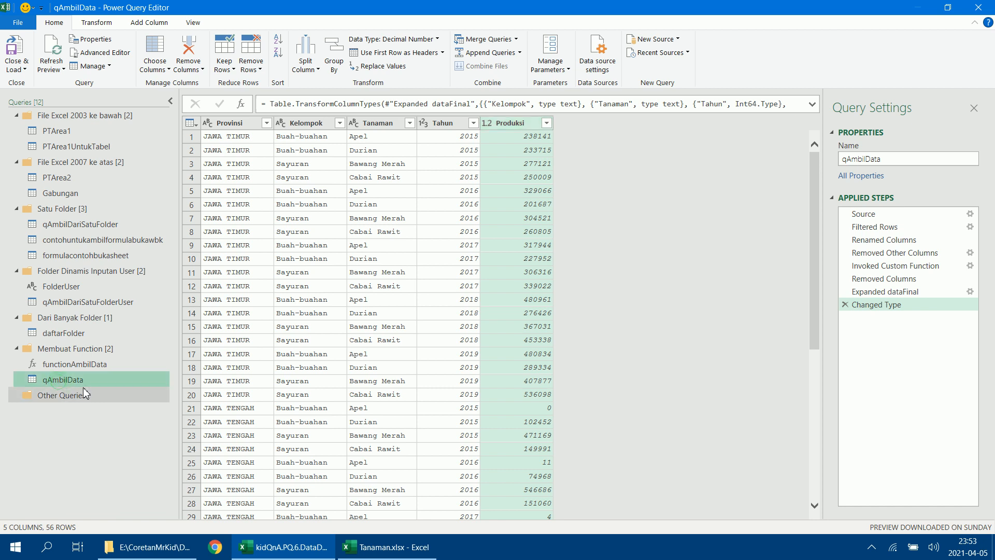
- Close the Power Query Editor and load the new queries as Only Create Connection
{"action": "left_click", "coordinate": [25, 69]}
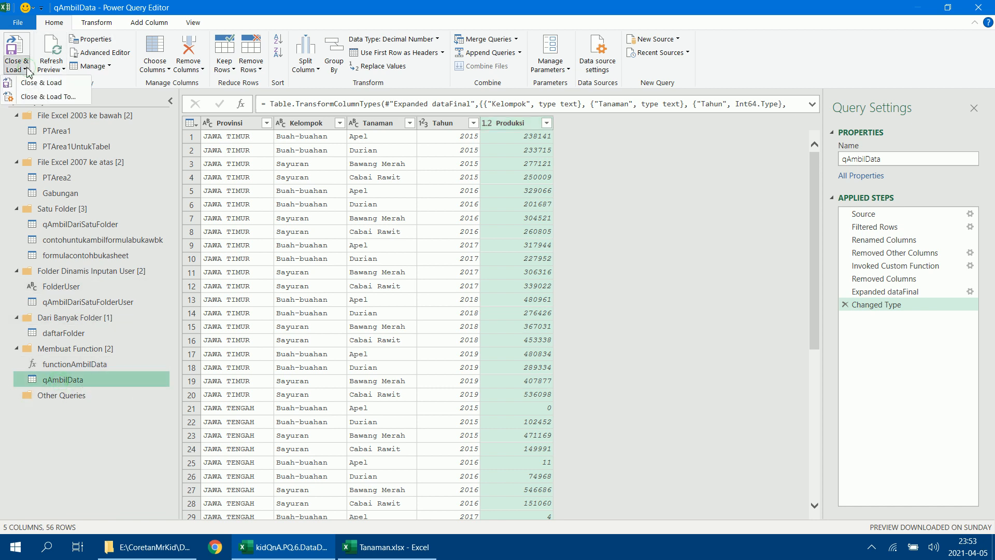
{"action": "left_click", "coordinate": [52, 99]}
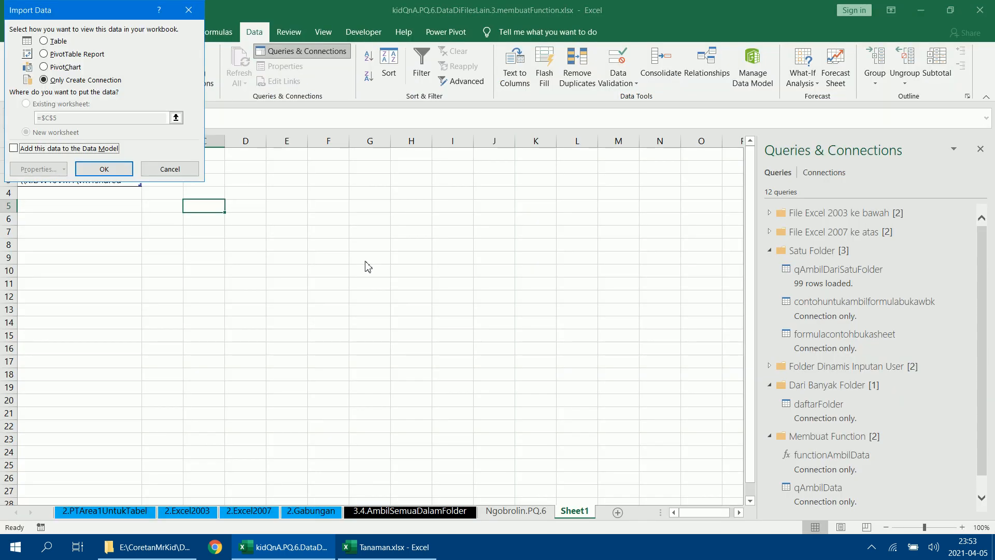
{"action": "left_click", "coordinate": [104, 168]}
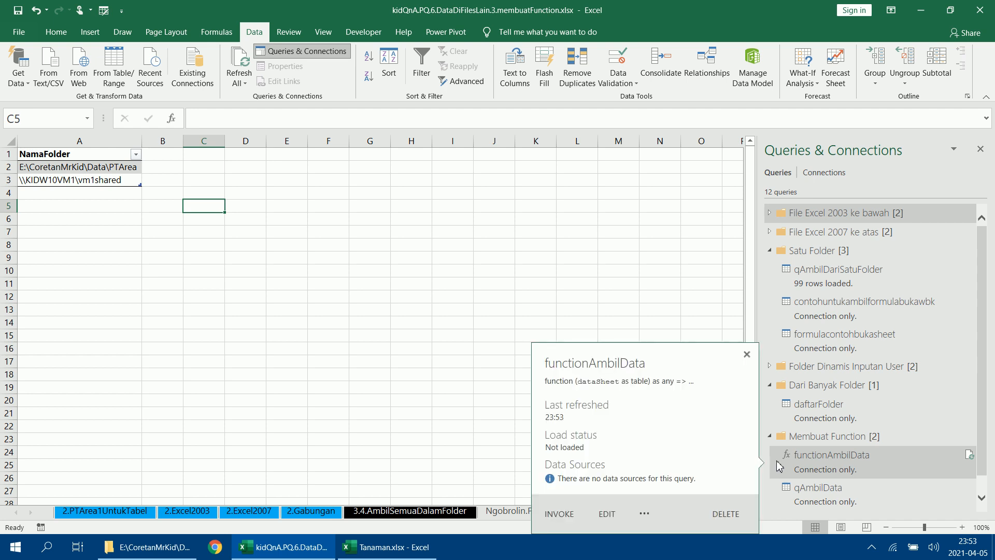
- Collapse the Satu Folder and Dari Banyak Folder groups and load qAmbilData as a table at cell C5 of Sheet1
{"action": "left_click", "coordinate": [769, 252]}
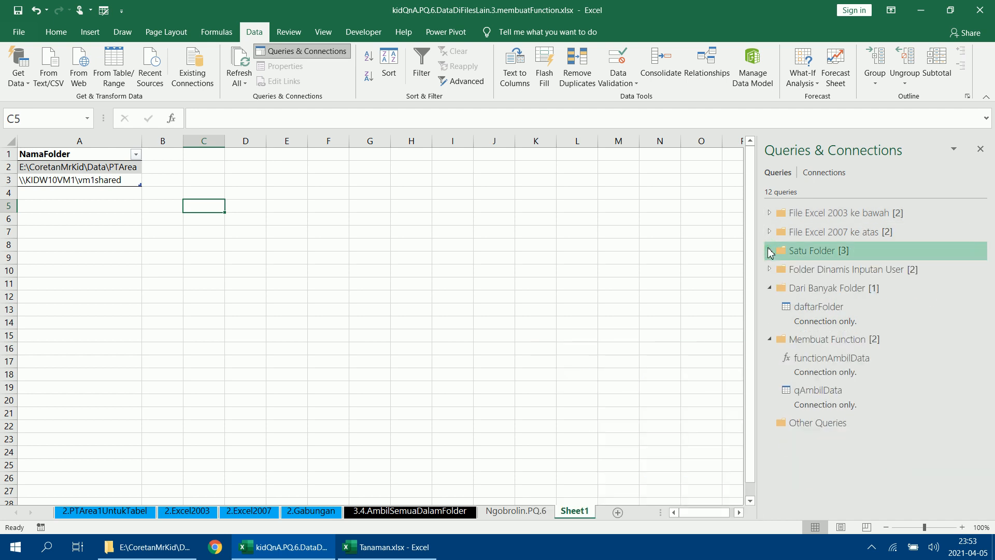
{"action": "left_click", "coordinate": [770, 291]}
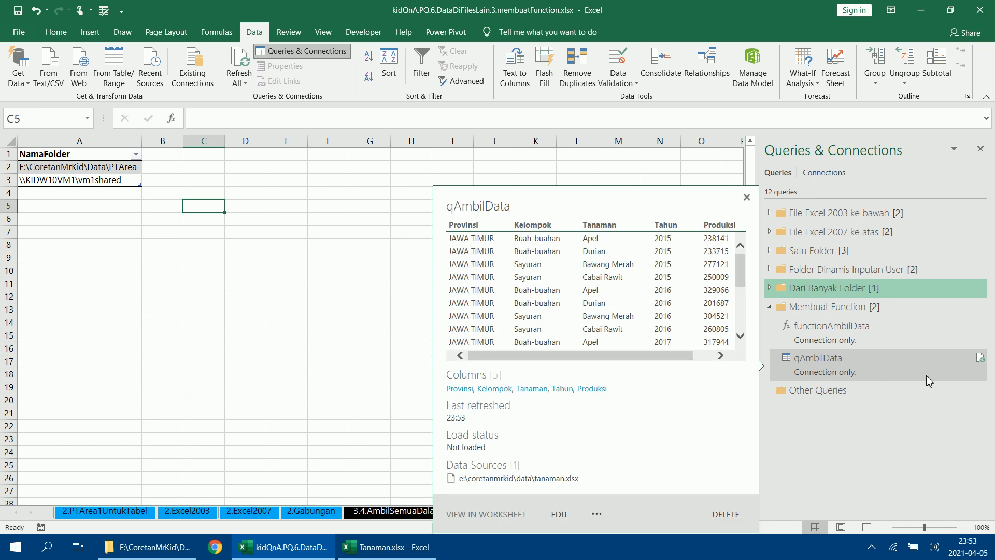
{"action": "left_click", "coordinate": [928, 381]}
{"action": "right_click", "coordinate": [927, 381]}
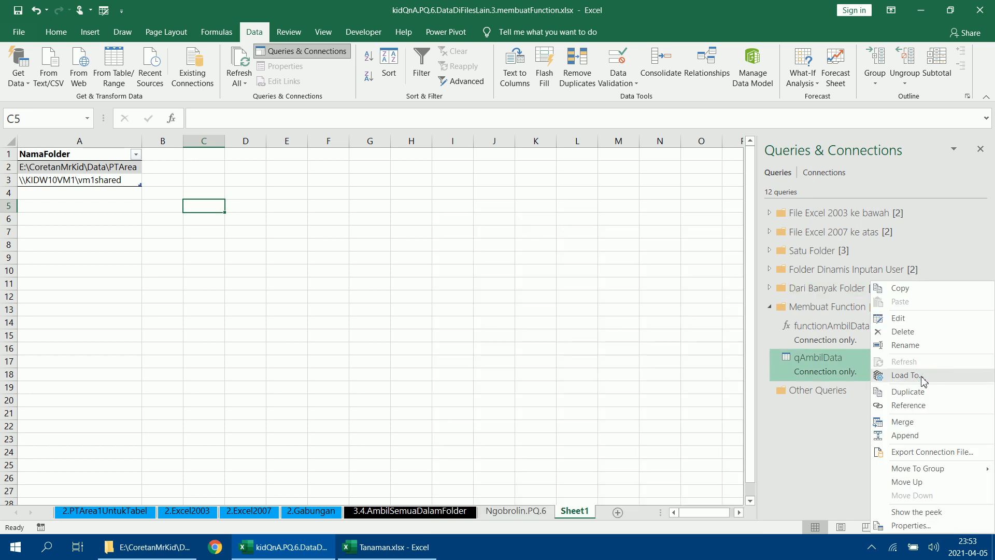
{"action": "left_click", "coordinate": [923, 381]}
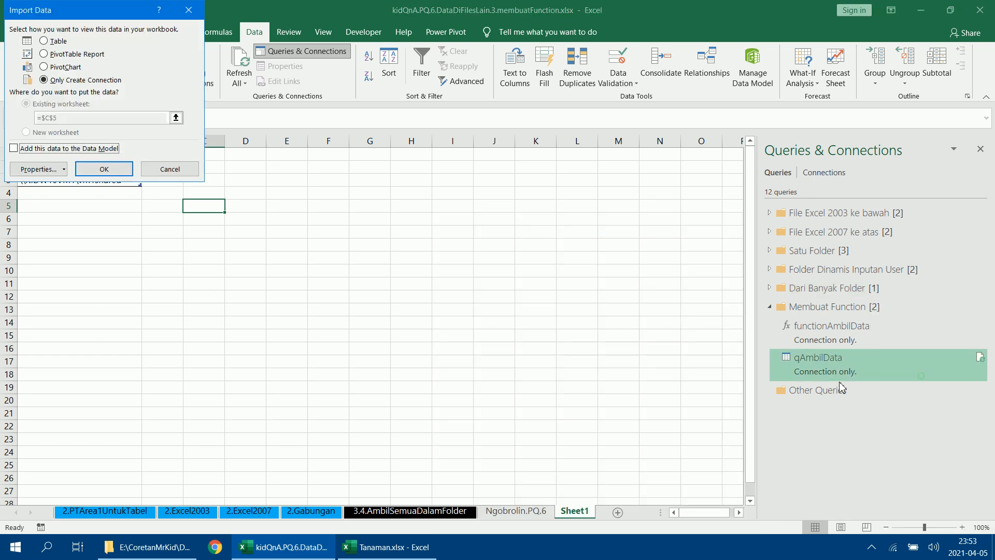
{"action": "left_click", "coordinate": [55, 43]}
{"action": "left_click", "coordinate": [104, 169]}
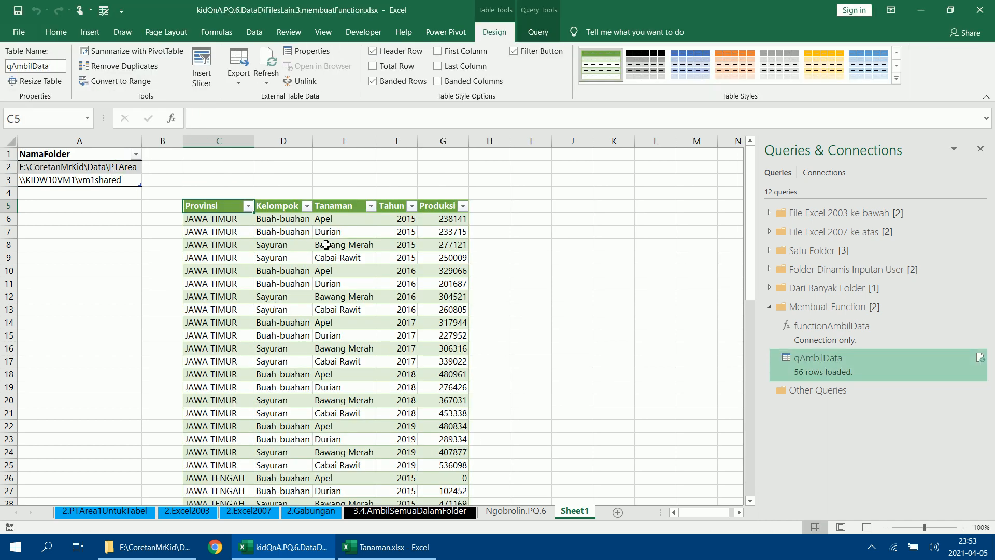
{"action": "left_click", "coordinate": [325, 245]}
{"action": "mouse_move", "coordinate": [894, 361]}
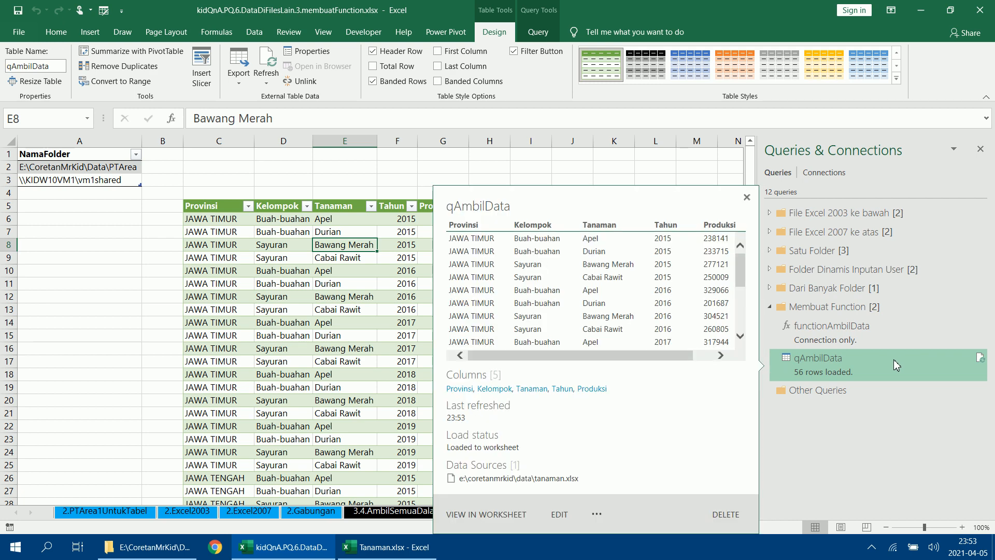
- Delete the \\KIDW10VM1\vm1shared row from the NamaFolder table on Sheet1
{"action": "left_click", "coordinate": [224, 173]}
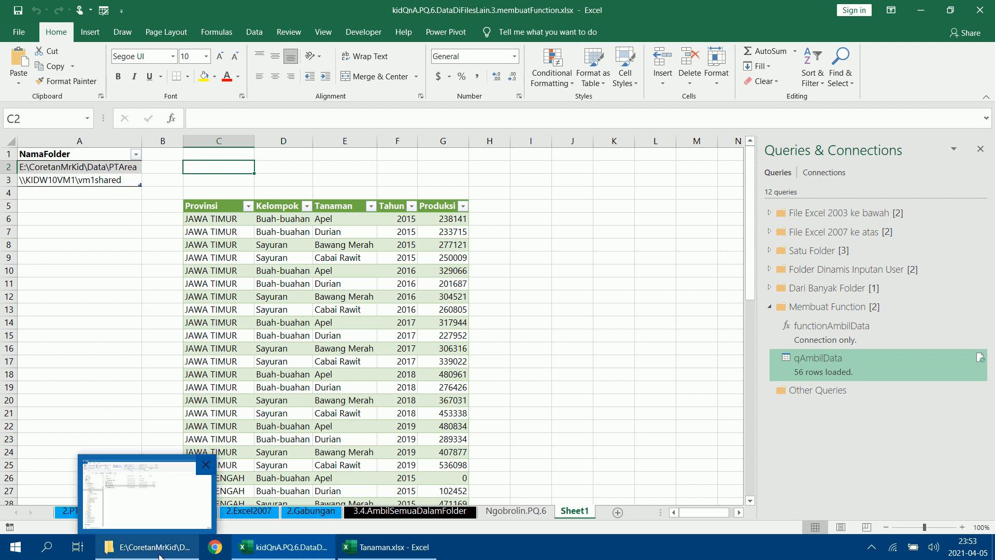
{"action": "left_click", "coordinate": [89, 179]}
{"action": "right_click", "coordinate": [89, 180]}
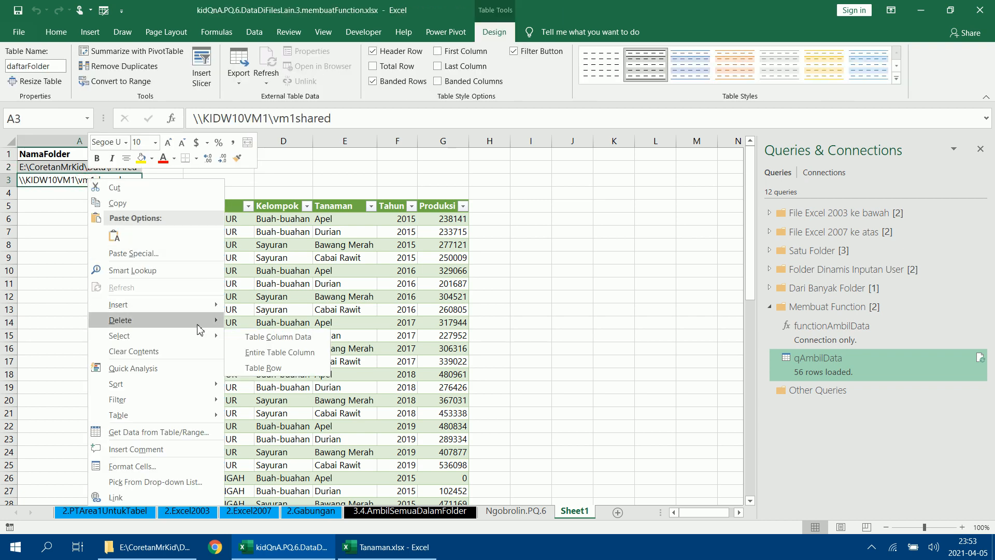
{"action": "mouse_move", "coordinate": [199, 329]}
{"action": "left_click", "coordinate": [284, 337]}
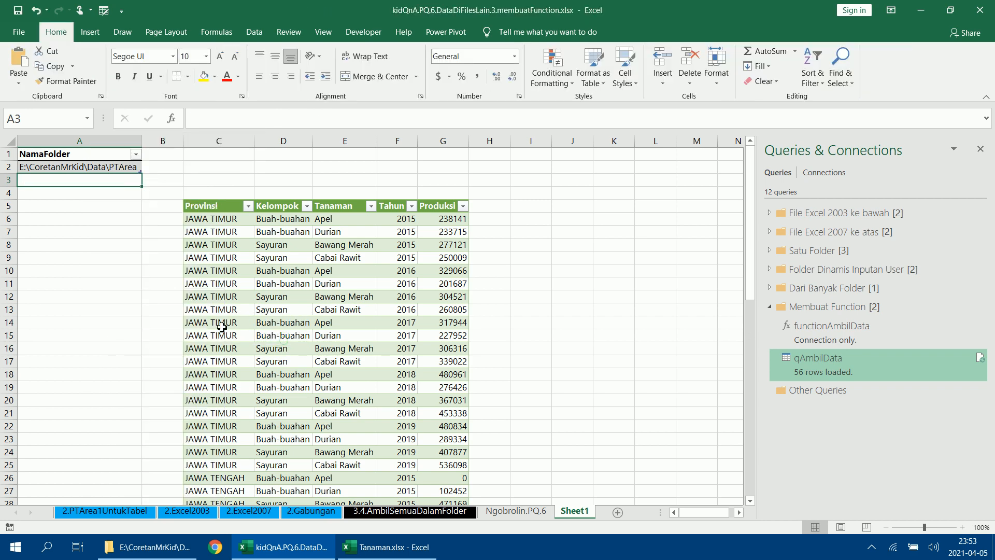
- Review item 6 and its source folder on the Ngobrolin.PQ.6 sheet and return to Sheet1
{"action": "left_click", "coordinate": [119, 168]}
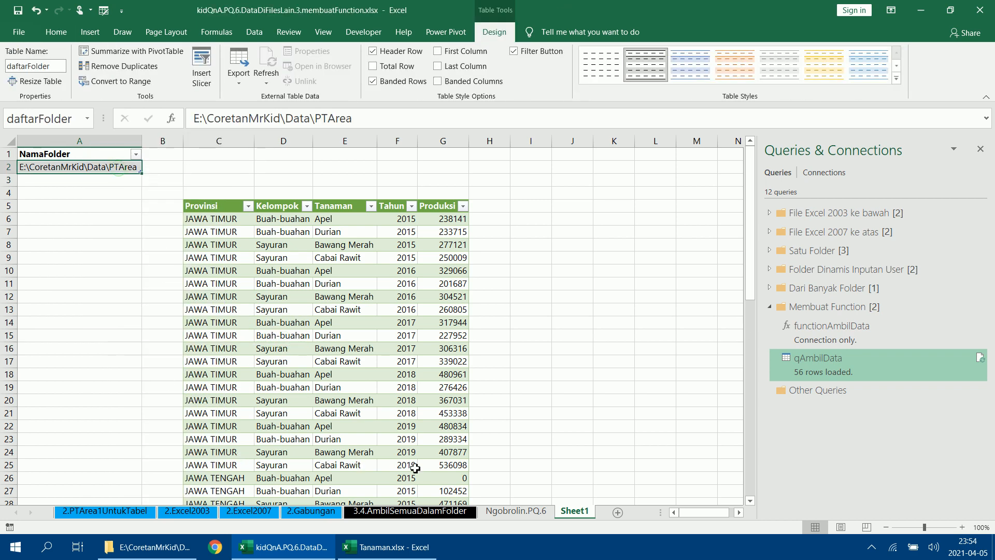
{"action": "left_click", "coordinate": [518, 513]}
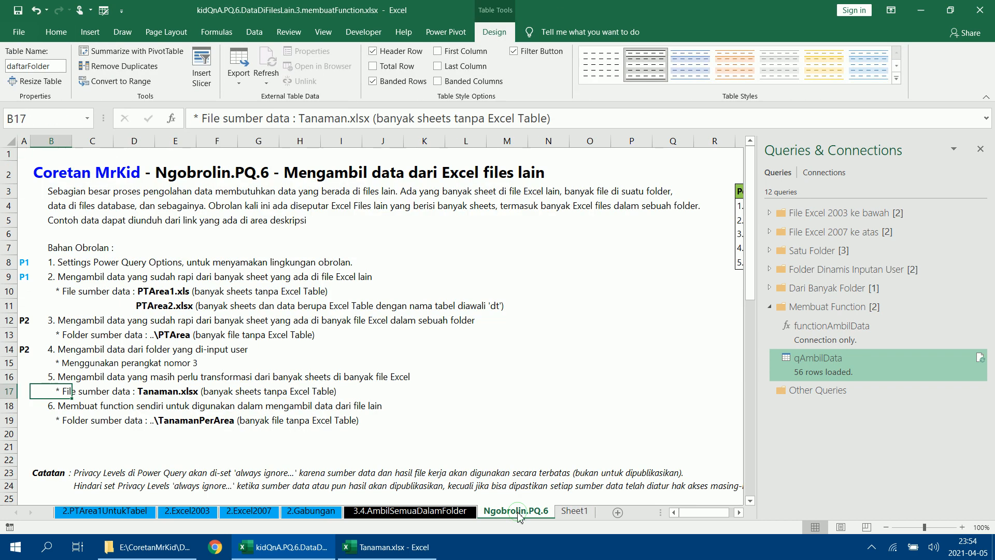
{"action": "left_click", "coordinate": [51, 409]}
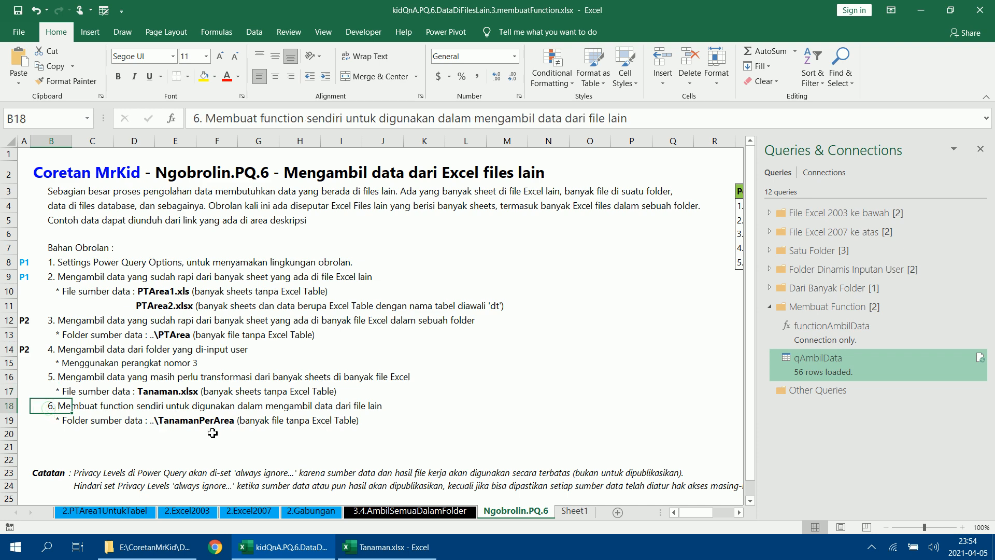
{"action": "left_click", "coordinate": [575, 511]}
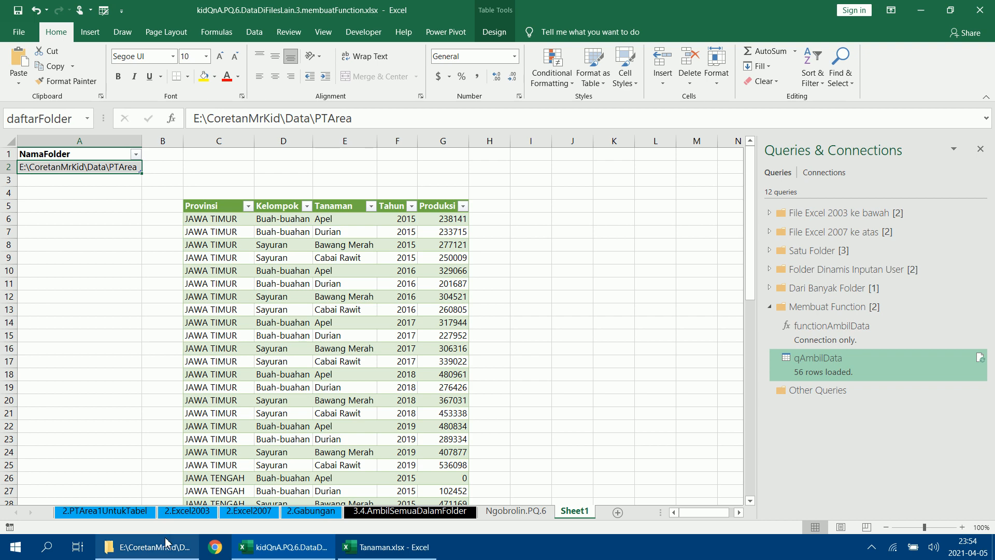
- Switch to File Explorer, open the TanamanPerArea folder and copy its path
{"action": "left_click", "coordinate": [148, 555]}
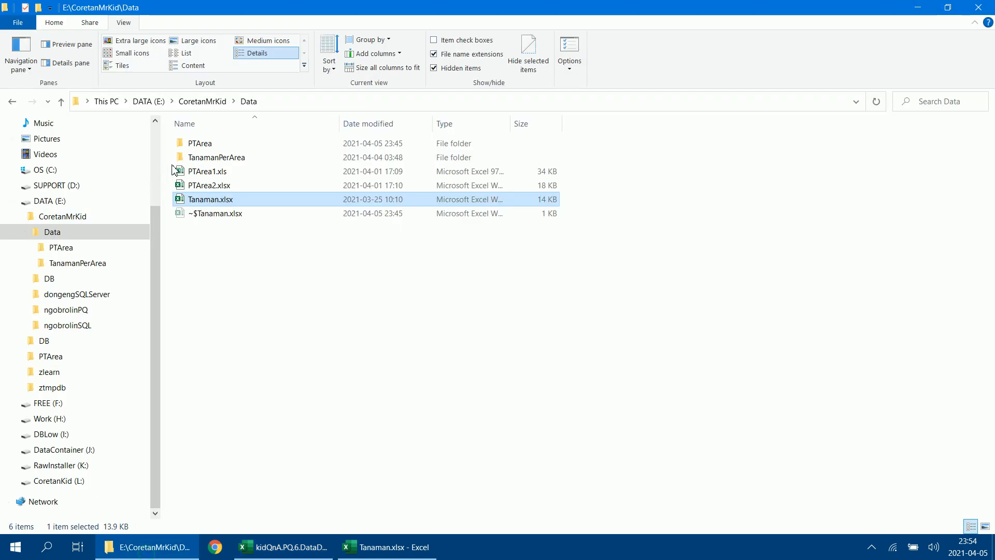
{"action": "double_click", "coordinate": [214, 157]}
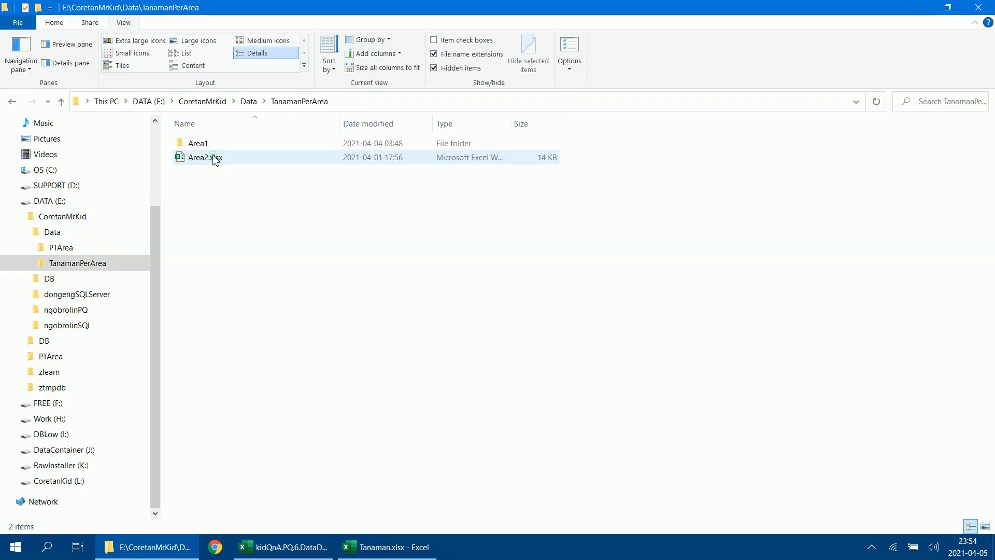
{"action": "left_click", "coordinate": [360, 103]}
{"action": "key", "text": "ctrl+c"}
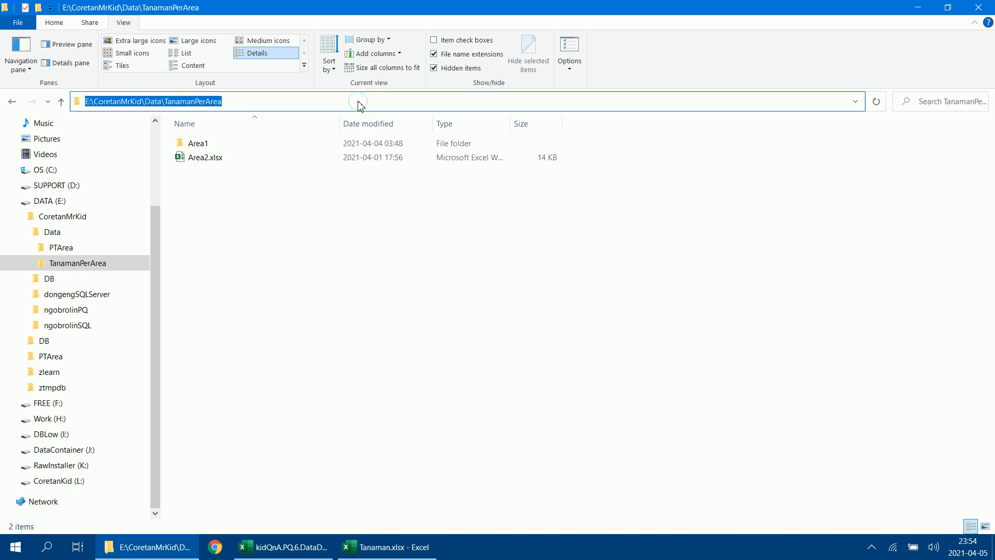
- Back in the membuatFunction workbook, replace the NamaFolder path in A2 with E:\CoretanMrKid\Data\TanamanPerArea and autofit column A
{"action": "left_click", "coordinate": [386, 547]}
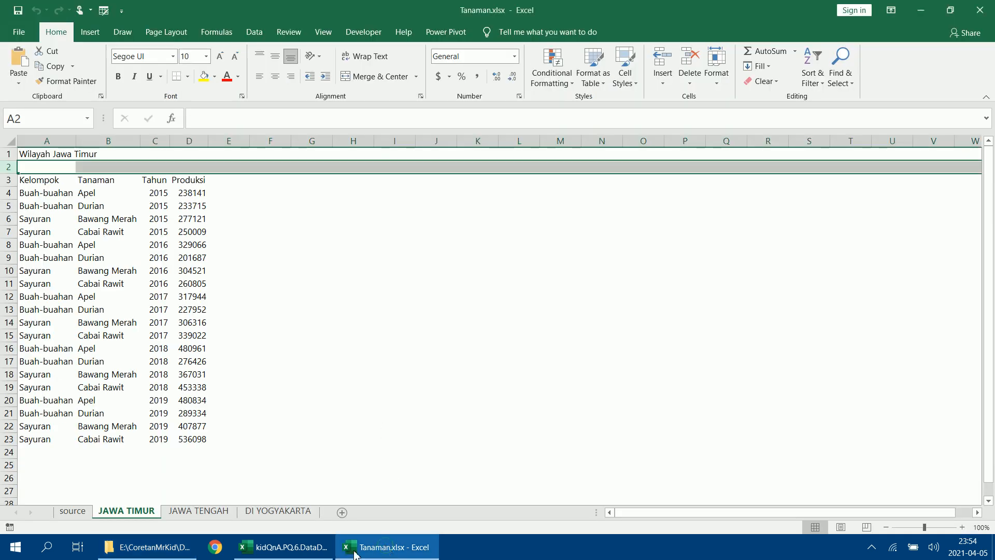
{"action": "left_click", "coordinate": [292, 548]}
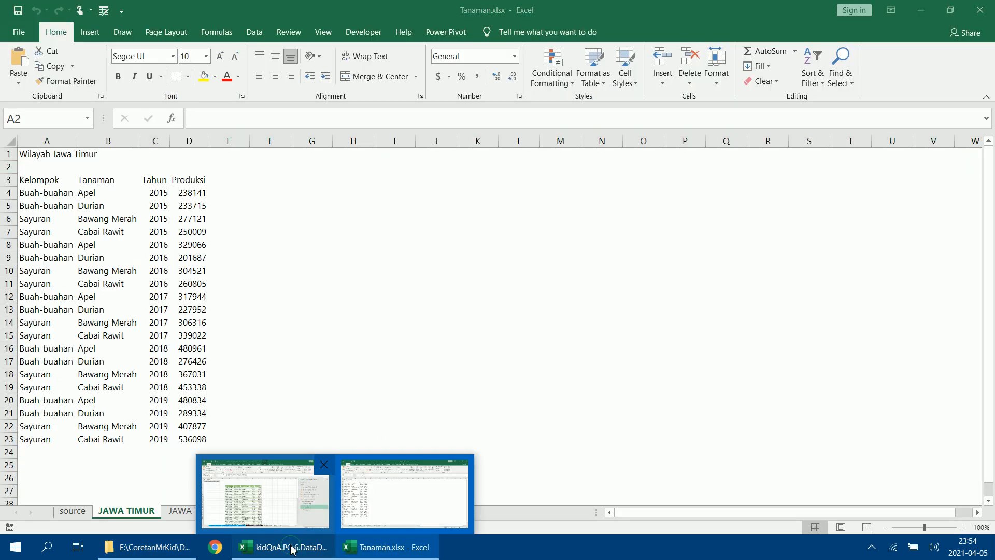
{"action": "left_click", "coordinate": [311, 497]}
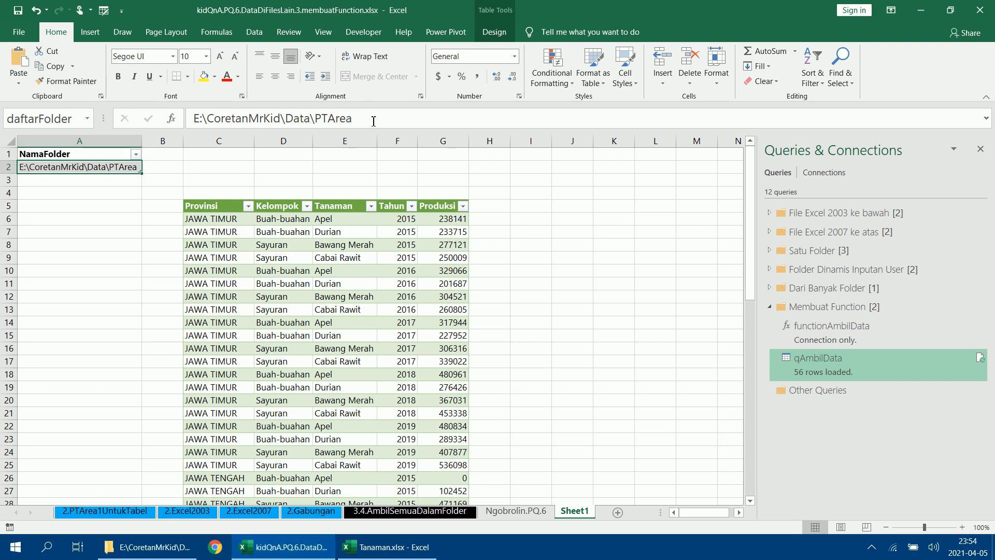
{"action": "left_click_drag", "start_coordinate": [373, 121], "coordinate": [133, 111]}
{"action": "key", "text": "ctrl+v"}
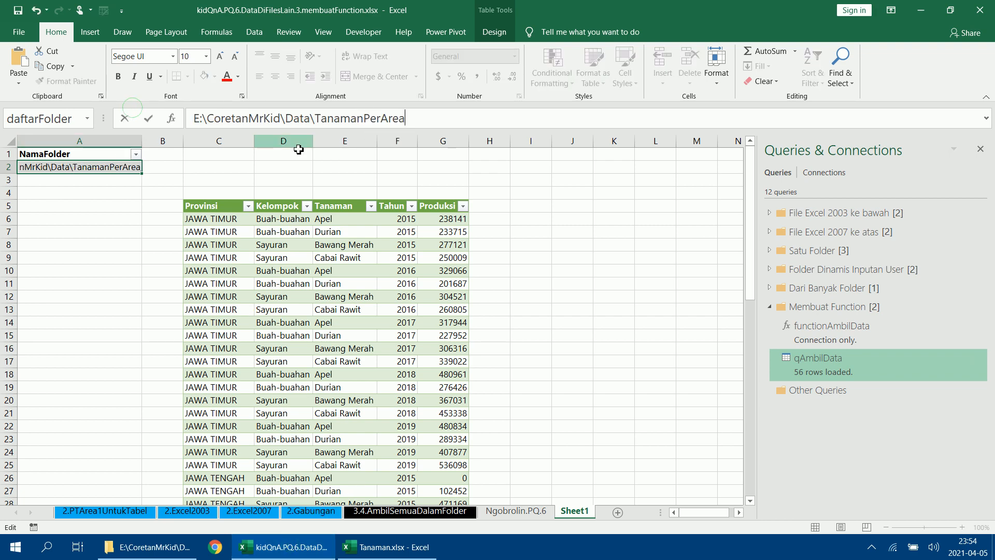
{"action": "left_click", "coordinate": [125, 254]}
{"action": "double_click", "coordinate": [143, 141]}
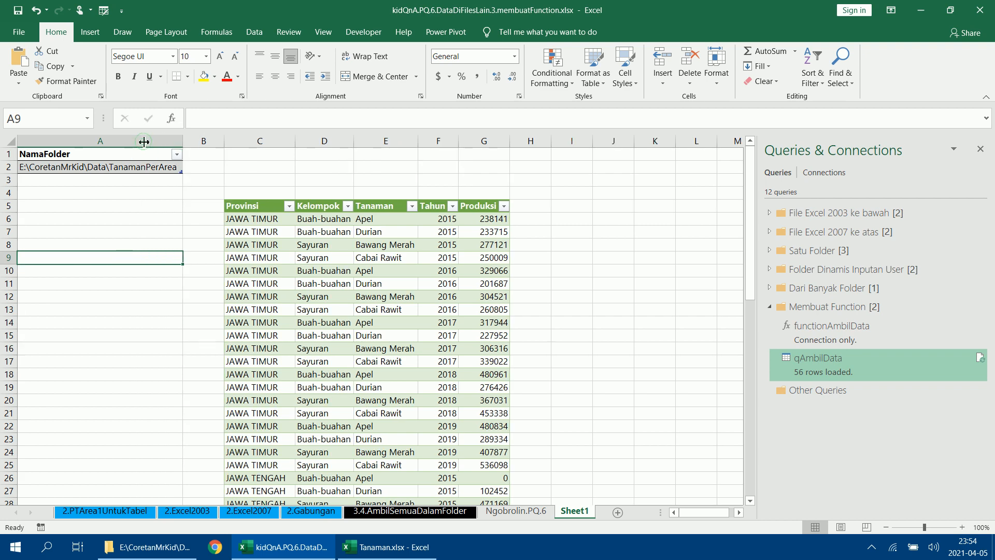
- Create a new Power Query query from the daftarFolder table and expand the list of queries
{"action": "left_click", "coordinate": [133, 166]}
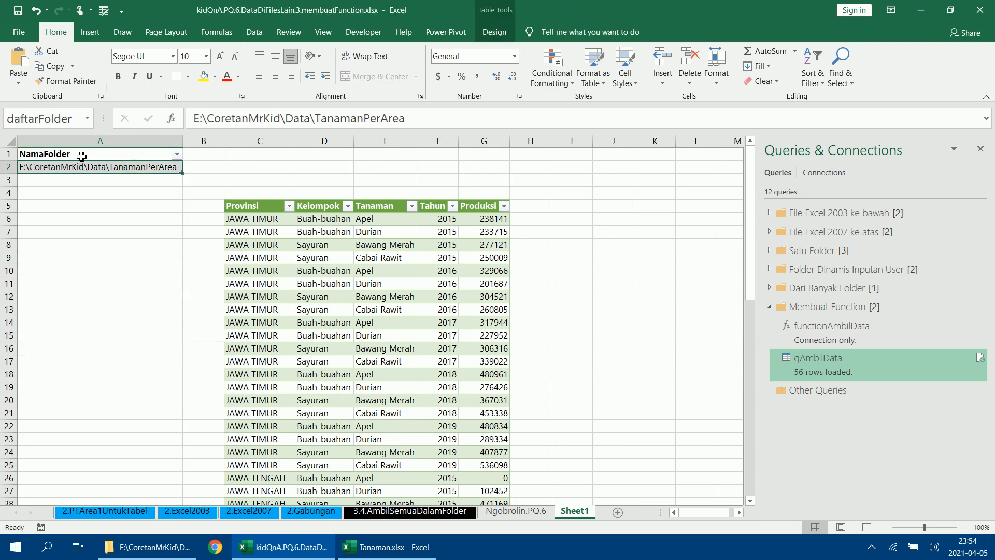
{"action": "left_click", "coordinate": [254, 32]}
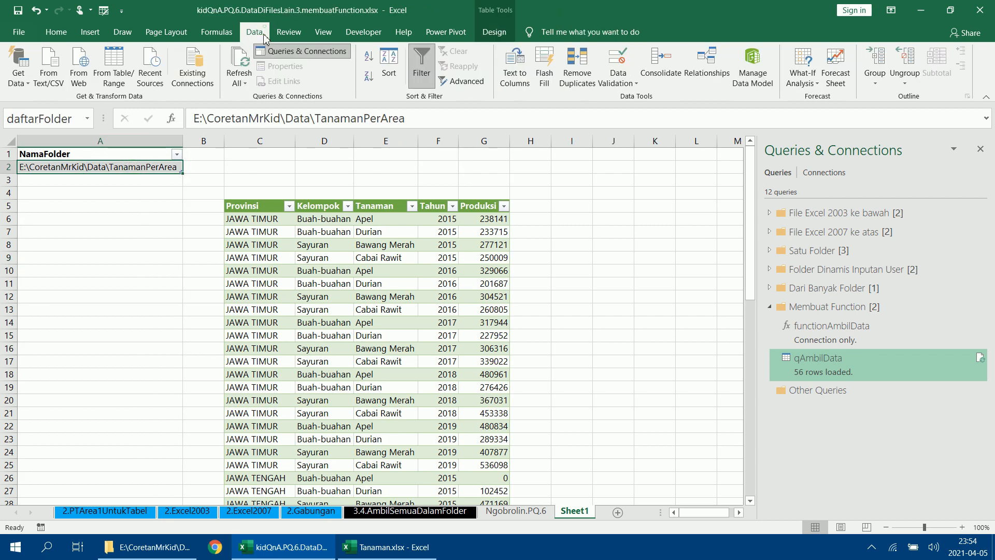
{"action": "left_click", "coordinate": [106, 83]}
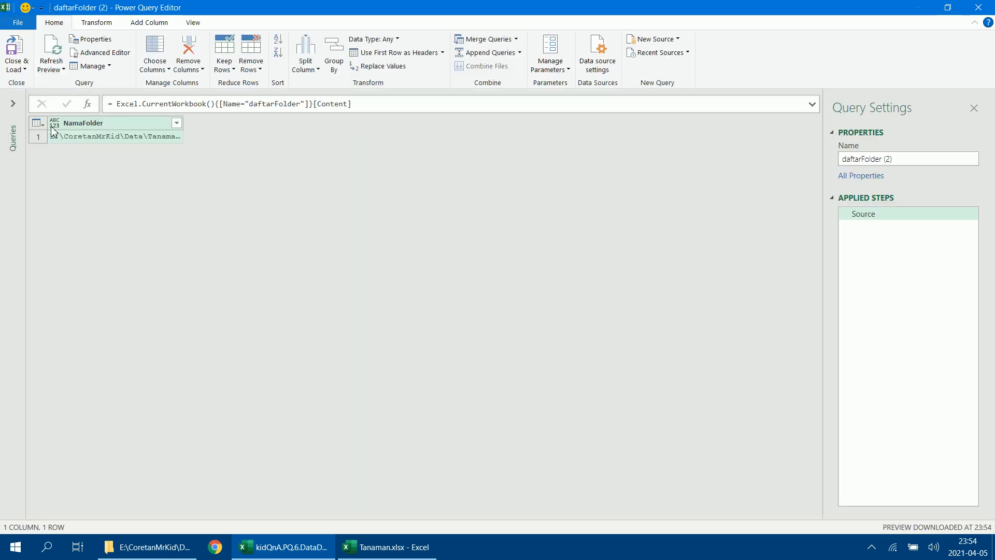
{"action": "left_click", "coordinate": [13, 104]}
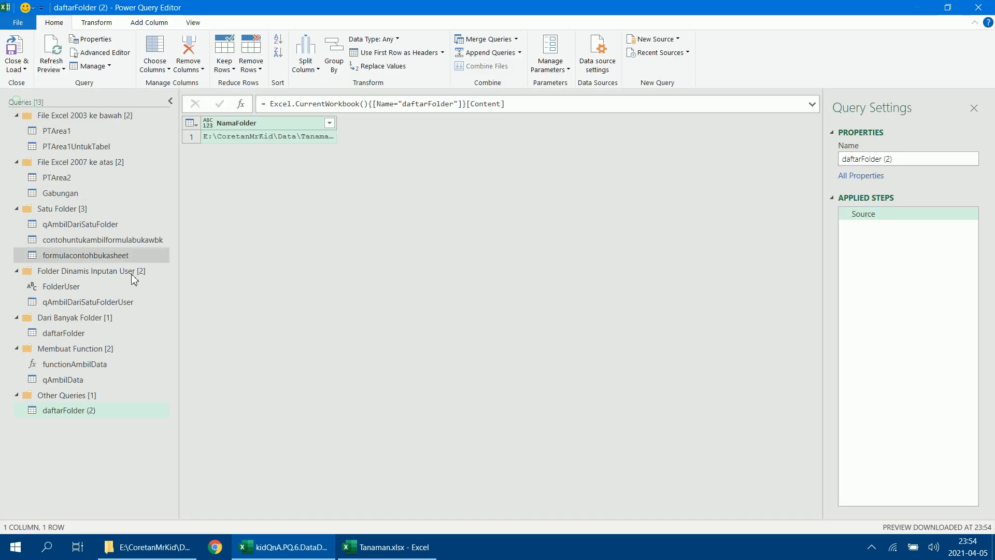
- Rename the daftarFolder (2) query to folderUntukFunction and move it into the Membuat Function group
{"action": "right_click", "coordinate": [83, 416]}
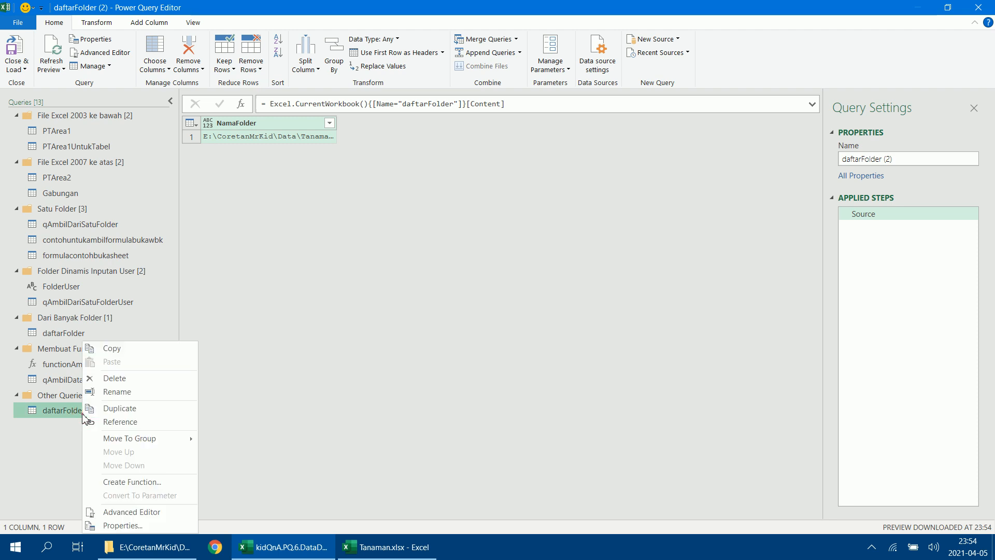
{"action": "left_click", "coordinate": [142, 398]}
{"action": "type", "text": "fold"}
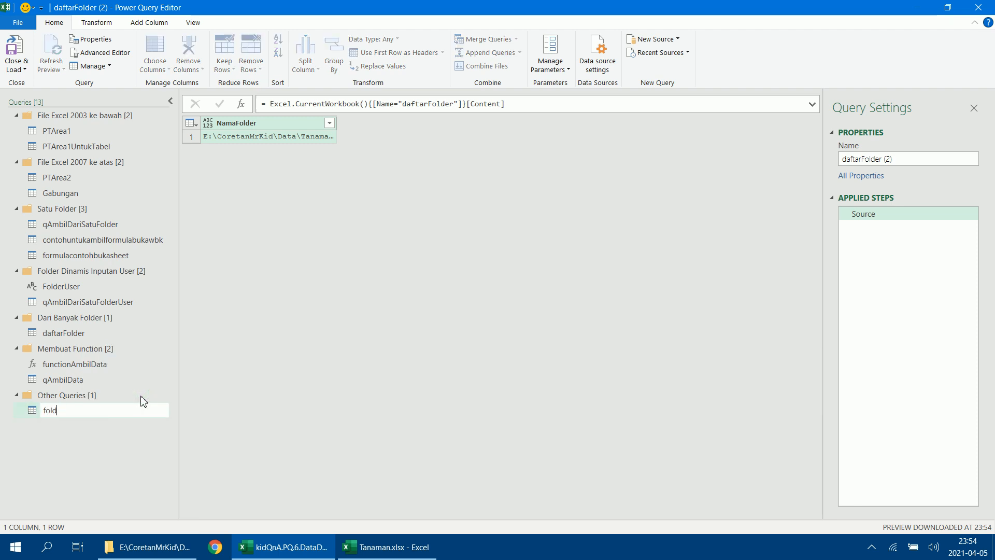
{"action": "type", "text": "erUntukFun"}
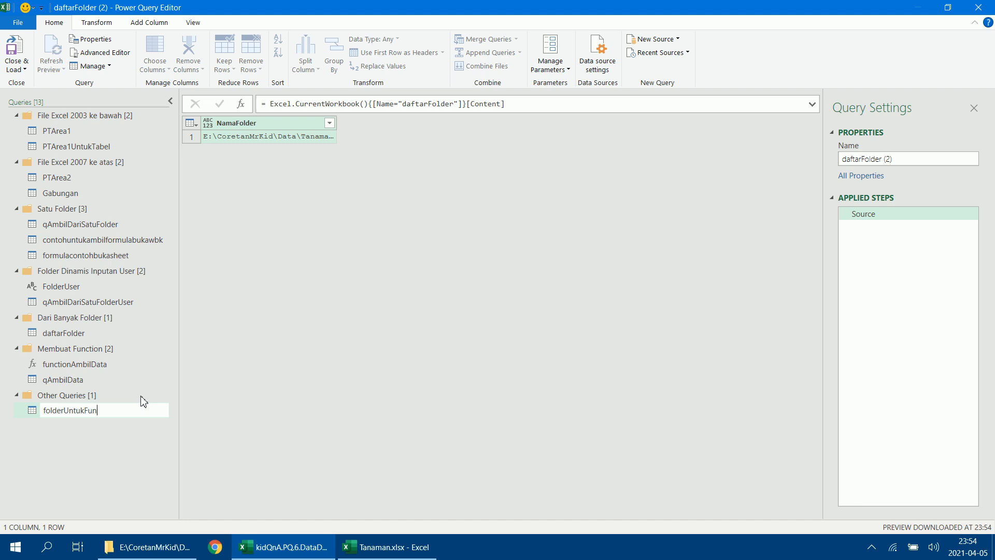
{"action": "type", "text": "ction"}
{"action": "left_click", "coordinate": [103, 455]}
{"action": "left_click_drag", "start_coordinate": [68, 404], "coordinate": [81, 387]}
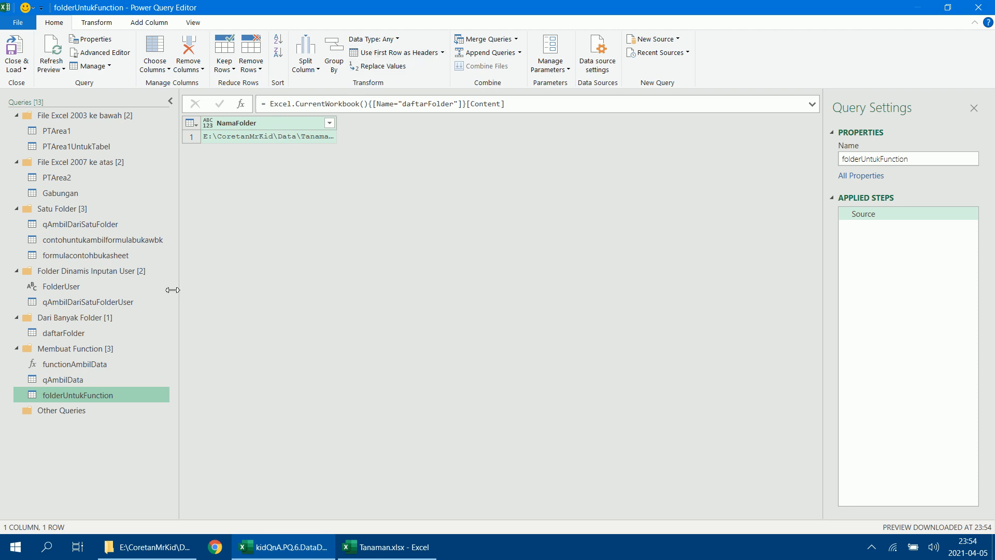
- Check the Source step of daftarFolder, then copy the Folder.Files(FolderUser) formula from the Source step of qAmbilDariSatuFolderUser
{"action": "left_click", "coordinate": [101, 334]}
{"action": "left_click", "coordinate": [891, 214]}
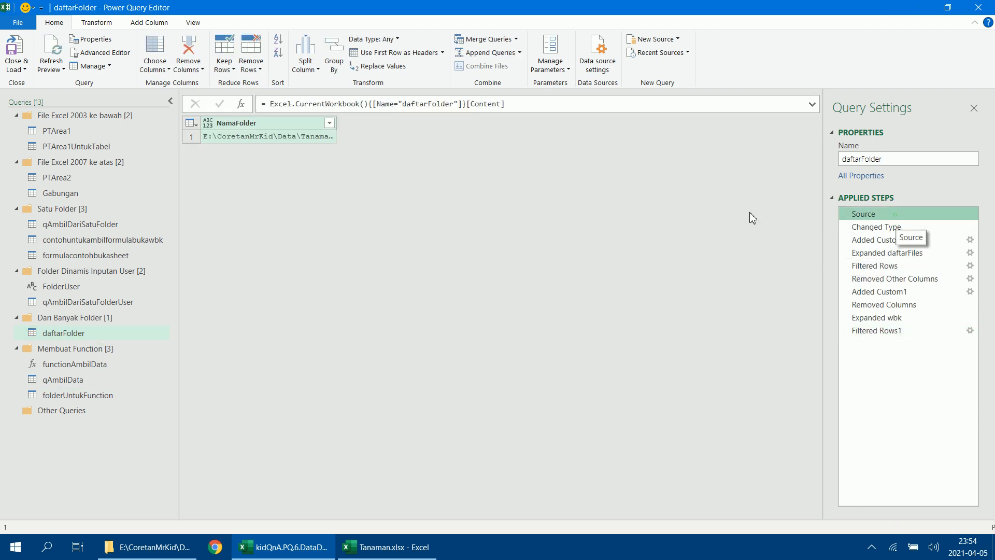
{"action": "left_click", "coordinate": [96, 288]}
{"action": "left_click", "coordinate": [98, 302]}
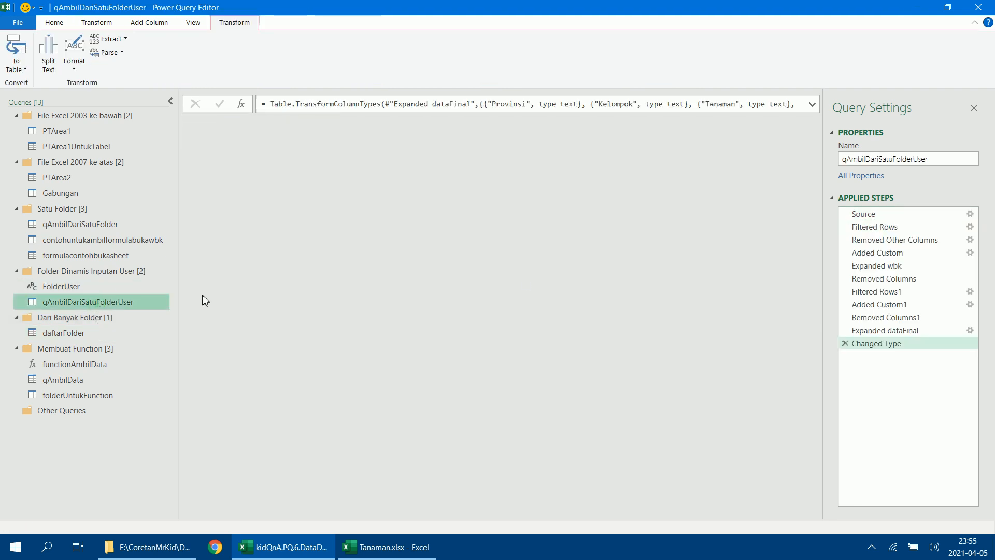
{"action": "left_click", "coordinate": [903, 214]}
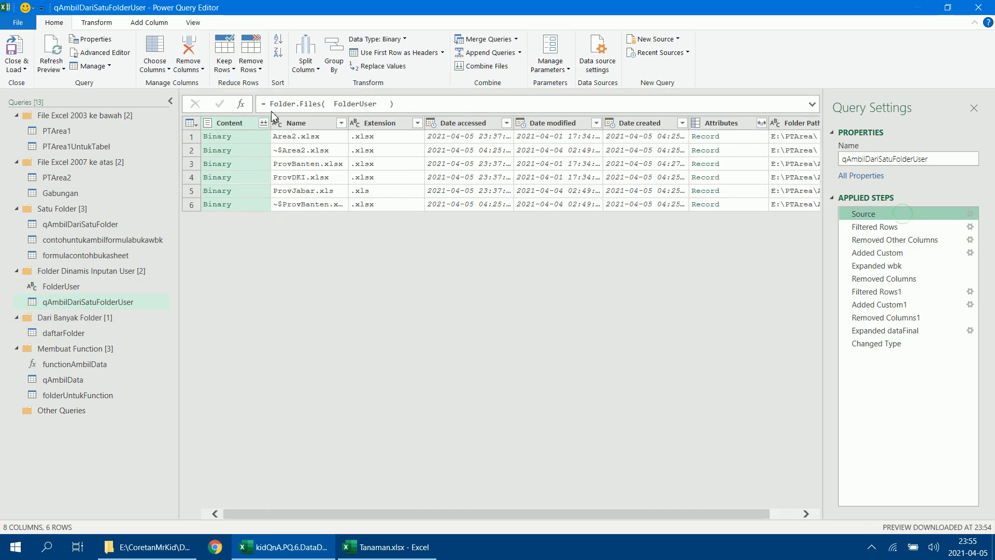
{"action": "left_click_drag", "start_coordinate": [269, 103], "coordinate": [435, 98]}
{"action": "key", "text": "ctrl+c"}
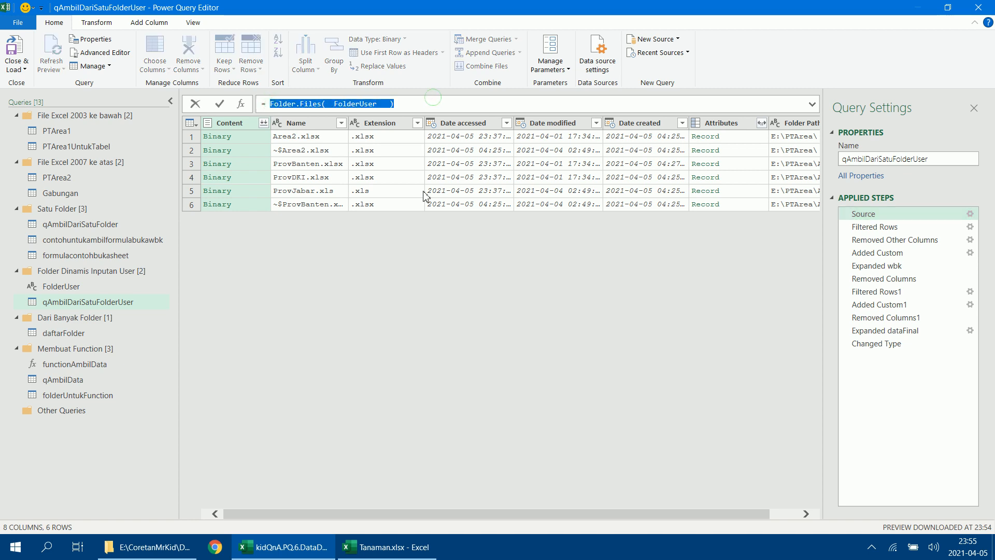
- Add a custom column daftarFiles with the formula Folder.Files([NamaFolder]) to folderUntukFunction, widen the NamaFolder column and preview the resulting table
{"action": "left_click", "coordinate": [92, 396]}
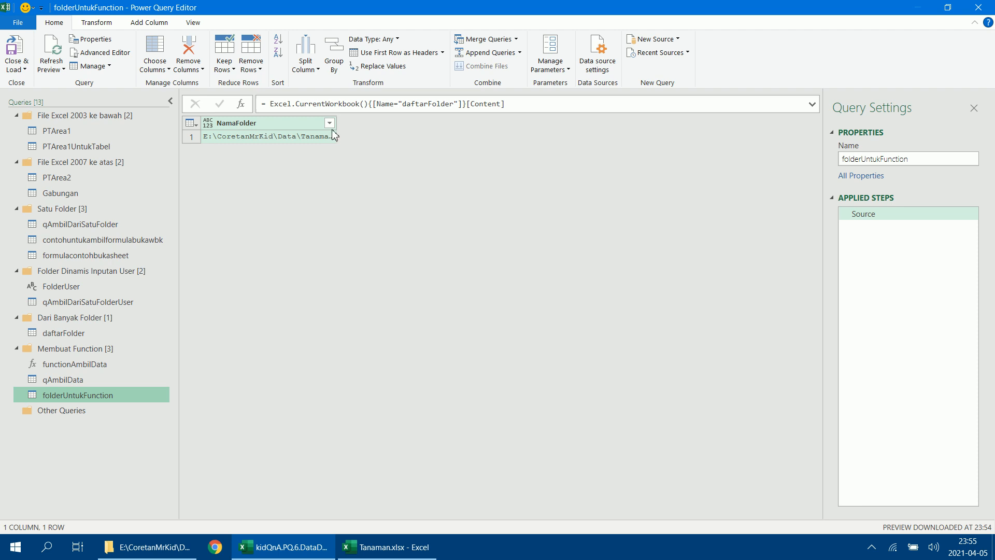
{"action": "left_click", "coordinate": [149, 23]}
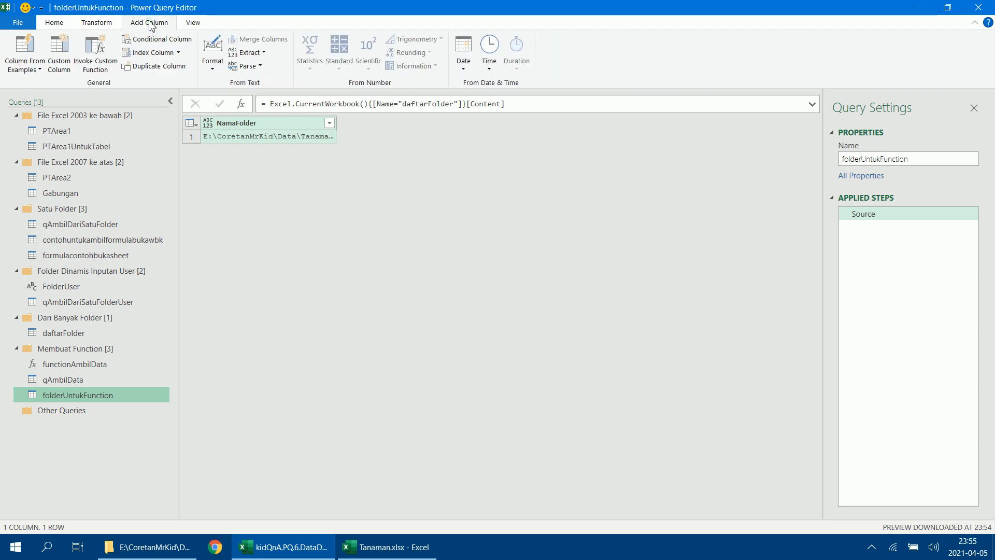
{"action": "left_click", "coordinate": [80, 65]}
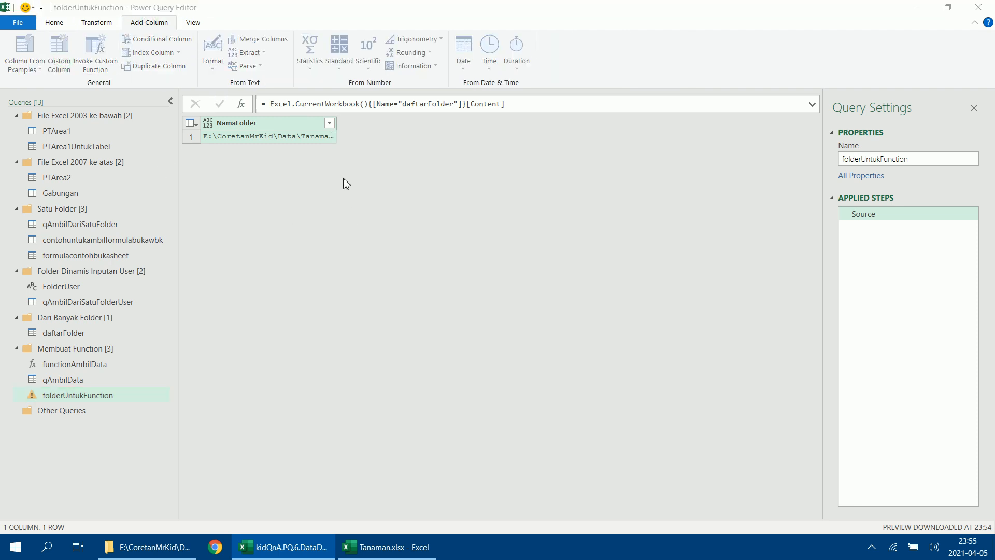
{"action": "double_click", "coordinate": [320, 201]}
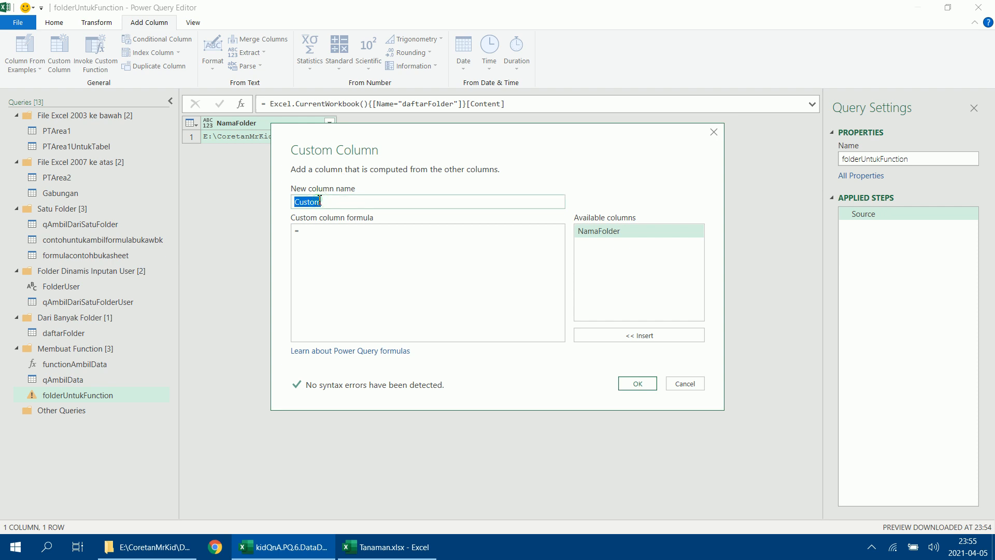
{"action": "type", "text": "daftarFiles"}
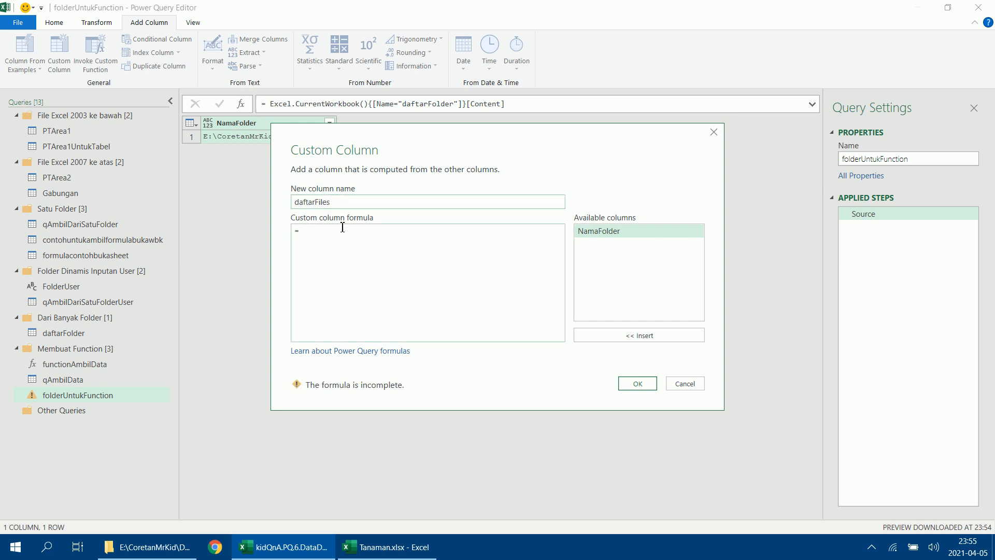
{"action": "left_click", "coordinate": [342, 227]}
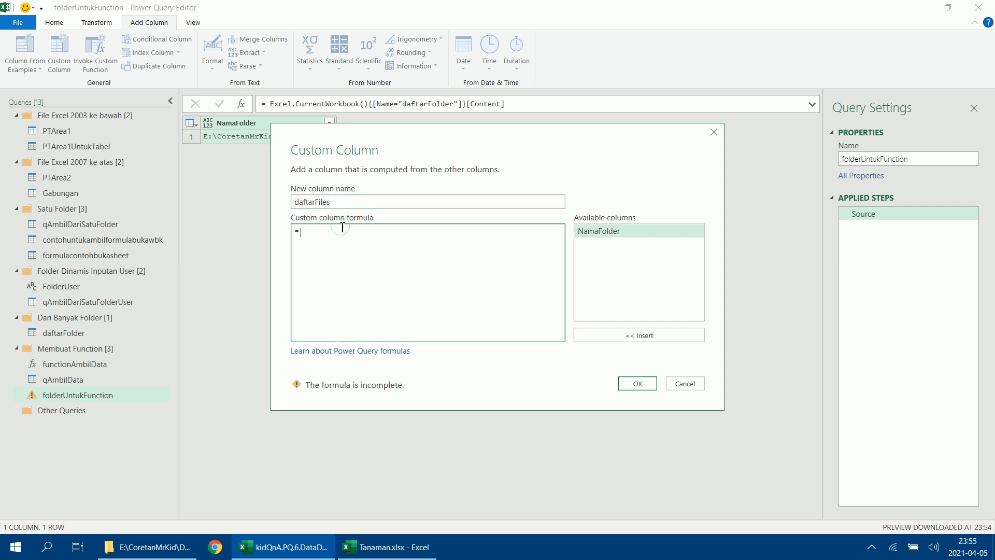
{"action": "key", "text": "ctrl+v"}
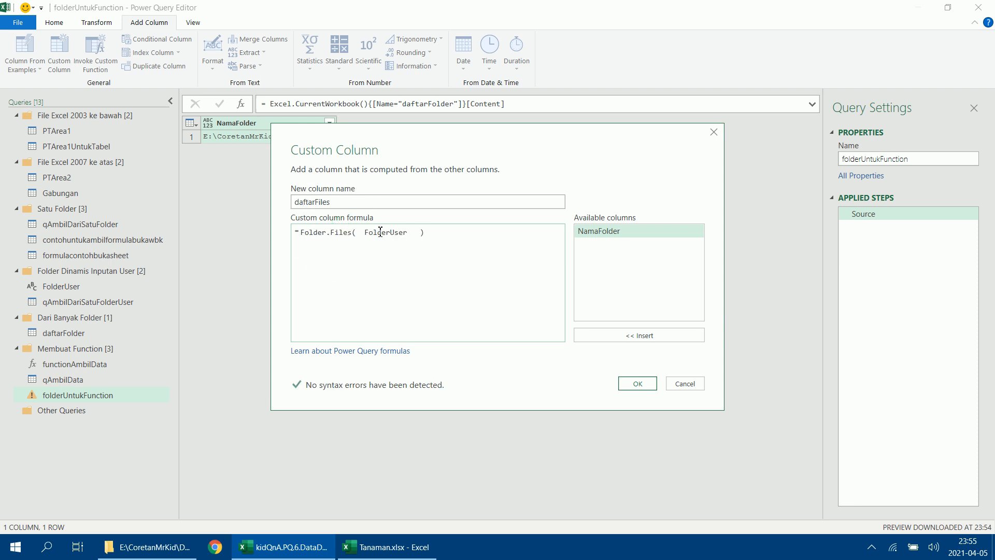
{"action": "double_click", "coordinate": [380, 231]}
{"action": "key", "text": "Delete"}
{"action": "double_click", "coordinate": [590, 231]}
{"action": "left_click", "coordinate": [636, 384]}
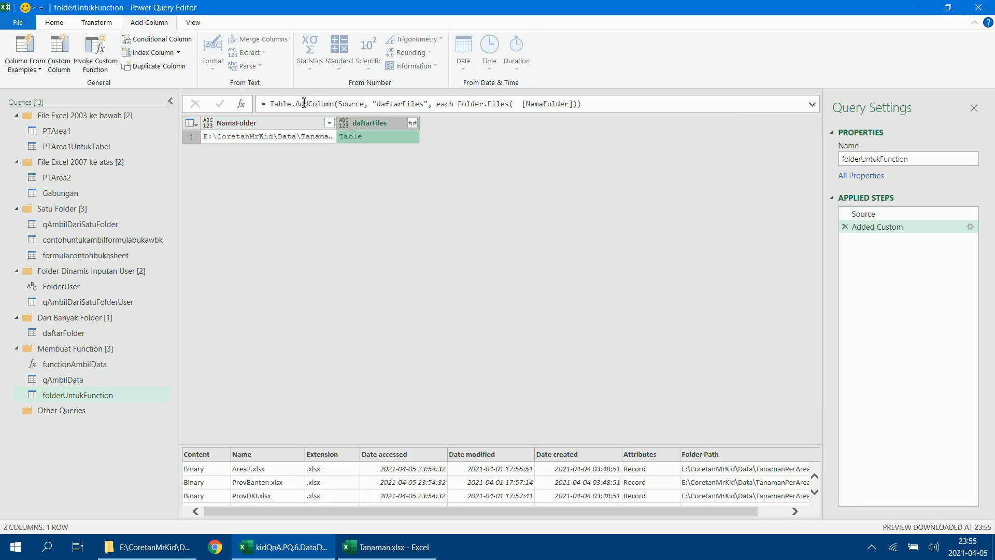
{"action": "left_click_drag", "start_coordinate": [336, 123], "coordinate": [409, 123]}
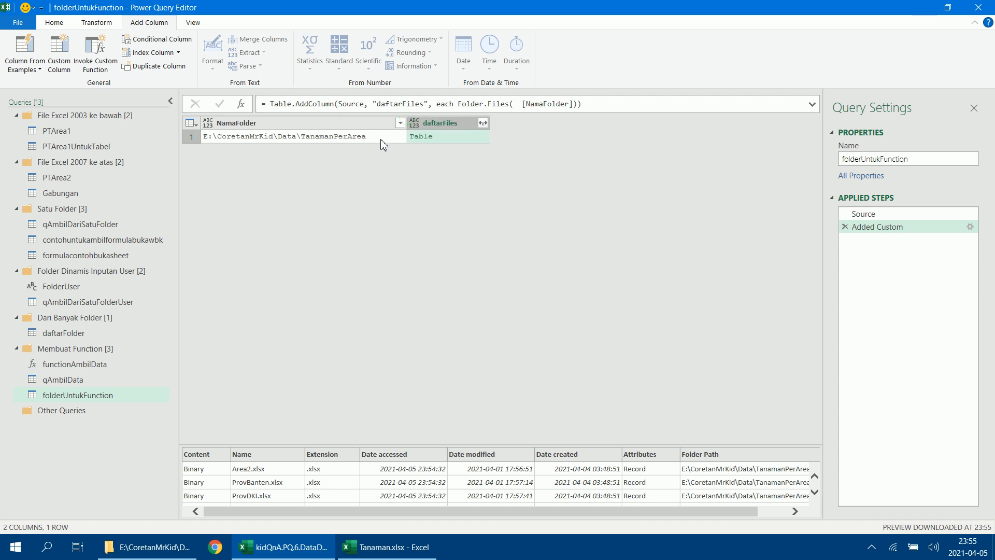
{"action": "left_click", "coordinate": [480, 141]}
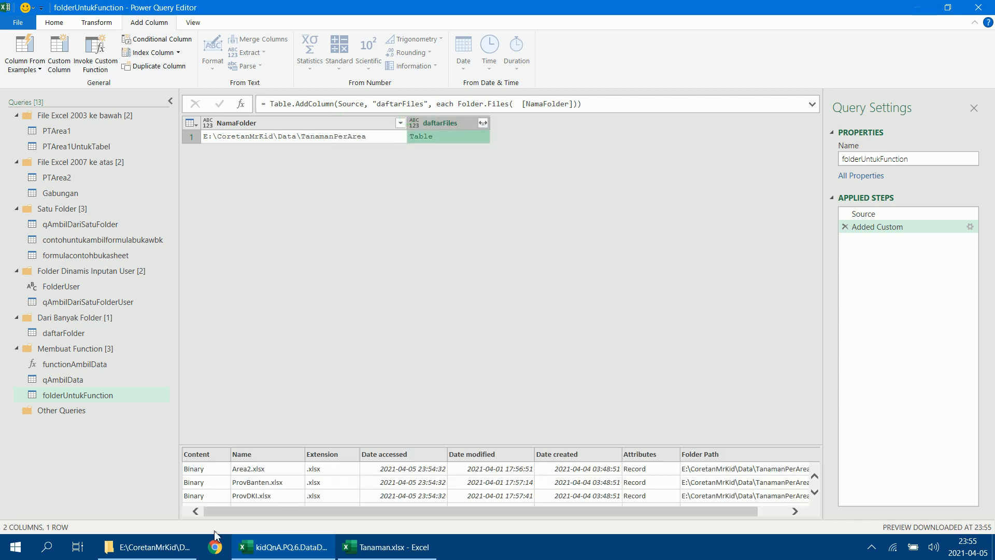
- Switch to File Explorer, open ProvBanten.xlsx from TanamanPerArea\Area1, compare its layout with Tanaman.xlsx, and return to the Power Query Editor
{"action": "left_click", "coordinate": [151, 547]}
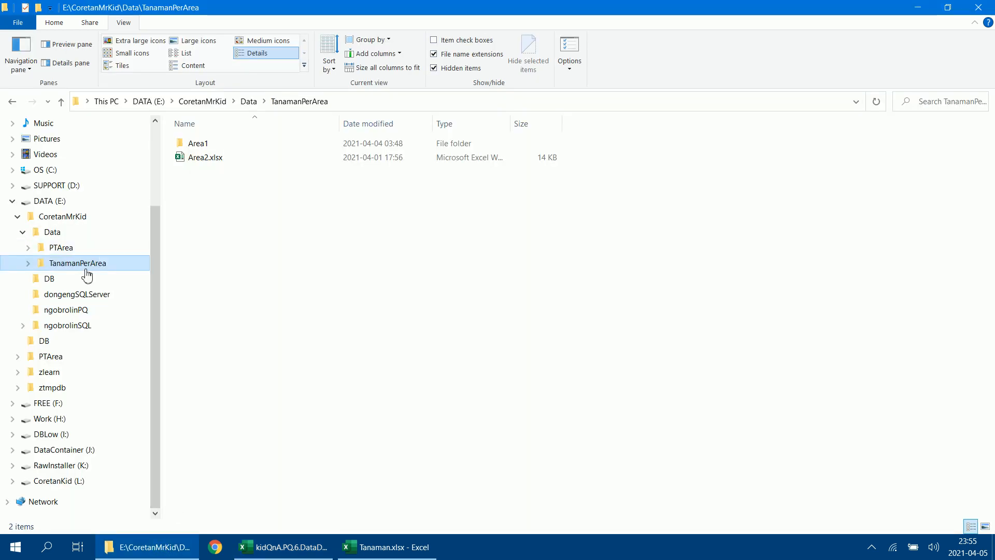
{"action": "left_click", "coordinate": [28, 263]}
{"action": "left_click", "coordinate": [70, 282]}
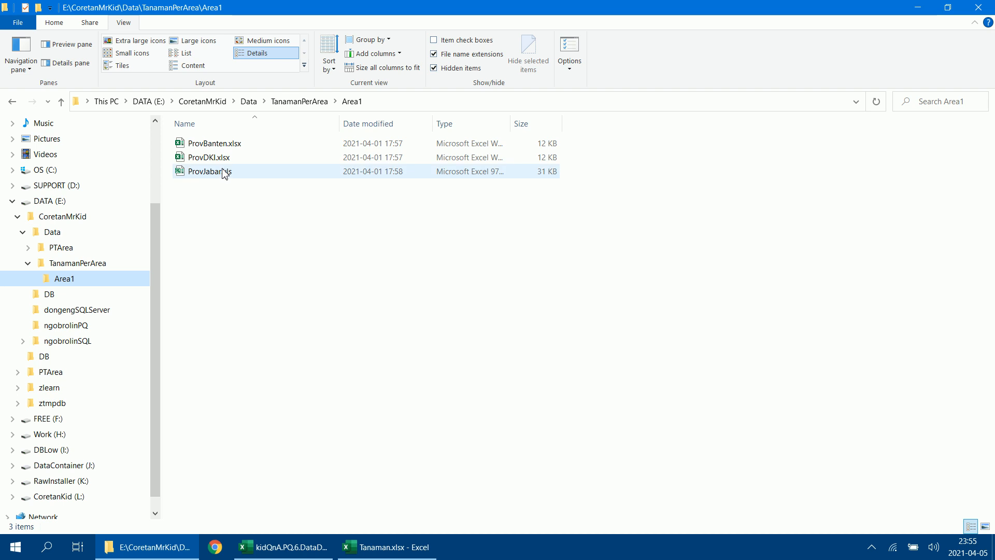
{"action": "left_click", "coordinate": [236, 149]}
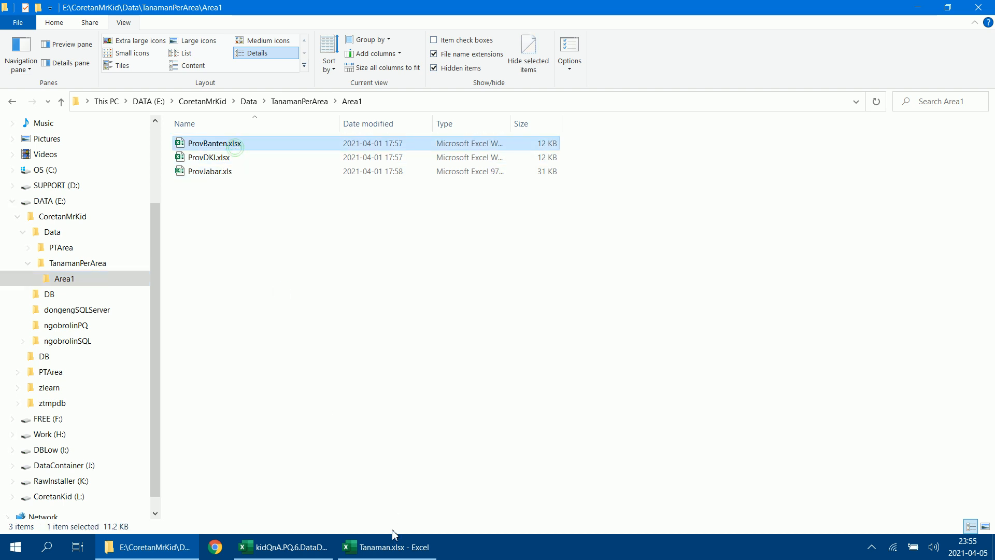
{"action": "left_click", "coordinate": [397, 545]}
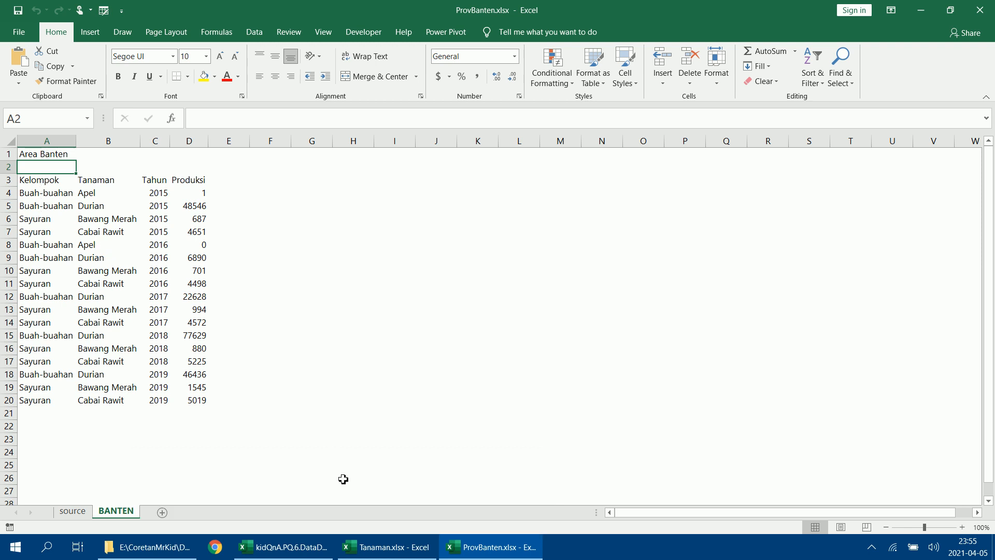
{"action": "left_click", "coordinate": [369, 544]}
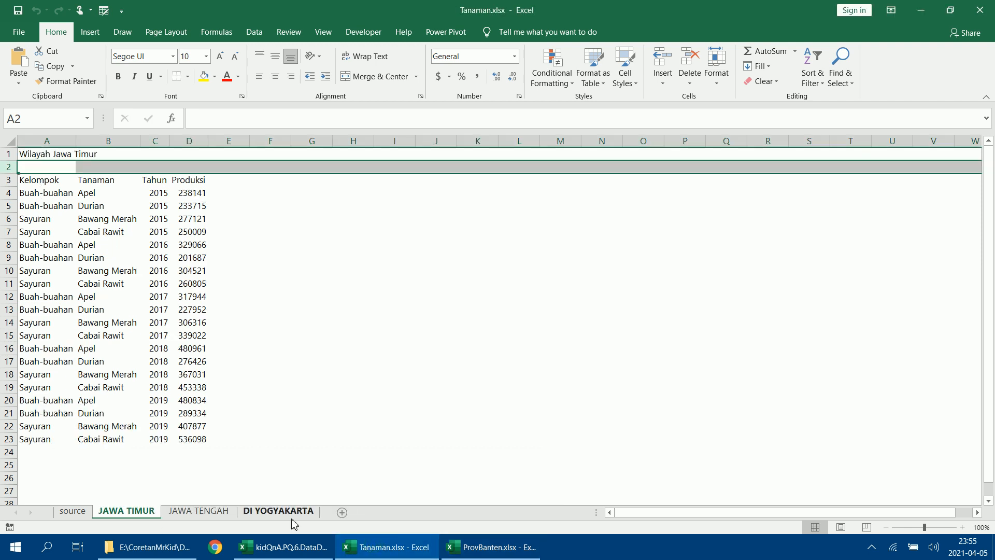
{"action": "left_click", "coordinate": [283, 547]}
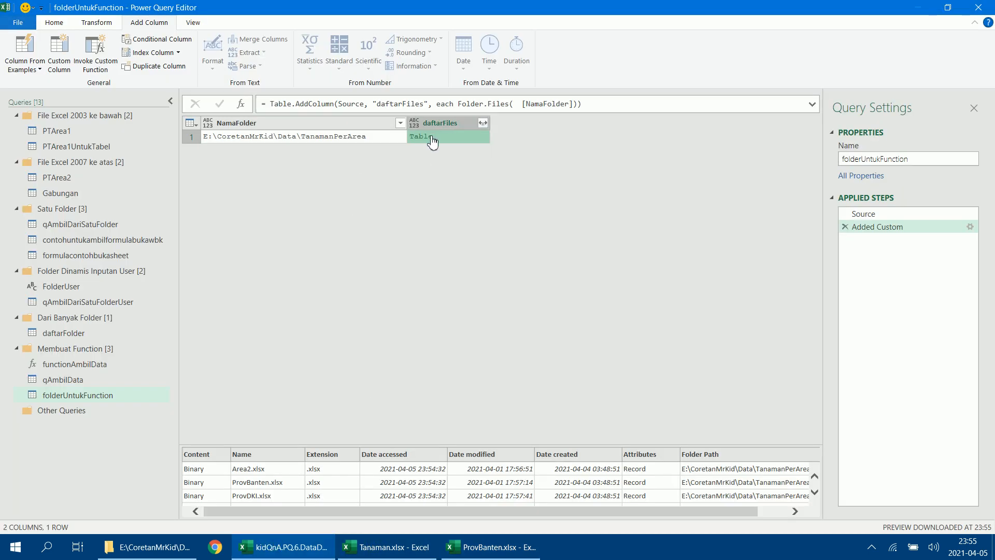
{"action": "left_click", "coordinate": [349, 139]}
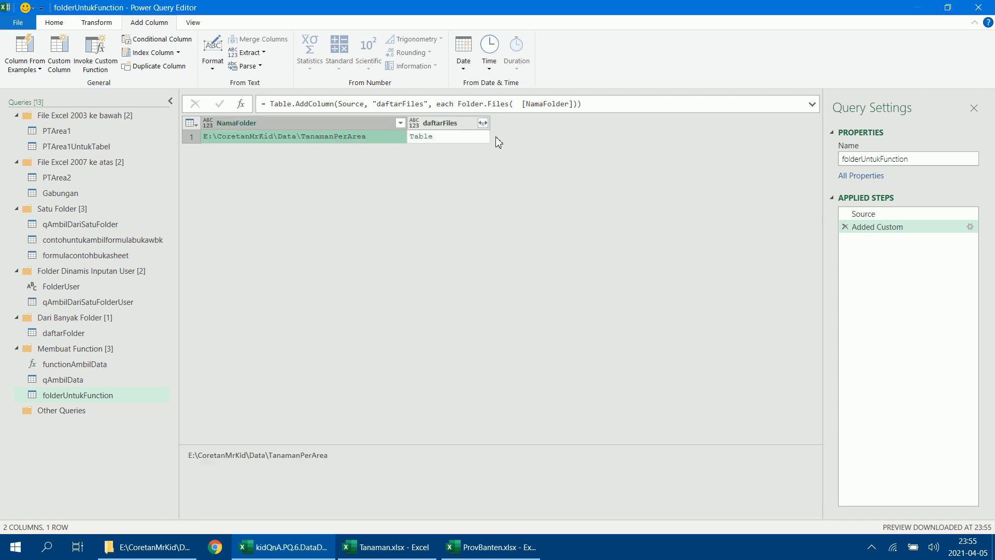
- Expand daftarFiles to only the Content, Name and Extension columns, without the original column name as prefix
{"action": "left_click", "coordinate": [482, 123]}
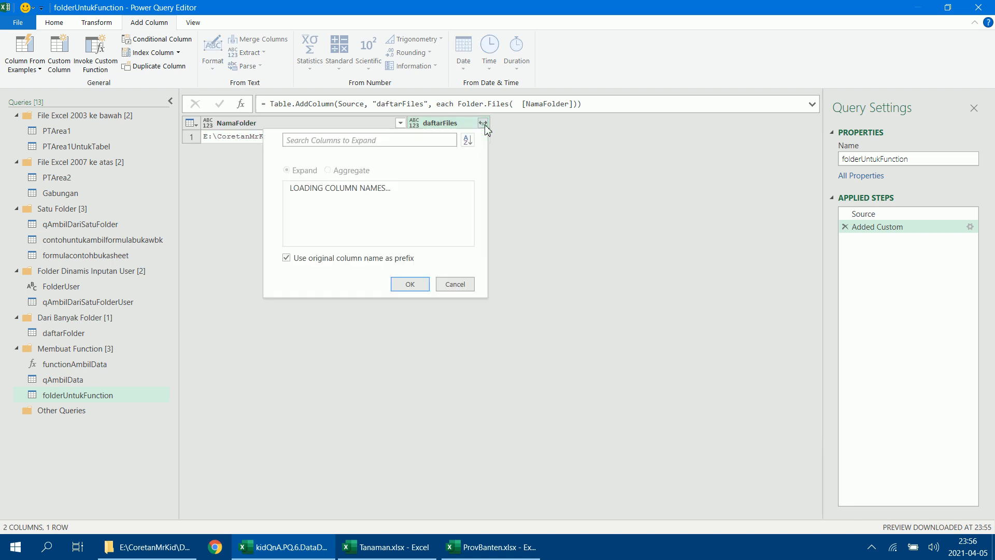
{"action": "left_click", "coordinate": [304, 309]}
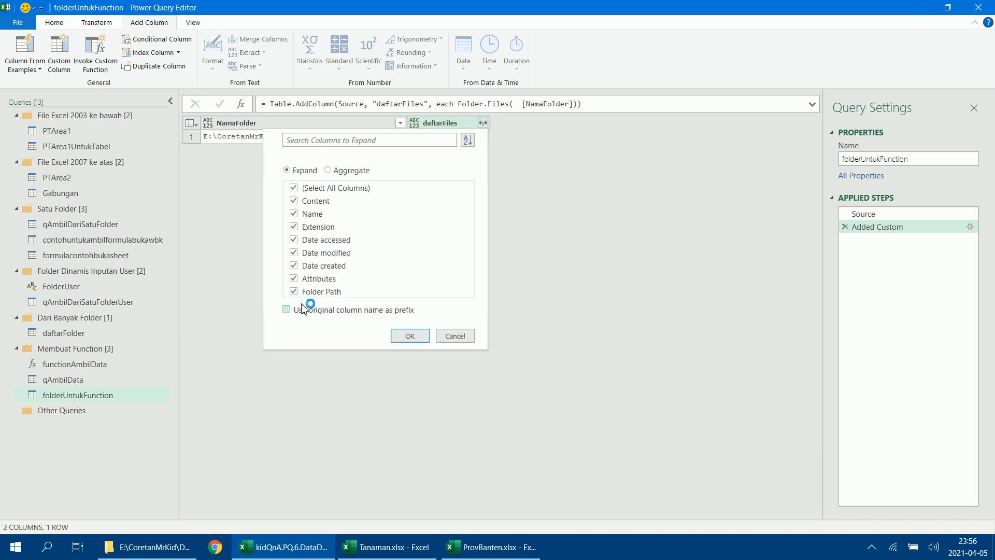
{"action": "left_click", "coordinate": [293, 187]}
{"action": "left_click", "coordinate": [294, 201]}
{"action": "left_click", "coordinate": [293, 214]}
{"action": "left_click", "coordinate": [293, 226]}
{"action": "left_click", "coordinate": [409, 335]}
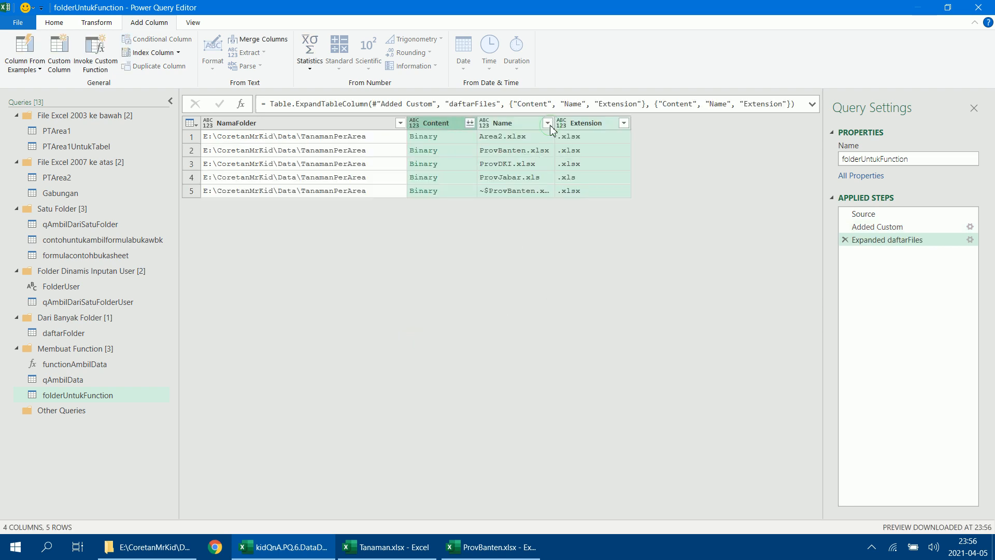
- Filter the Name column to keep rows that do not contain "$"
{"action": "left_click", "coordinate": [548, 123]}
{"action": "mouse_move", "coordinate": [522, 221]}
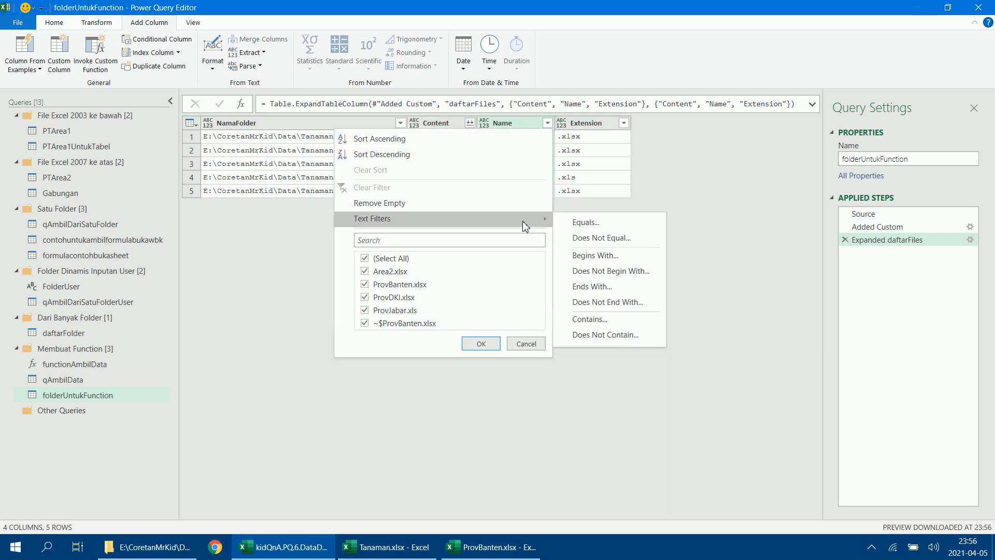
{"action": "left_click", "coordinate": [605, 335]}
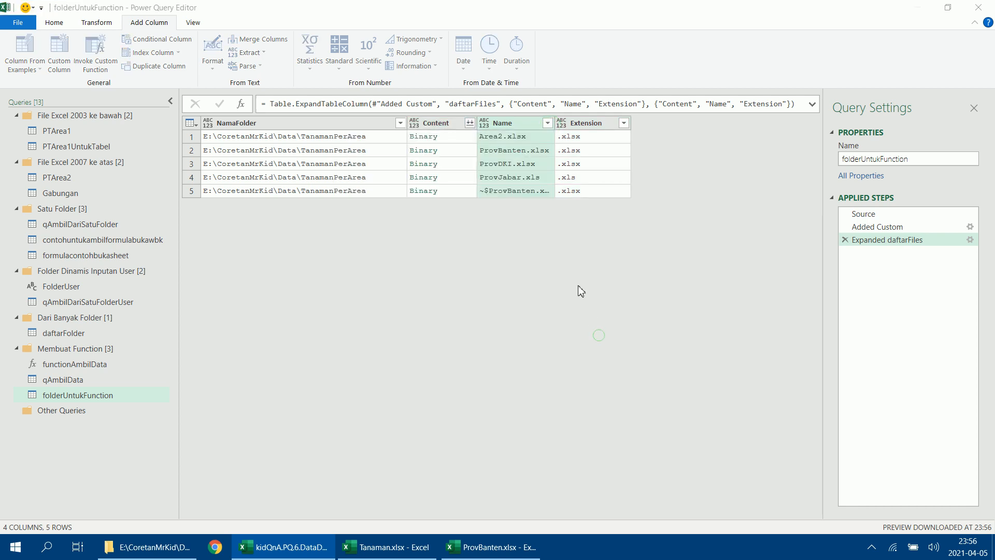
{"action": "left_click", "coordinate": [434, 269]}
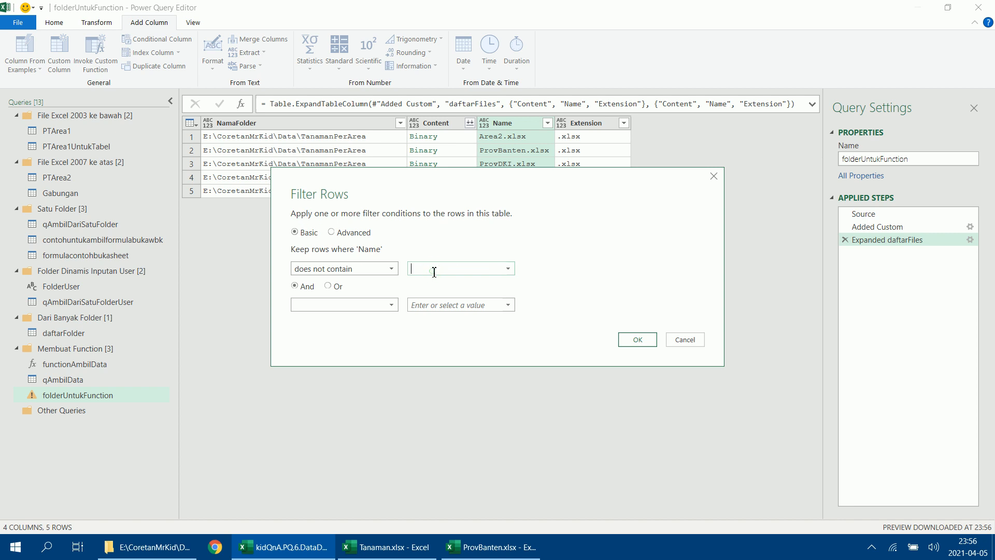
{"action": "left_click", "coordinate": [637, 339]}
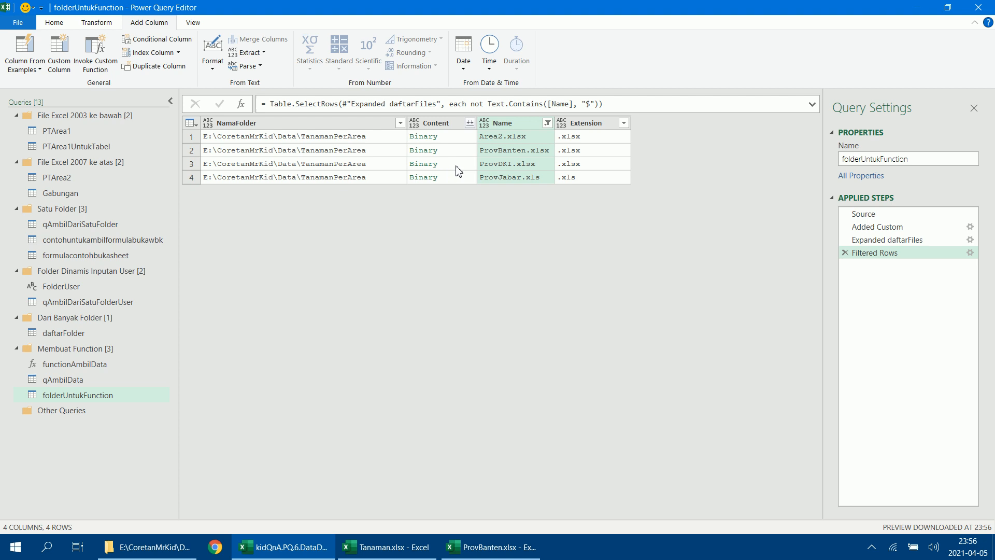
- Remove all columns except Content from the folderUntukFunction query
{"action": "left_click", "coordinate": [454, 125]}
{"action": "right_click", "coordinate": [452, 127]}
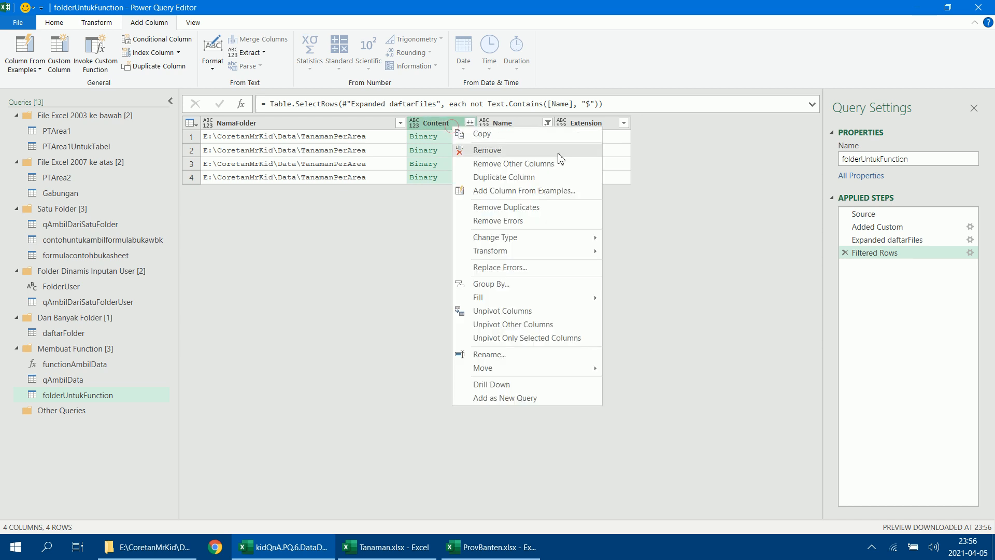
{"action": "left_click", "coordinate": [549, 164]}
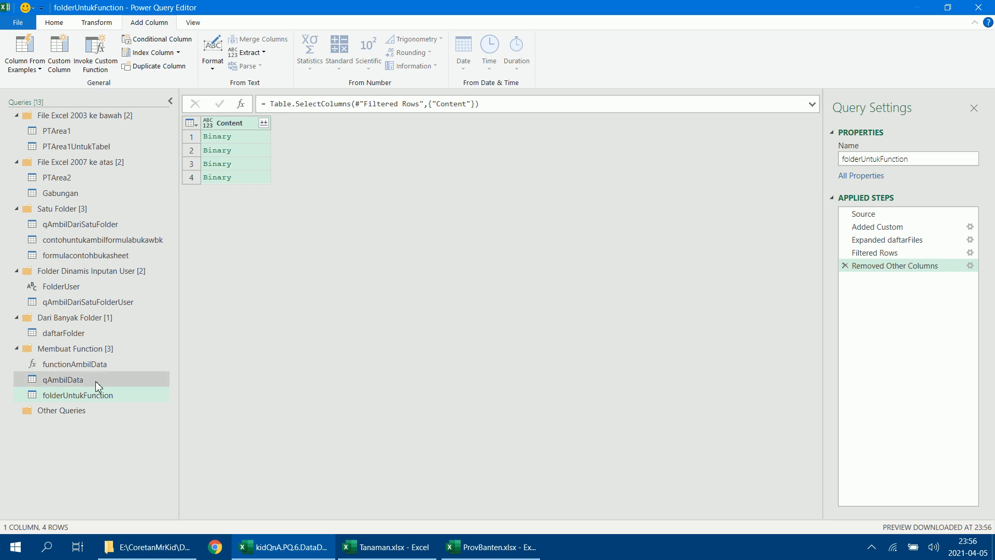
- Copy the Excel.Workbook formula, without the equals sign, from the contohuntukambilformulabukawbk query
{"action": "left_click", "coordinate": [127, 242]}
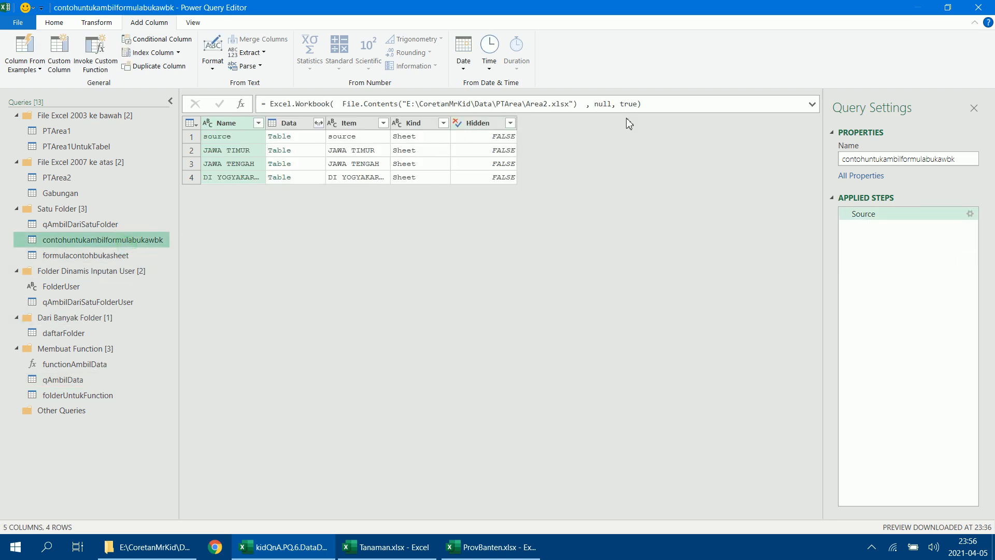
{"action": "left_click", "coordinate": [811, 104]}
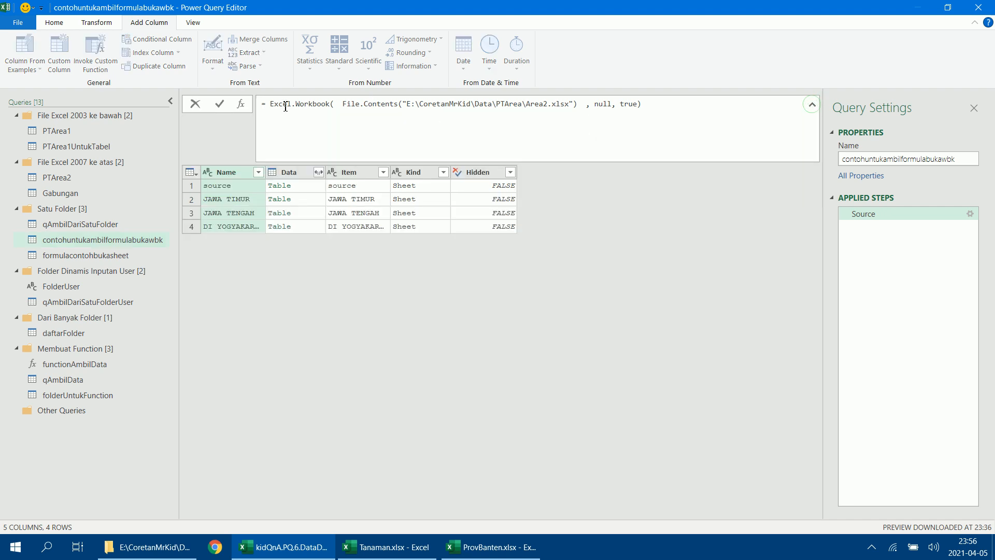
{"action": "left_click_drag", "start_coordinate": [269, 107], "coordinate": [684, 101]}
{"action": "key", "text": "ctrl+c"}
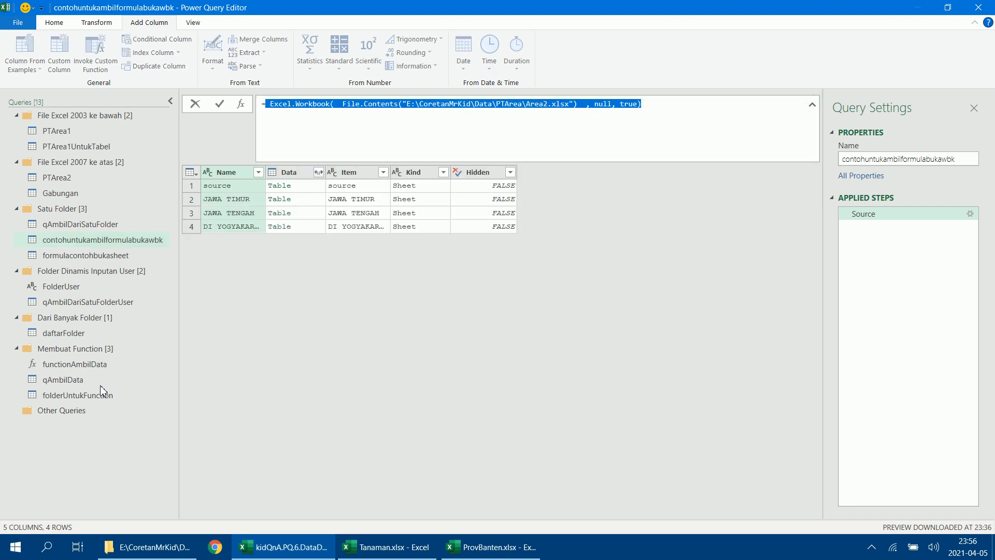
- Add a custom column isiWorkbook to folderUntukFunction with the copied formula, replacing the File.Contents part so it reads Excel.Workbook([Content], null, true)
{"action": "left_click", "coordinate": [75, 396]}
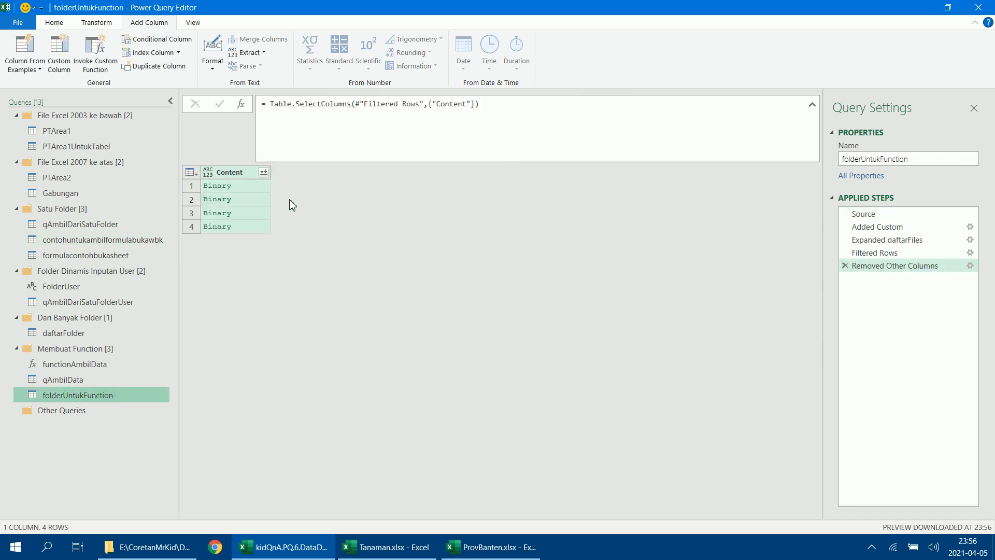
{"action": "left_click", "coordinate": [59, 63]}
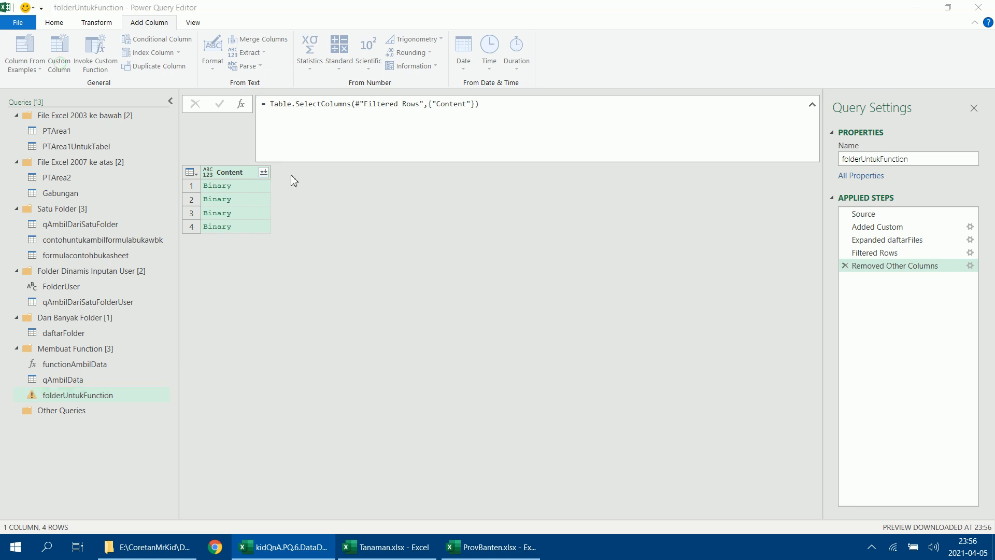
{"action": "double_click", "coordinate": [332, 202]}
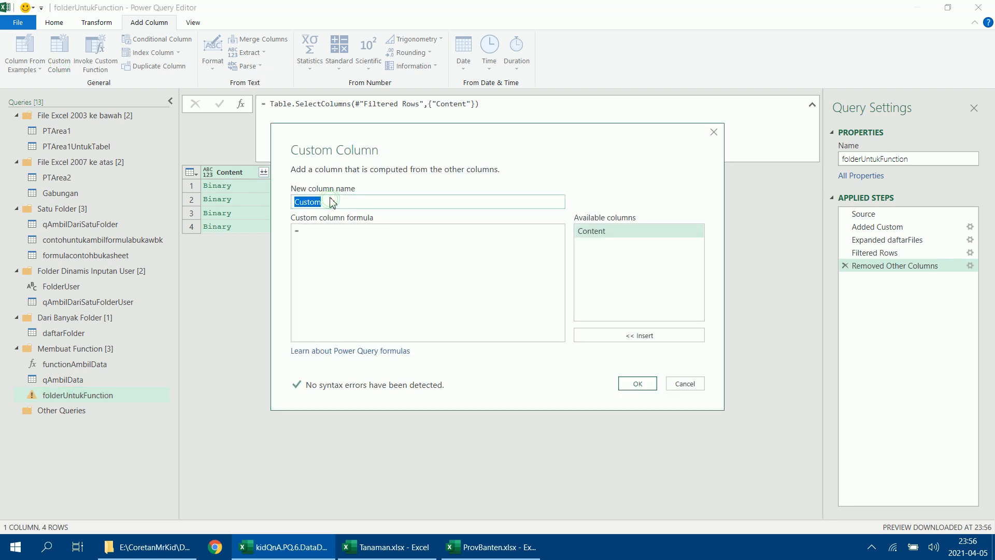
{"action": "type", "text": "isiWorkbook"}
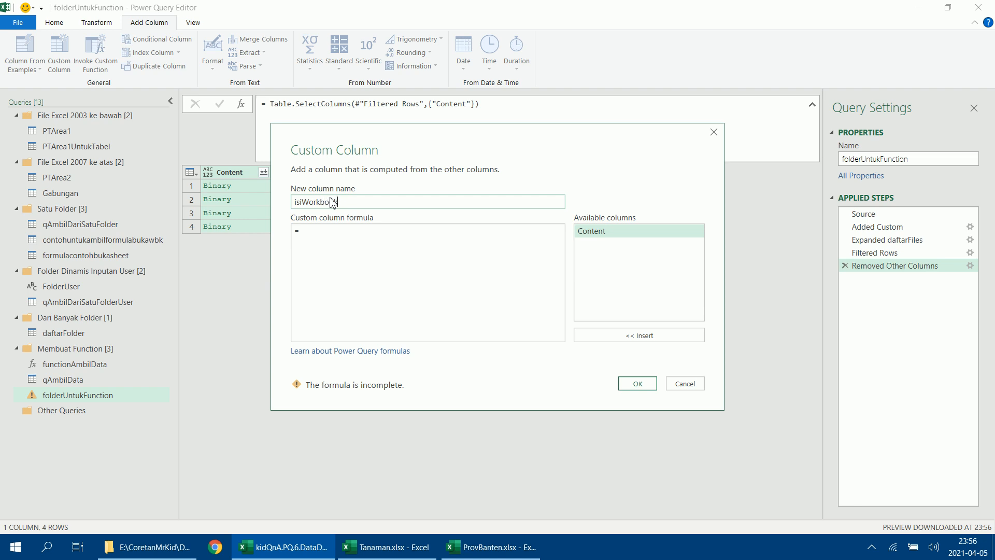
{"action": "left_click", "coordinate": [333, 240]}
{"action": "key", "text": "ctrl+v"}
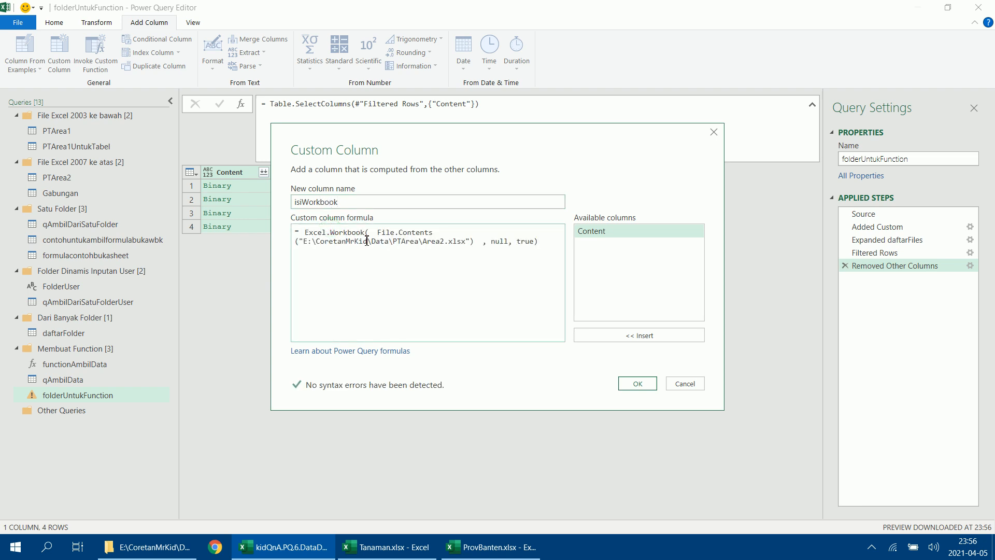
{"action": "left_click_drag", "start_coordinate": [380, 234], "coordinate": [480, 244]}
{"action": "key", "text": "Delete"}
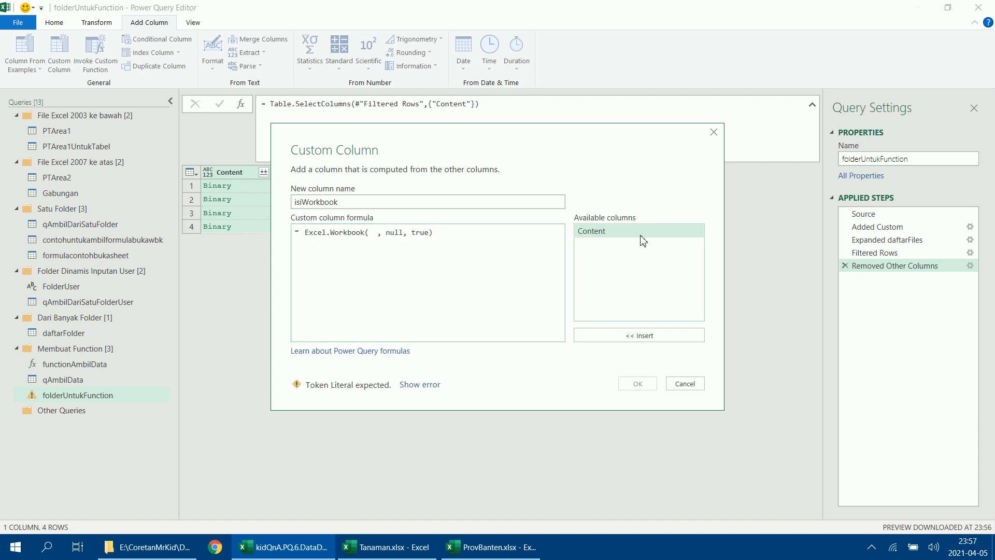
{"action": "left_click", "coordinate": [641, 236]}
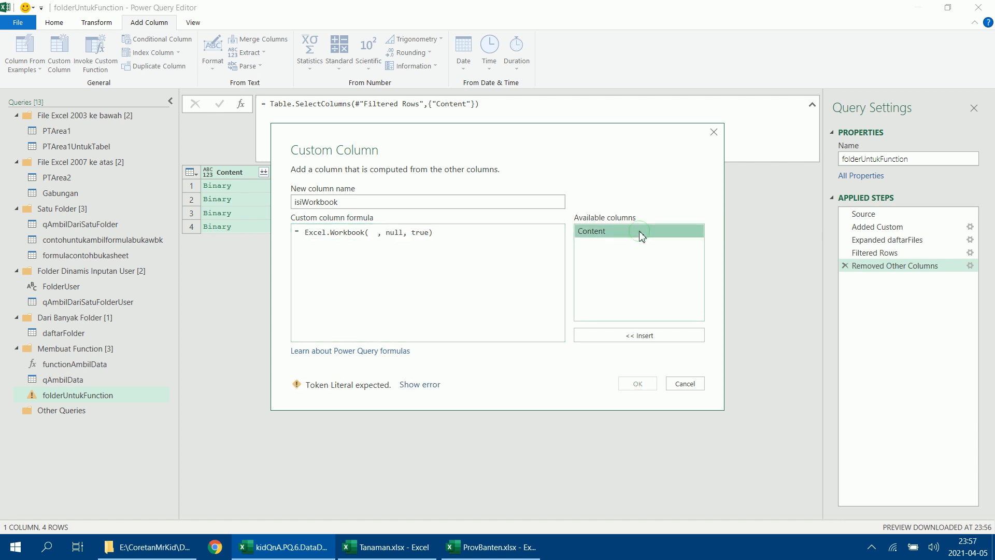
{"action": "double_click", "coordinate": [603, 235]}
{"action": "left_click", "coordinate": [639, 383]}
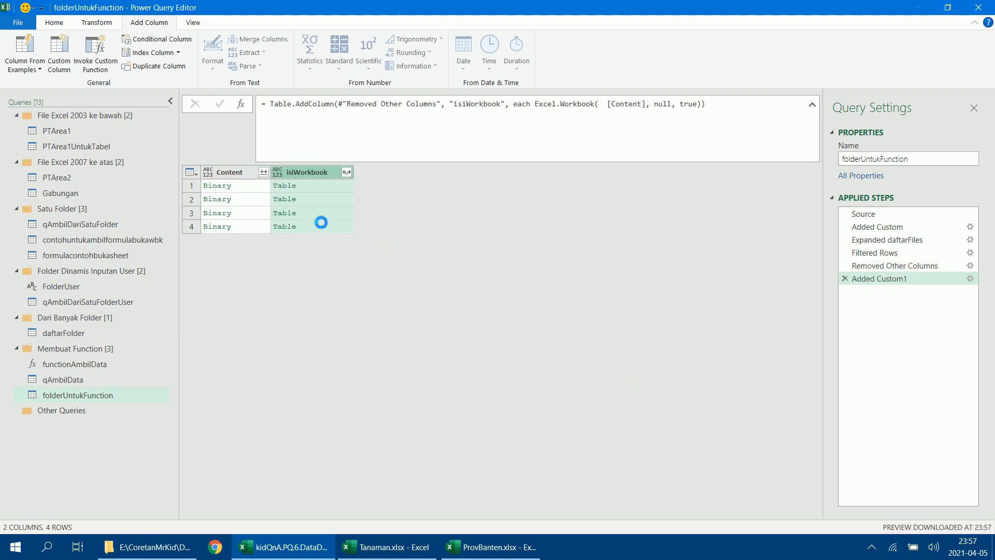
- Preview the workbook tables in isiWorkbook and remove the Content column
{"action": "left_click", "coordinate": [344, 187]}
{"action": "left_click", "coordinate": [344, 200]}
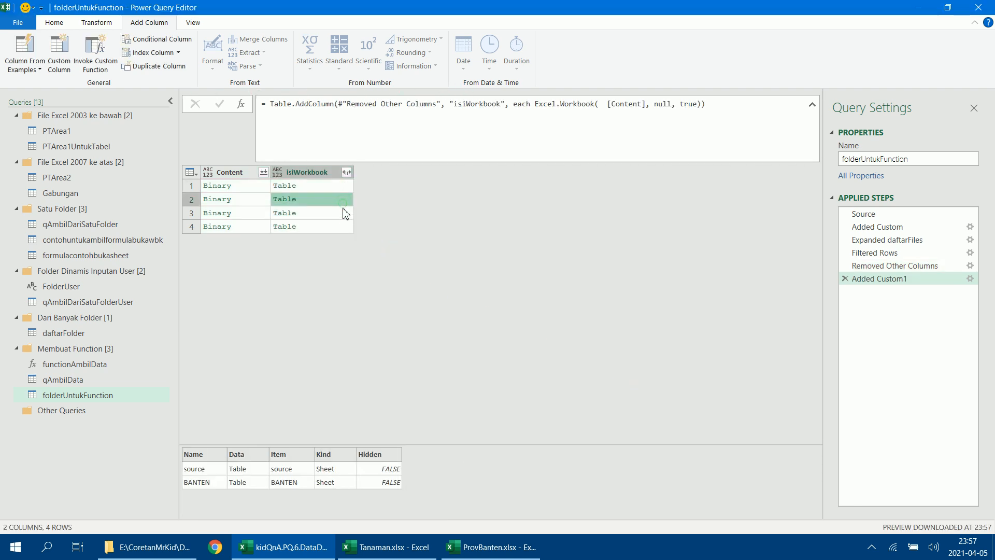
{"action": "left_click", "coordinate": [343, 217]}
{"action": "left_click", "coordinate": [342, 224]}
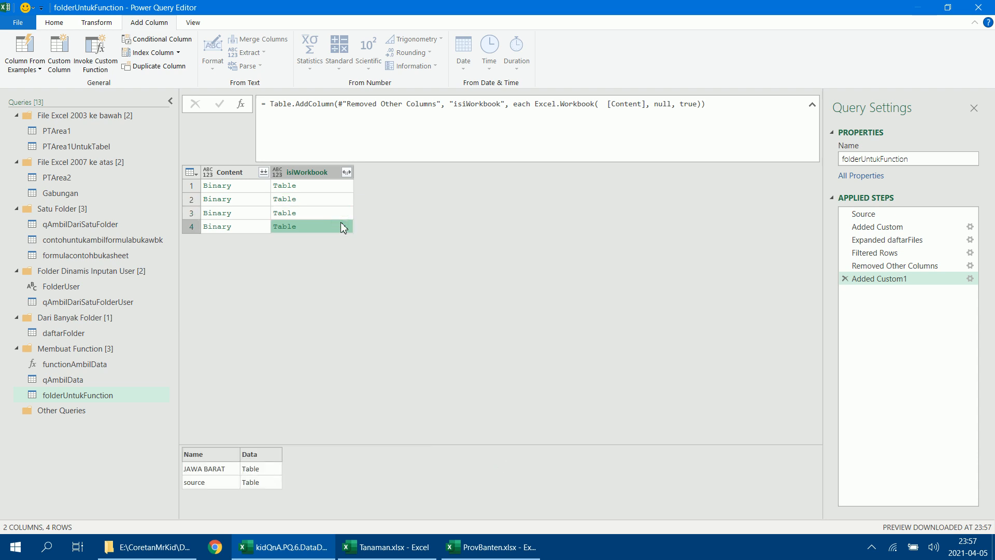
{"action": "left_click", "coordinate": [247, 172]}
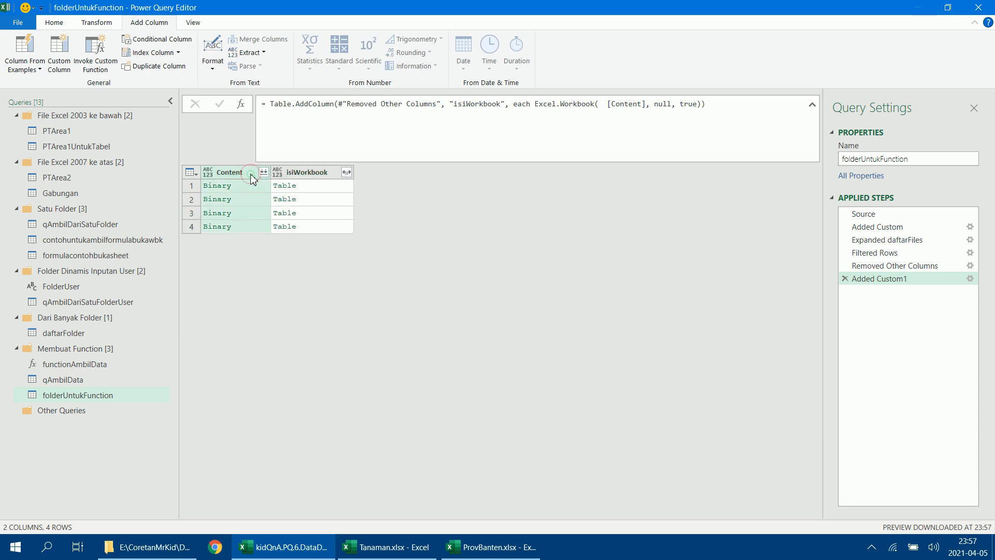
{"action": "right_click", "coordinate": [249, 173]}
{"action": "left_click", "coordinate": [320, 199]}
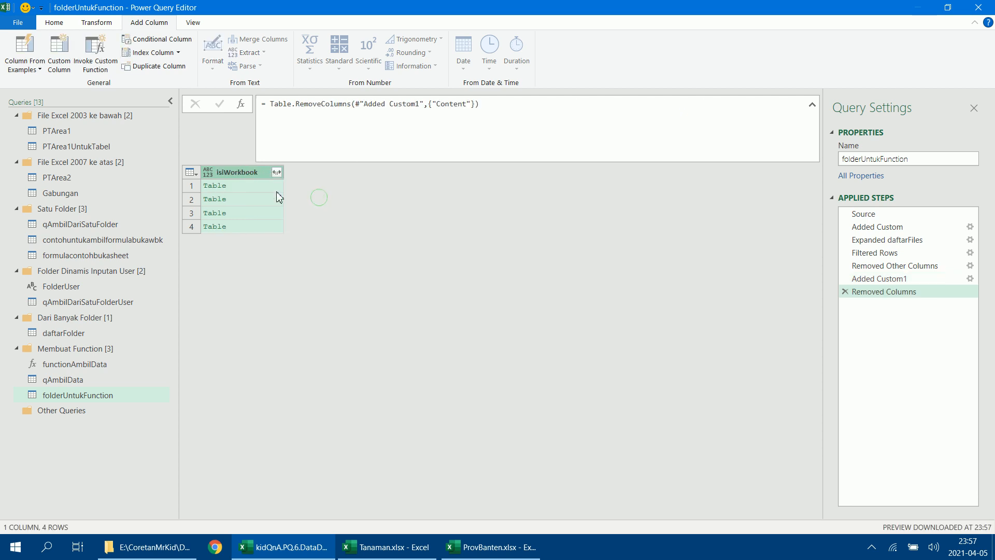
- Expand isiWorkbook to only the Name and Data columns, without the original column name as prefix
{"action": "left_click", "coordinate": [277, 172]}
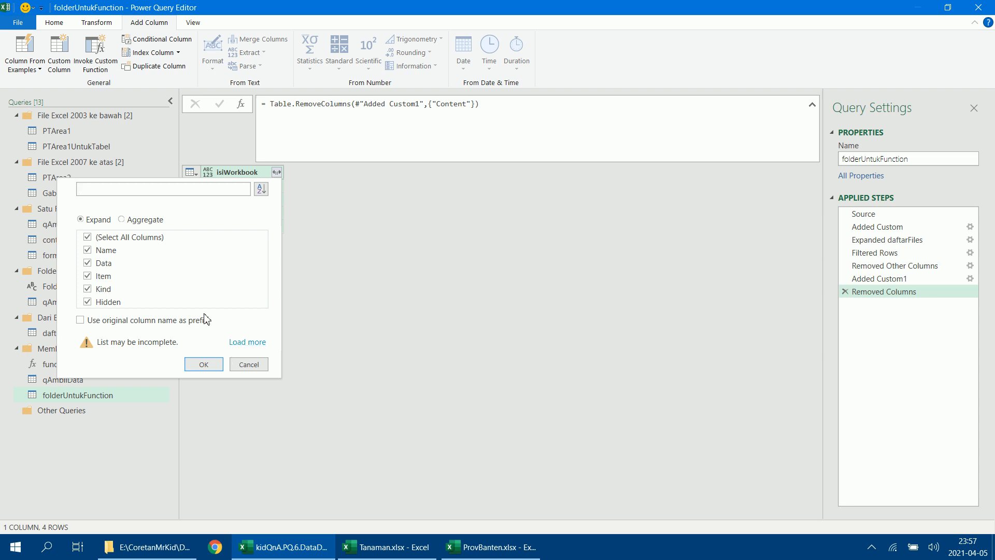
{"action": "left_click", "coordinate": [88, 237]}
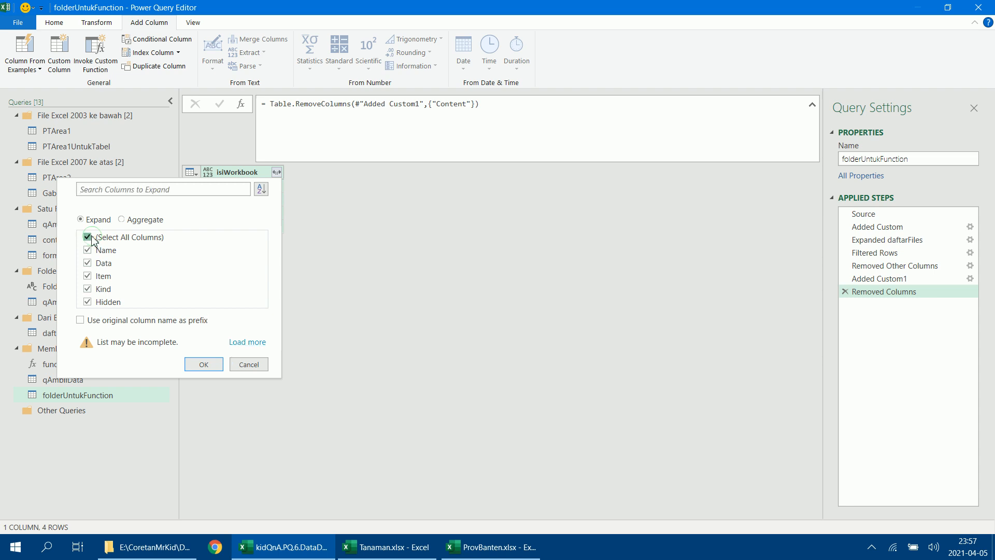
{"action": "left_click", "coordinate": [88, 263]}
{"action": "left_click", "coordinate": [215, 362]}
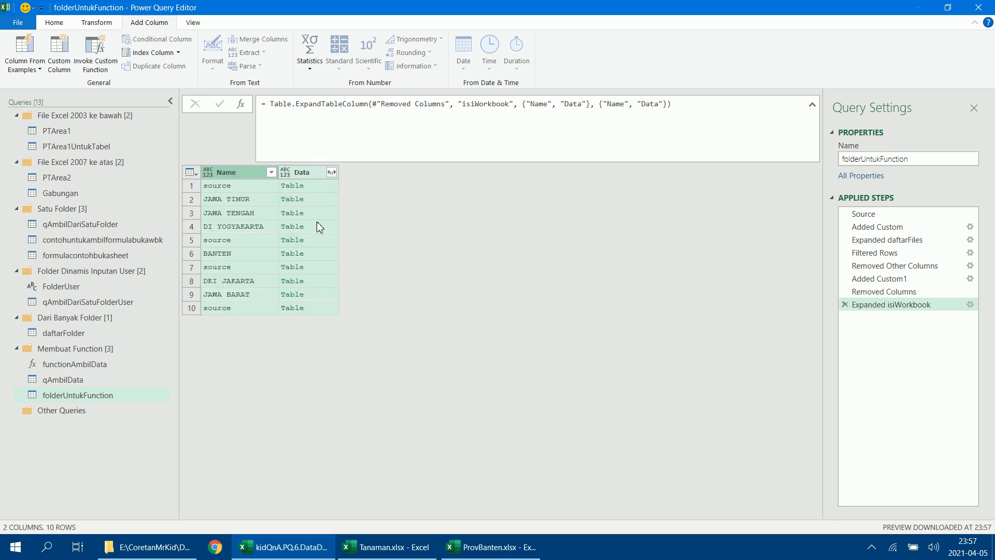
- Preview the first tables in the Data column and filter the Name column to exclude the source rows
{"action": "left_click", "coordinate": [330, 187]}
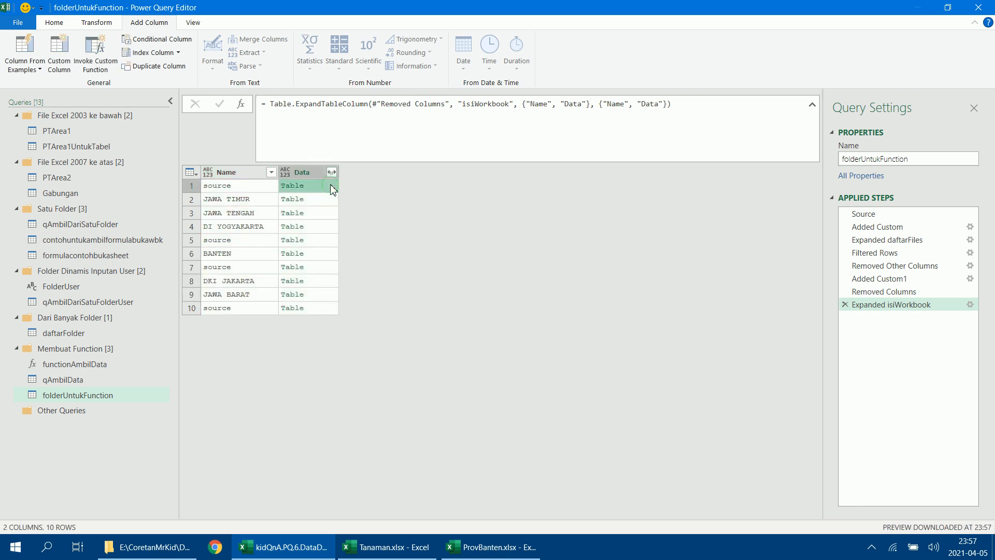
{"action": "left_click", "coordinate": [329, 199]}
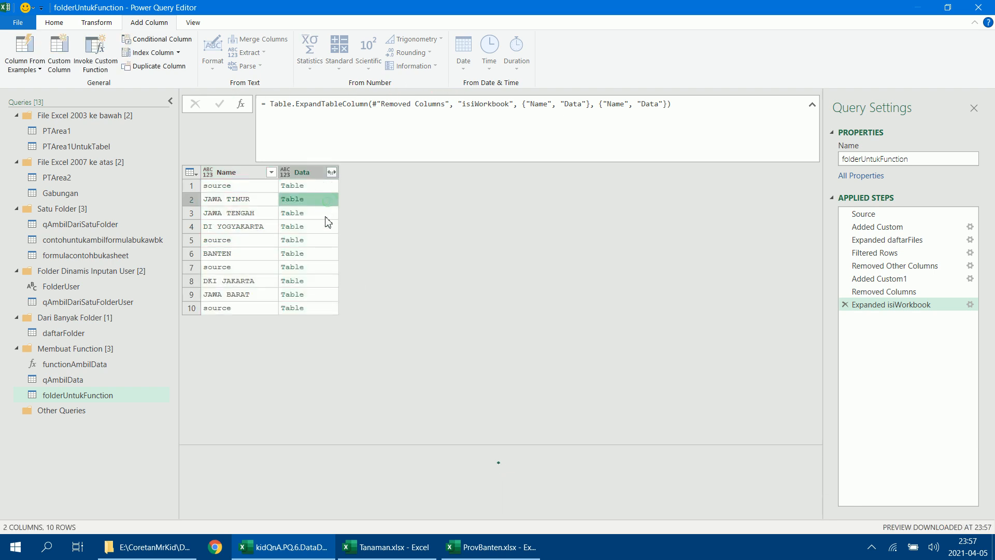
{"action": "left_click", "coordinate": [326, 217]}
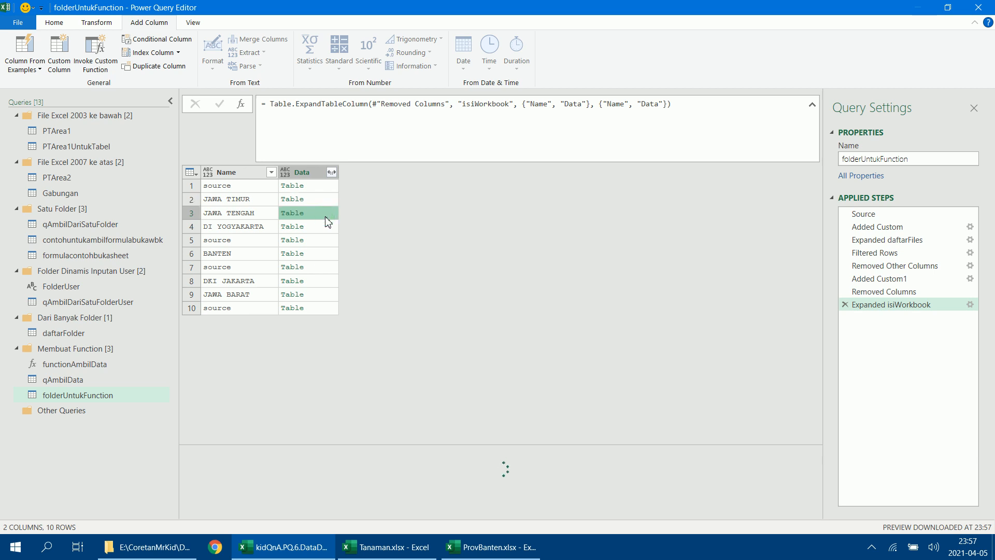
{"action": "left_click", "coordinate": [271, 172]}
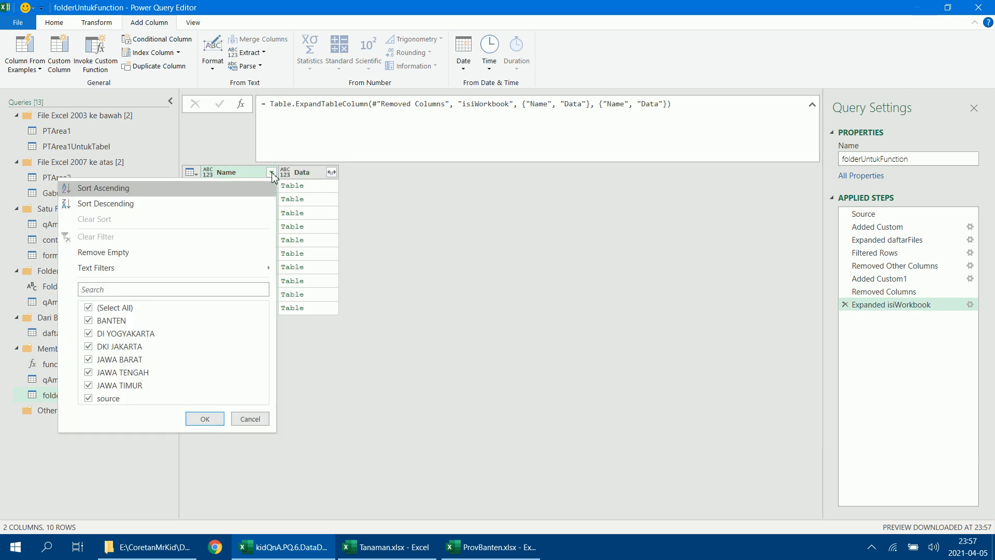
{"action": "left_click", "coordinate": [89, 399]}
{"action": "left_click", "coordinate": [205, 418]}
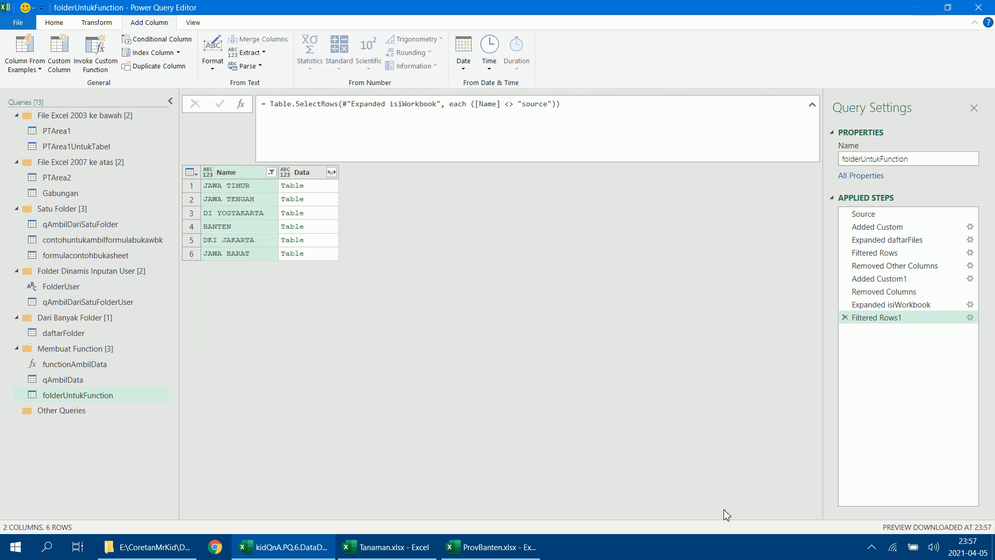
- Preview the JAWA TENGAH table and delete the applied step that filters out the source rows
{"action": "left_click", "coordinate": [328, 199]}
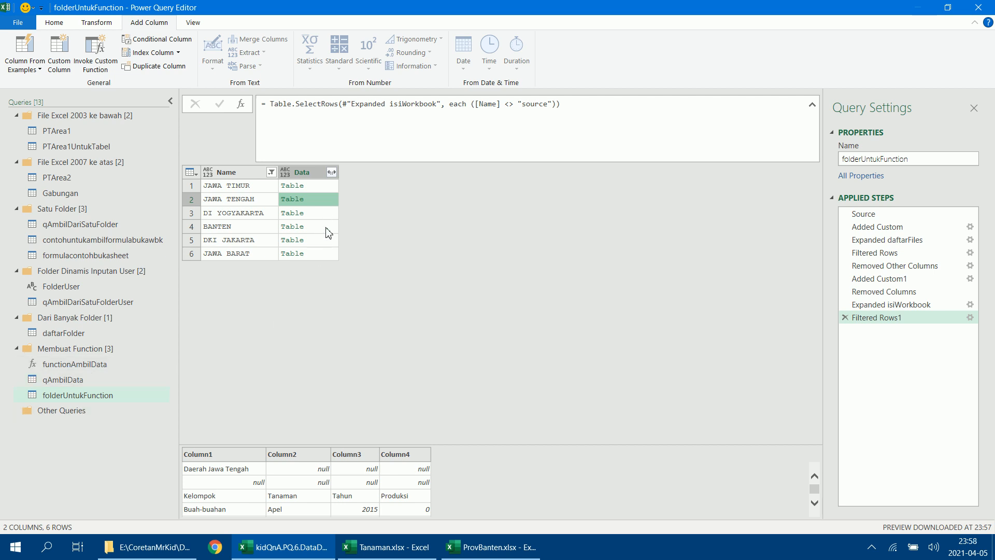
{"action": "left_click", "coordinate": [247, 175]}
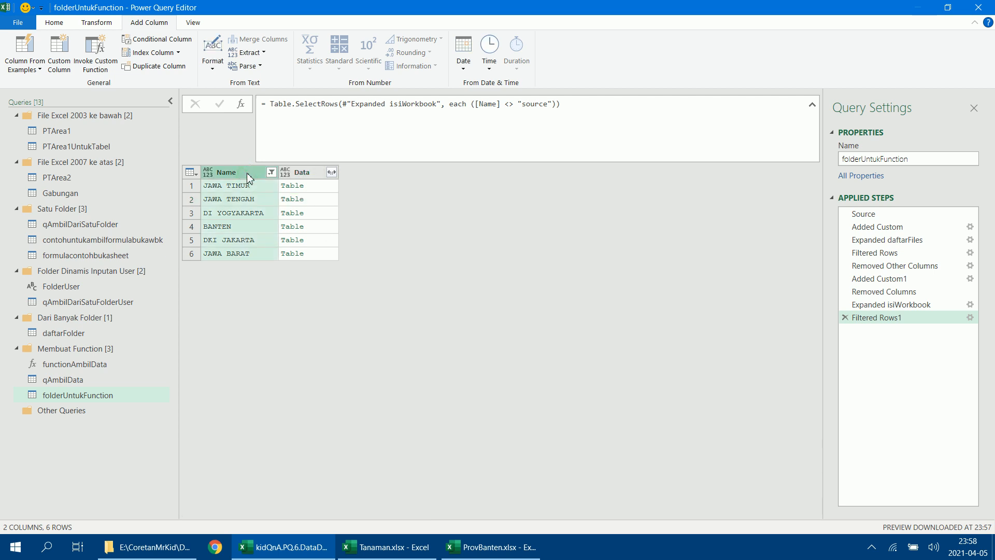
{"action": "right_click", "coordinate": [248, 175]}
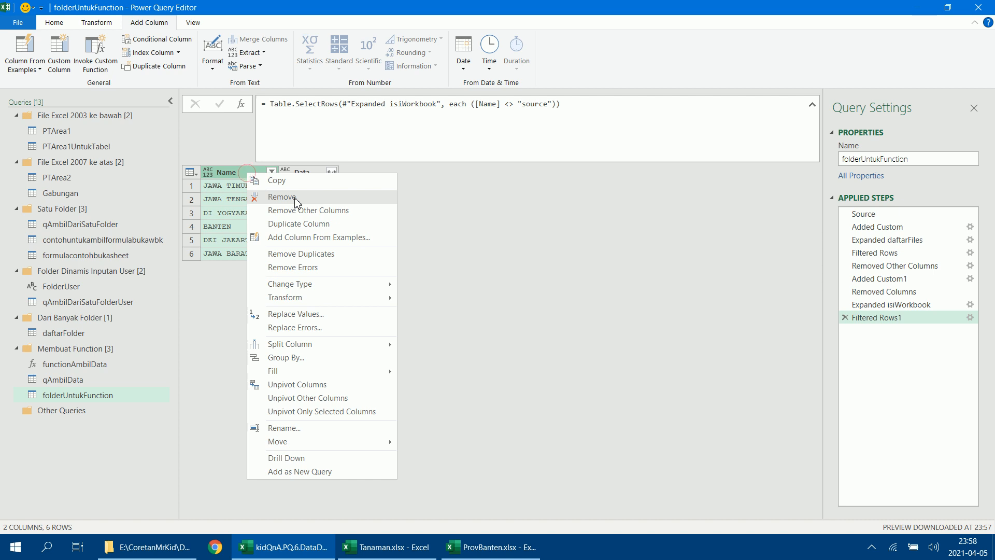
{"action": "left_click", "coordinate": [891, 356]}
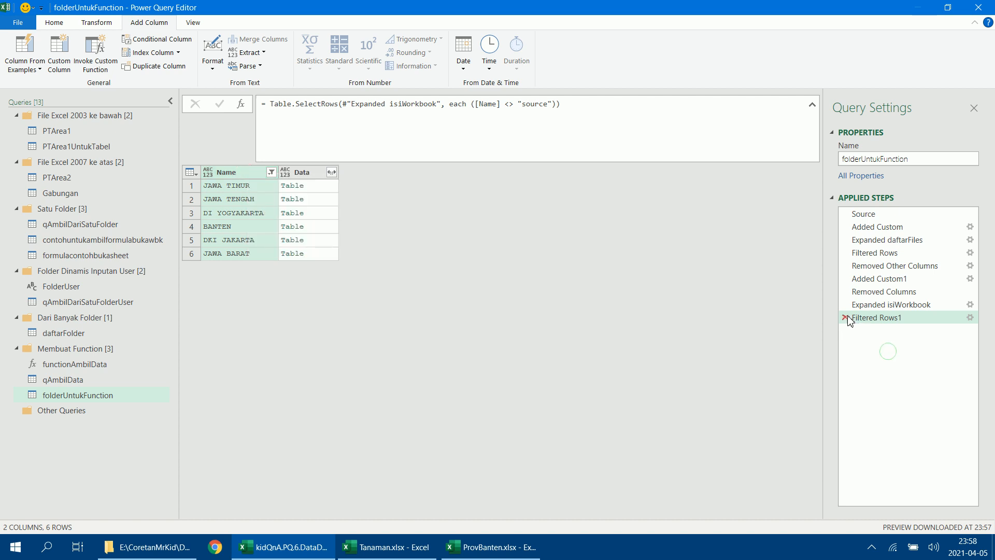
{"action": "left_click", "coordinate": [845, 318]}
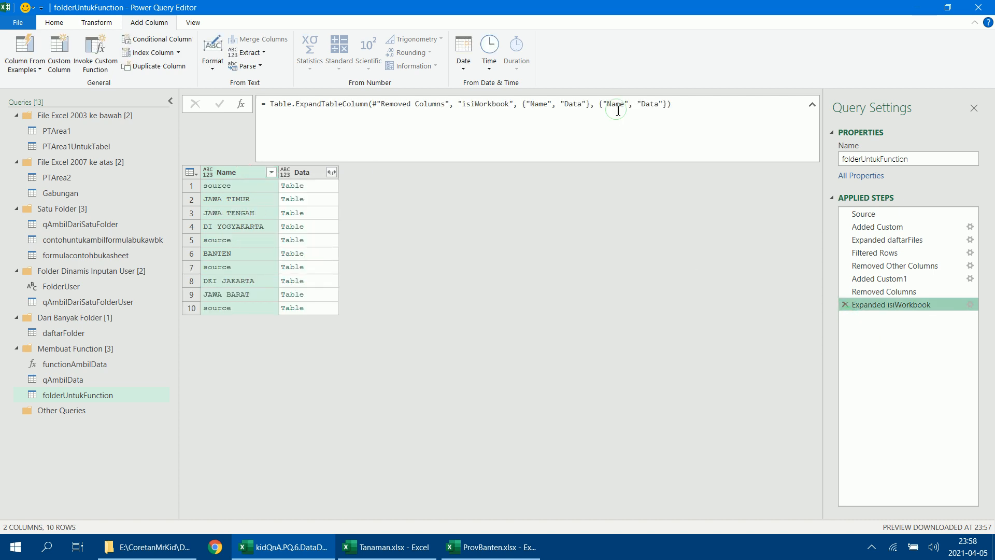
- Change the output column name from Name to Provinsi in the isiWorkbook expansion formula
{"action": "double_click", "coordinate": [617, 110]}
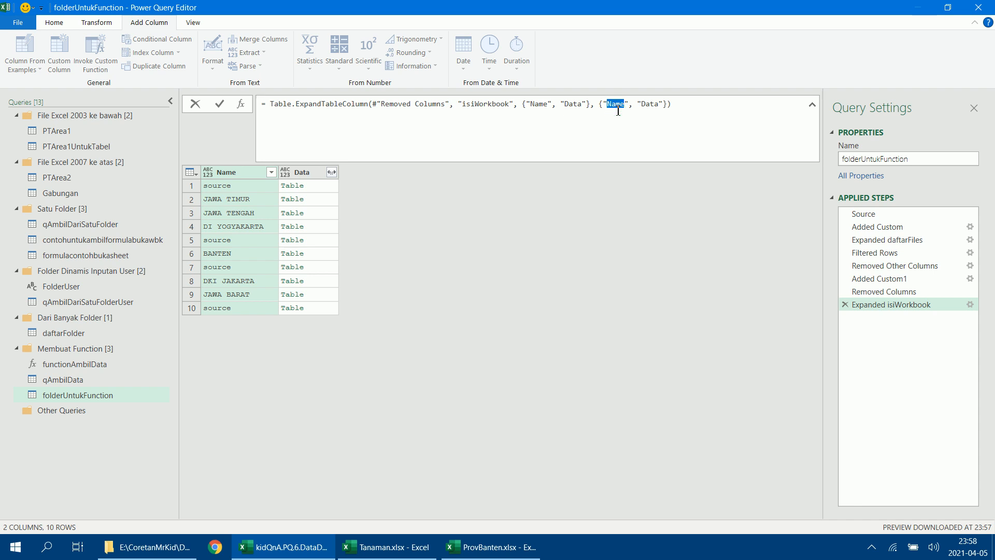
{"action": "type", "text": "Provinsi"}
{"action": "key", "text": "Return"}
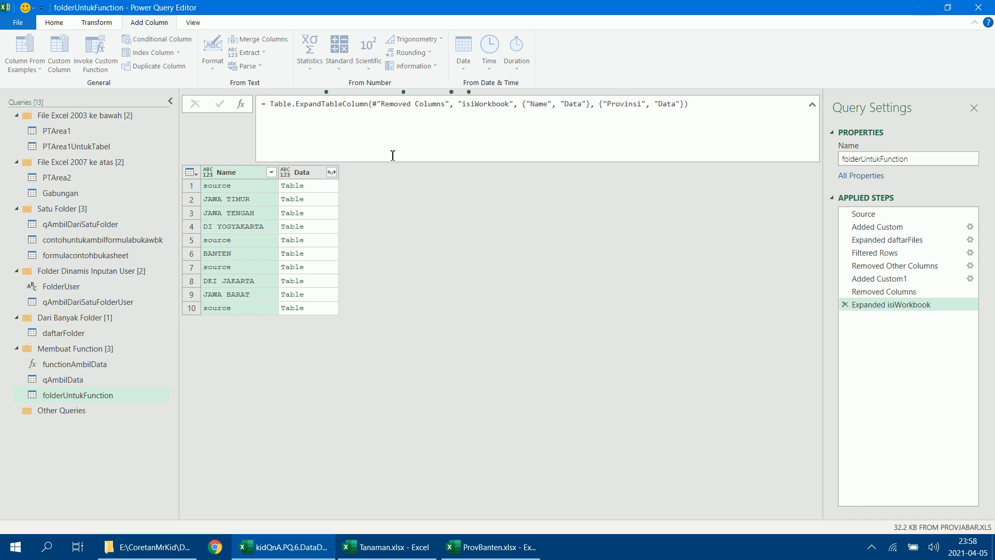
- Filter the Provinsi column to exclude the source rows
{"action": "left_click", "coordinate": [266, 172]}
{"action": "left_click", "coordinate": [84, 399]}
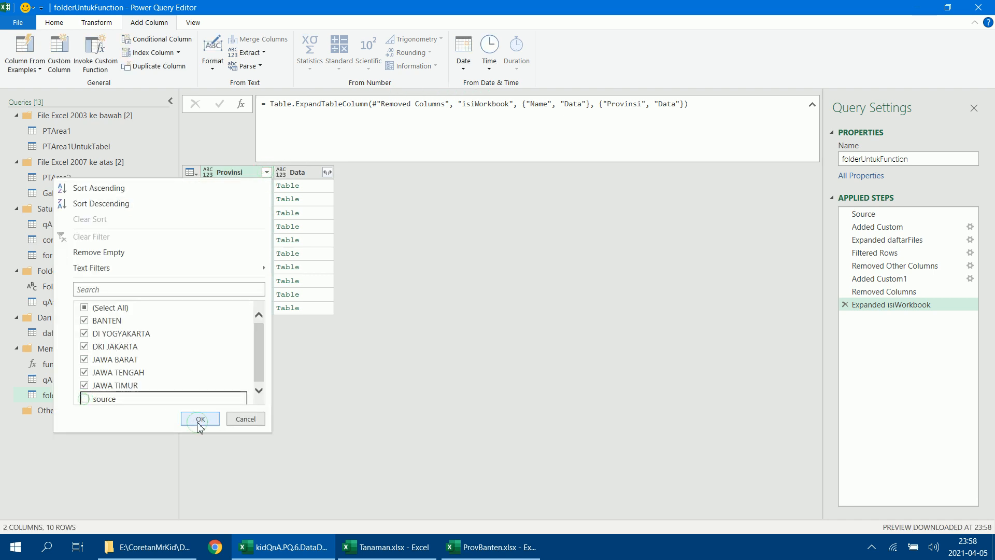
{"action": "left_click", "coordinate": [199, 421]}
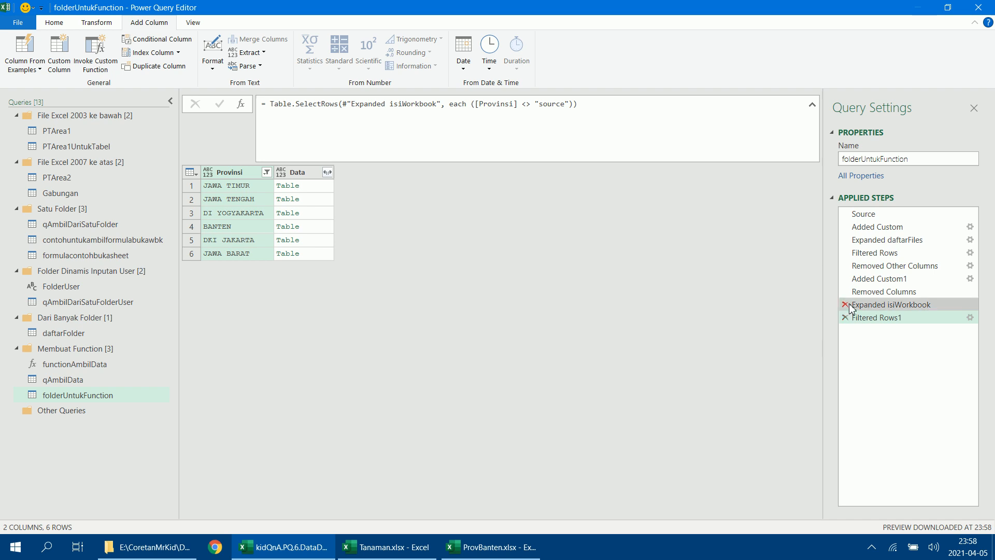
- Preview the JAWA TIMUR table in the Data column and set up a custom function column named dataFinal using functionAmbilData
{"action": "left_click", "coordinate": [322, 187]}
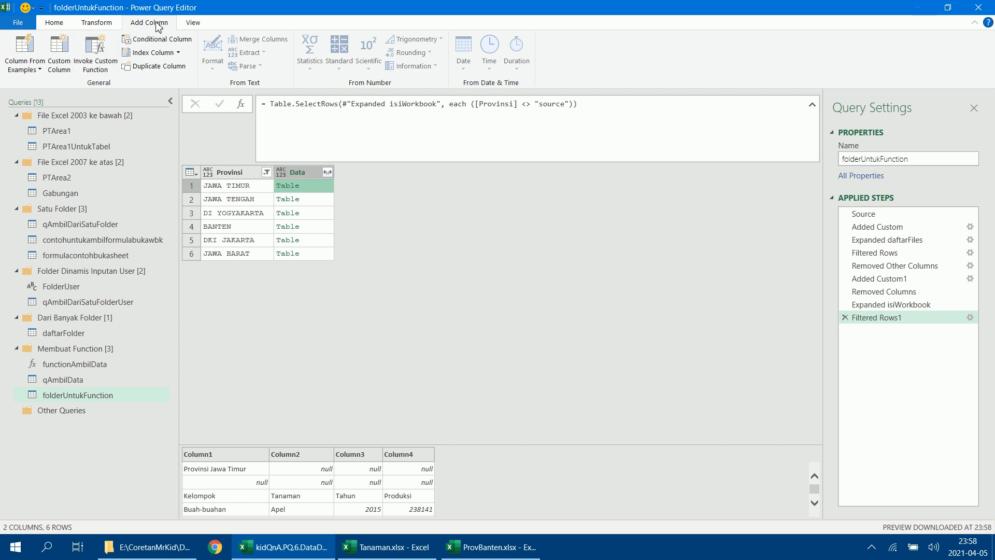
{"action": "left_click", "coordinate": [95, 52]}
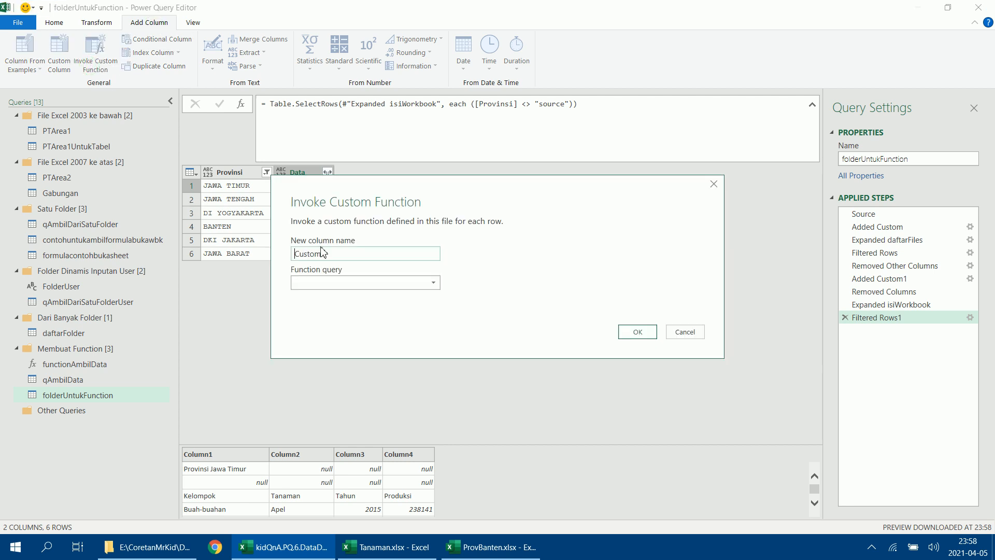
{"action": "left_click_drag", "start_coordinate": [332, 253], "coordinate": [261, 254]}
{"action": "type", "text": "dataFinal"}
{"action": "left_click", "coordinate": [378, 283]}
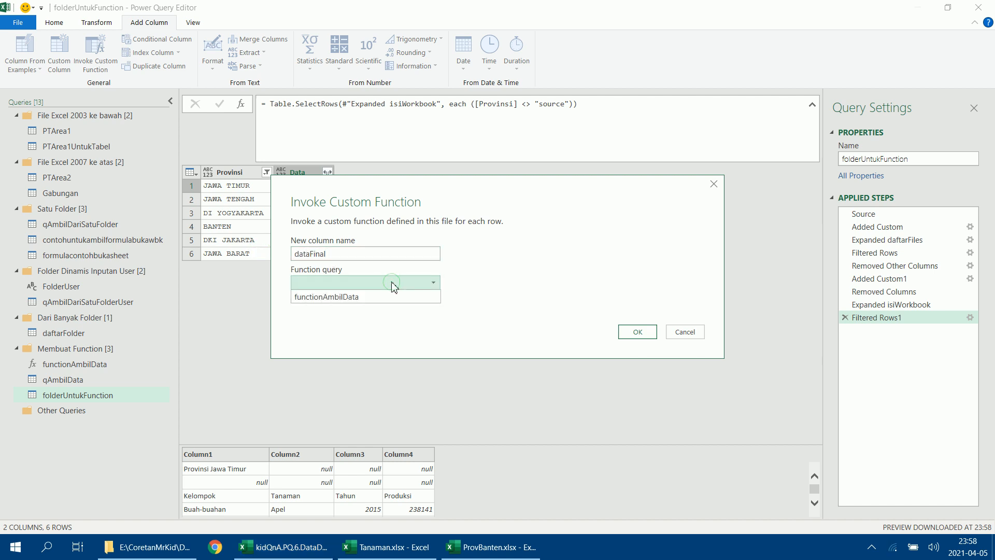
{"action": "left_click", "coordinate": [382, 307]}
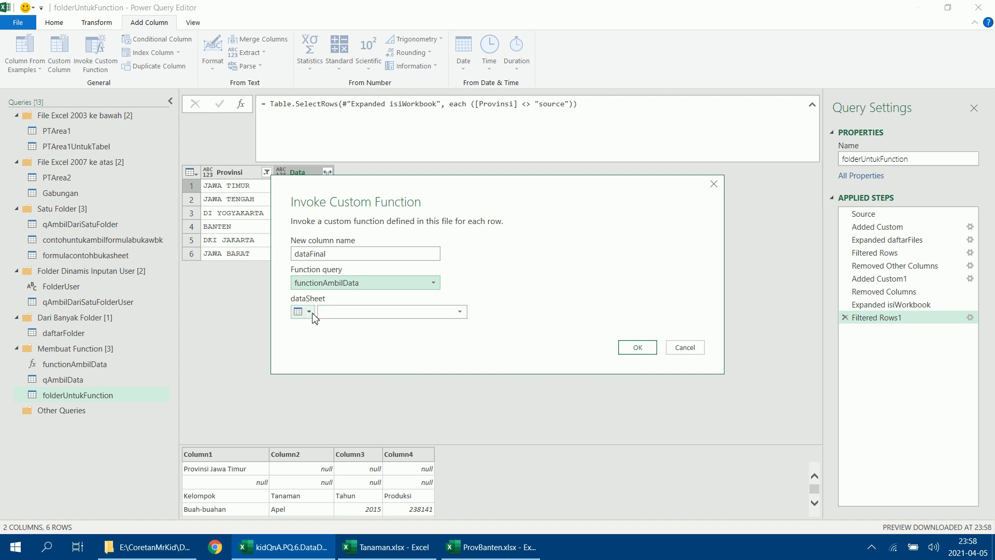
- Supply the Data column as the function's dataSheet argument and add the dataFinal column
{"action": "left_click", "coordinate": [311, 313]}
{"action": "left_click", "coordinate": [331, 339]}
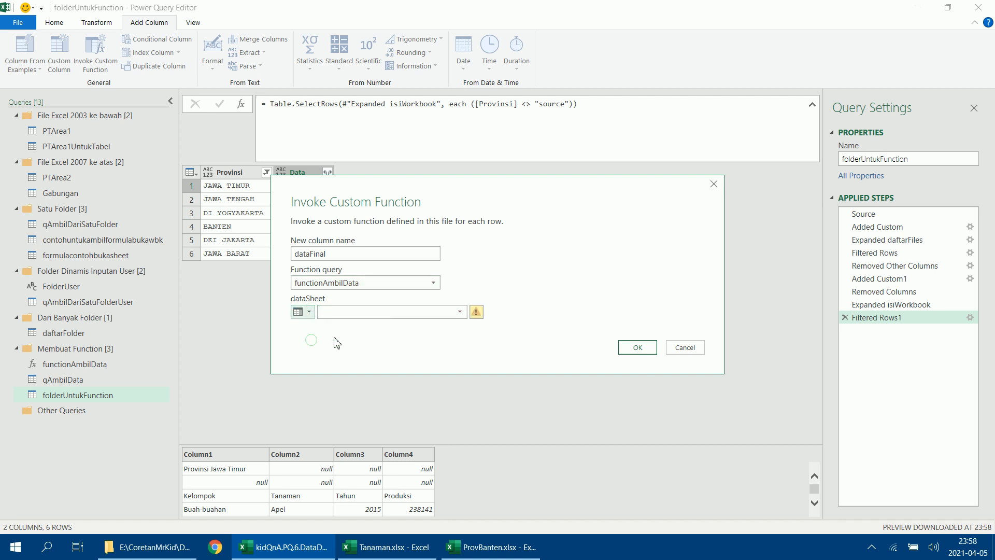
{"action": "left_click", "coordinate": [426, 312]}
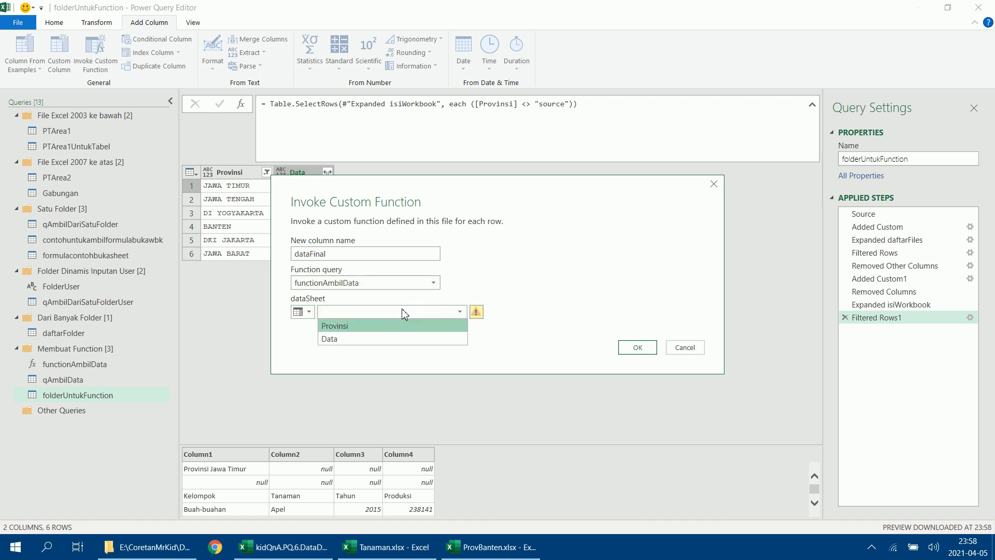
{"action": "left_click_drag", "start_coordinate": [481, 188], "coordinate": [556, 203]}
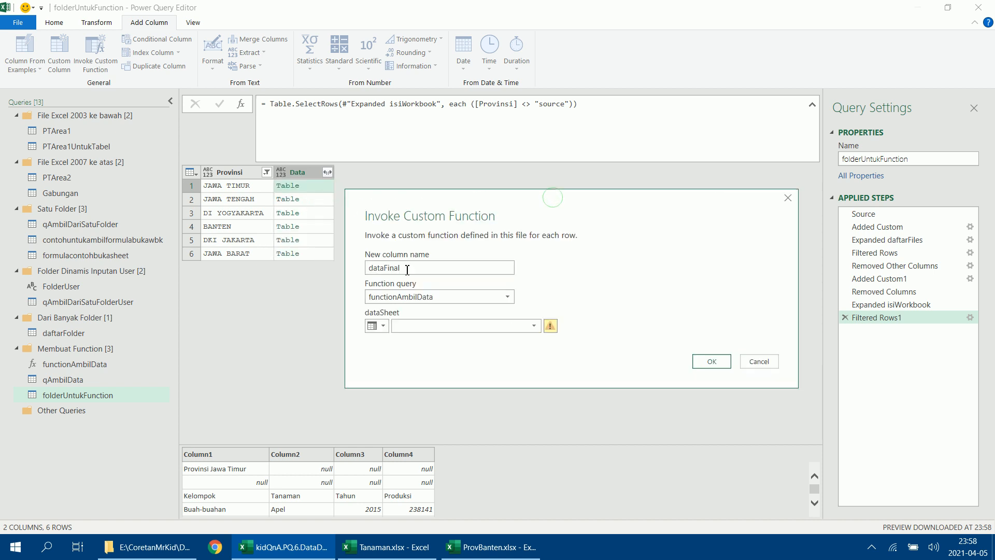
{"action": "left_click", "coordinate": [483, 326]}
{"action": "left_click", "coordinate": [454, 353]}
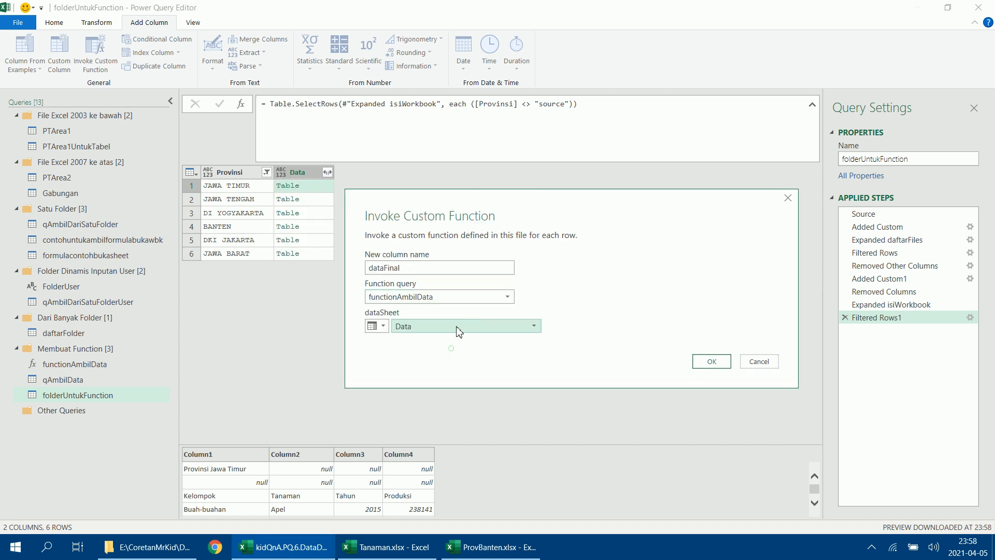
{"action": "left_click", "coordinate": [718, 362]}
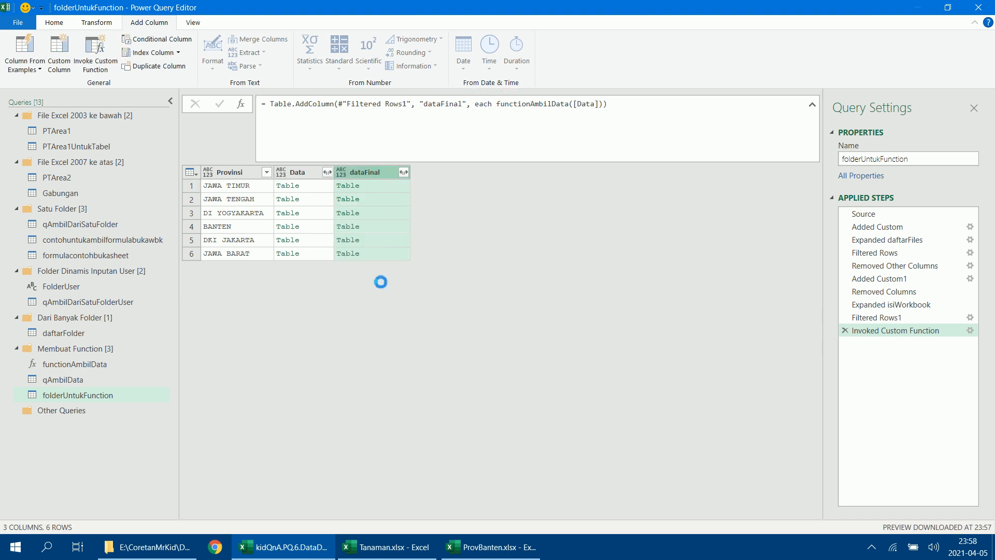
- Preview the JAWA TENGAH table in dataFinal and remove the Data column
{"action": "left_click", "coordinate": [400, 201]}
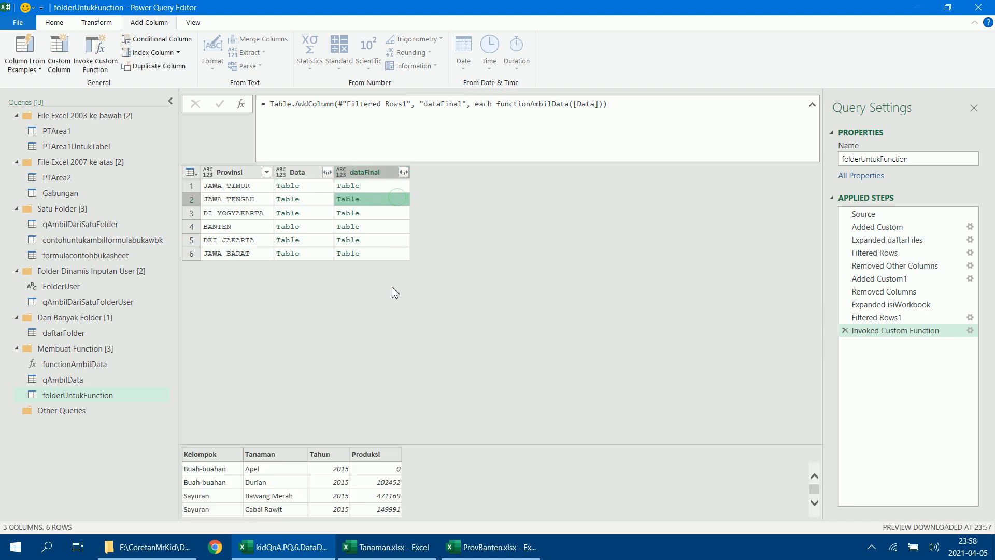
{"action": "left_click", "coordinate": [313, 174]}
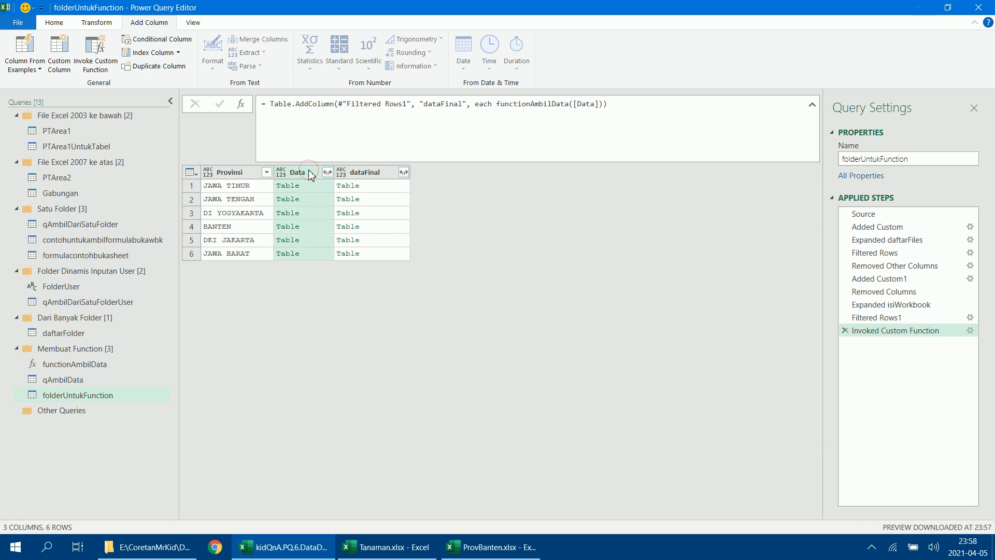
{"action": "right_click", "coordinate": [308, 174]}
{"action": "left_click", "coordinate": [341, 194]}
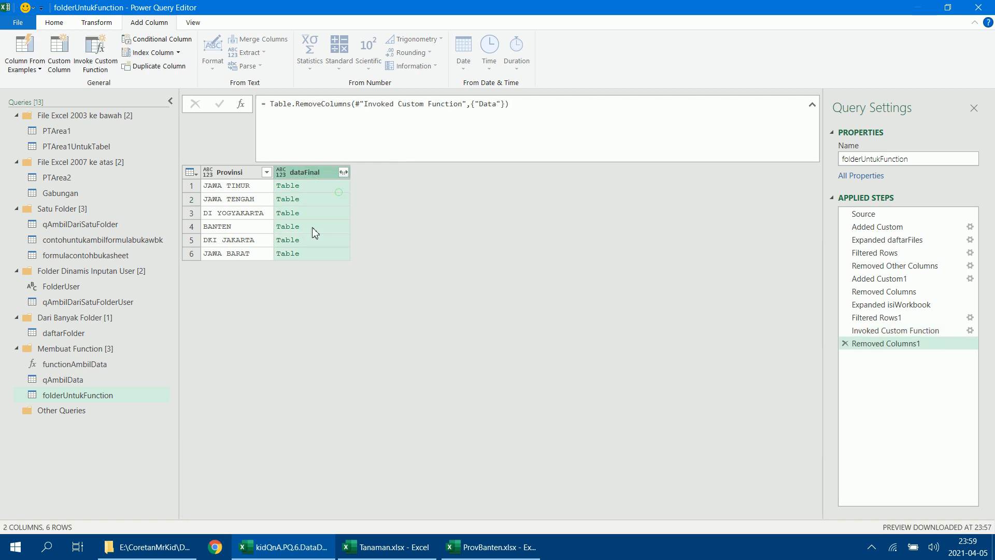
- Expand dataFinal into Kelompok, Tanaman, Tahun and Produksi without the original column name as prefix
{"action": "left_click", "coordinate": [344, 172]}
{"action": "left_click", "coordinate": [317, 328]}
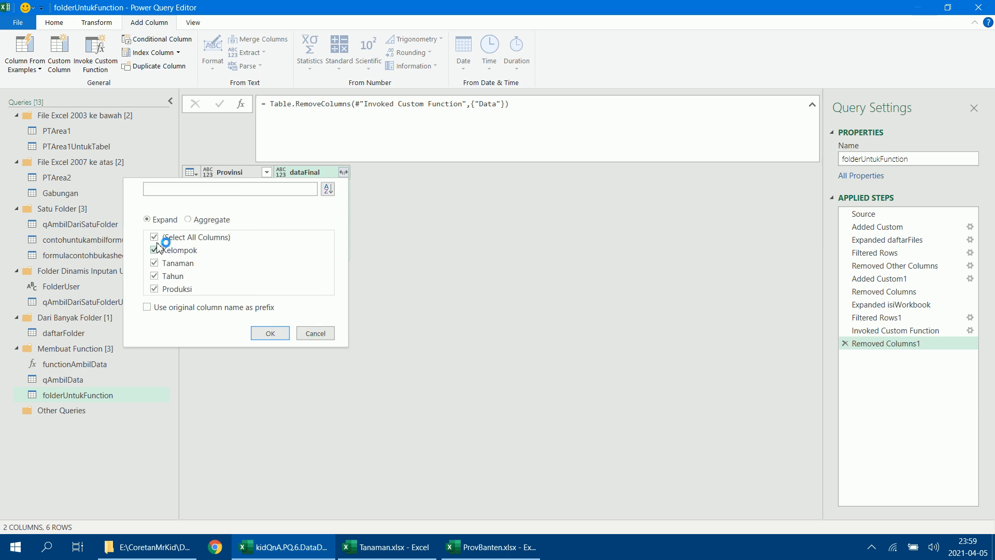
{"action": "left_click", "coordinate": [268, 334]}
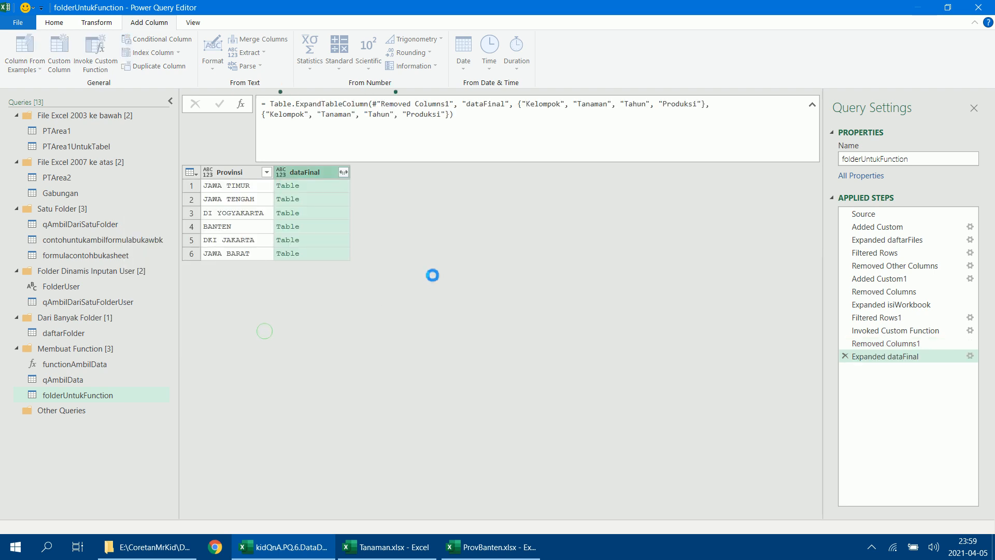
- Set the data type of the Provinsi, Kelompok and Tanaman columns to Text
{"action": "left_click", "coordinate": [248, 173]}
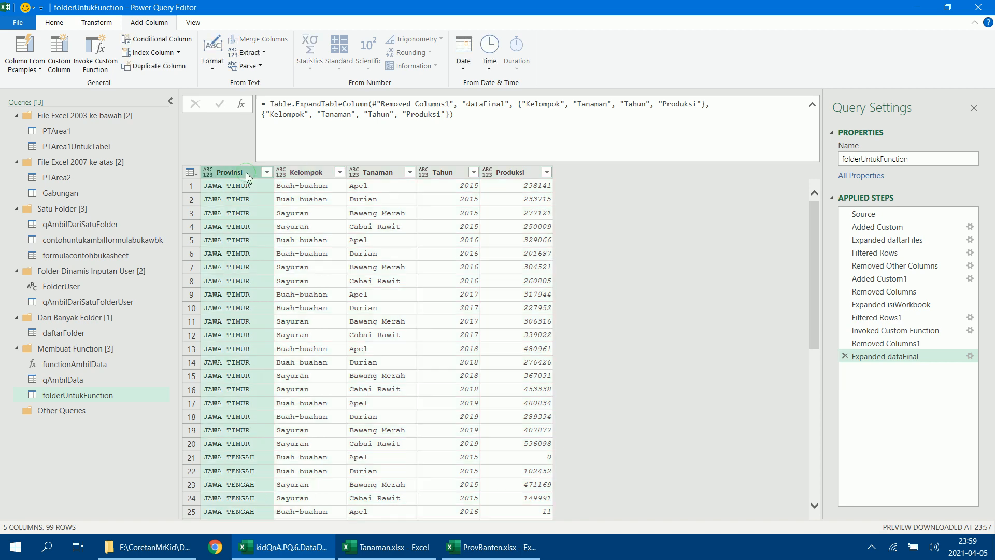
{"action": "left_click", "coordinate": [384, 173], "text": "shift"}
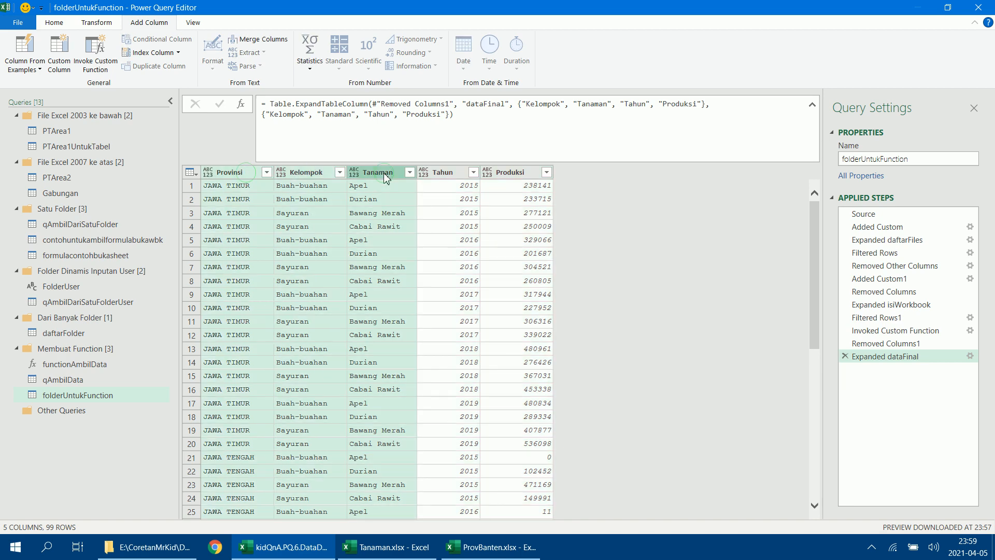
{"action": "left_click", "coordinate": [50, 24]}
{"action": "left_click", "coordinate": [386, 40]}
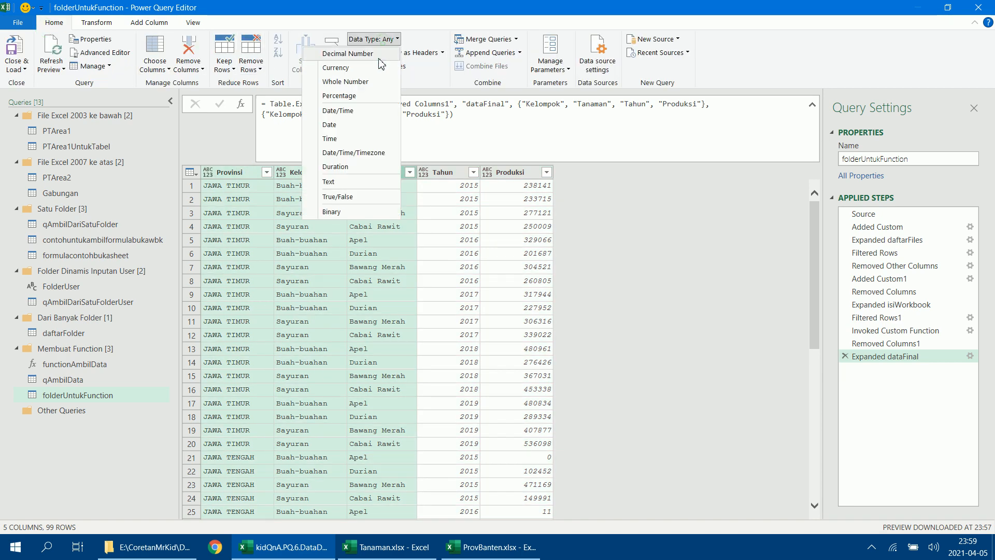
{"action": "left_click", "coordinate": [388, 185]}
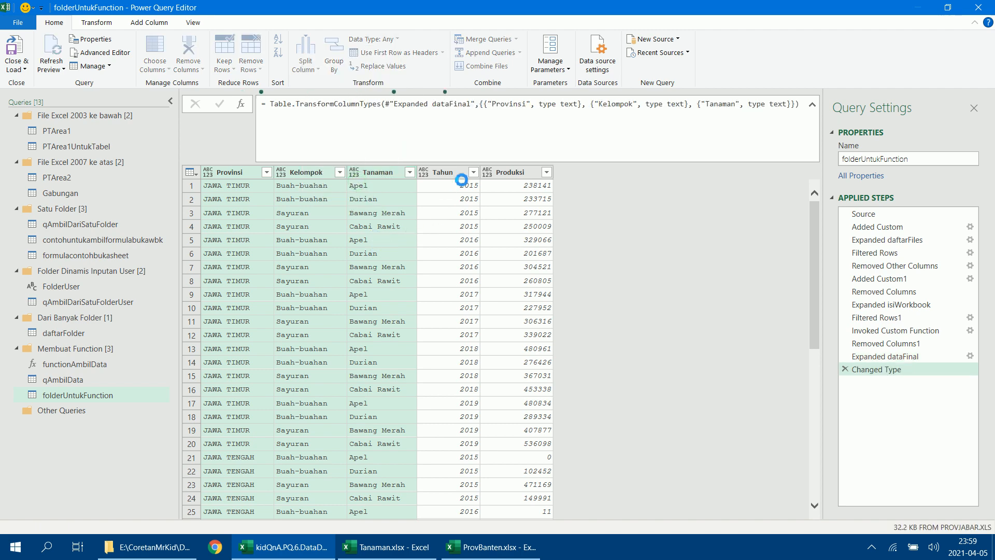
- Set the Tahun column's data type to Whole Number and the Produksi column's to Decimal Number
{"action": "left_click", "coordinate": [459, 176]}
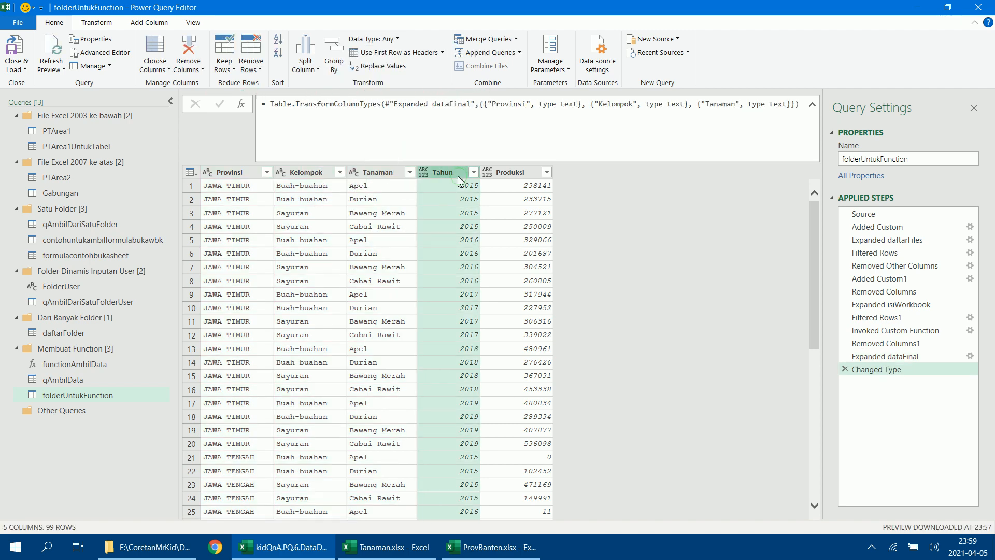
{"action": "left_click", "coordinate": [373, 40]}
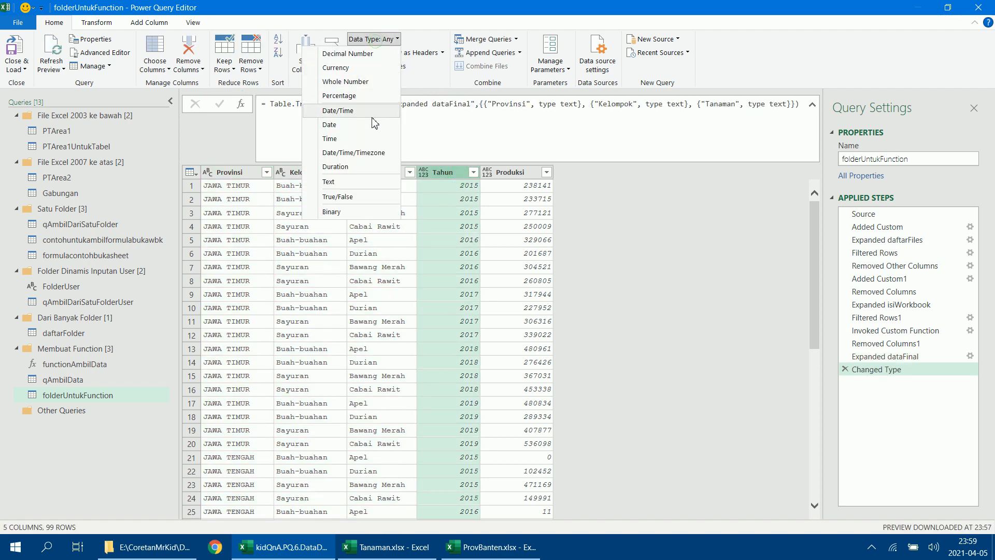
{"action": "left_click", "coordinate": [345, 82]}
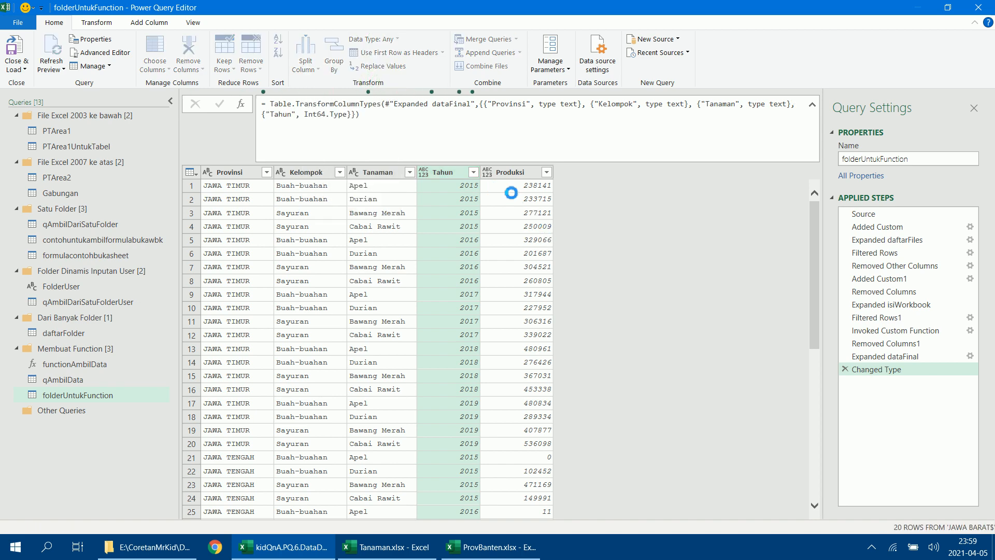
{"action": "left_click", "coordinate": [510, 173]}
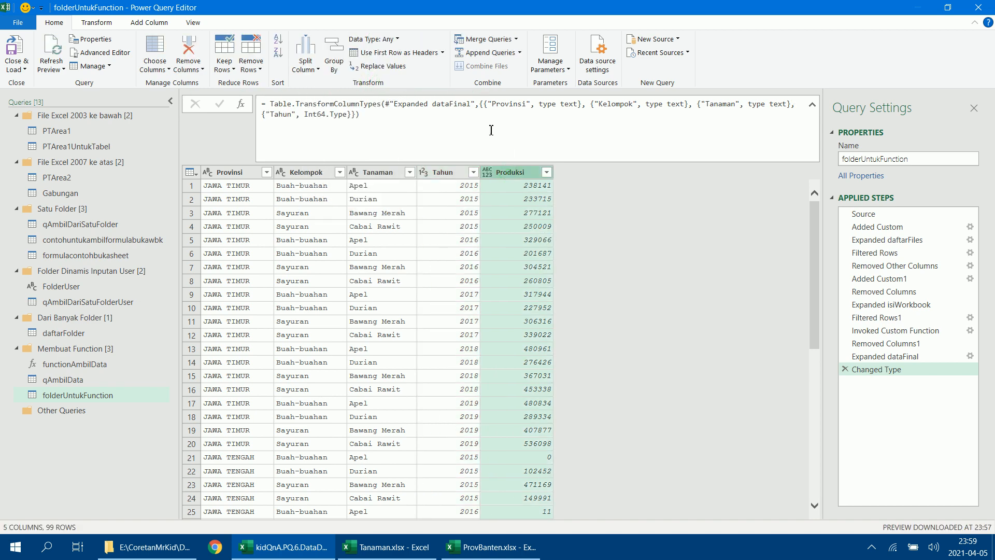
{"action": "left_click", "coordinate": [374, 39]}
{"action": "left_click", "coordinate": [347, 54]}
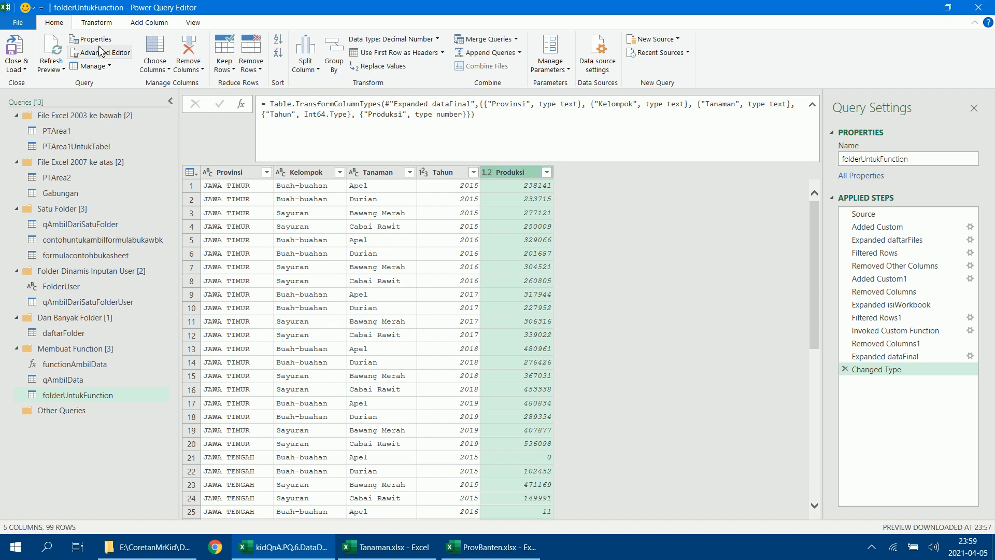
- Close the query editor and load folderUntukFunction to the workbook as a connection only
{"action": "left_click", "coordinate": [16, 70]}
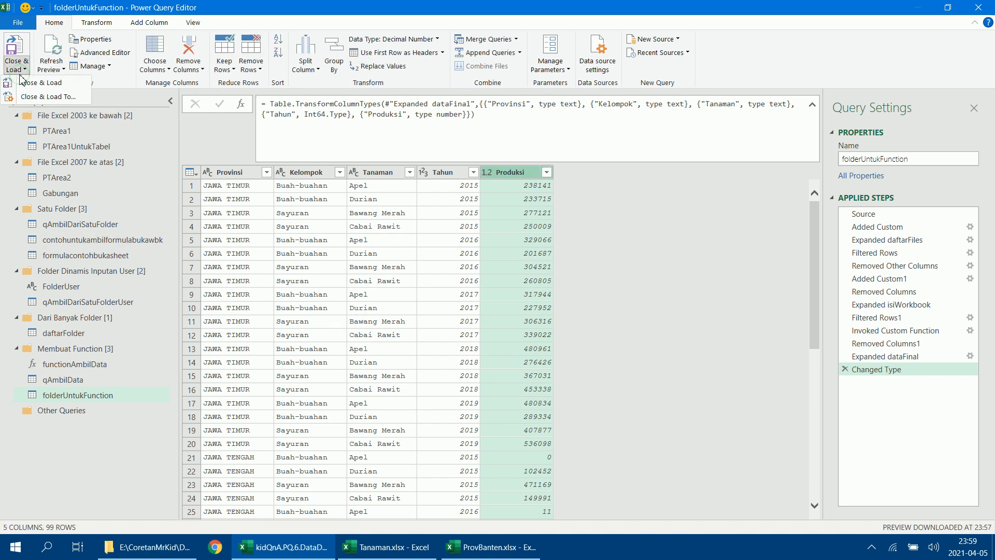
{"action": "left_click", "coordinate": [51, 98]}
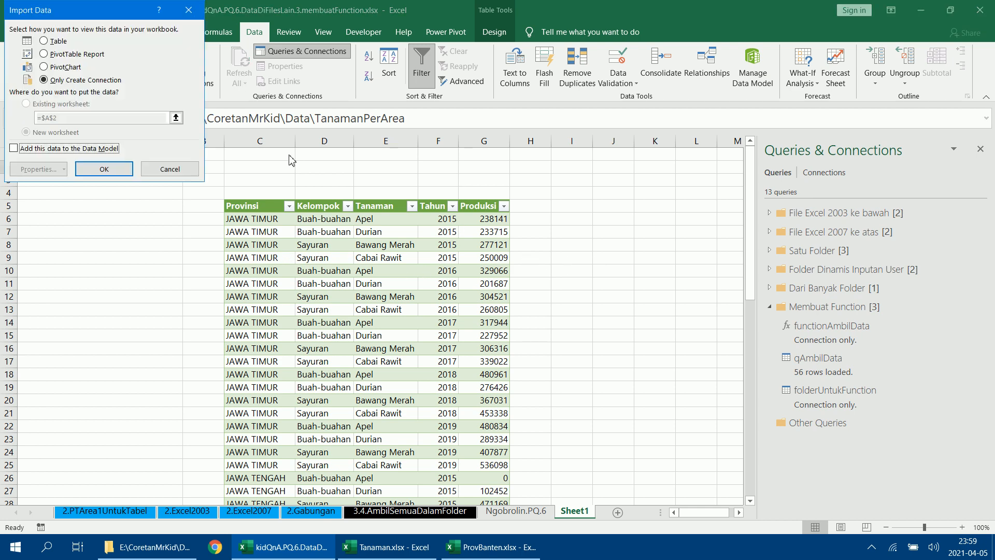
{"action": "left_click_drag", "start_coordinate": [129, 16], "coordinate": [521, 137]}
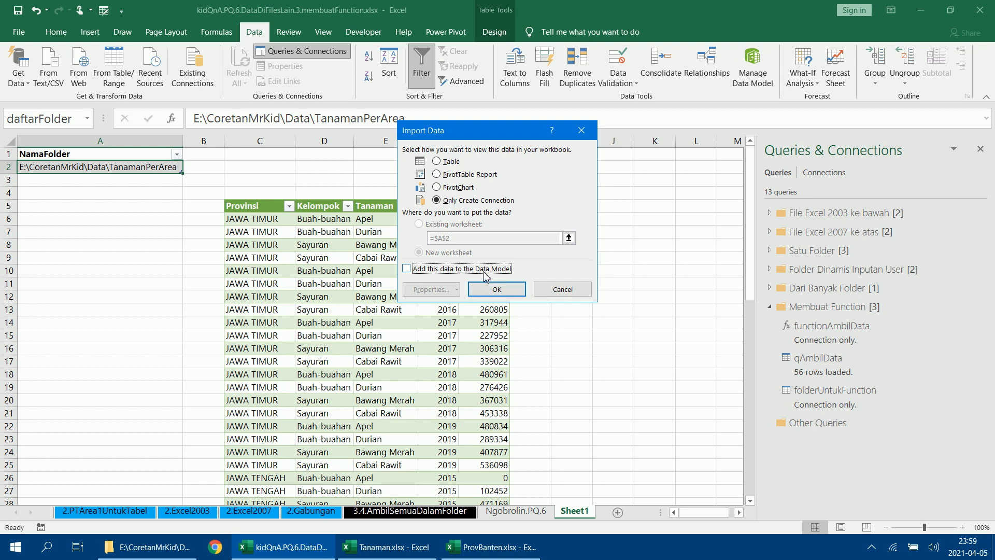
{"action": "left_click", "coordinate": [515, 293]}
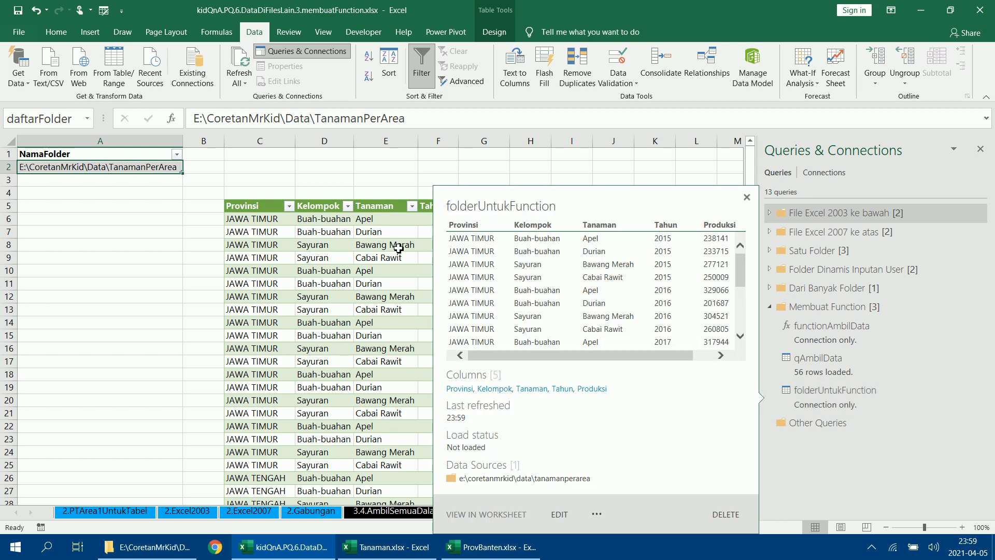
- Load folderUntukFunction as a PivotTable Report on the existing worksheet at cell J5
{"action": "left_click", "coordinate": [631, 211]}
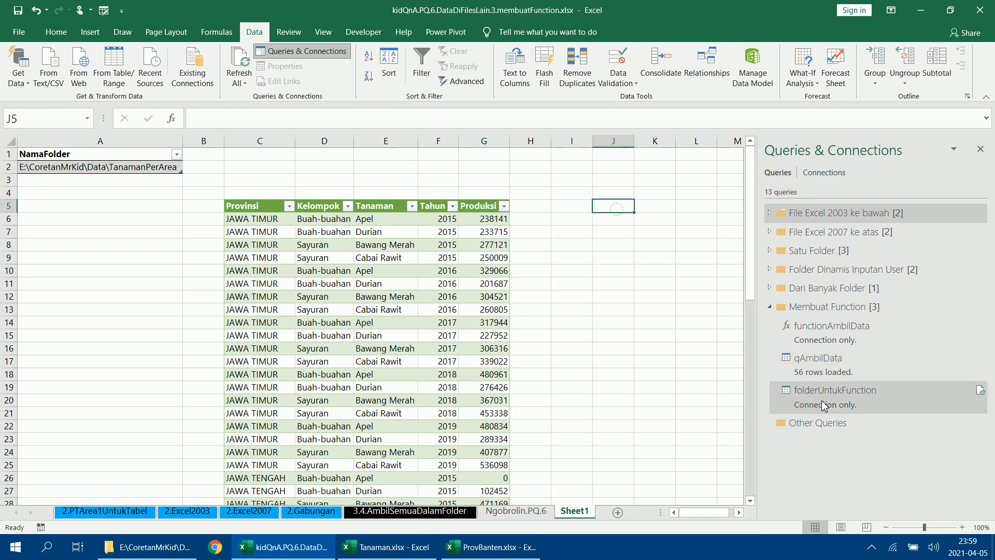
{"action": "mouse_move", "coordinate": [887, 404]}
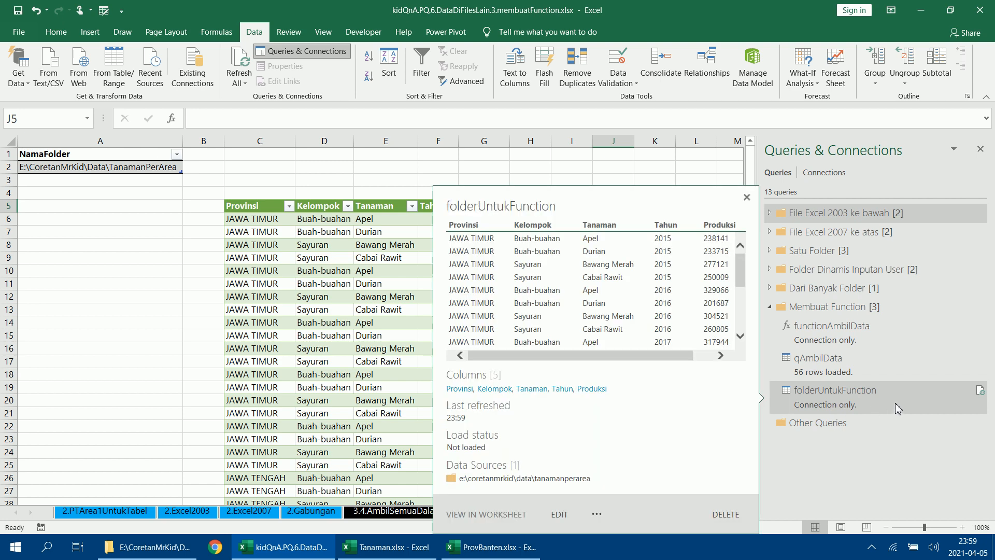
{"action": "right_click", "coordinate": [896, 401]}
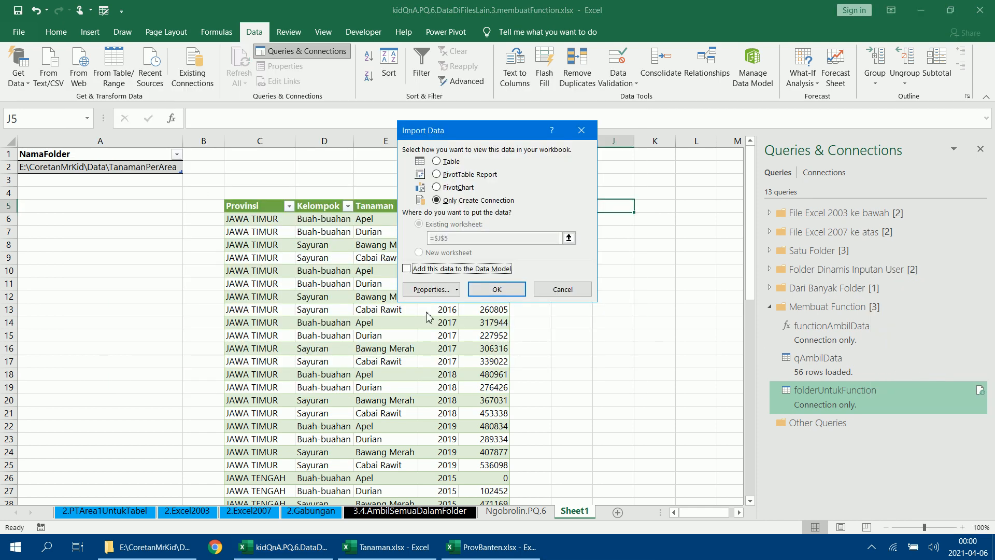
{"action": "left_click", "coordinate": [454, 175]}
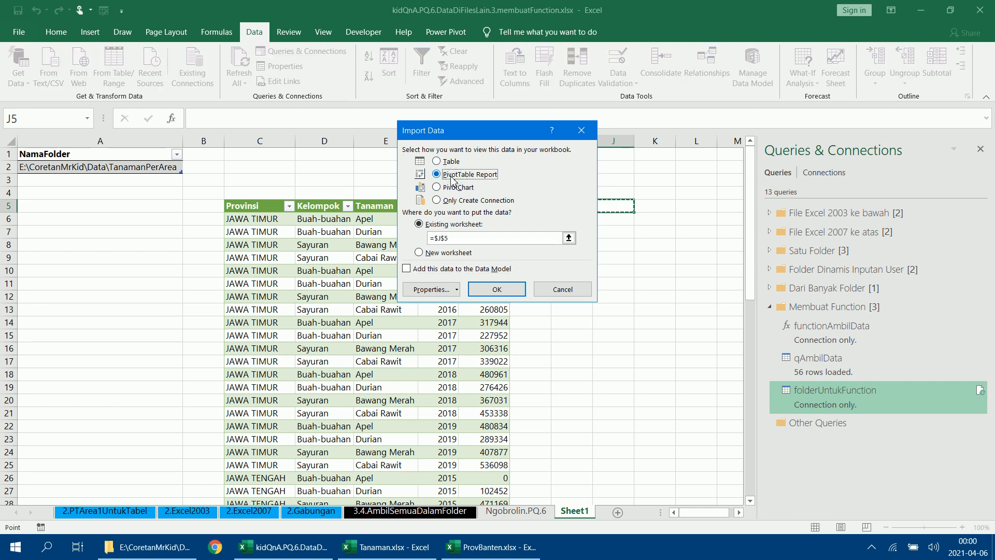
{"action": "left_click", "coordinate": [515, 296]}
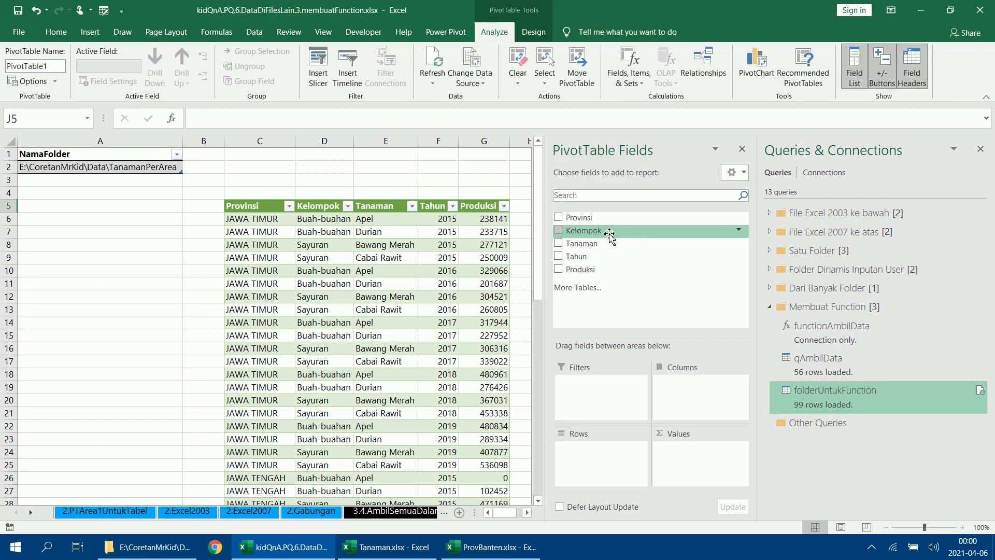
- Hide the queries list and lay out the PivotTable with Provinsi as rows and Tahun as columns
{"action": "left_click", "coordinate": [980, 149]}
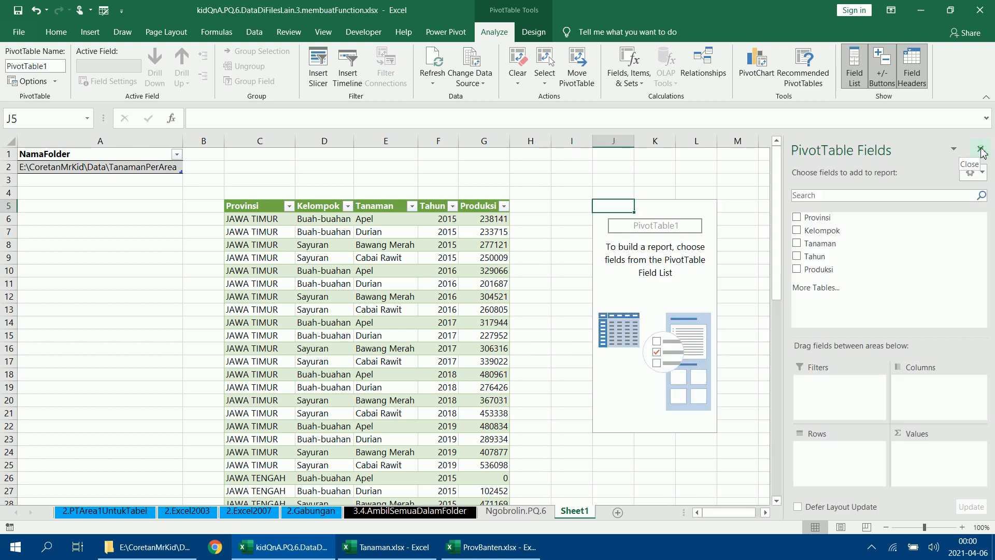
{"action": "left_click_drag", "start_coordinate": [909, 227], "coordinate": [844, 459]}
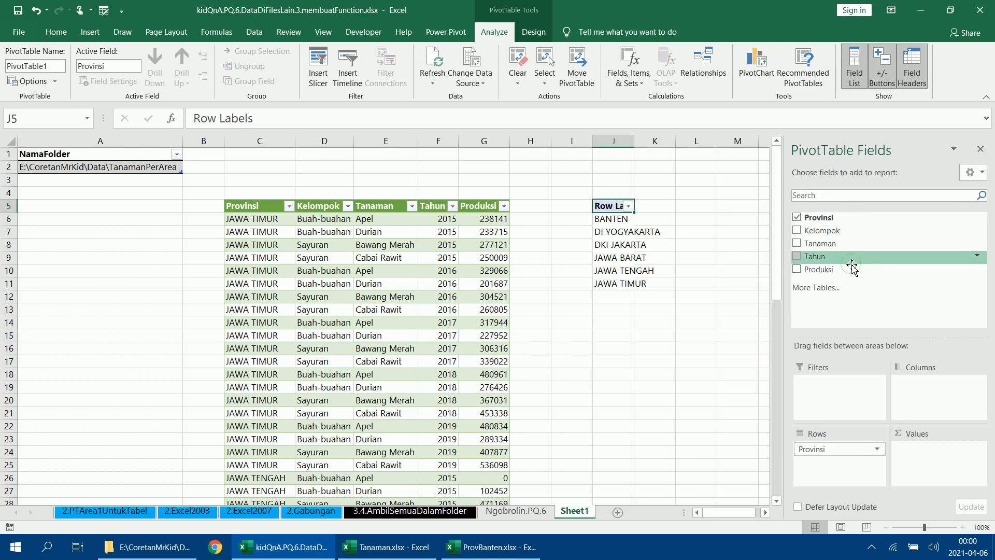
{"action": "left_click_drag", "start_coordinate": [853, 257], "coordinate": [922, 395]}
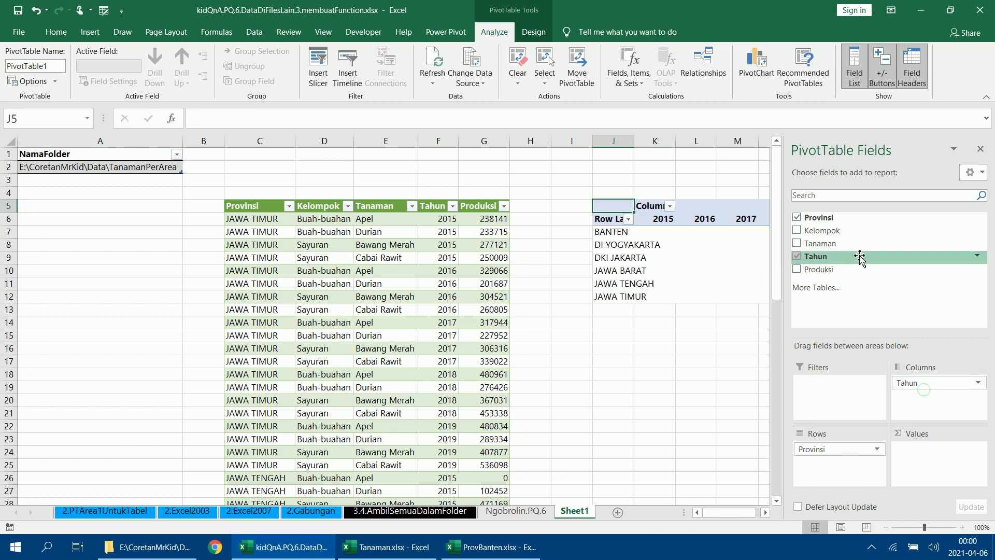
- Add Kelompok beneath Provinsi in the PivotTable rows and summarise Produksi as a sum in the values
{"action": "left_click_drag", "start_coordinate": [839, 238], "coordinate": [832, 456]}
{"action": "left_click_drag", "start_coordinate": [857, 274], "coordinate": [930, 449]}
{"action": "left_click", "coordinate": [665, 246]}
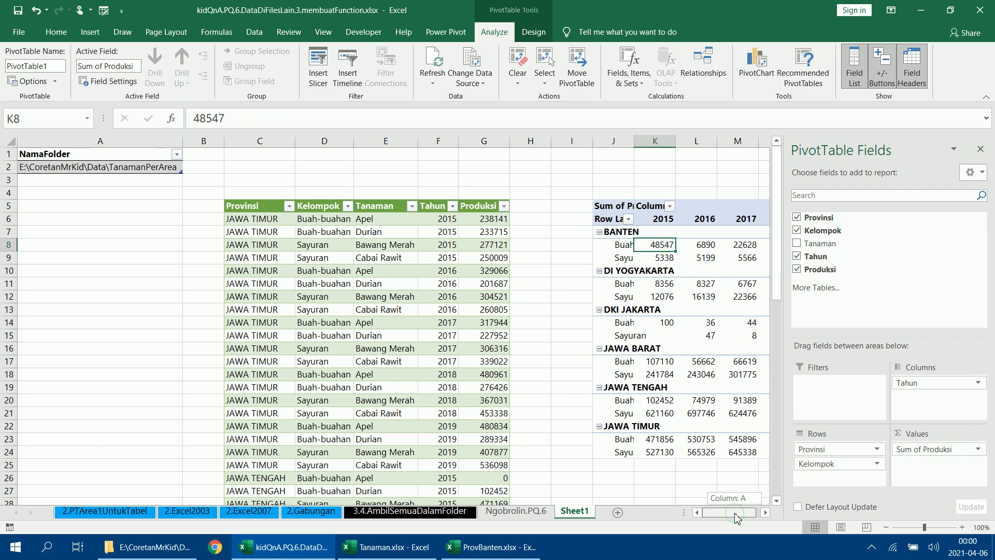
{"action": "left_click", "coordinate": [765, 512]}
{"action": "left_click", "coordinate": [273, 173]}
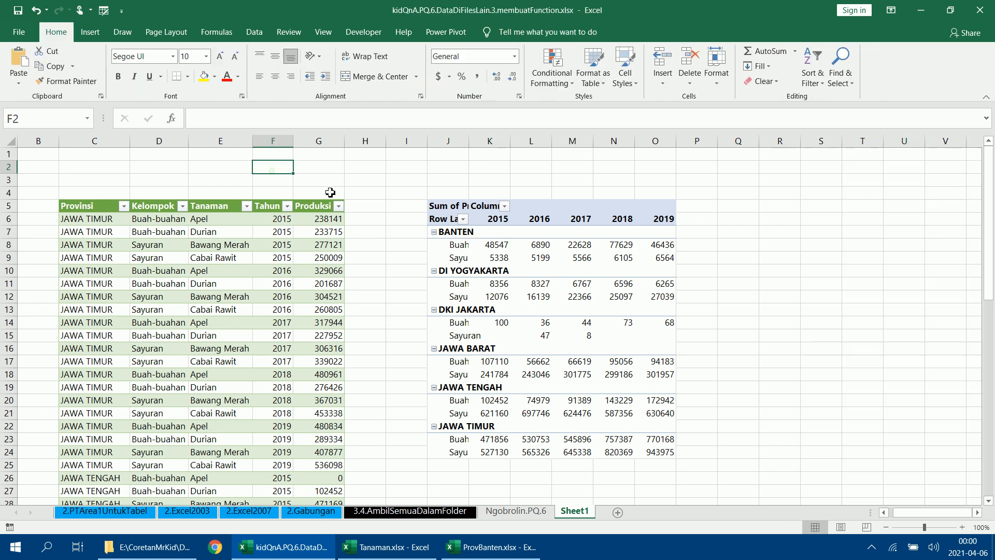
- Review the discussion topics and their source data notes on the Ngobrolin.PQ.6 sheet, from topic 6 back to topic 3
{"action": "left_click", "coordinate": [500, 515]}
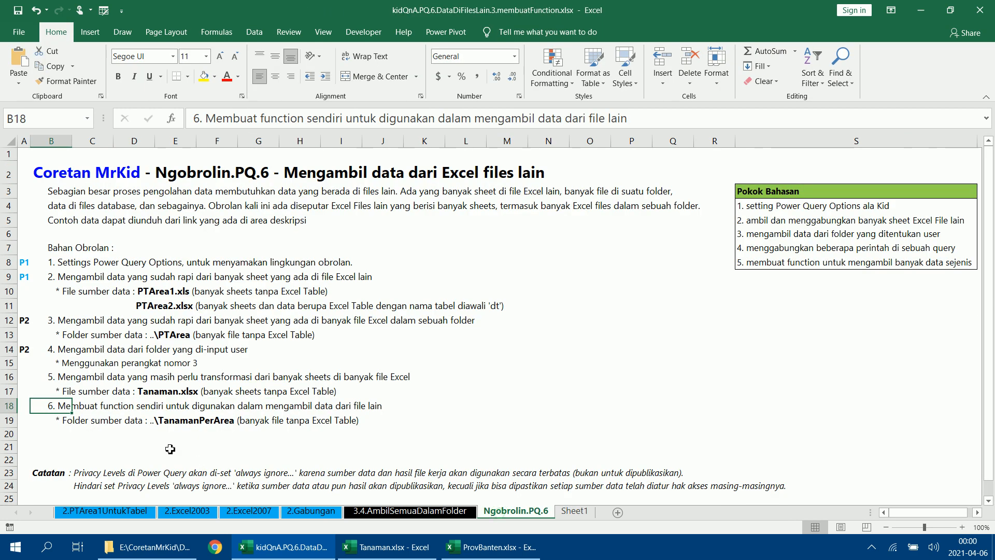
{"action": "left_click", "coordinate": [55, 422]}
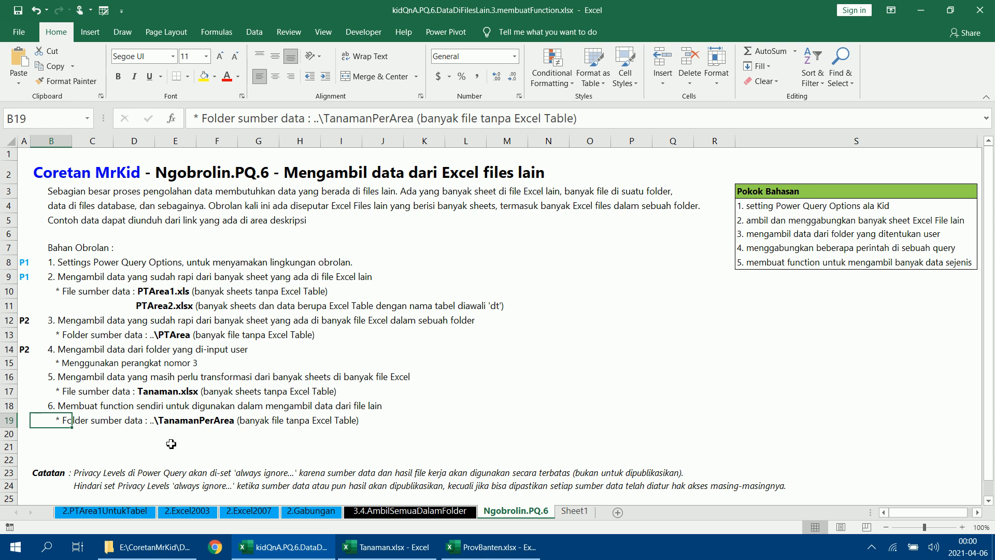
{"action": "left_click", "coordinate": [64, 404]}
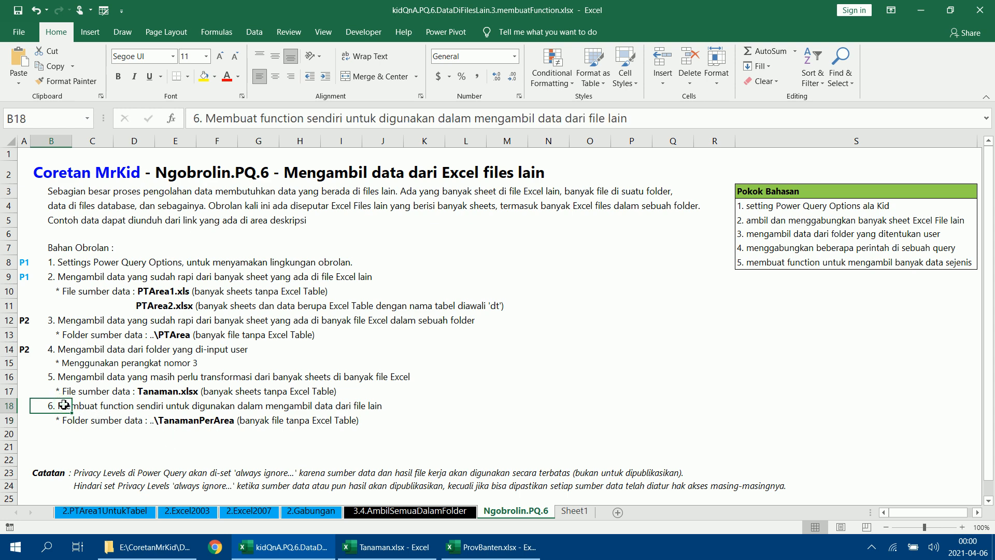
{"action": "left_click", "coordinate": [60, 391]}
{"action": "left_click", "coordinate": [54, 377]}
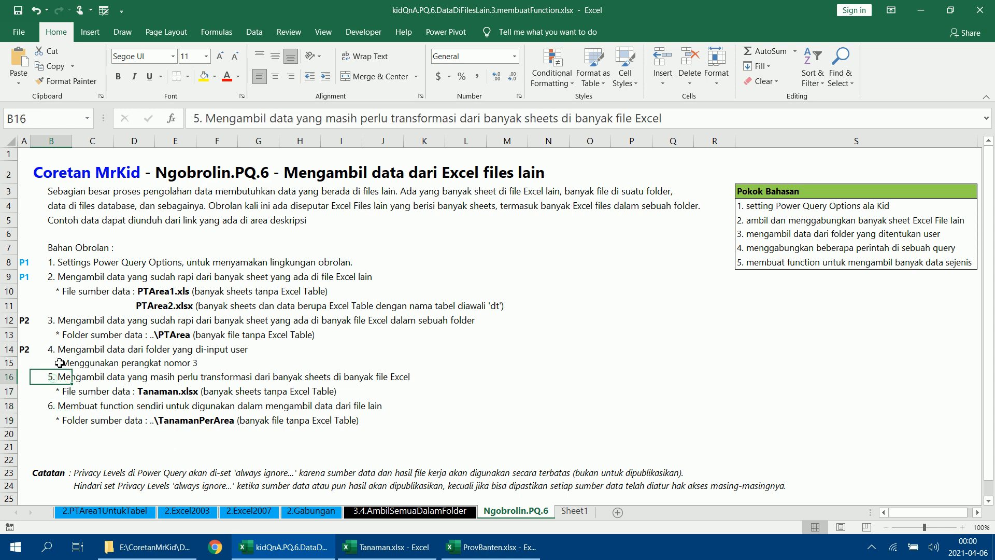
{"action": "left_click", "coordinate": [59, 361]}
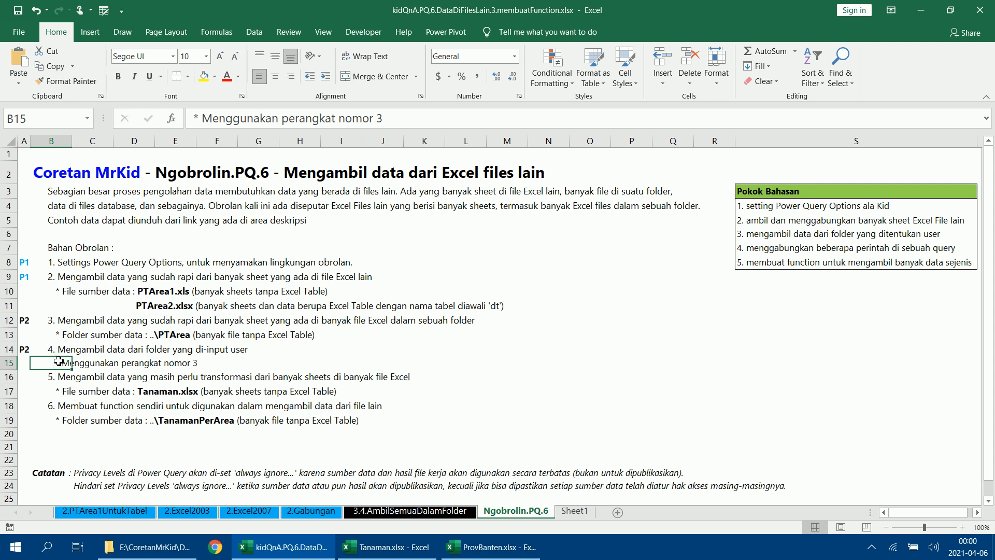
{"action": "left_click", "coordinate": [54, 332]}
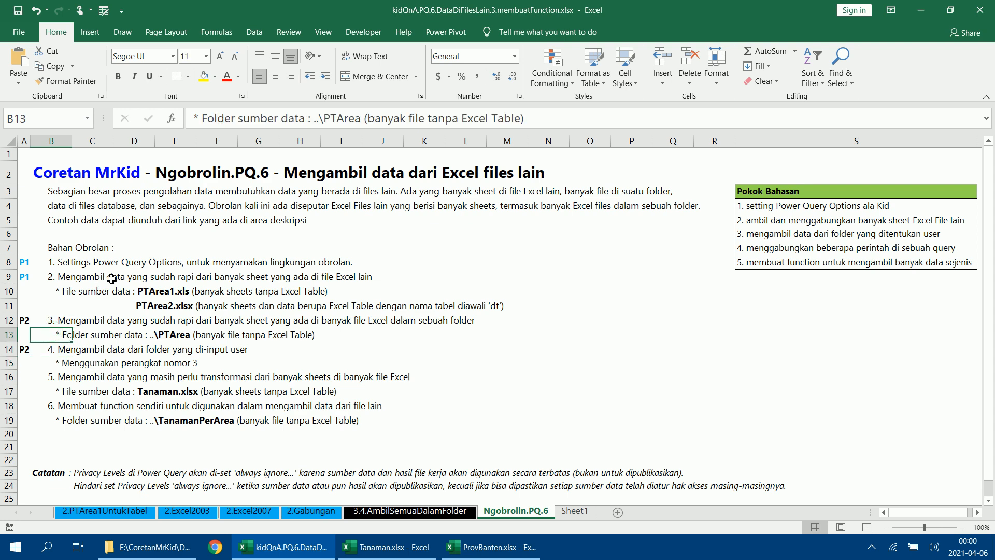